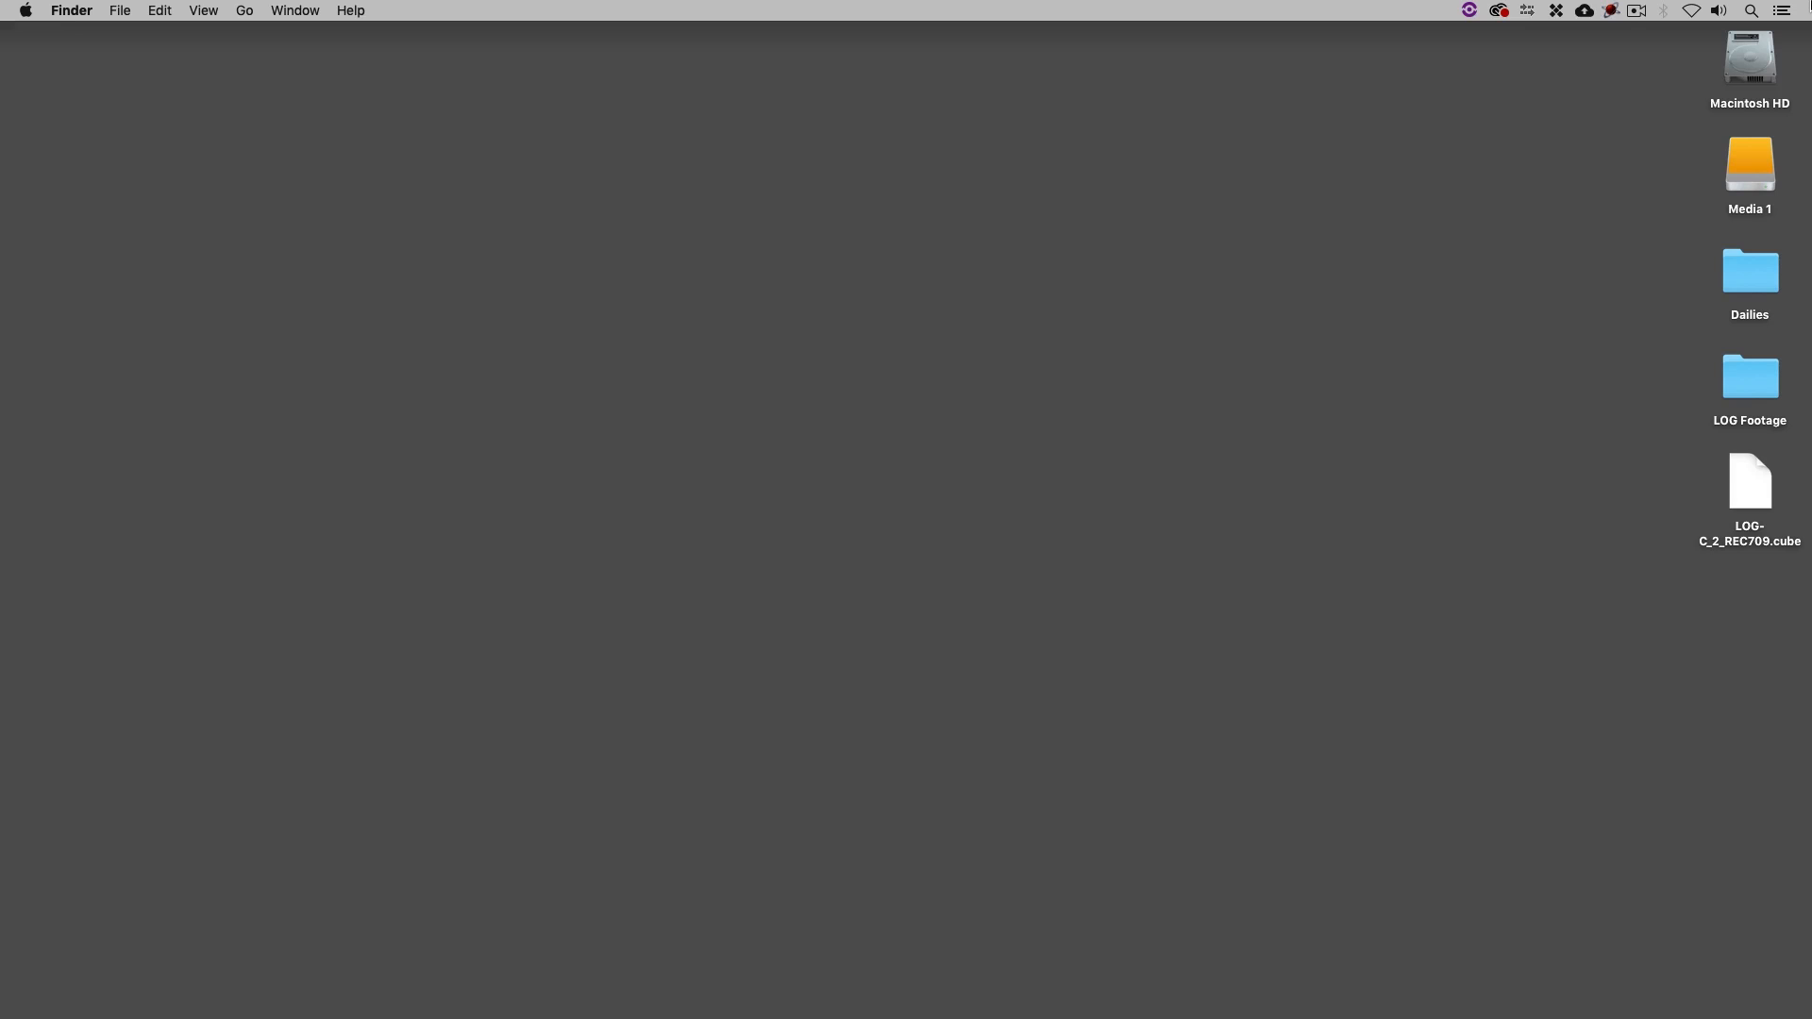
Switch to Scratch, move the playhead to frame 289 and briefly reveal the layers and versions side panels.
{"action": "key", "text": "super+Tab"}
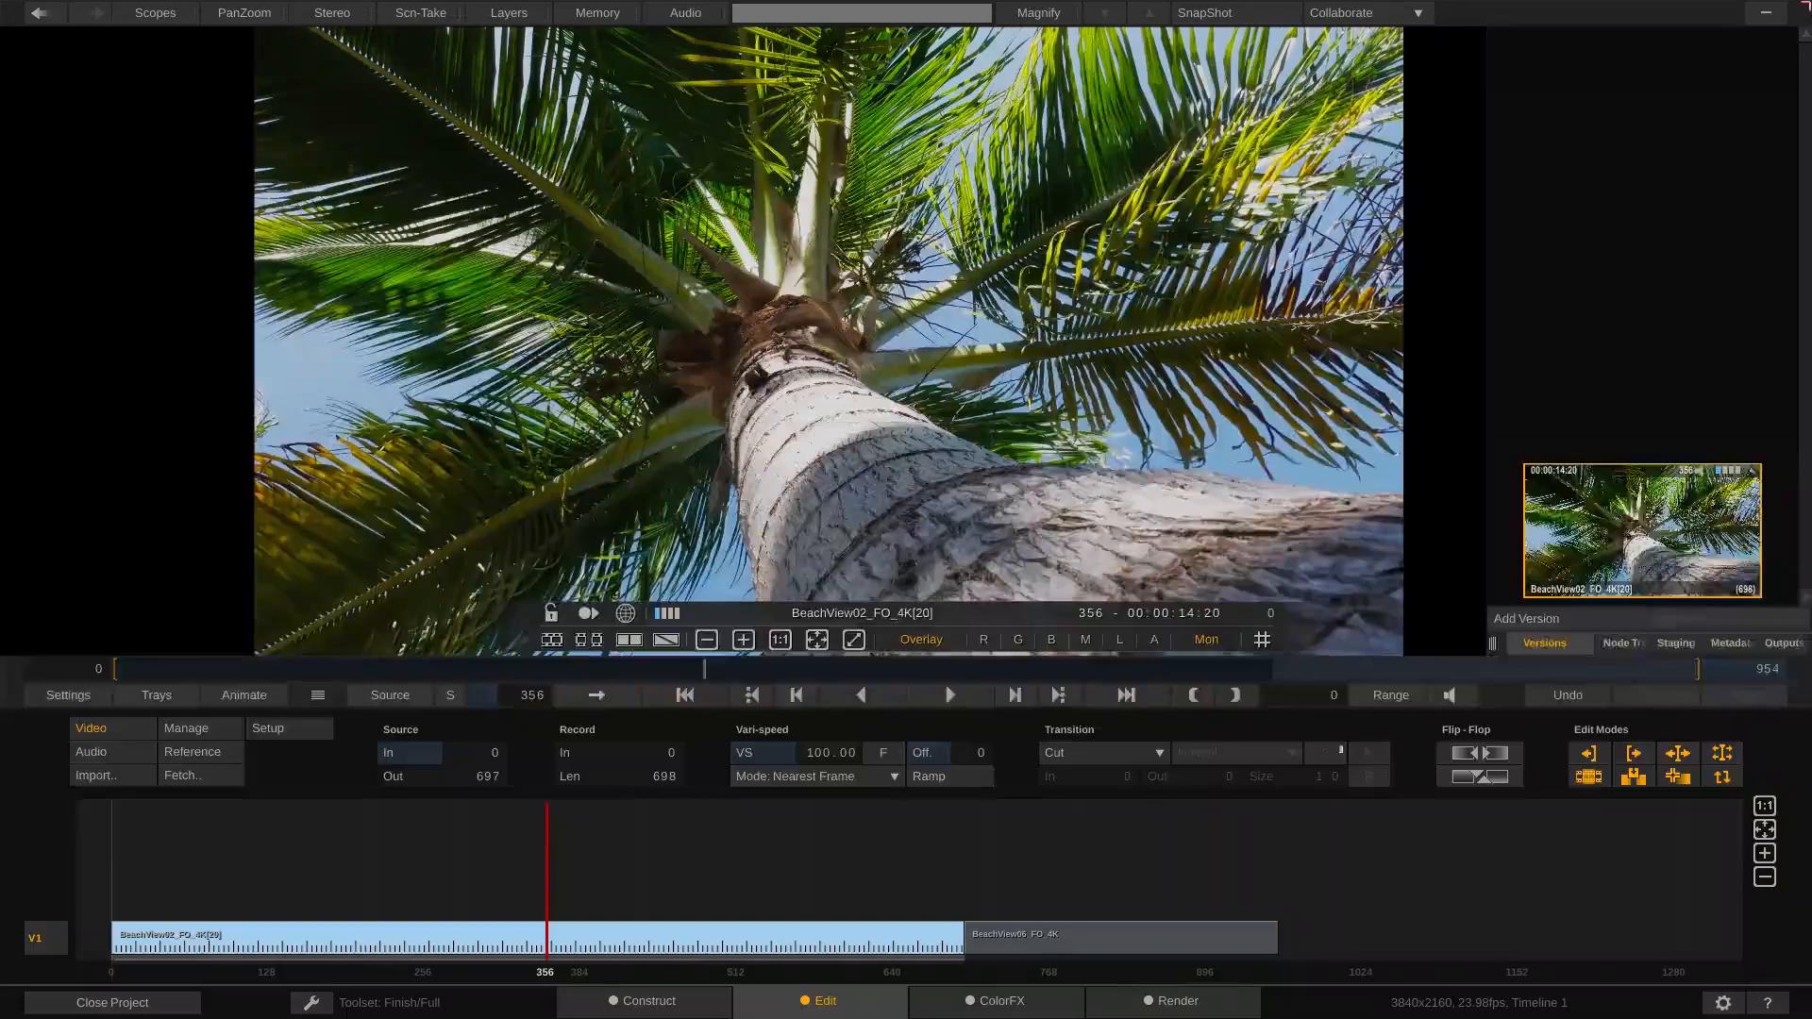
{"action": "left_click_drag", "start_coordinate": [514, 816], "coordinate": [464, 895]}
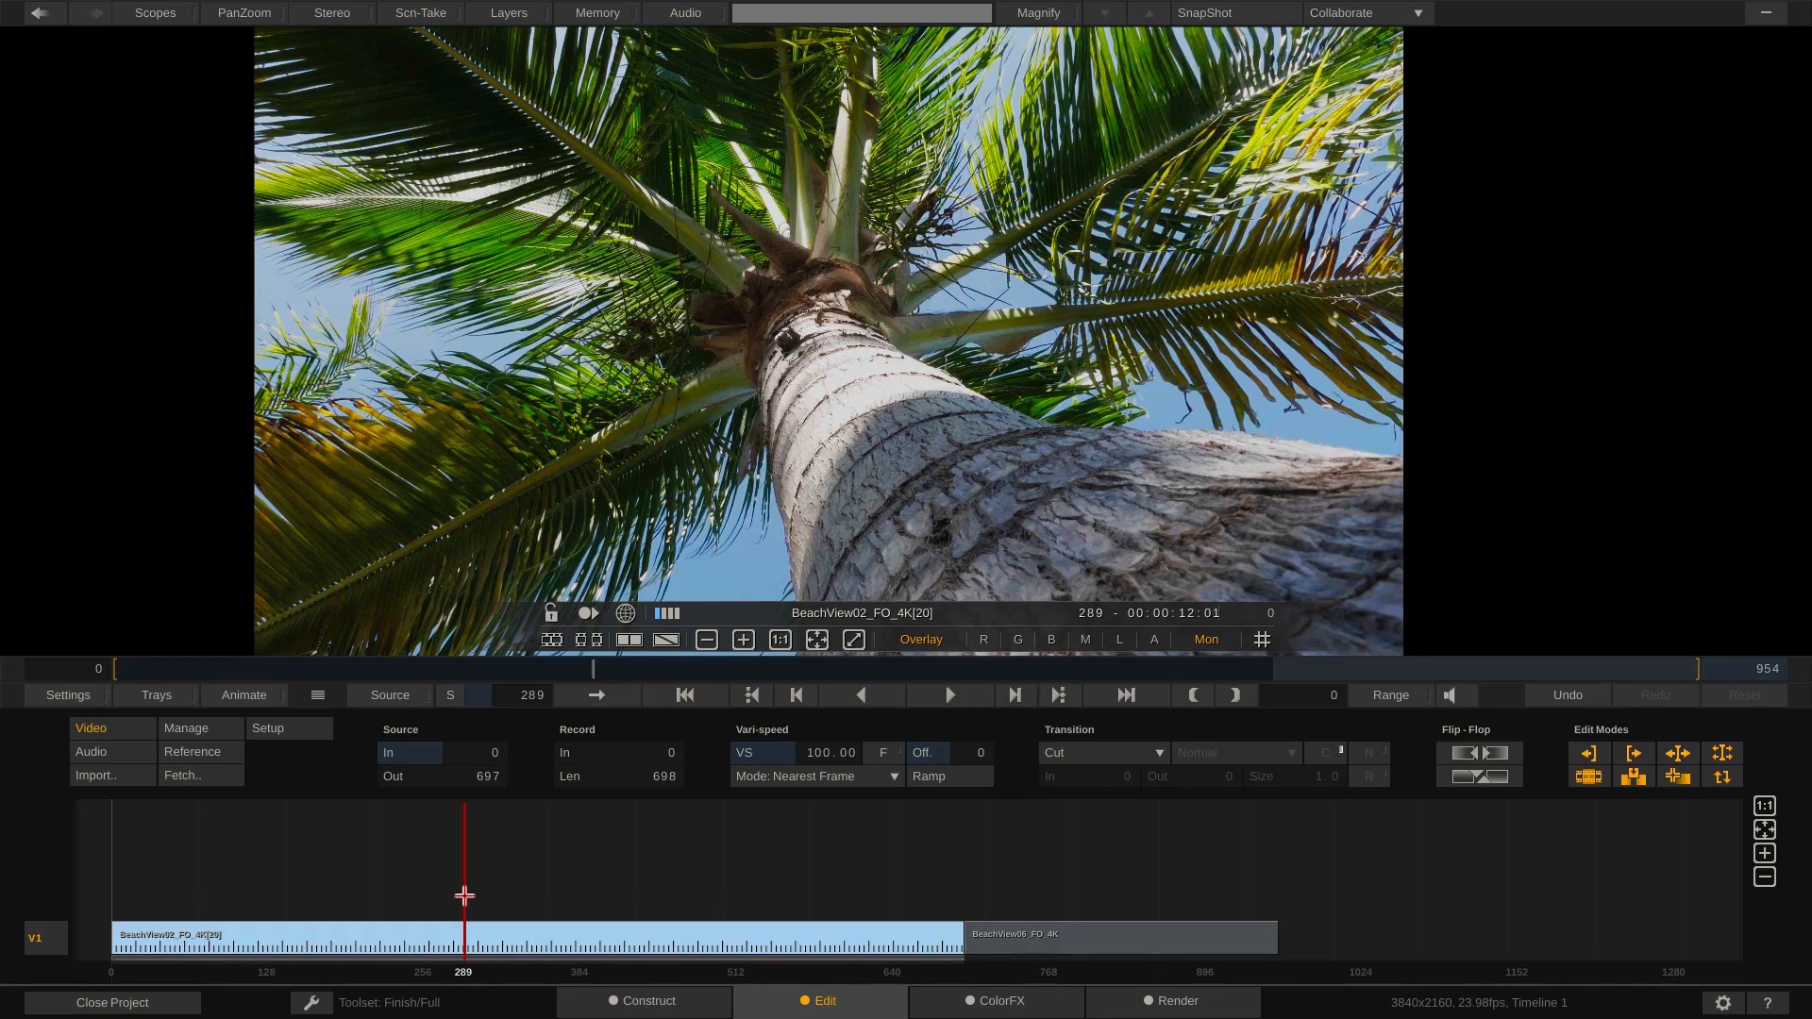
{"action": "mouse_move", "coordinate": [1, 793]}
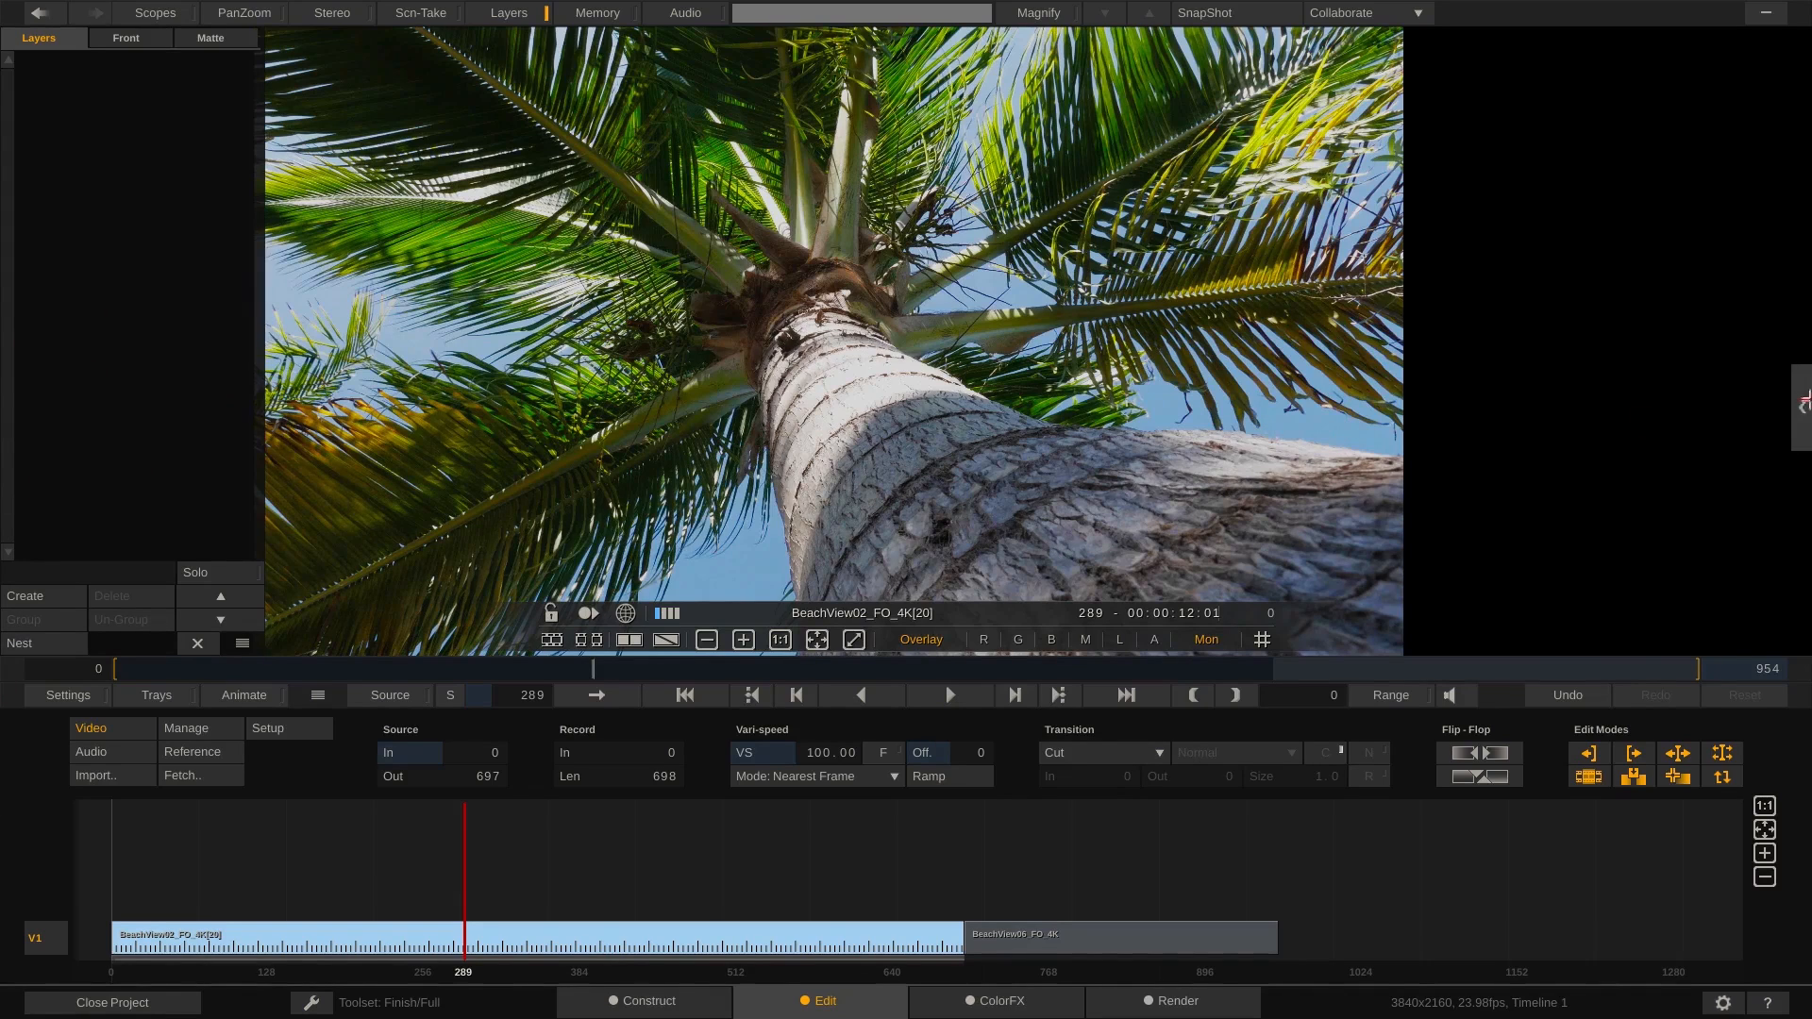
{"action": "mouse_move", "coordinate": [1805, 379]}
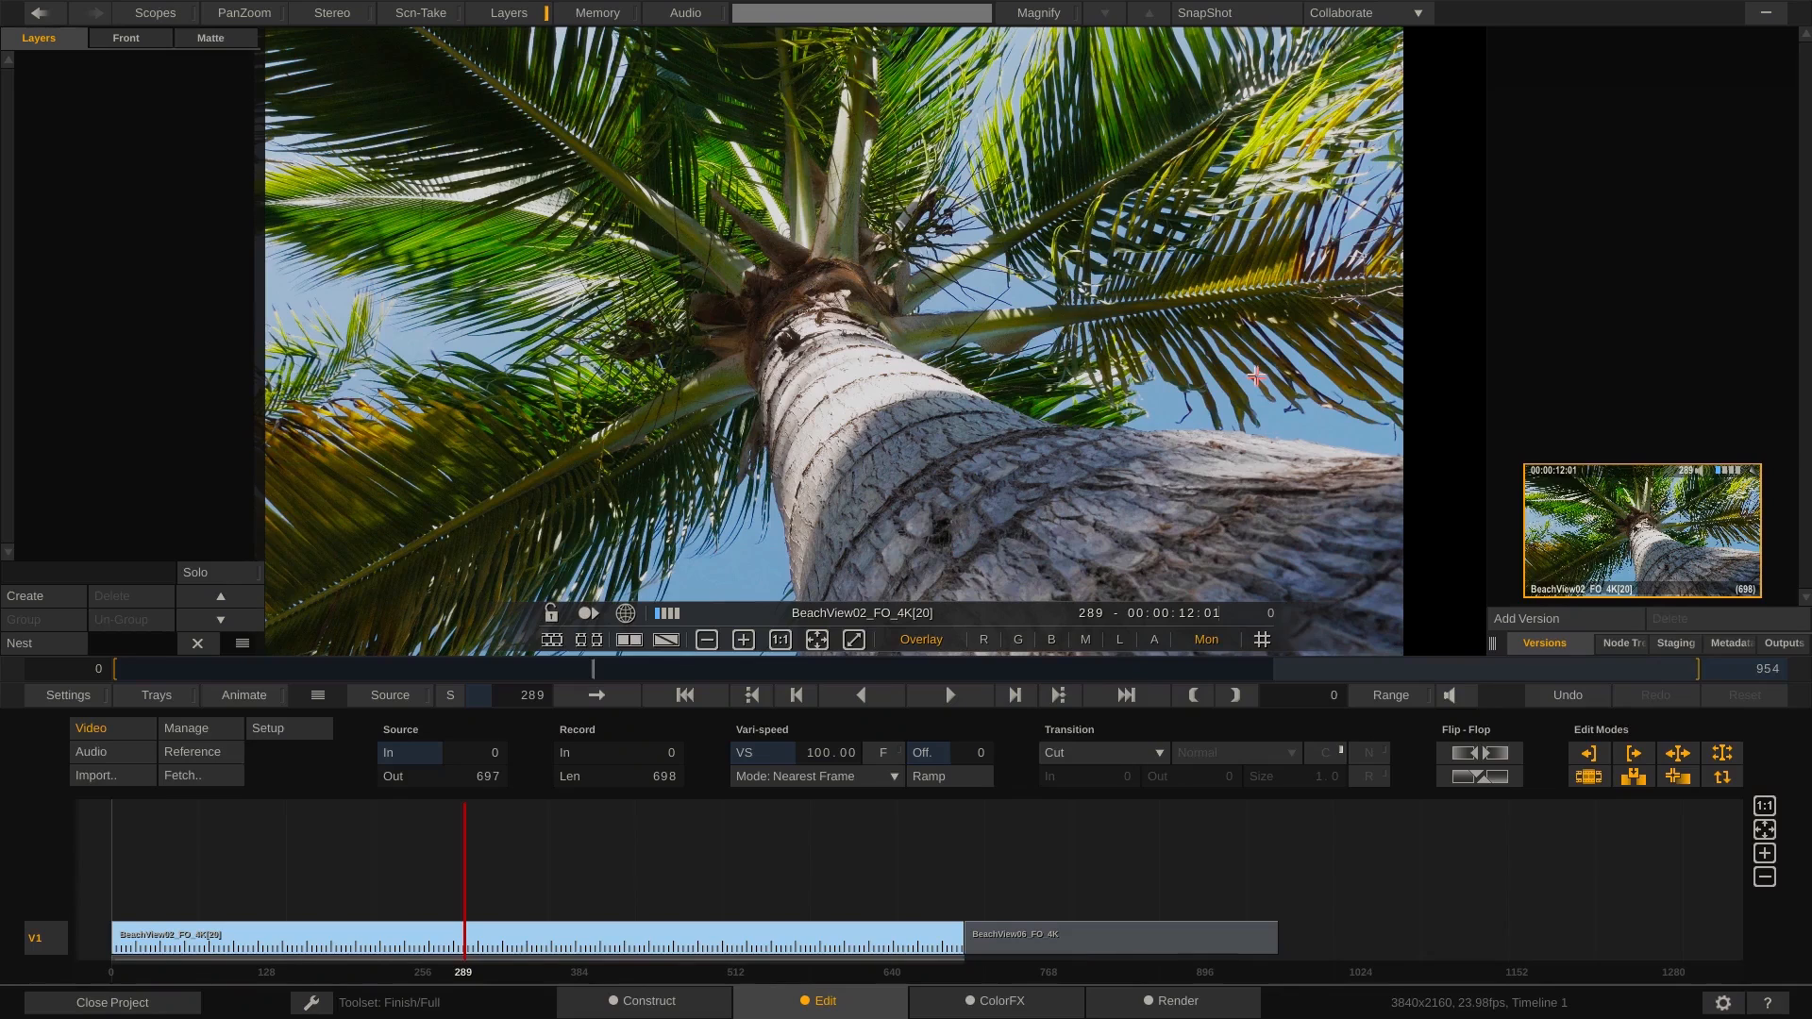
{"action": "left_click_drag", "start_coordinate": [110, 232], "coordinate": [17, 232]}
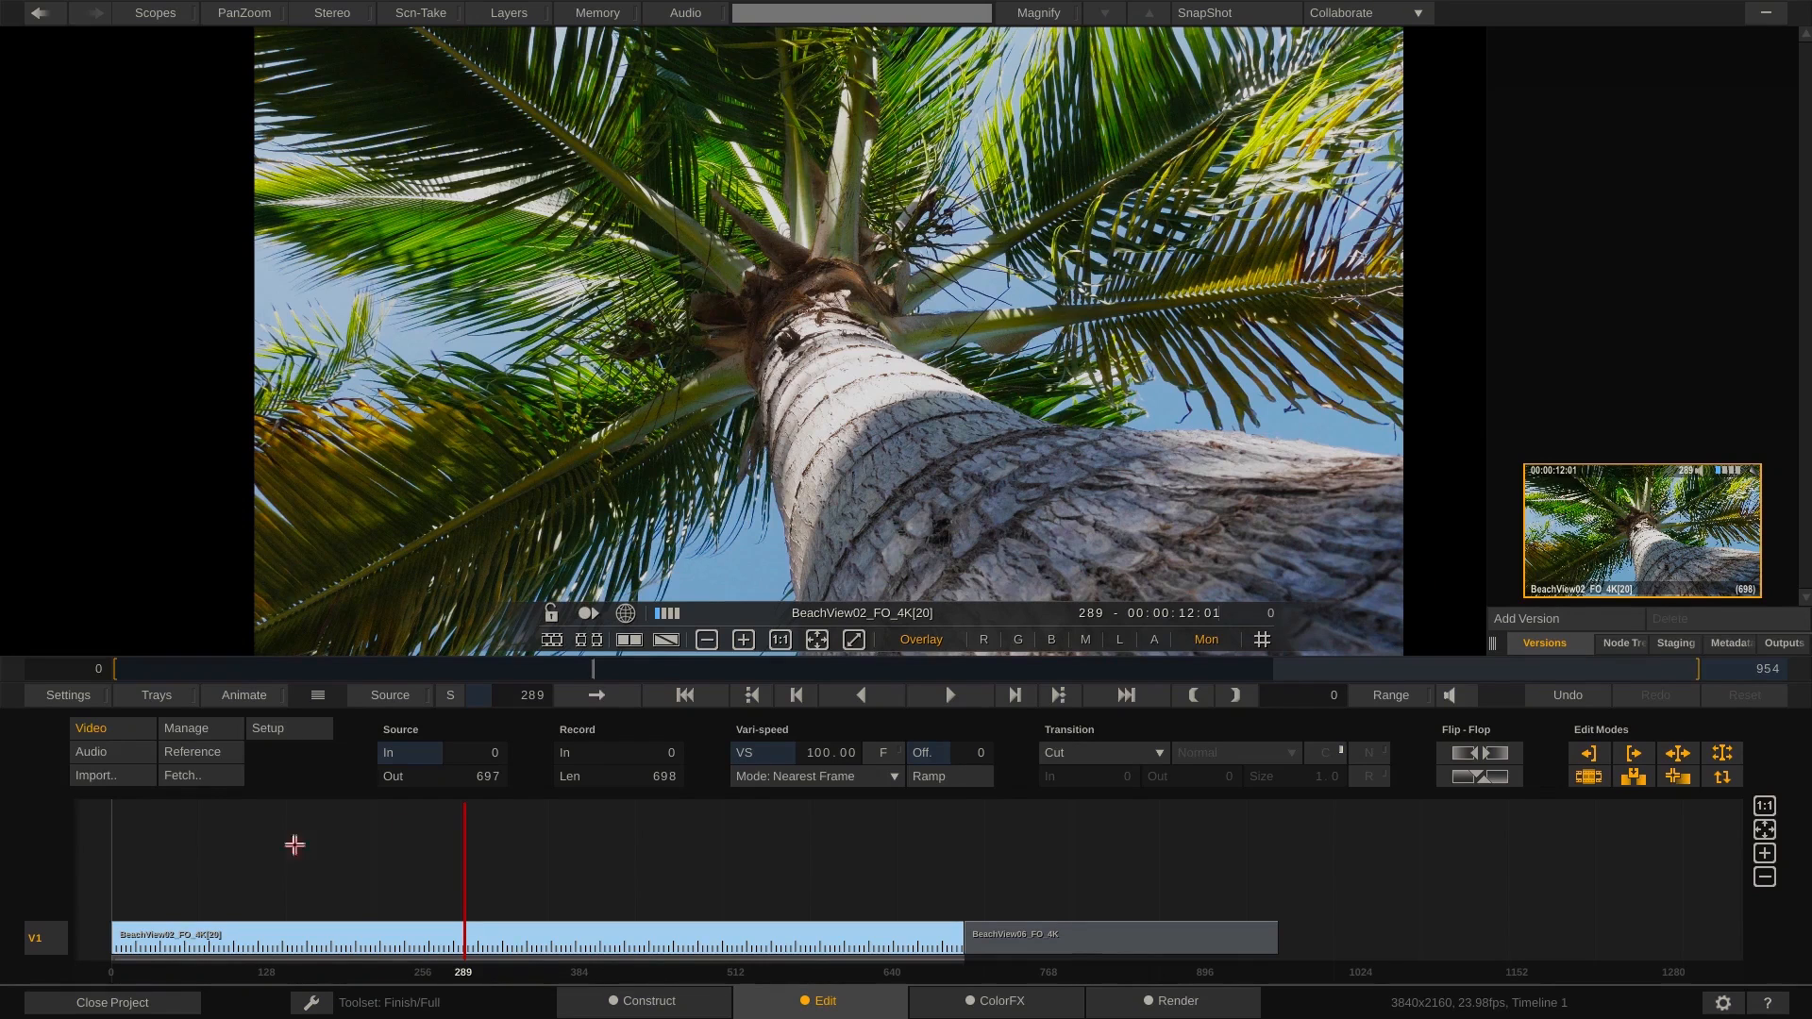
Grade the palm clip in ColorFX with master lift -24.375, gamma 1.207, gain 14.833 and Color-B saturation 204.476.
{"action": "left_click", "coordinate": [996, 1004]}
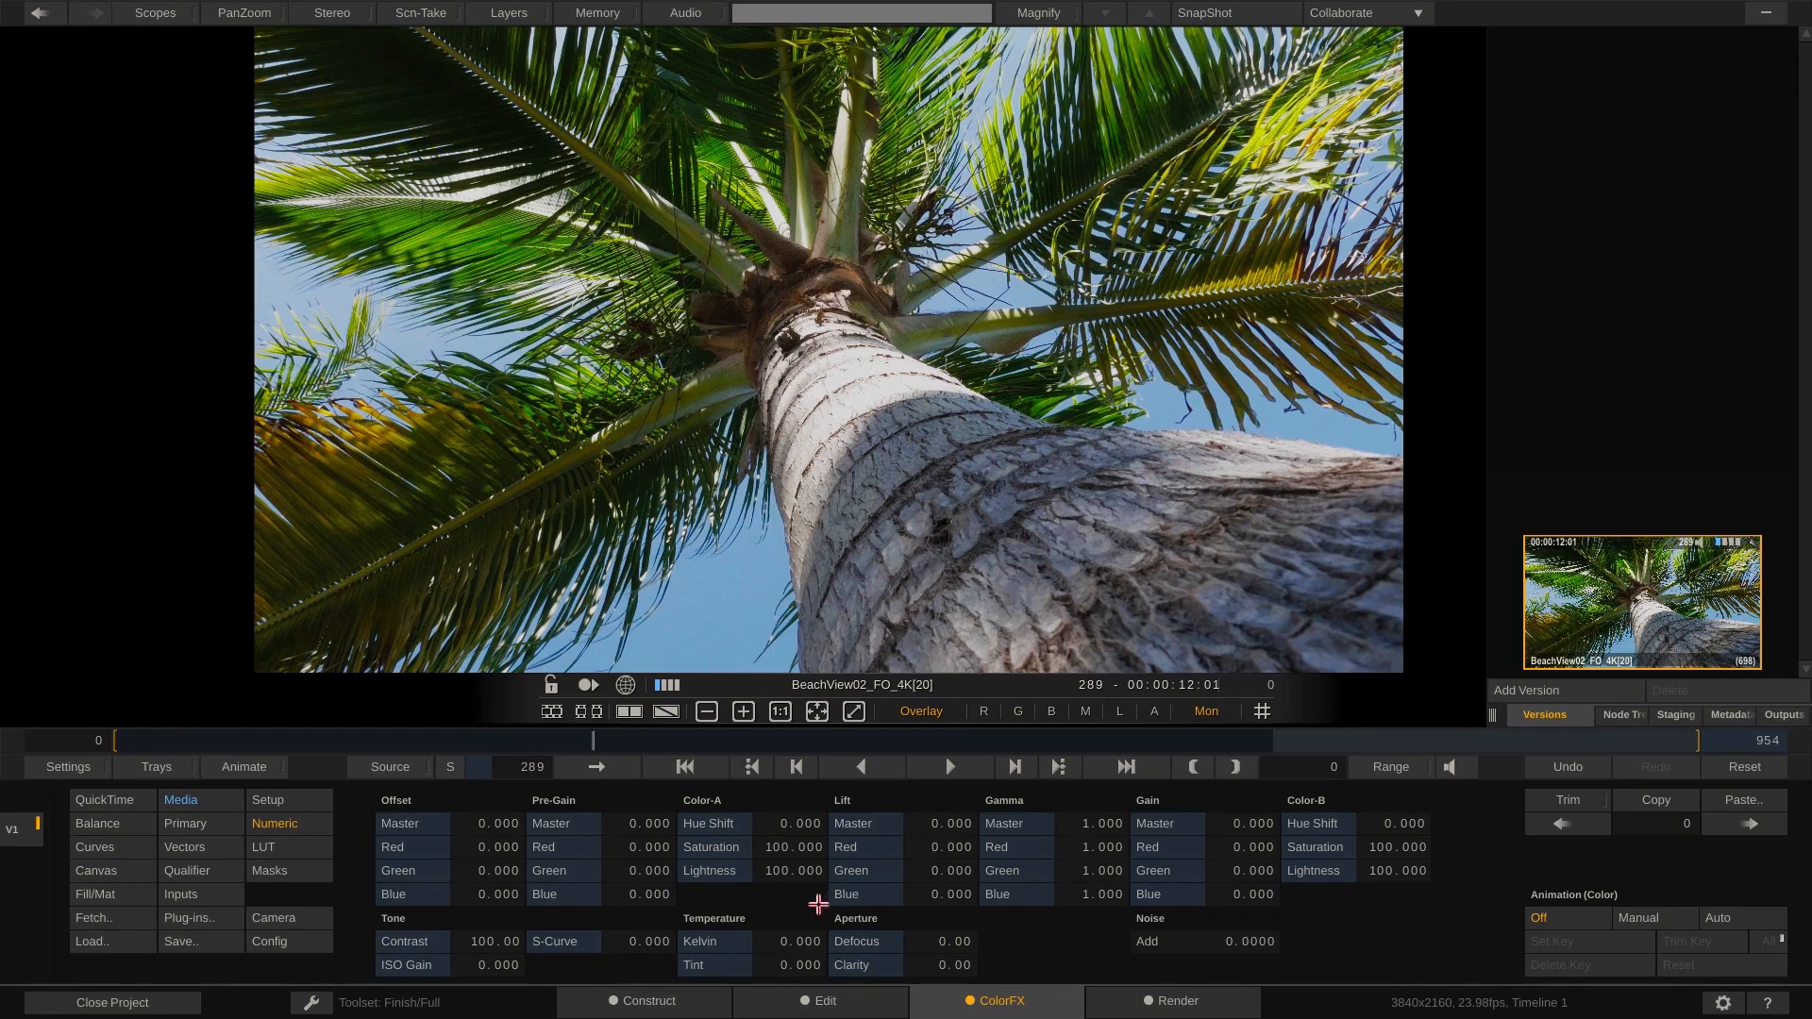
{"action": "left_click_drag", "start_coordinate": [937, 826], "coordinate": [980, 830]}
{"action": "left_click_drag", "start_coordinate": [1101, 825], "coordinate": [1100, 826]}
{"action": "left_click_drag", "start_coordinate": [1219, 823], "coordinate": [1233, 824]}
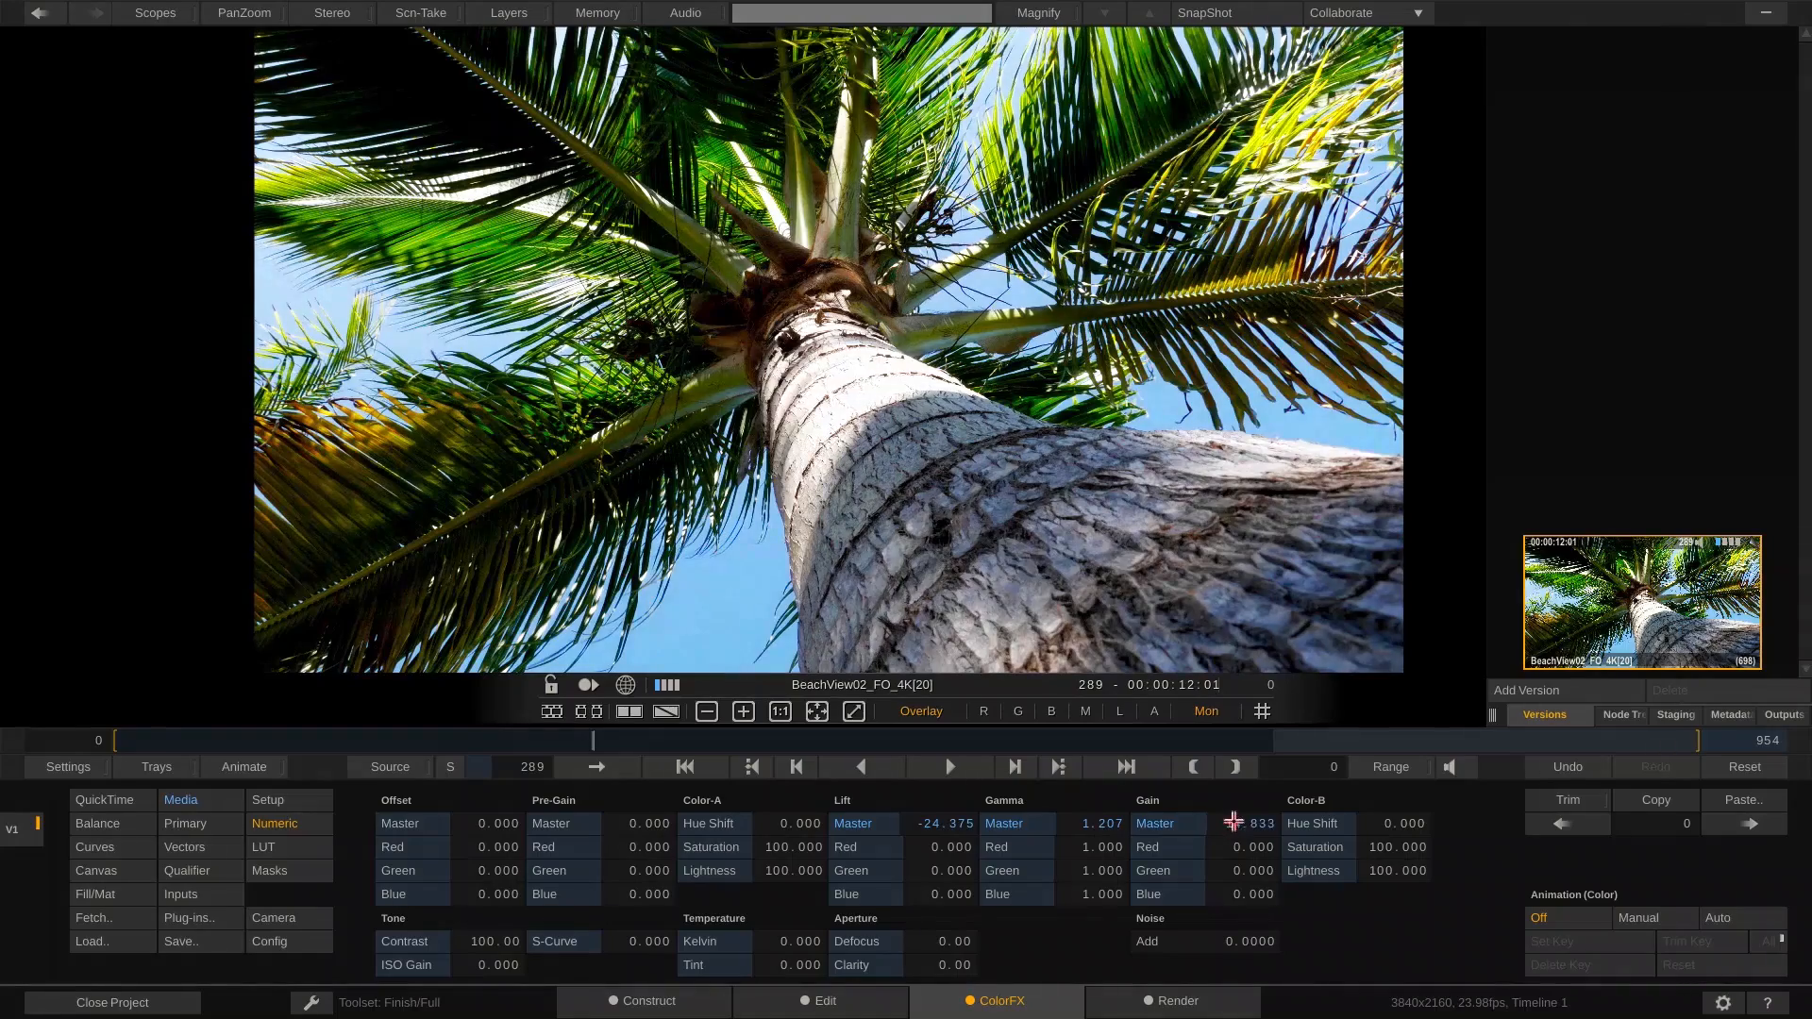
{"action": "left_click_drag", "start_coordinate": [1410, 857], "coordinate": [1376, 836]}
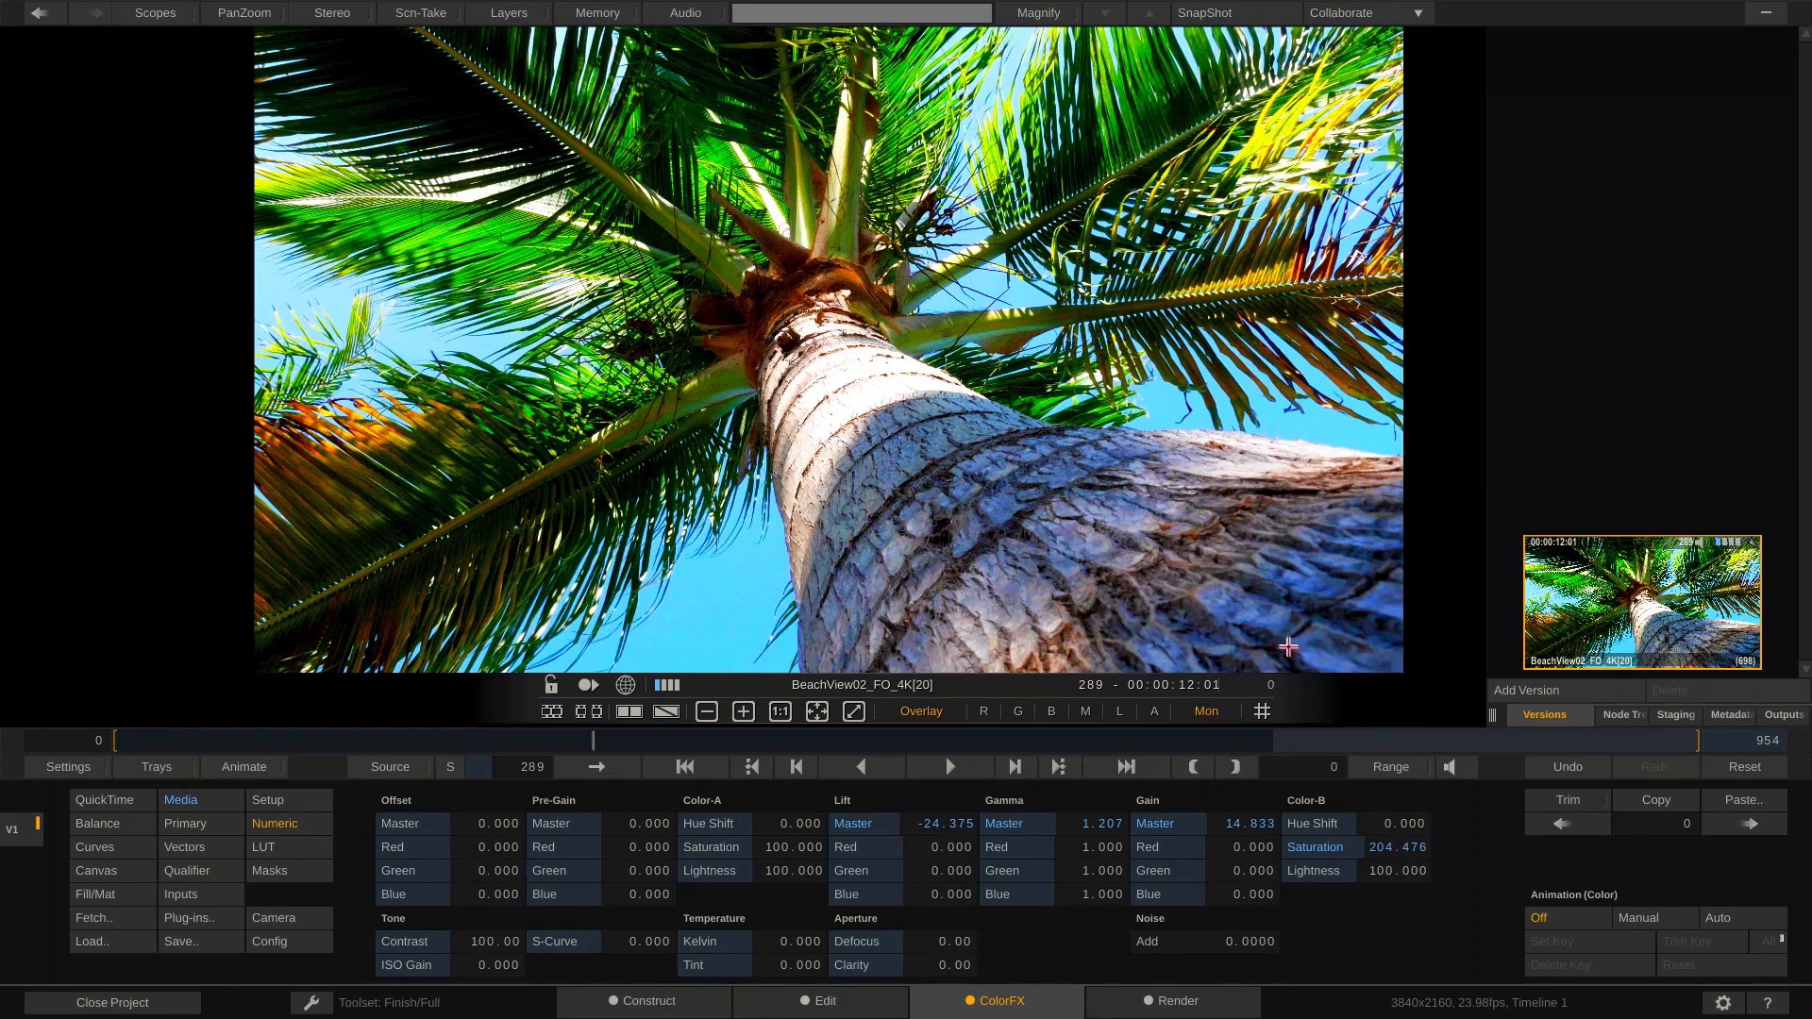
Play the graded palm clip from near its start and raise the Color-B saturation to 222.310 during playback.
{"action": "left_click_drag", "start_coordinate": [478, 728], "coordinate": [136, 739]}
{"action": "key", "text": "space"}
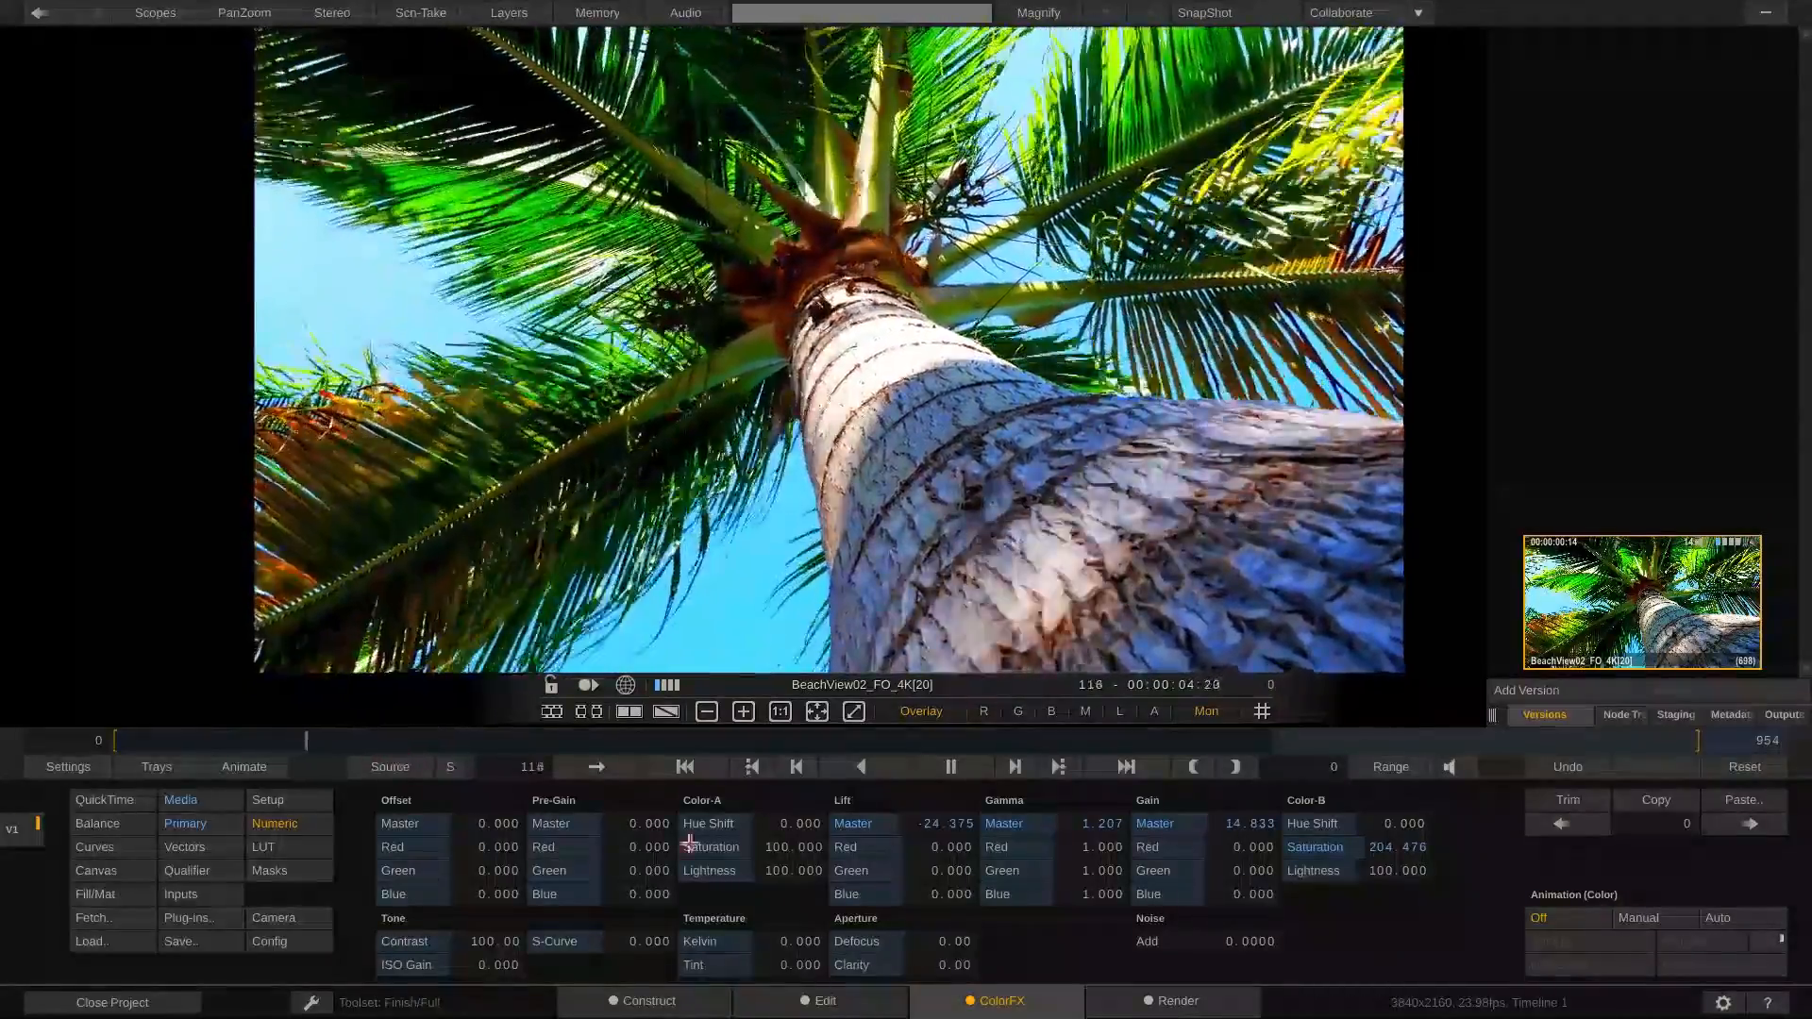
{"action": "mouse_move", "coordinate": [1409, 857]}
{"action": "left_mouse_down"}
{"action": "mouse_move", "coordinate": [1321, 859]}
{"action": "mouse_move", "coordinate": [1311, 840]}
{"action": "mouse_move", "coordinate": [1359, 846]}
{"action": "mouse_move", "coordinate": [1359, 869]}
{"action": "mouse_move", "coordinate": [1378, 840]}
{"action": "left_mouse_up"}
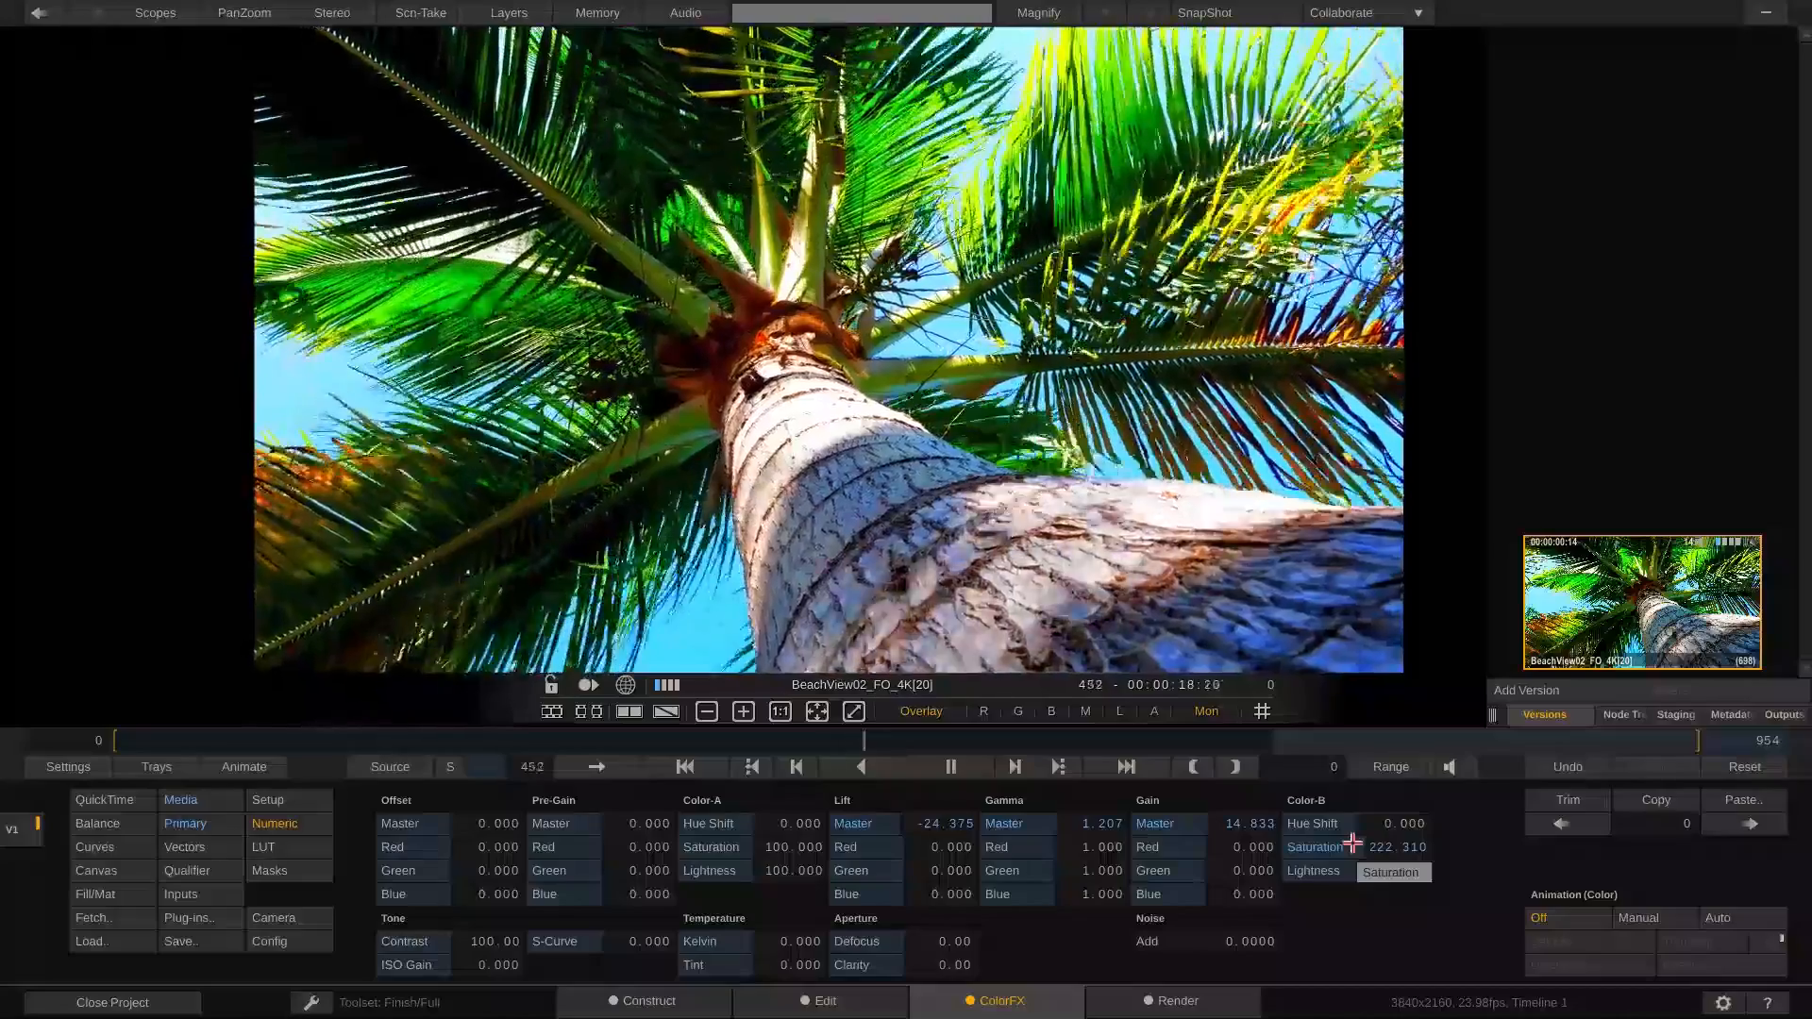
{"action": "key", "text": "space"}
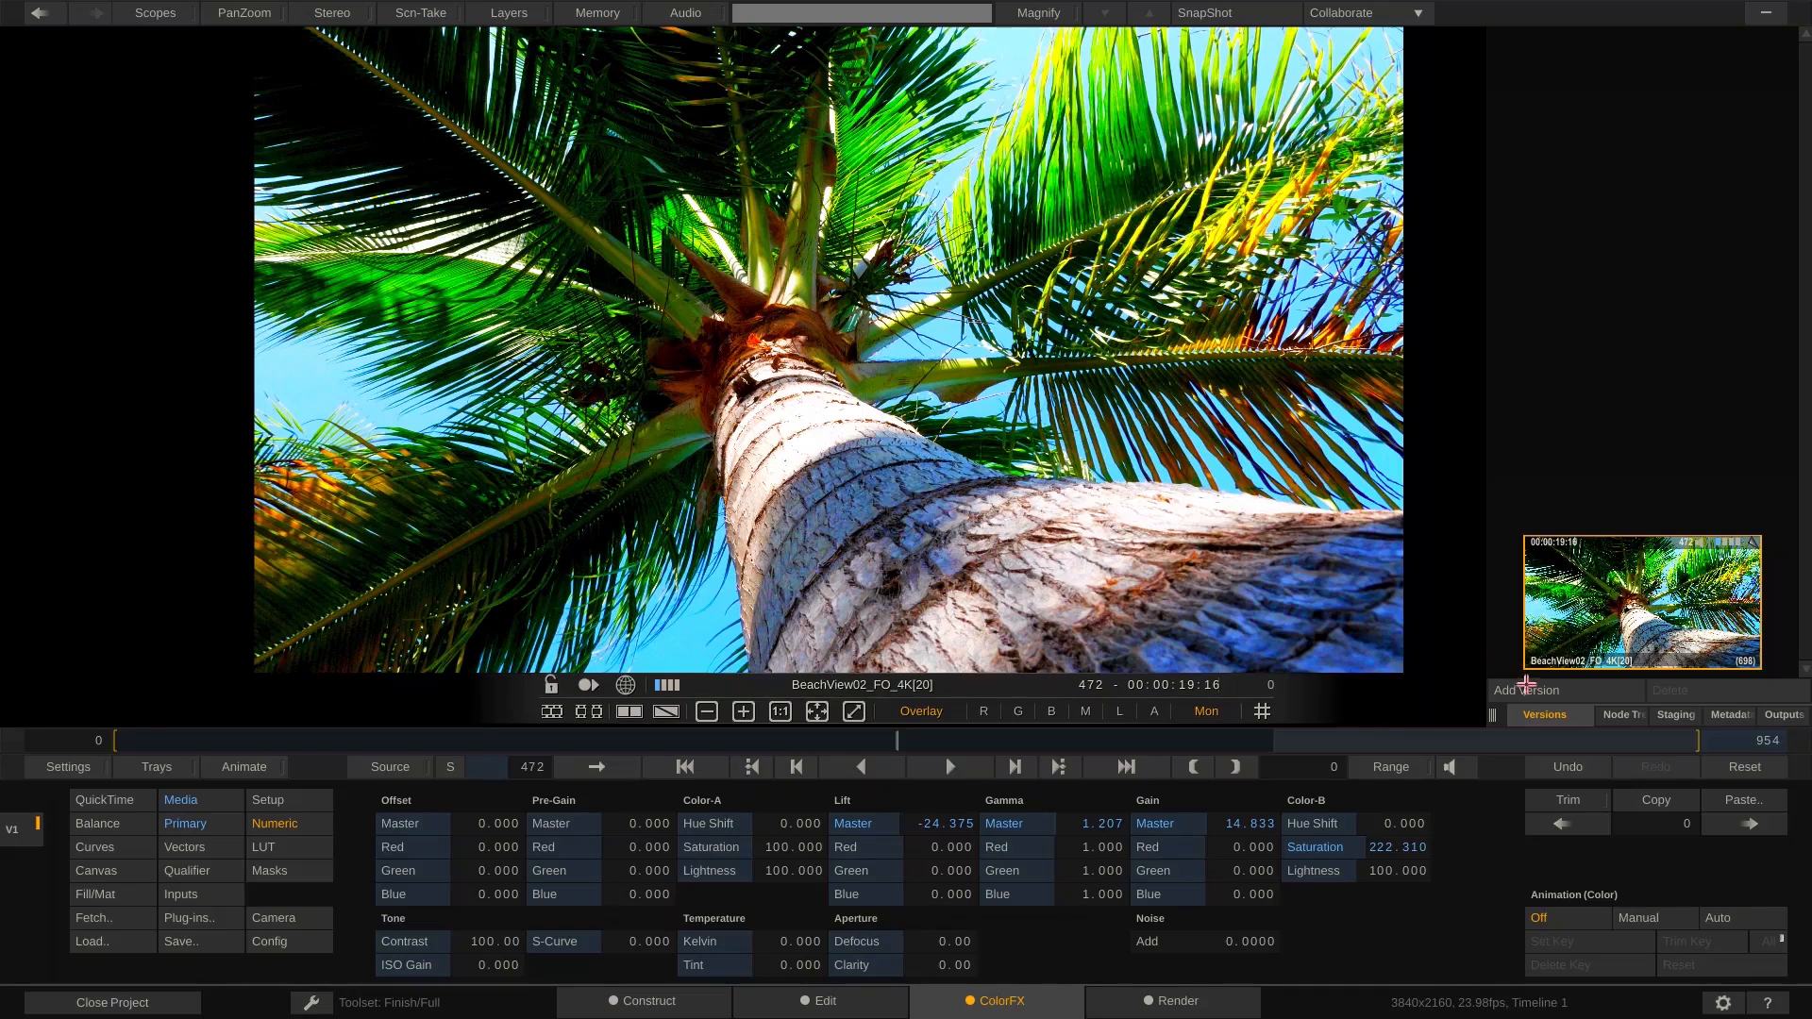
Add a version of the graded palm clip and reset the new version's grade.
{"action": "left_click", "coordinate": [1526, 689]}
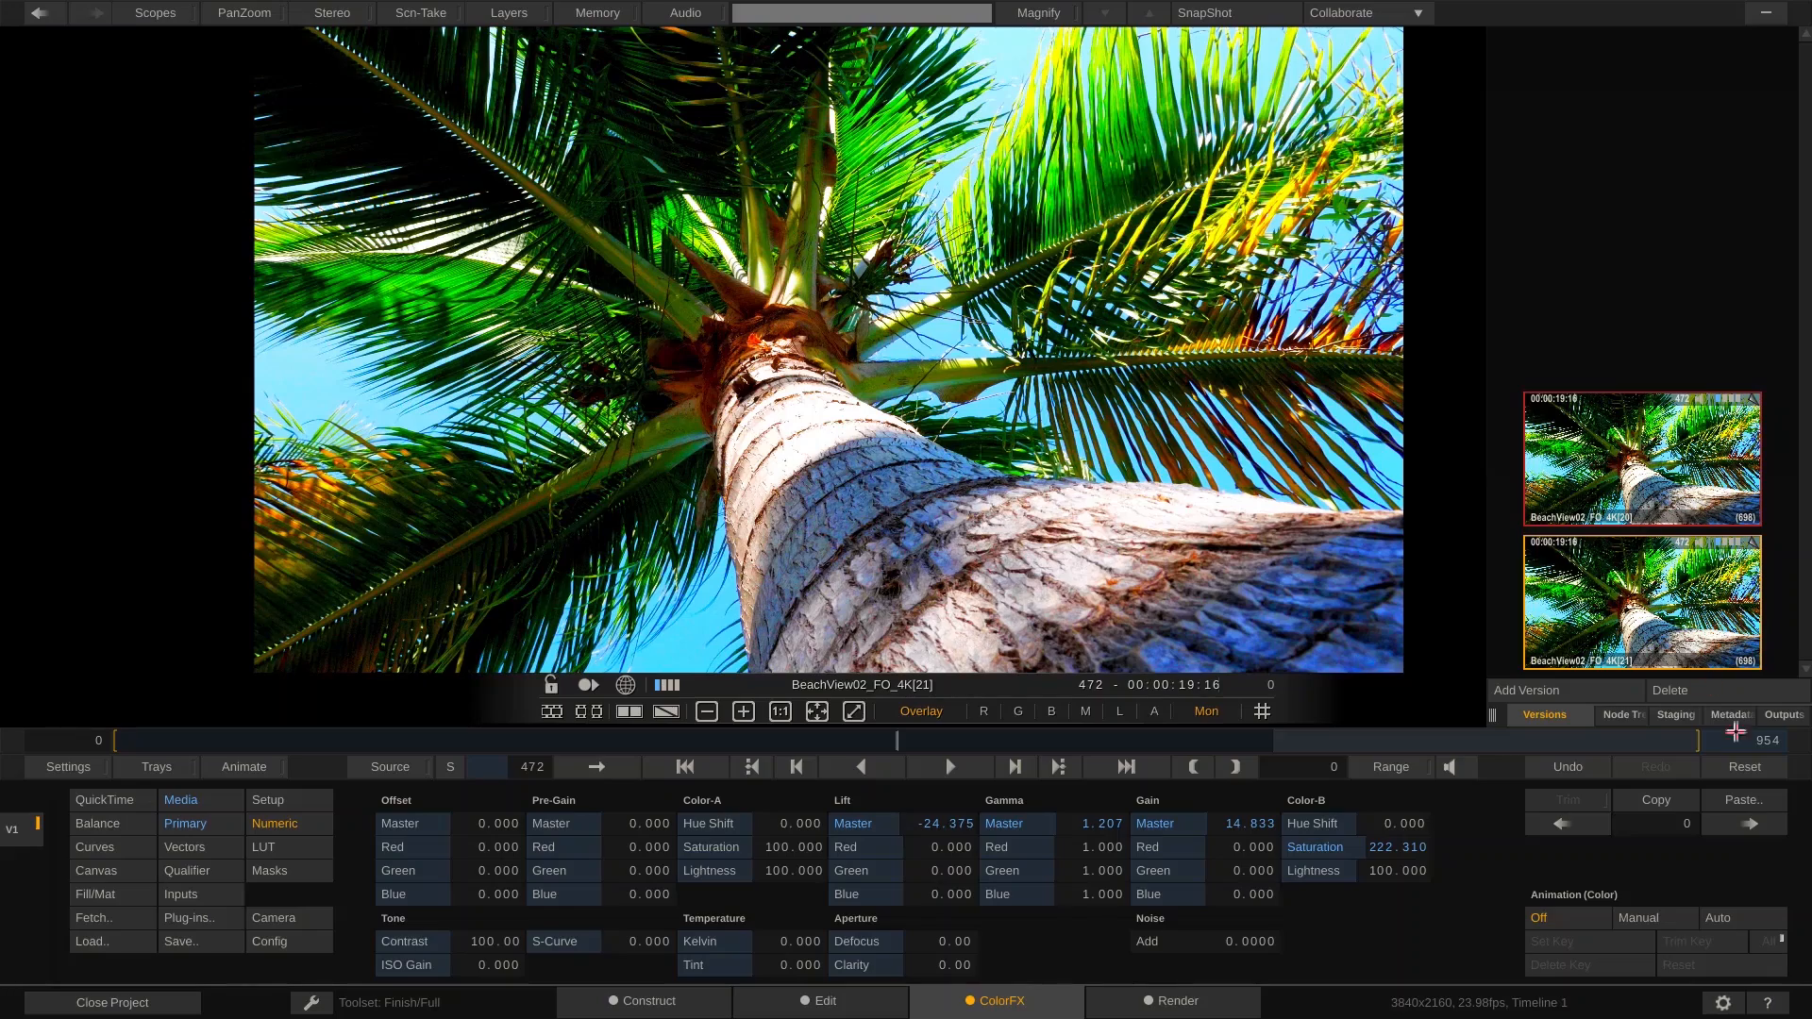
{"action": "left_click", "coordinate": [1726, 767]}
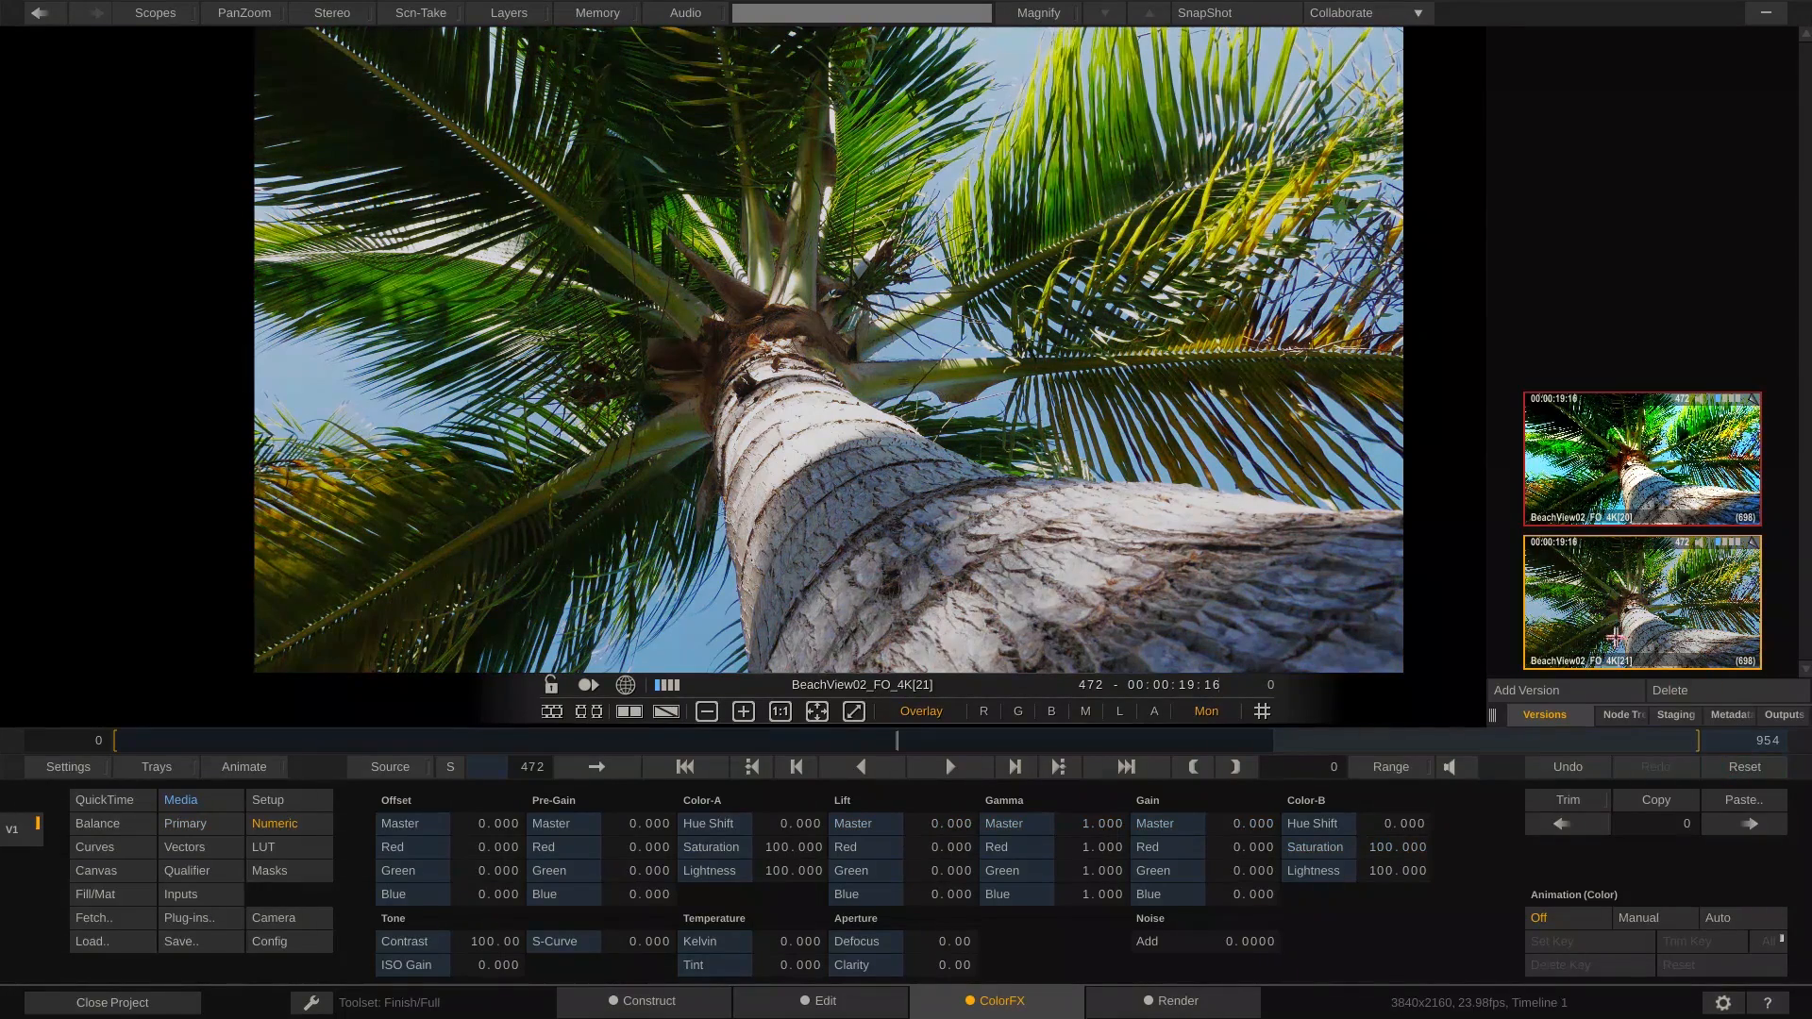
Compare the graded and ungraded versions of the palm clip by switching back and forth between them.
{"action": "left_click", "coordinate": [1621, 466]}
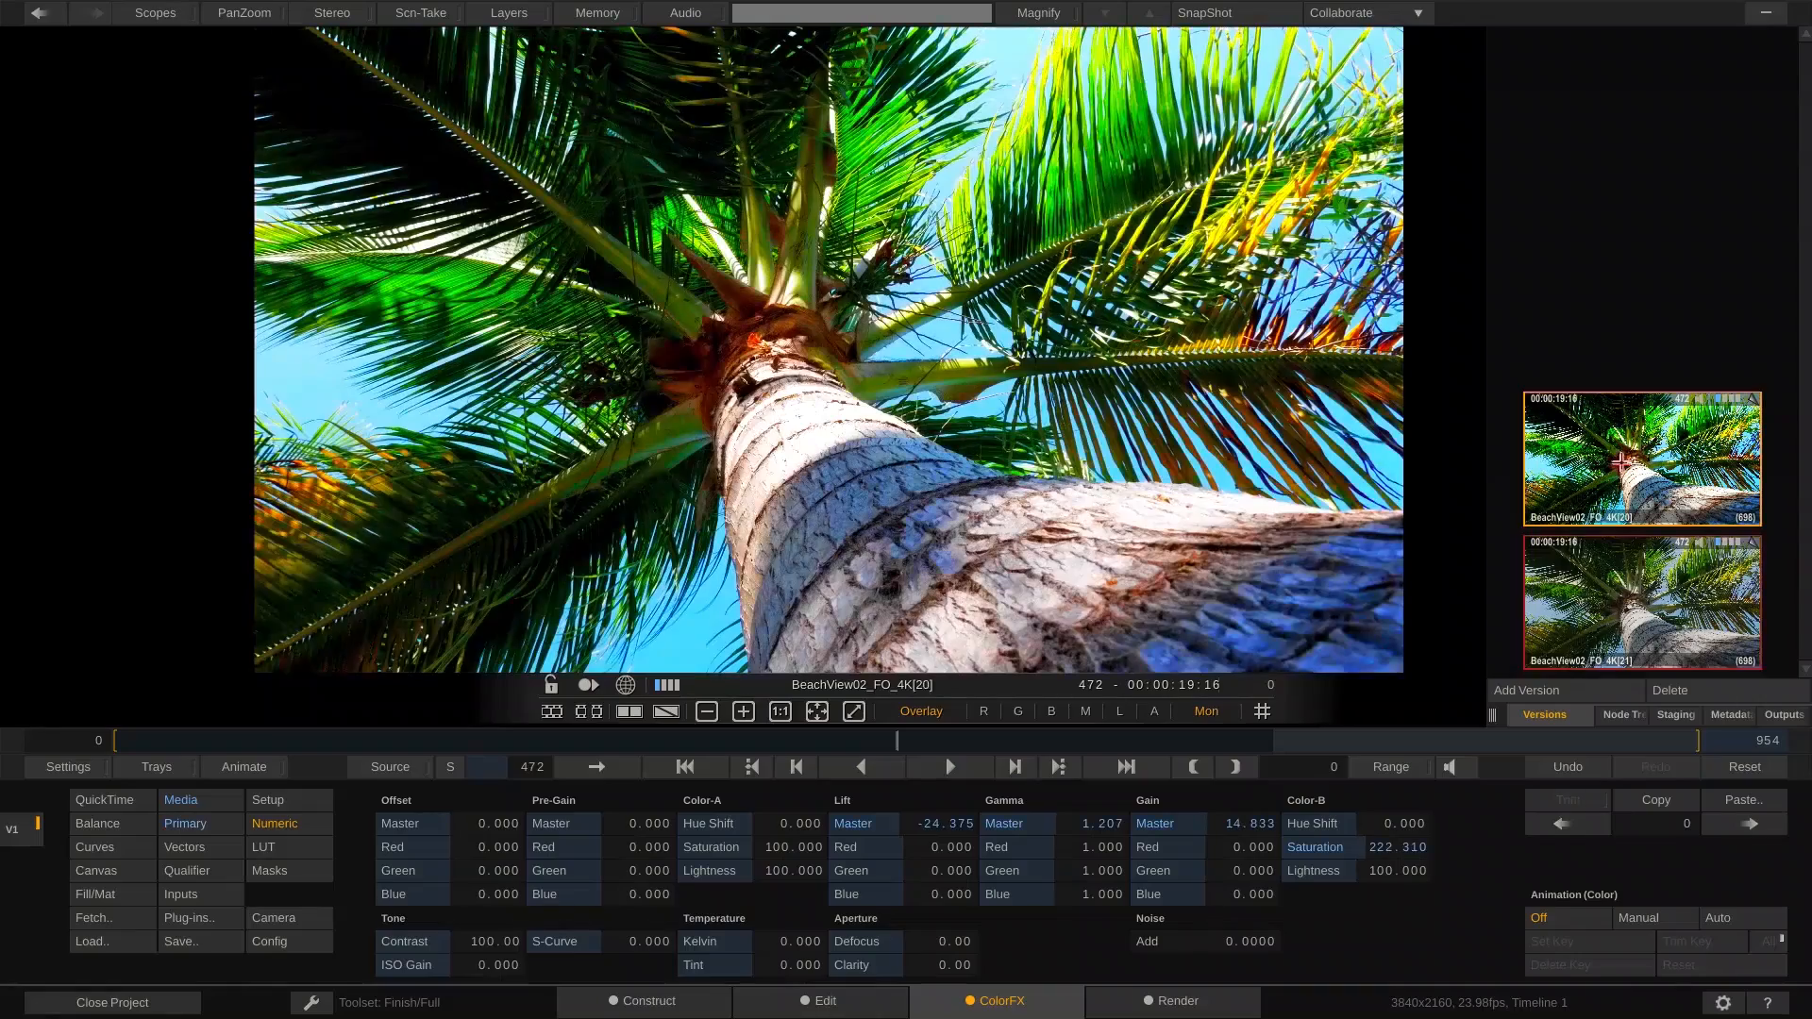
{"action": "left_click", "coordinate": [1620, 597]}
{"action": "left_click", "coordinate": [1616, 464]}
{"action": "left_click", "coordinate": [1615, 592]}
{"action": "left_click", "coordinate": [1613, 445]}
{"action": "left_click", "coordinate": [1614, 585]}
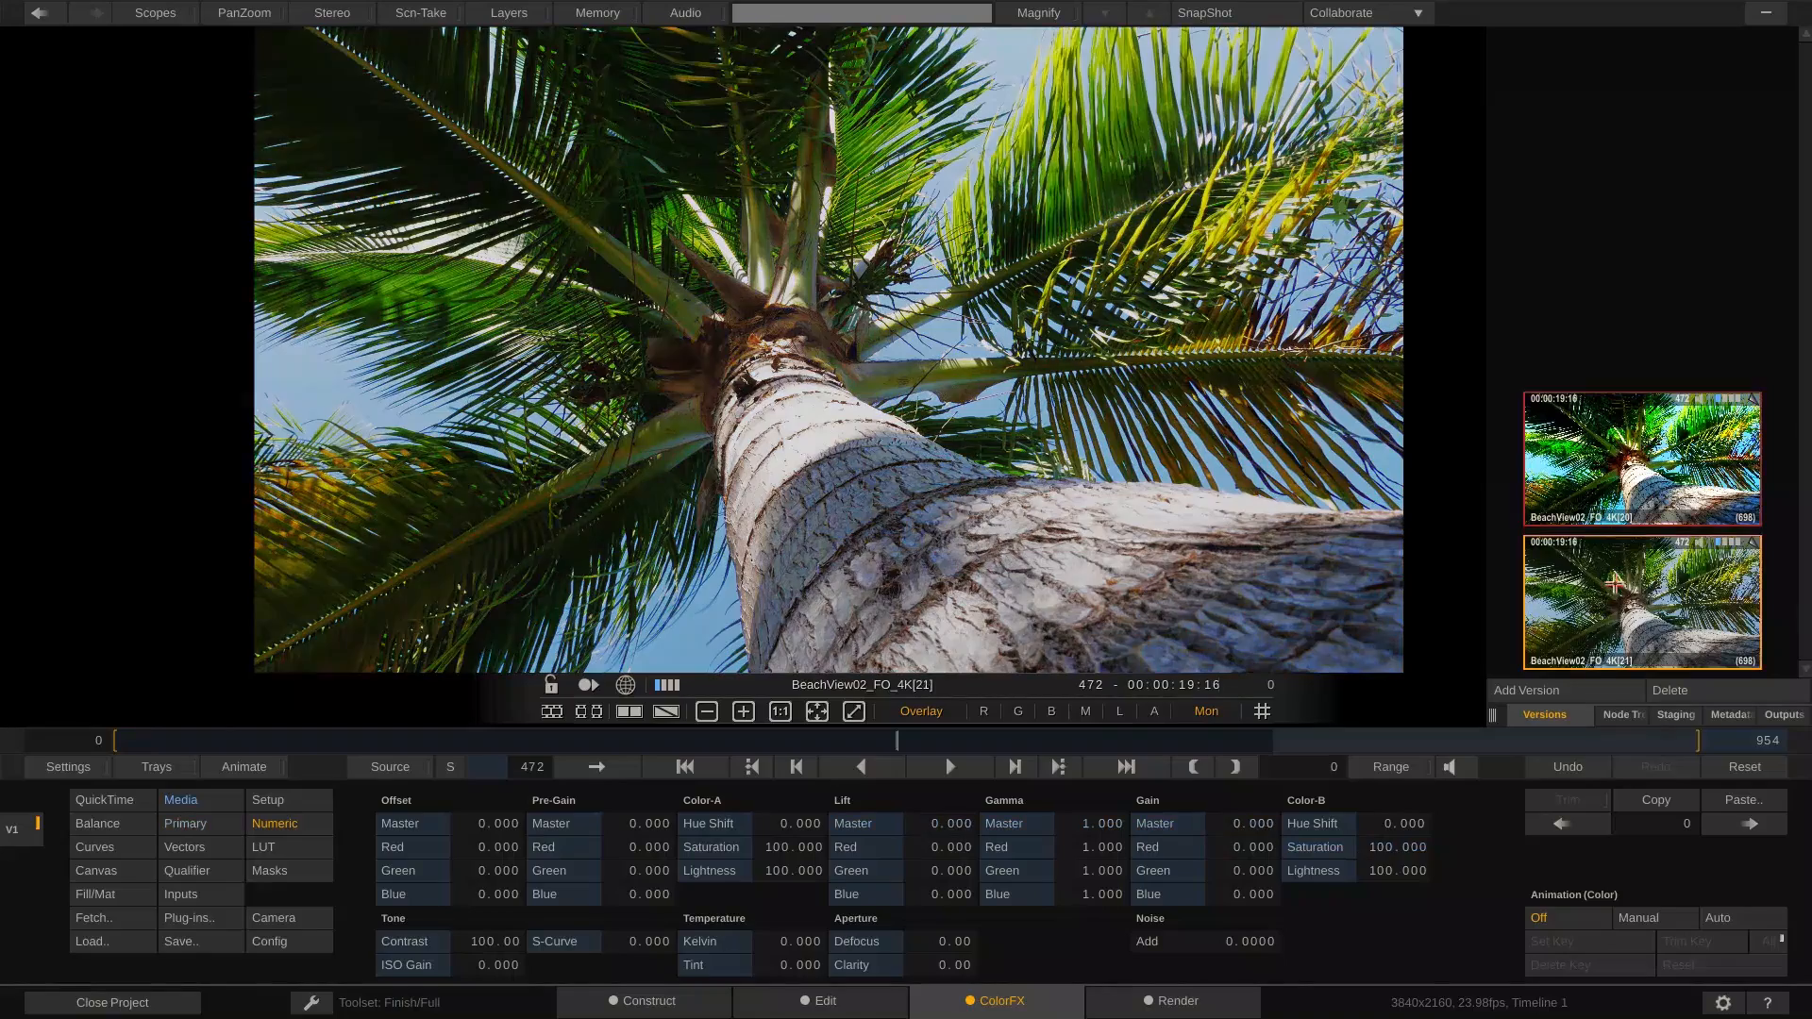
Delete the graded version of the palm clip.
{"action": "left_click", "coordinate": [1622, 461]}
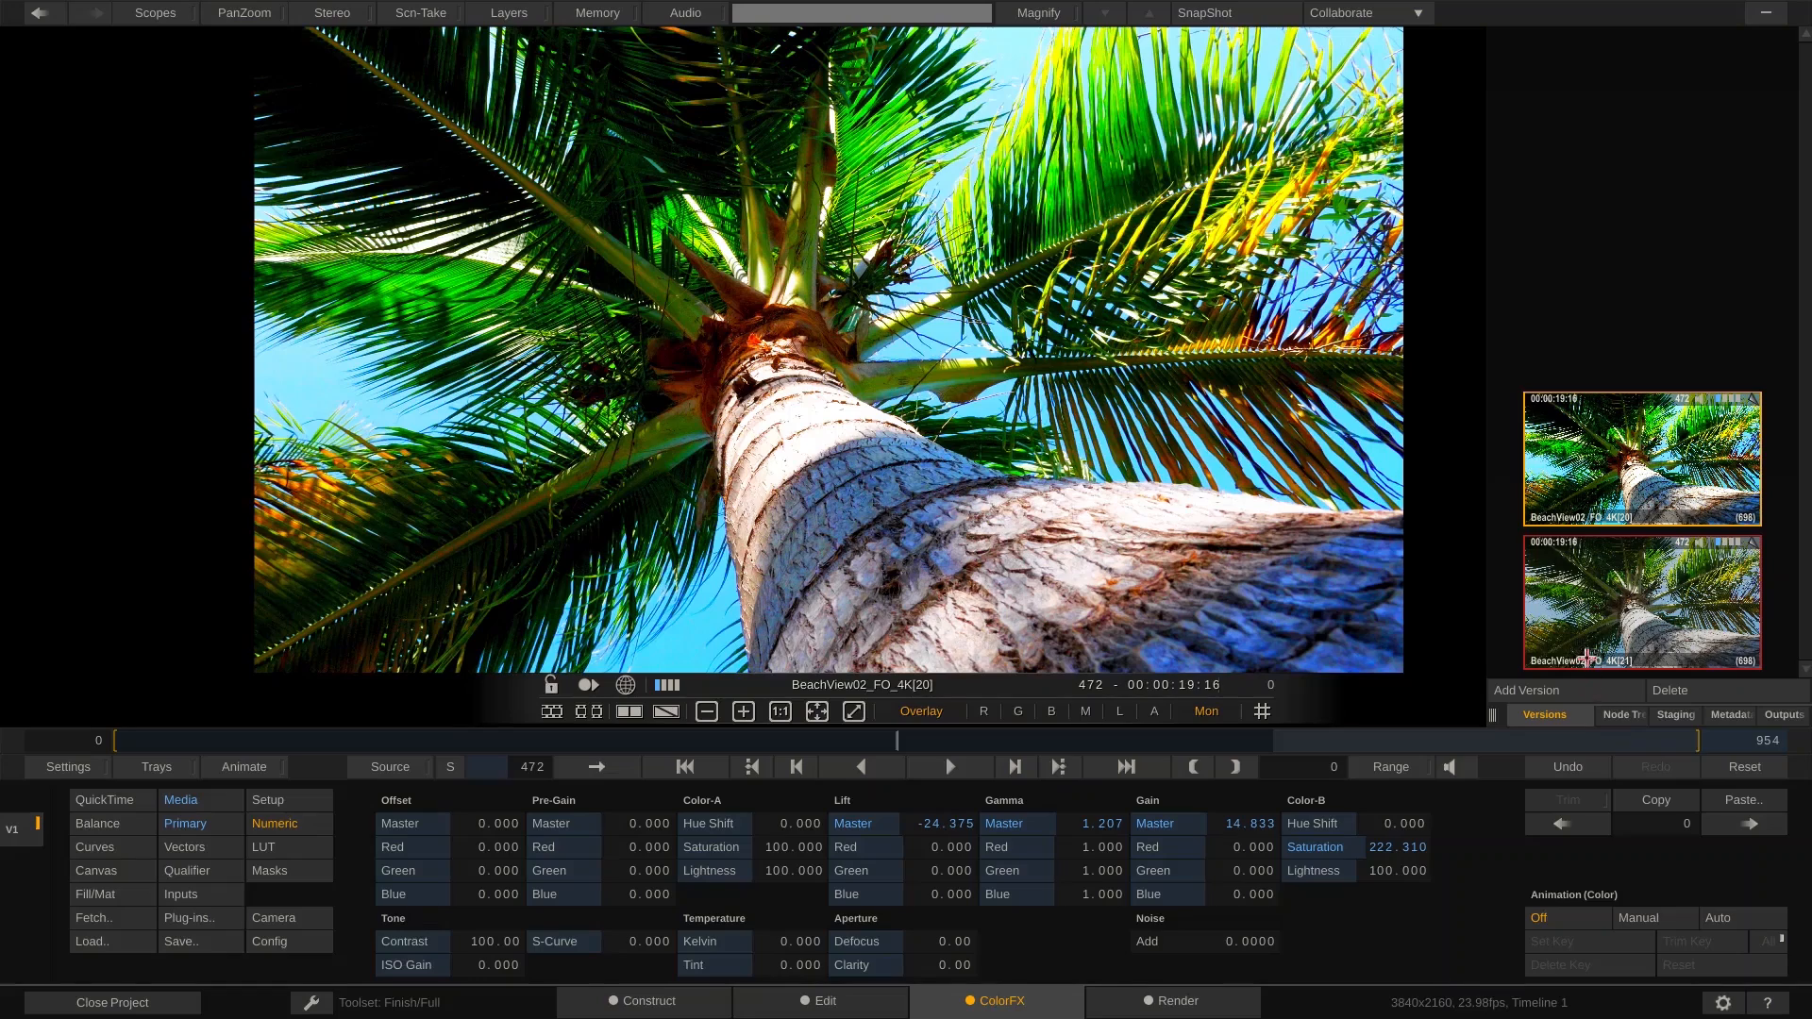
{"action": "left_click", "coordinate": [1668, 690]}
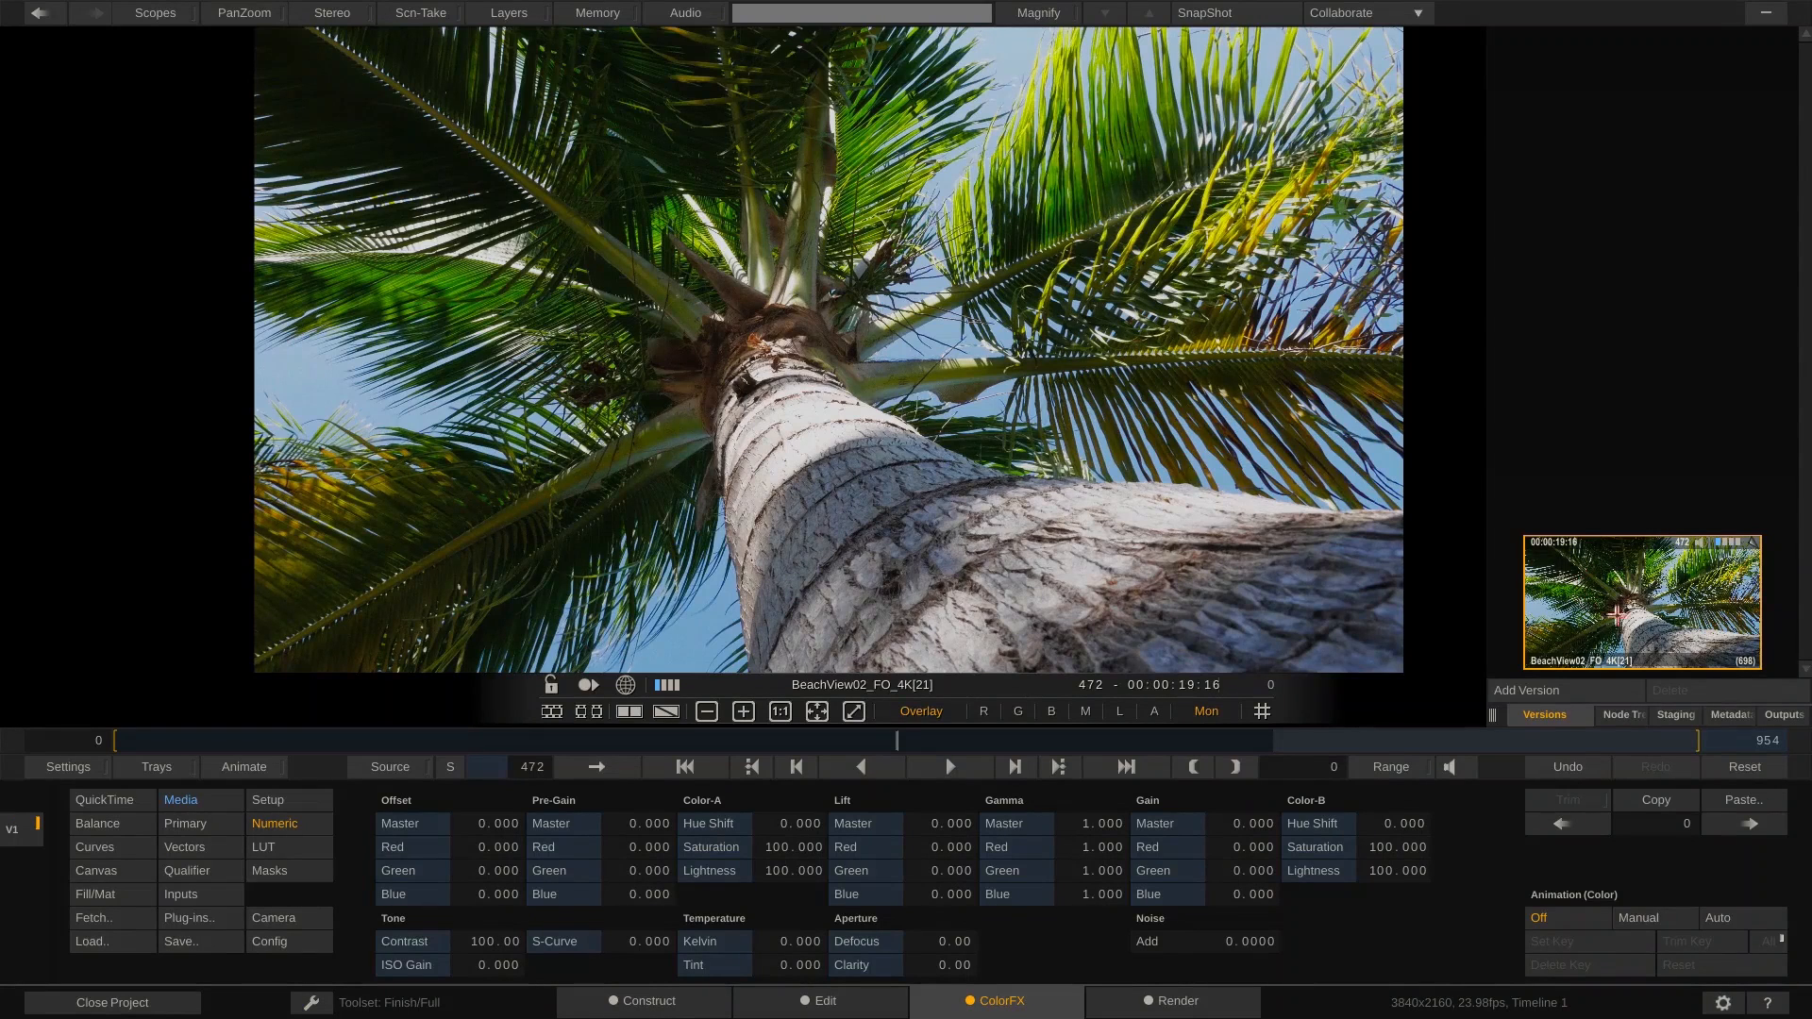
Add a version of the ungraded palm clip and give the upper version a red offset of 38.27.
{"action": "left_click", "coordinate": [1524, 694]}
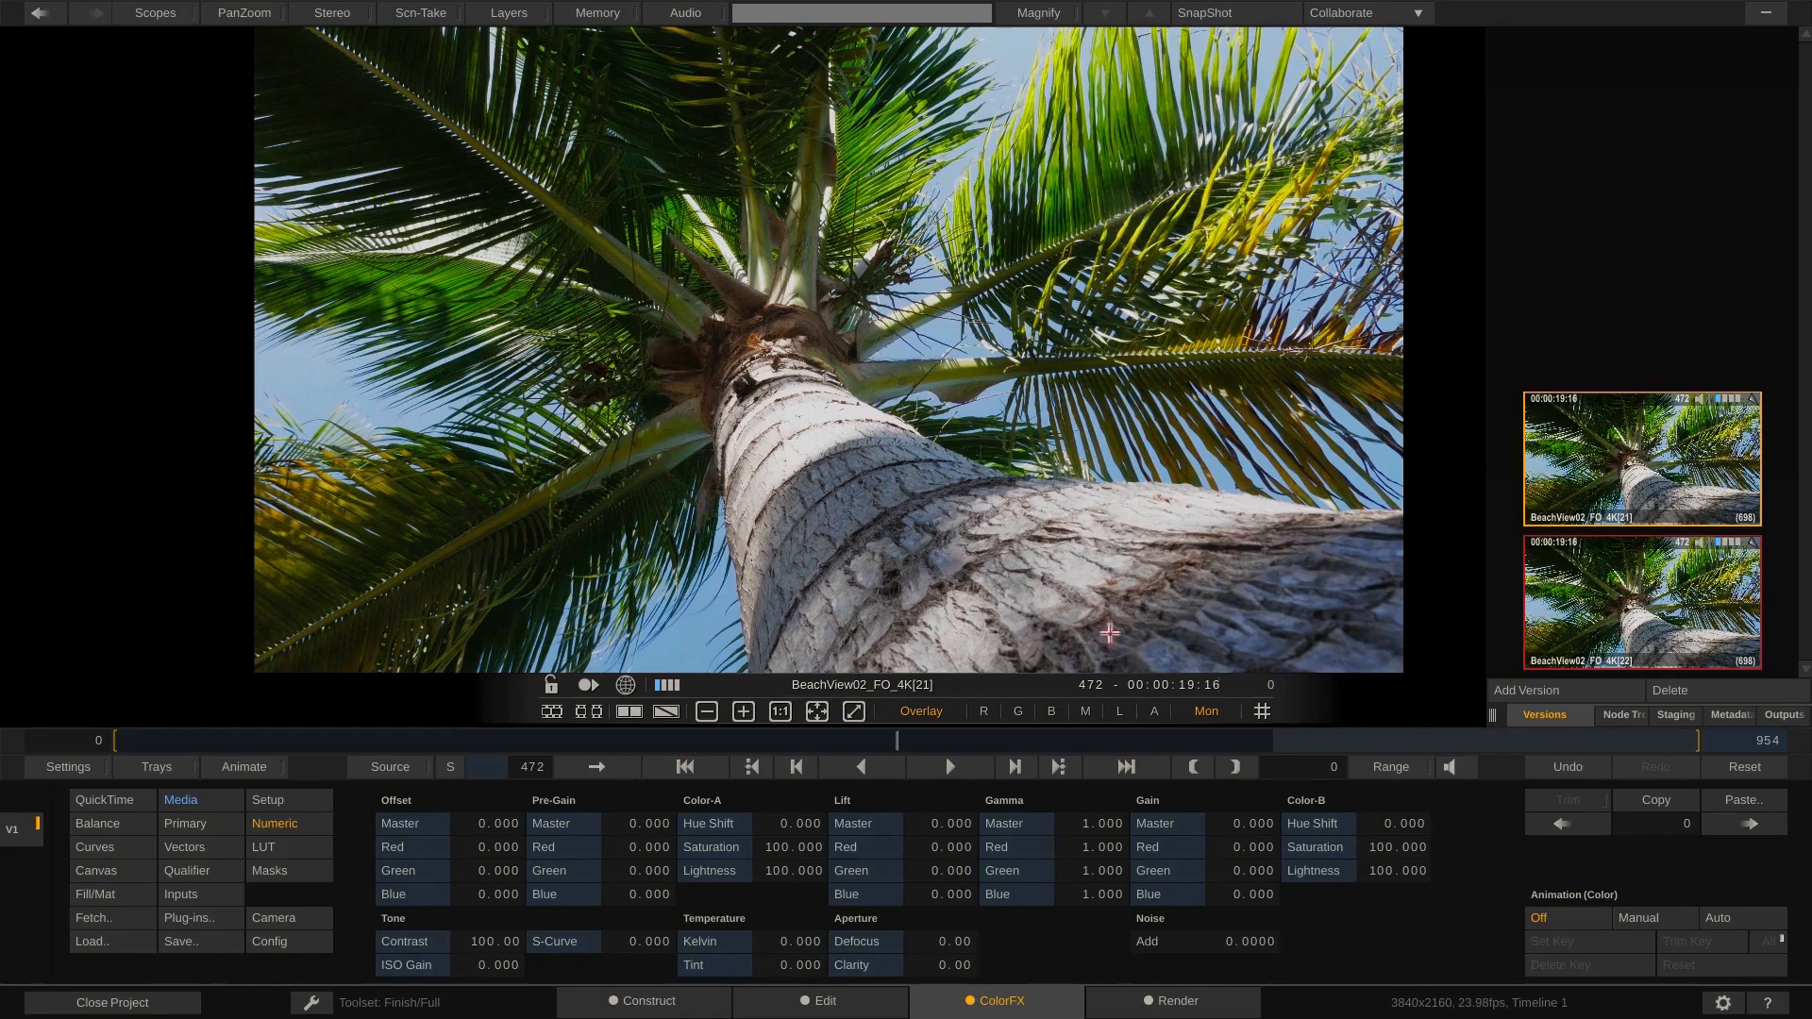
{"action": "left_click", "coordinate": [120, 825]}
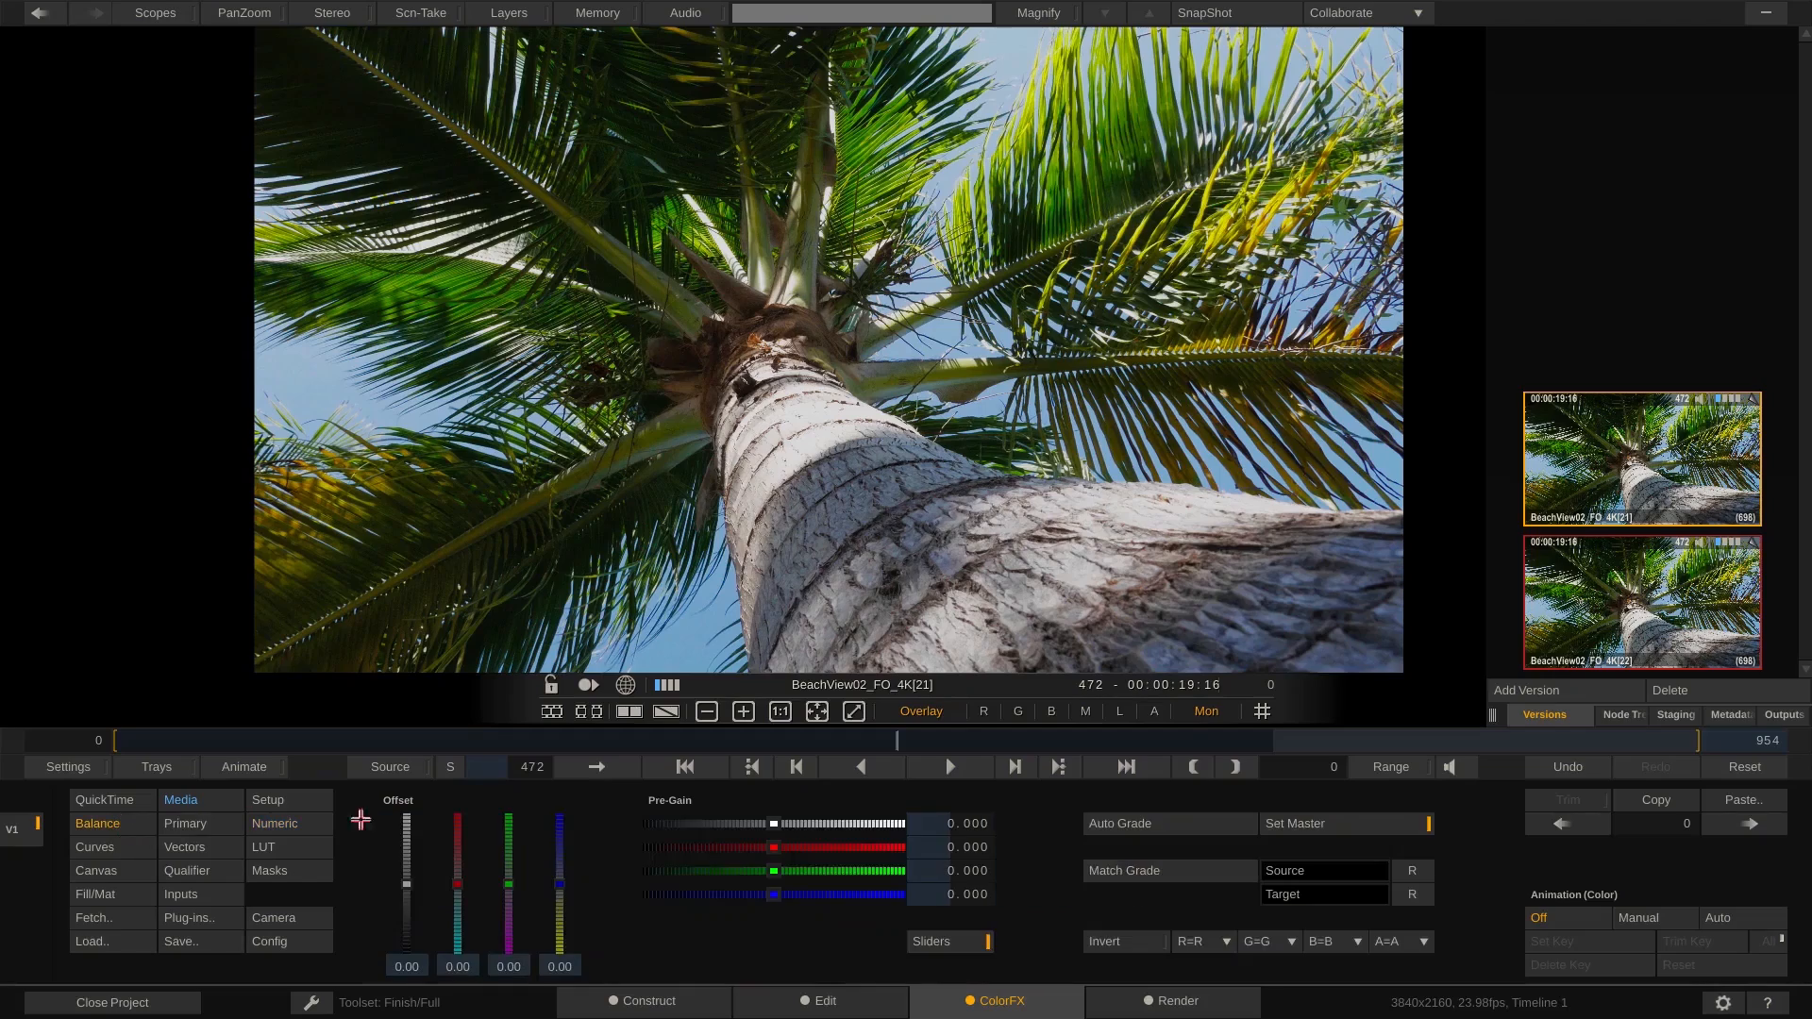
{"action": "left_click_drag", "start_coordinate": [465, 892], "coordinate": [467, 859]}
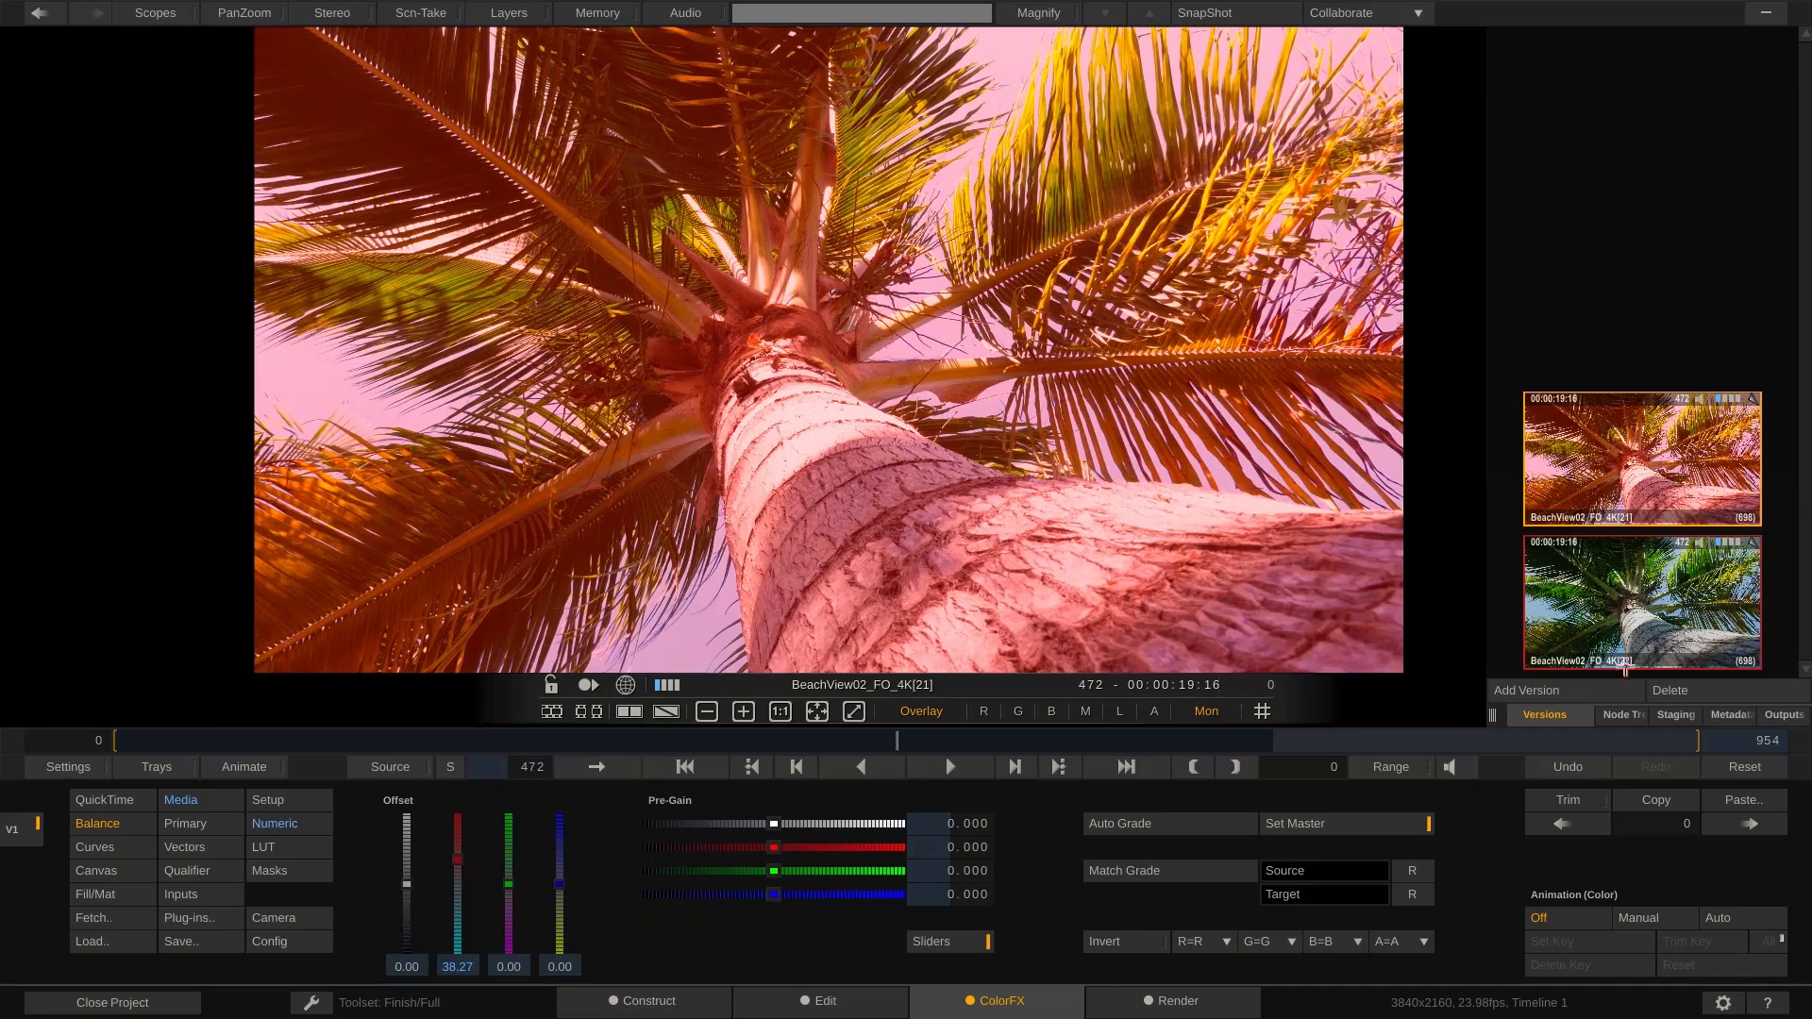
Add another version of the red clip and tint the topmost one blue with blue offset 53.49 and red offset 7.33.
{"action": "left_click", "coordinate": [1557, 696]}
{"action": "left_click", "coordinate": [1612, 328]}
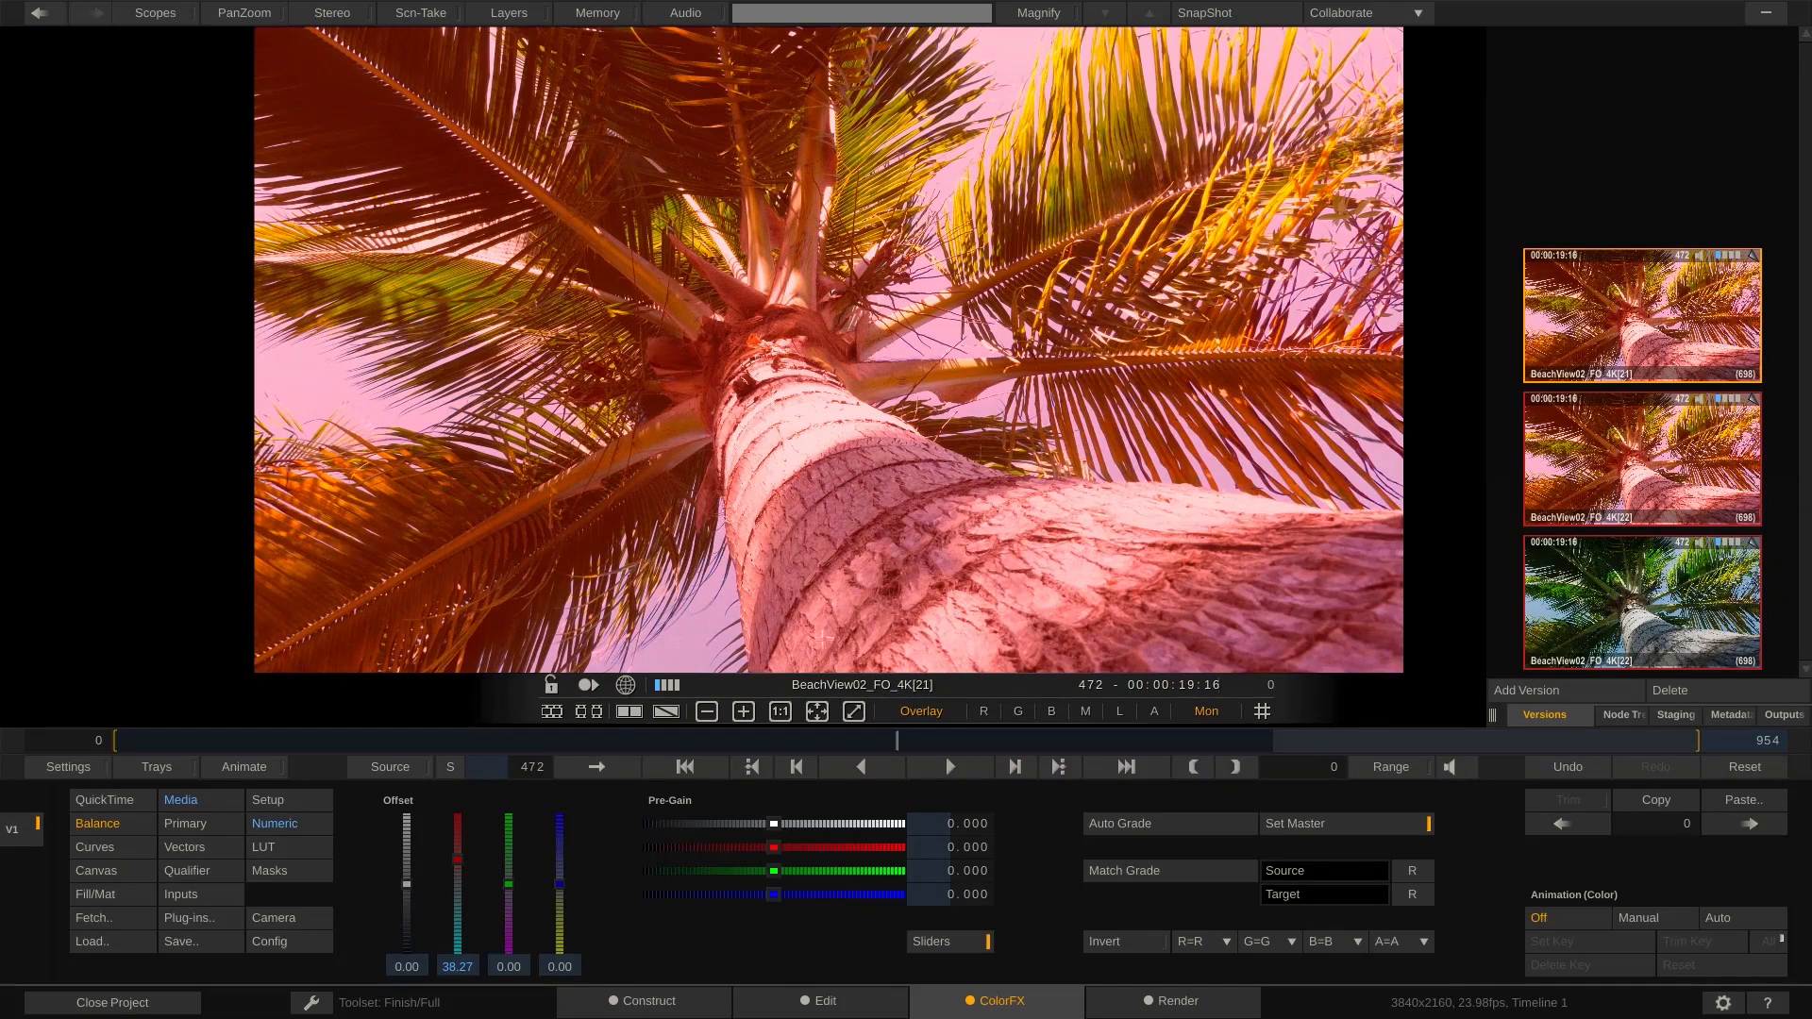
{"action": "left_click_drag", "start_coordinate": [559, 887], "coordinate": [564, 849]}
{"action": "left_click_drag", "start_coordinate": [457, 861], "coordinate": [457, 879]}
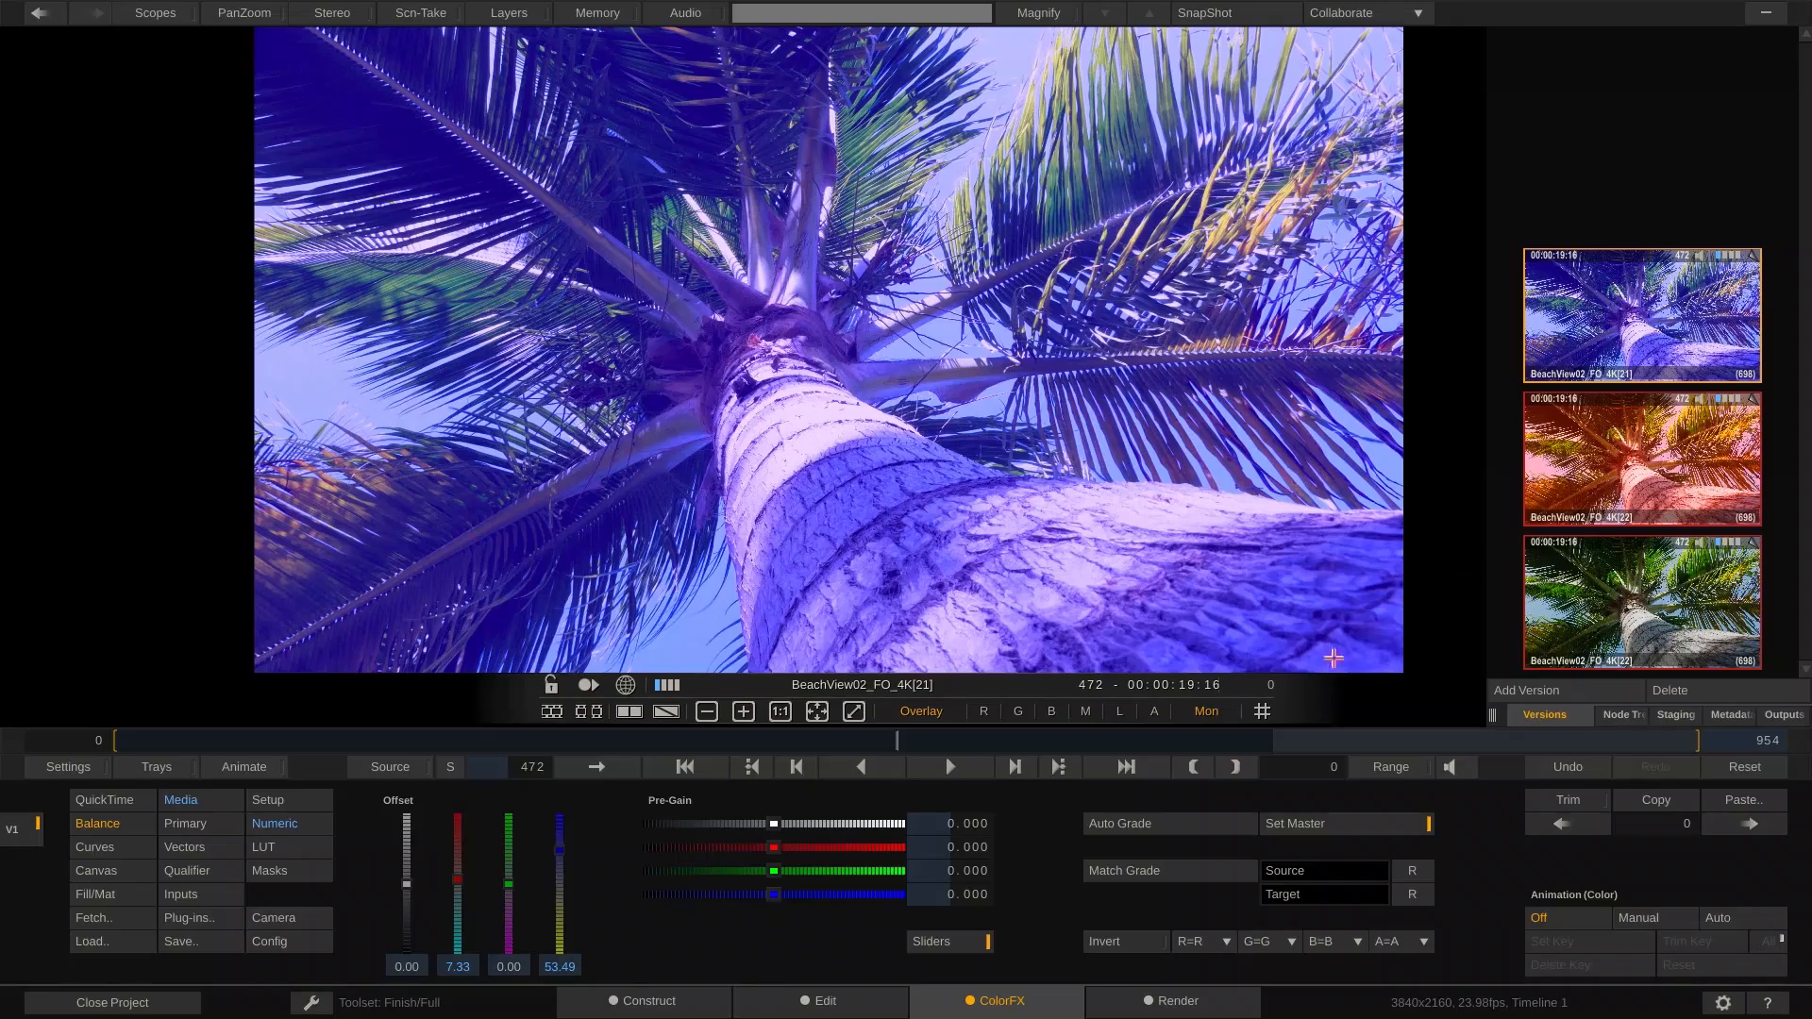
Add a version of the blue clip and tint it green with green offset 38.14 and blue offset 10.43.
{"action": "left_click", "coordinate": [1521, 691]}
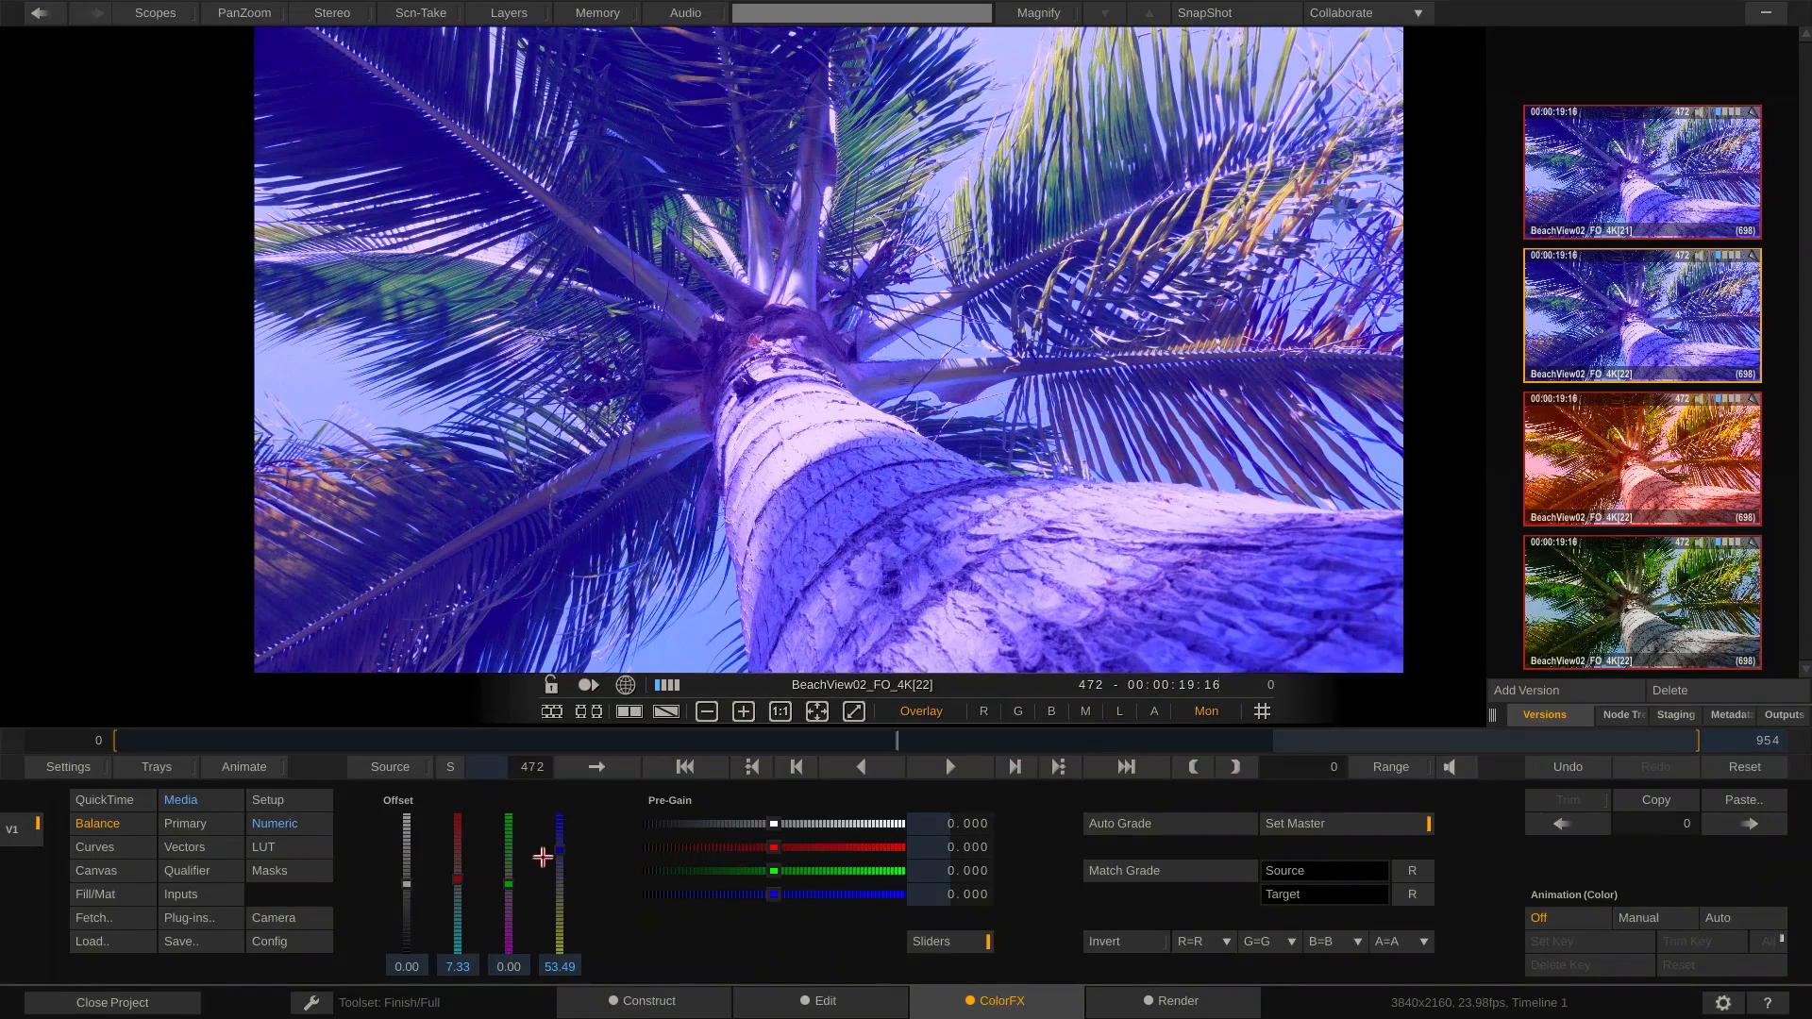
{"action": "left_click_drag", "start_coordinate": [560, 850], "coordinate": [510, 854]}
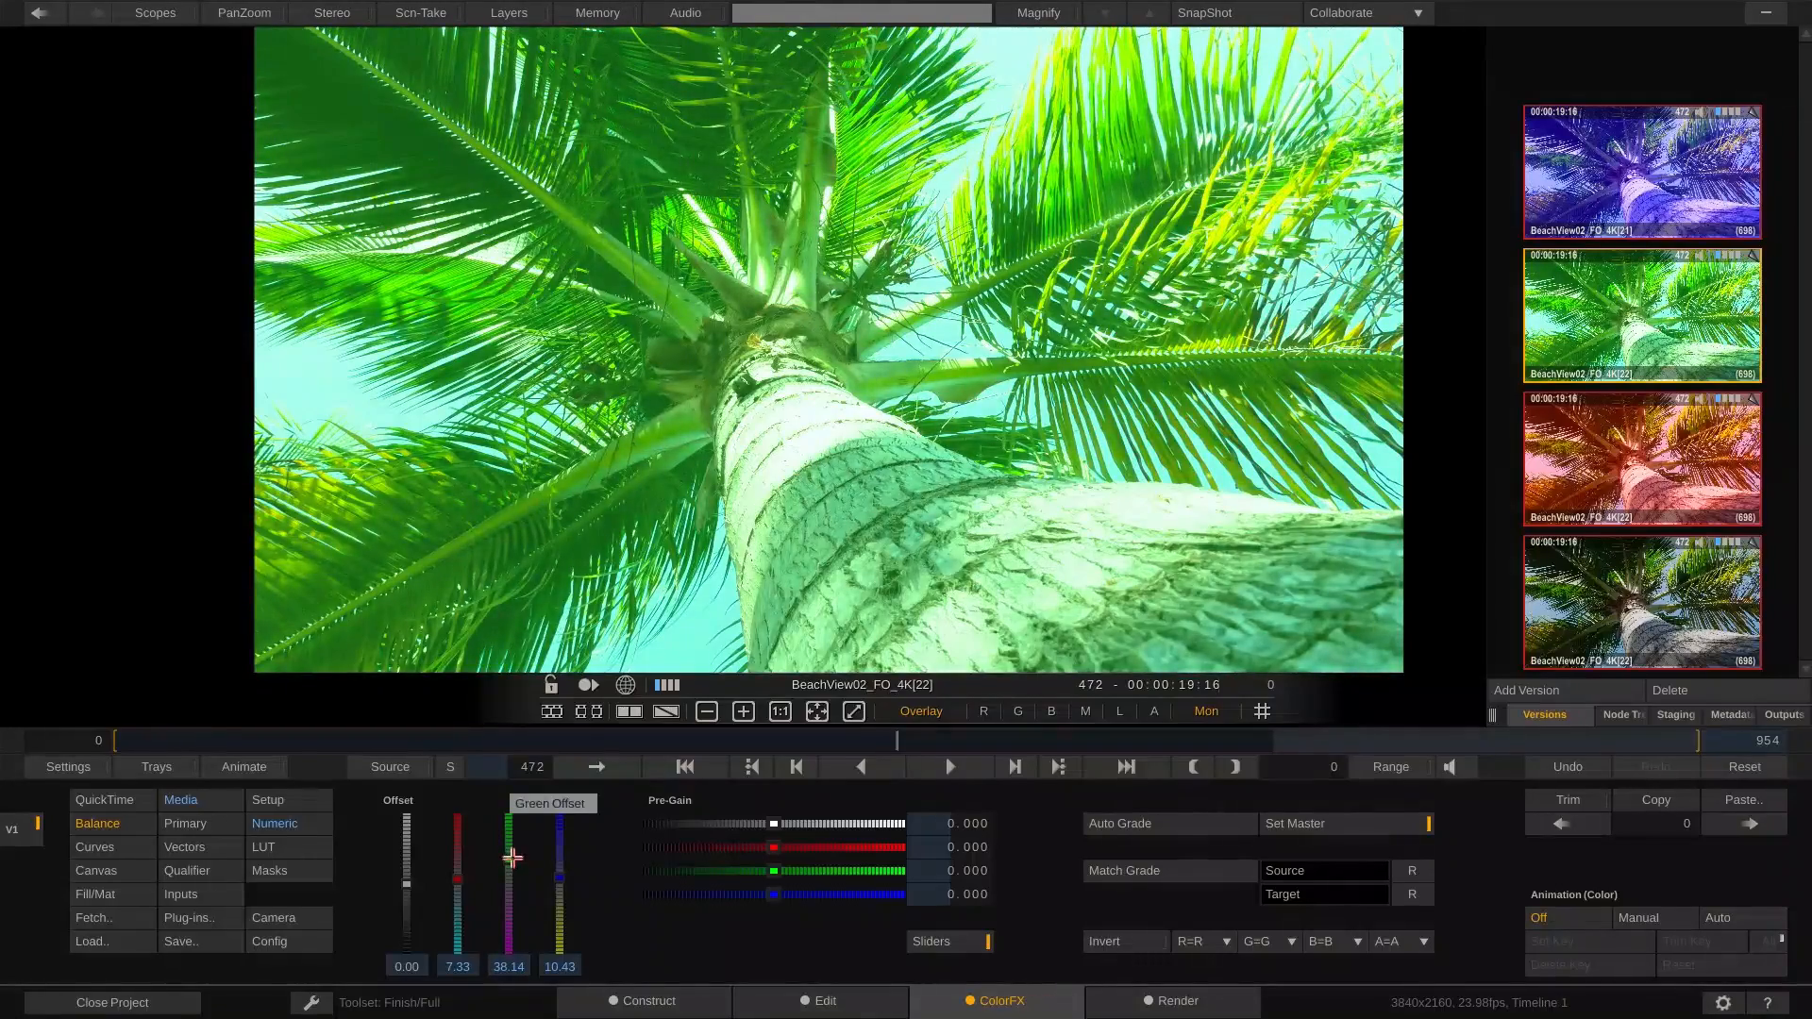
Compare the neutral, red, green and blue versions in turn, play the clip and stop at frame 328.
{"action": "left_click", "coordinate": [1661, 569]}
{"action": "left_click", "coordinate": [1637, 452]}
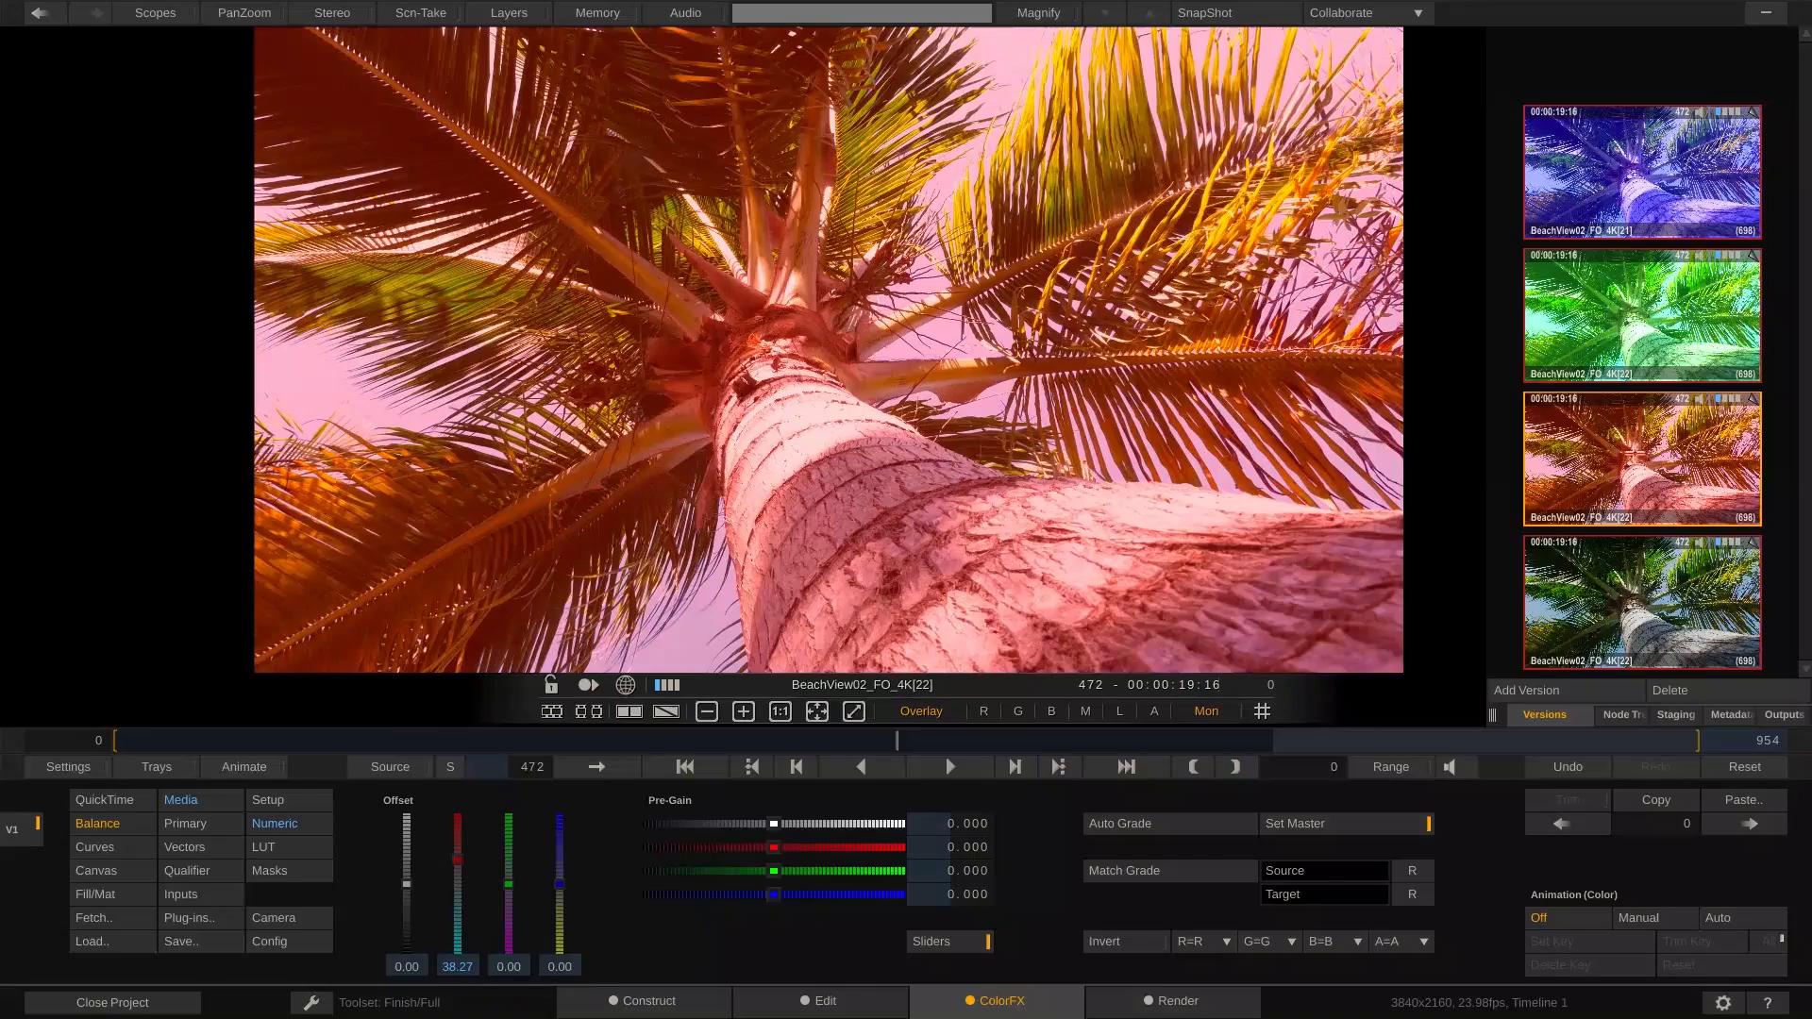
{"action": "left_click", "coordinate": [1619, 329]}
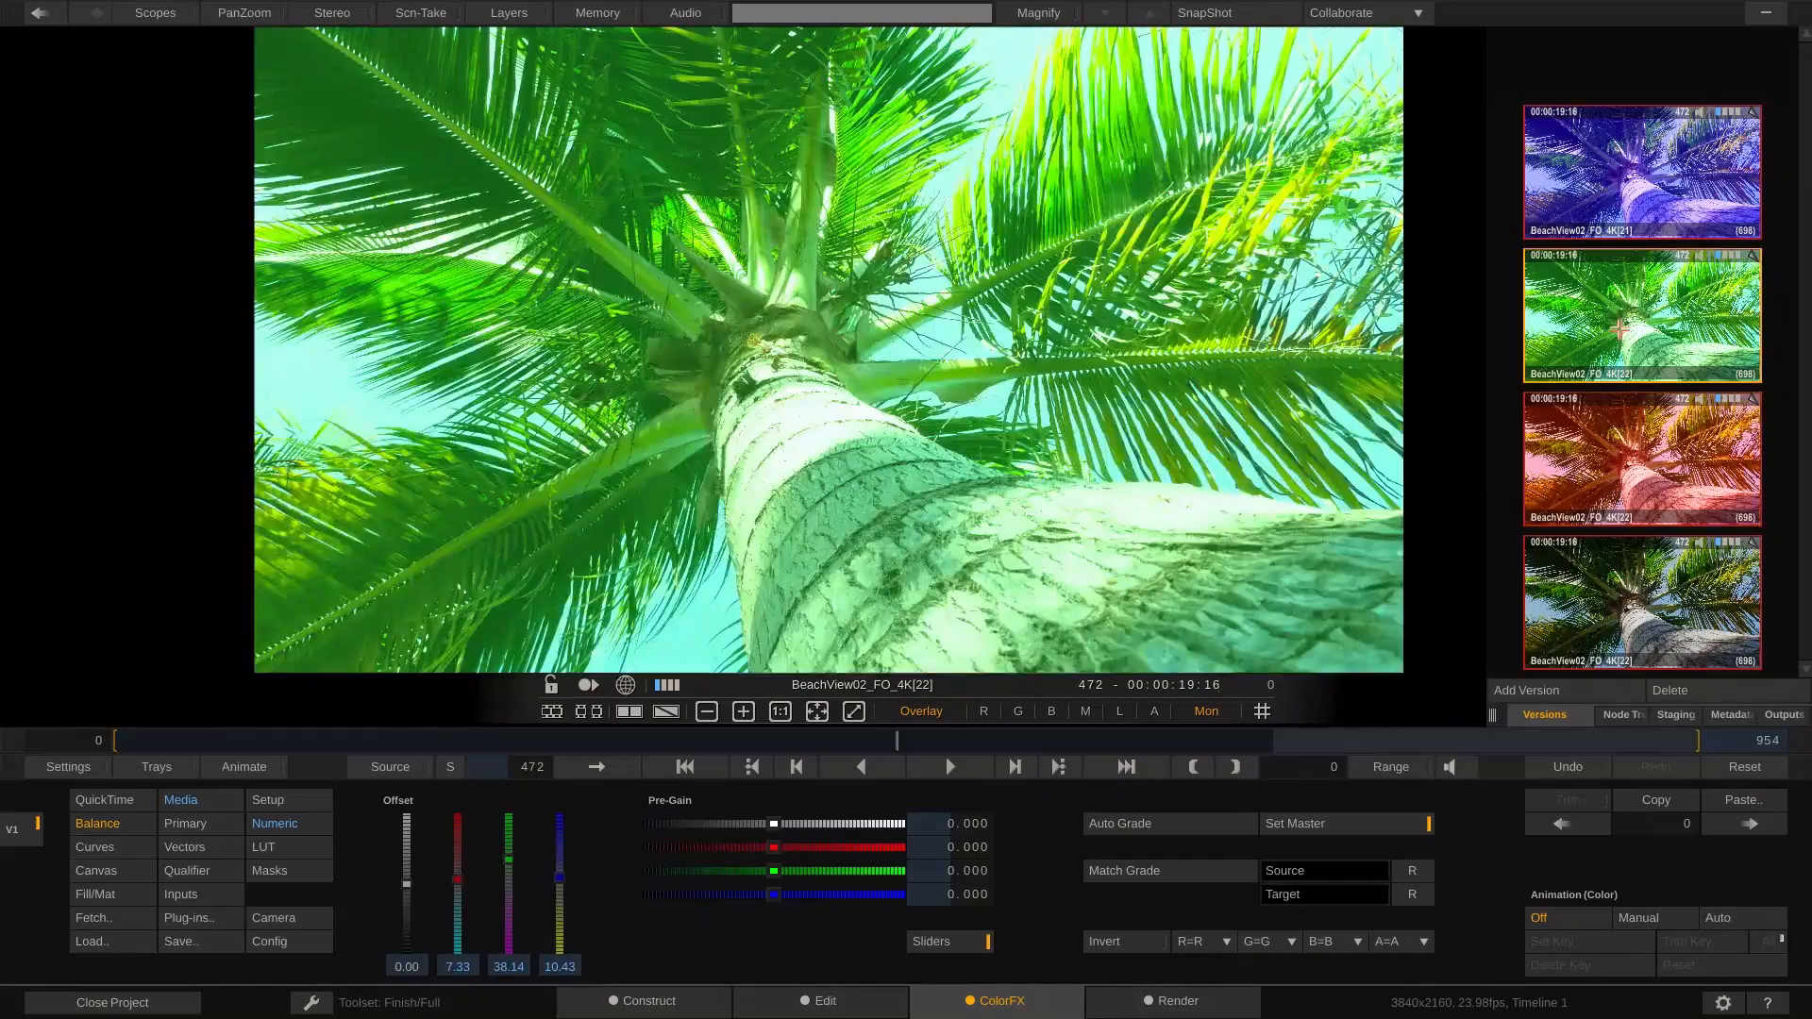
{"action": "left_click", "coordinate": [1639, 195]}
{"action": "left_click_drag", "start_coordinate": [851, 736], "coordinate": [232, 724]}
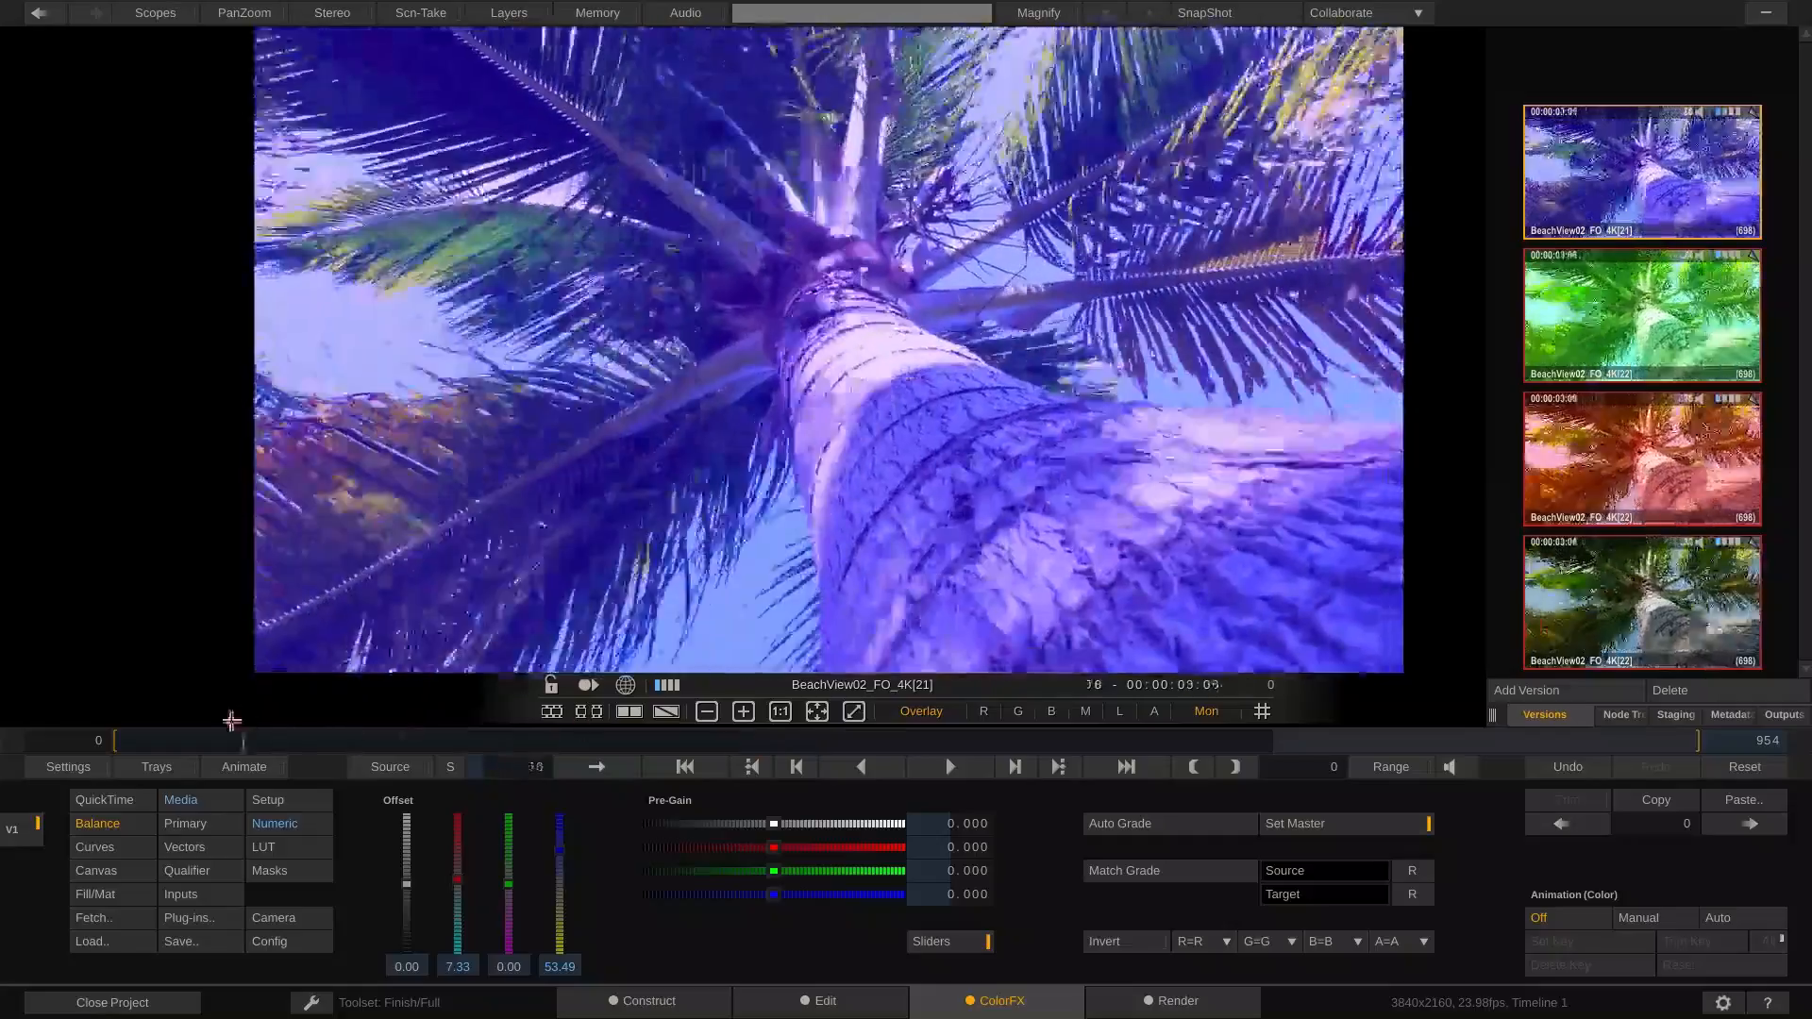
{"action": "key", "text": "space"}
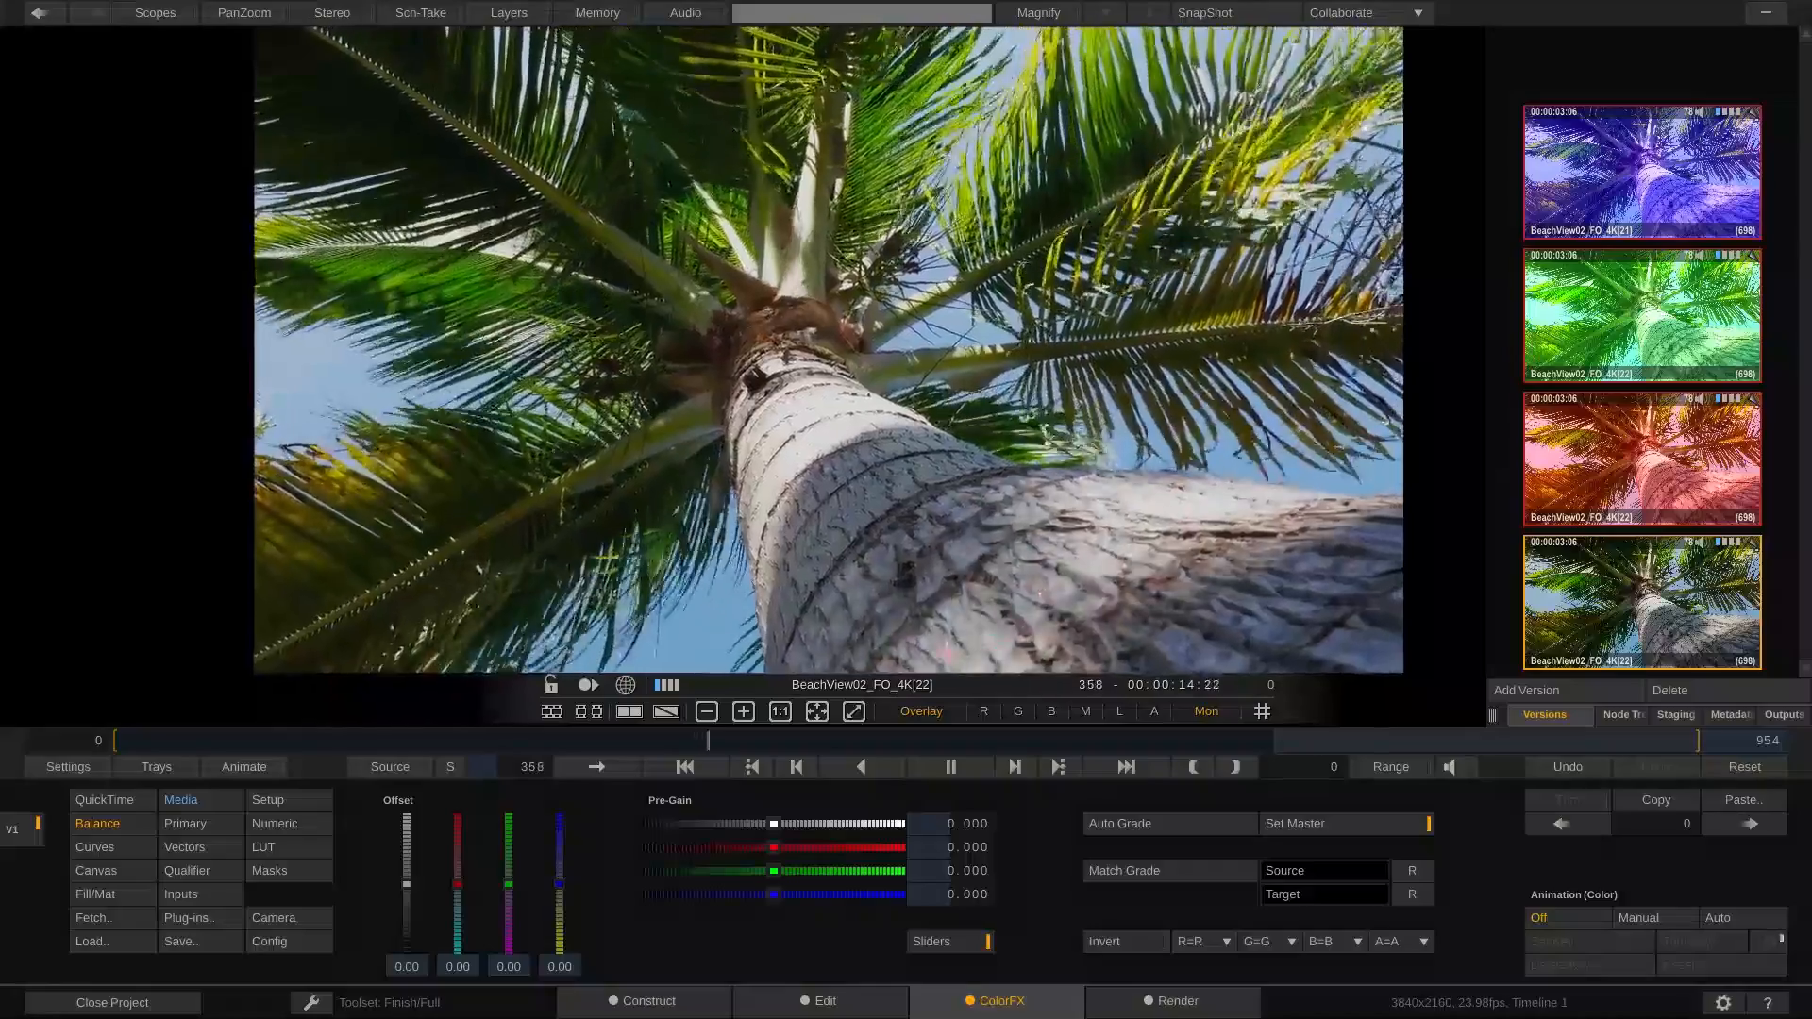
{"action": "left_click", "coordinate": [659, 741]}
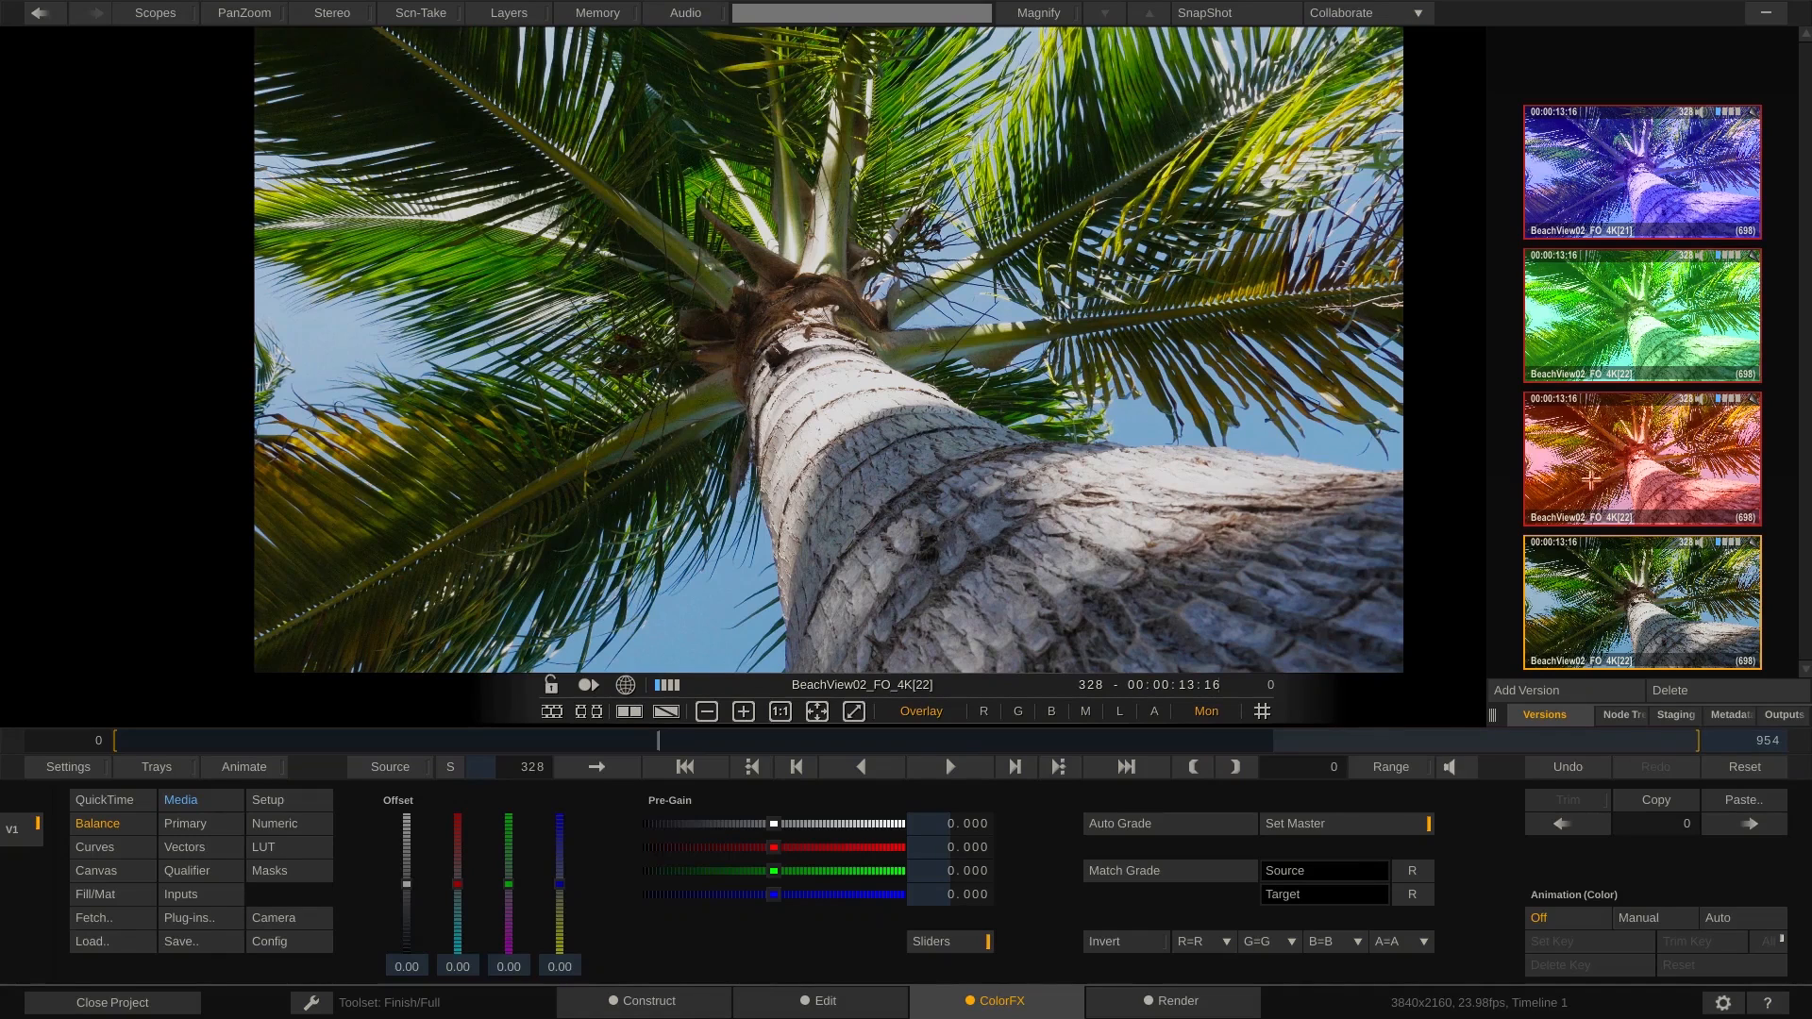
Reorder the version stack so the red version is at the base with the green version directly above it.
{"action": "left_click_drag", "start_coordinate": [1622, 464], "coordinate": [1629, 674]}
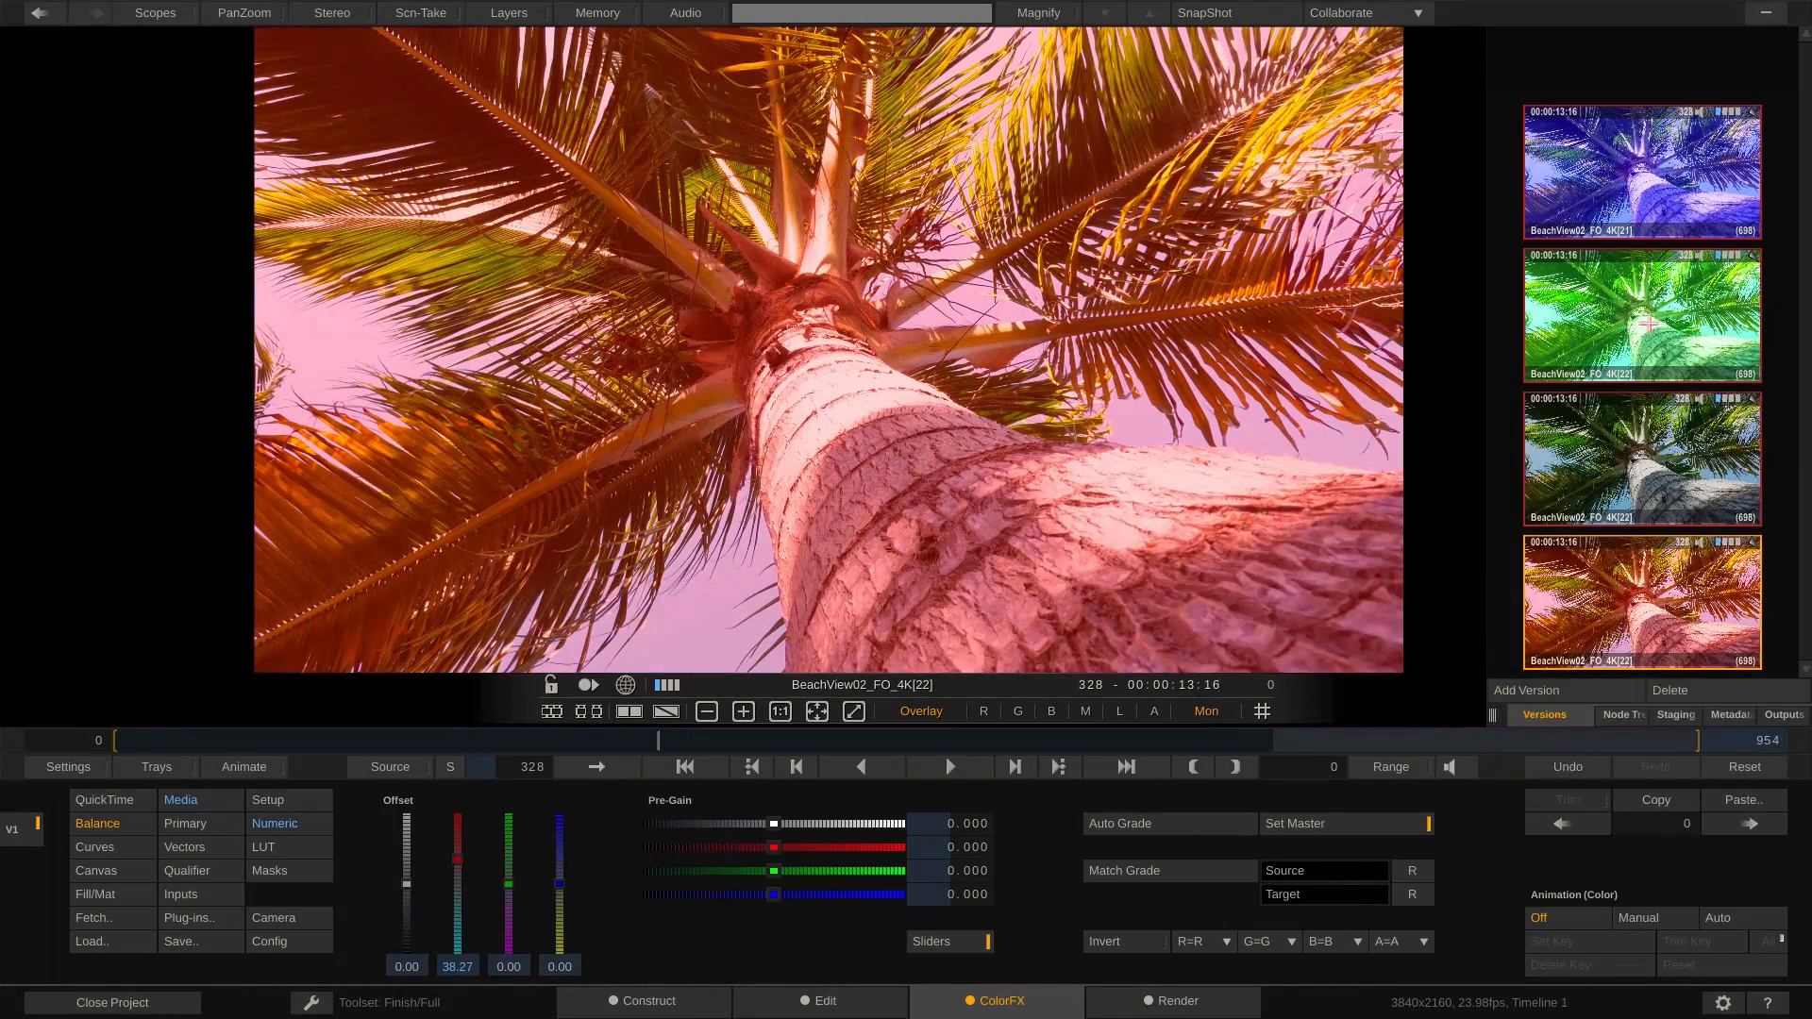
{"action": "left_click_drag", "start_coordinate": [1647, 325], "coordinate": [1632, 527]}
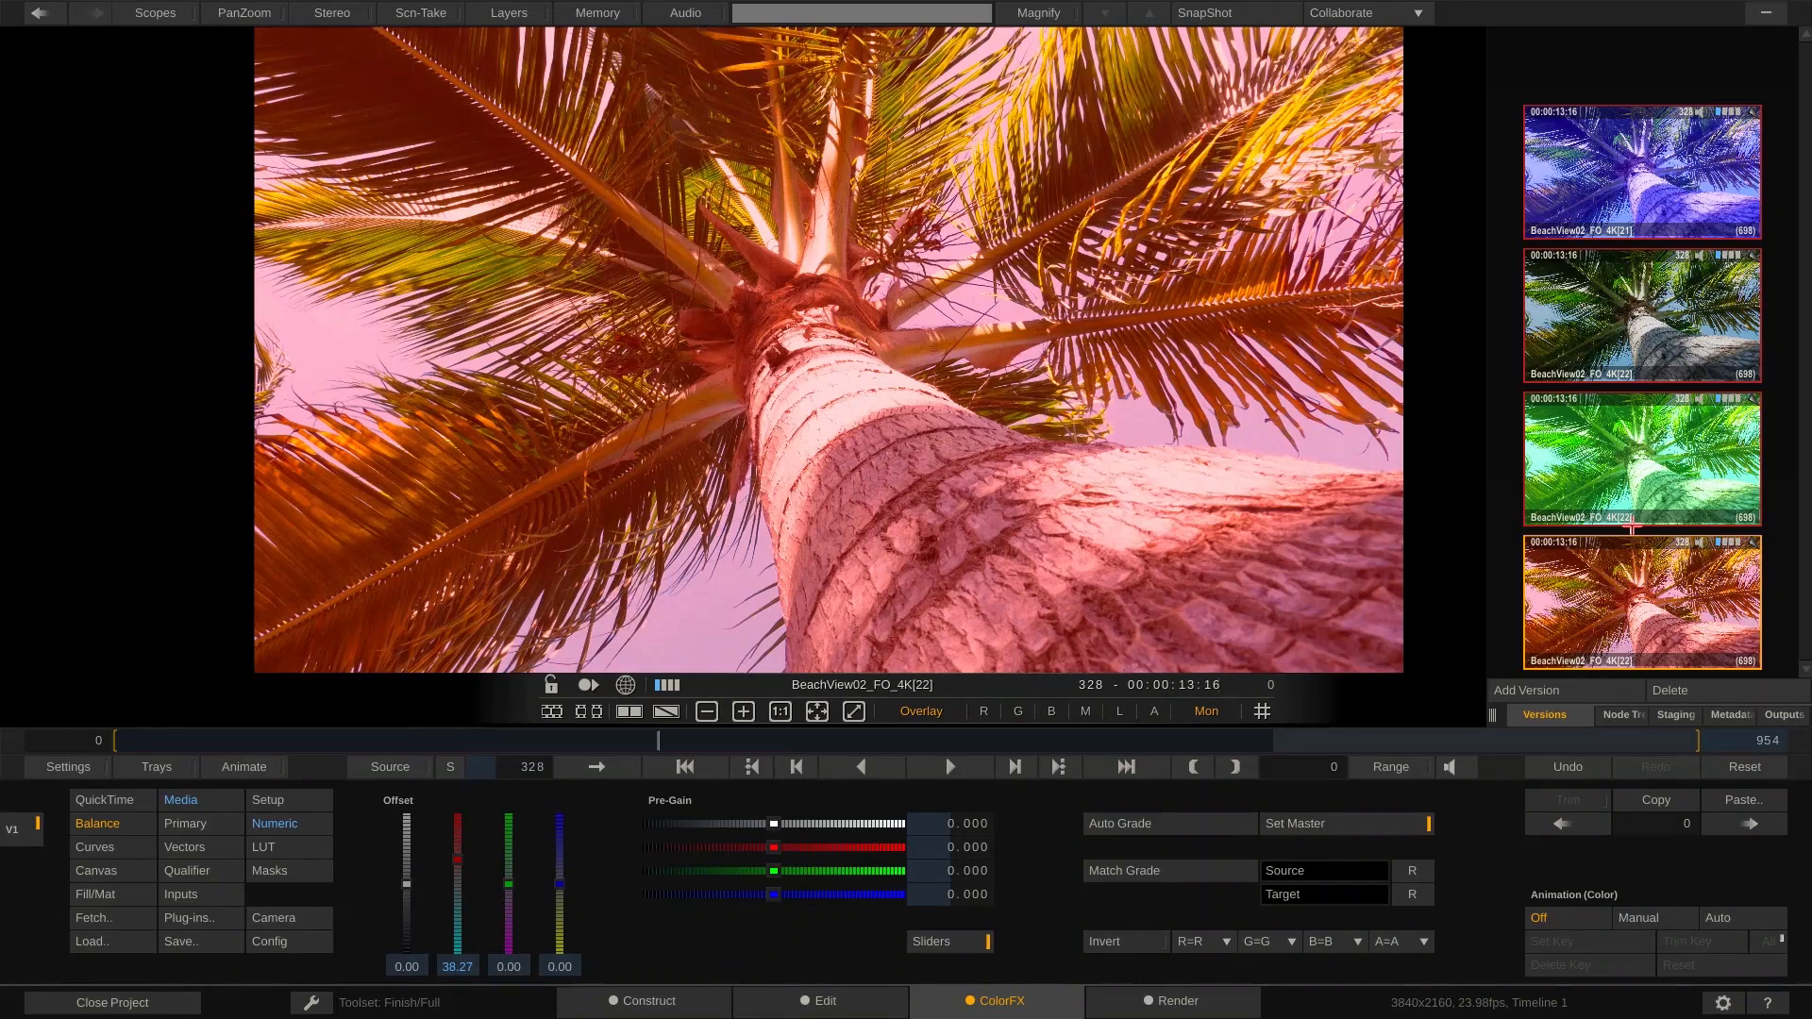
Move the blue version to the base of the first timeline slot in the Construct view.
{"action": "left_click", "coordinate": [648, 1003]}
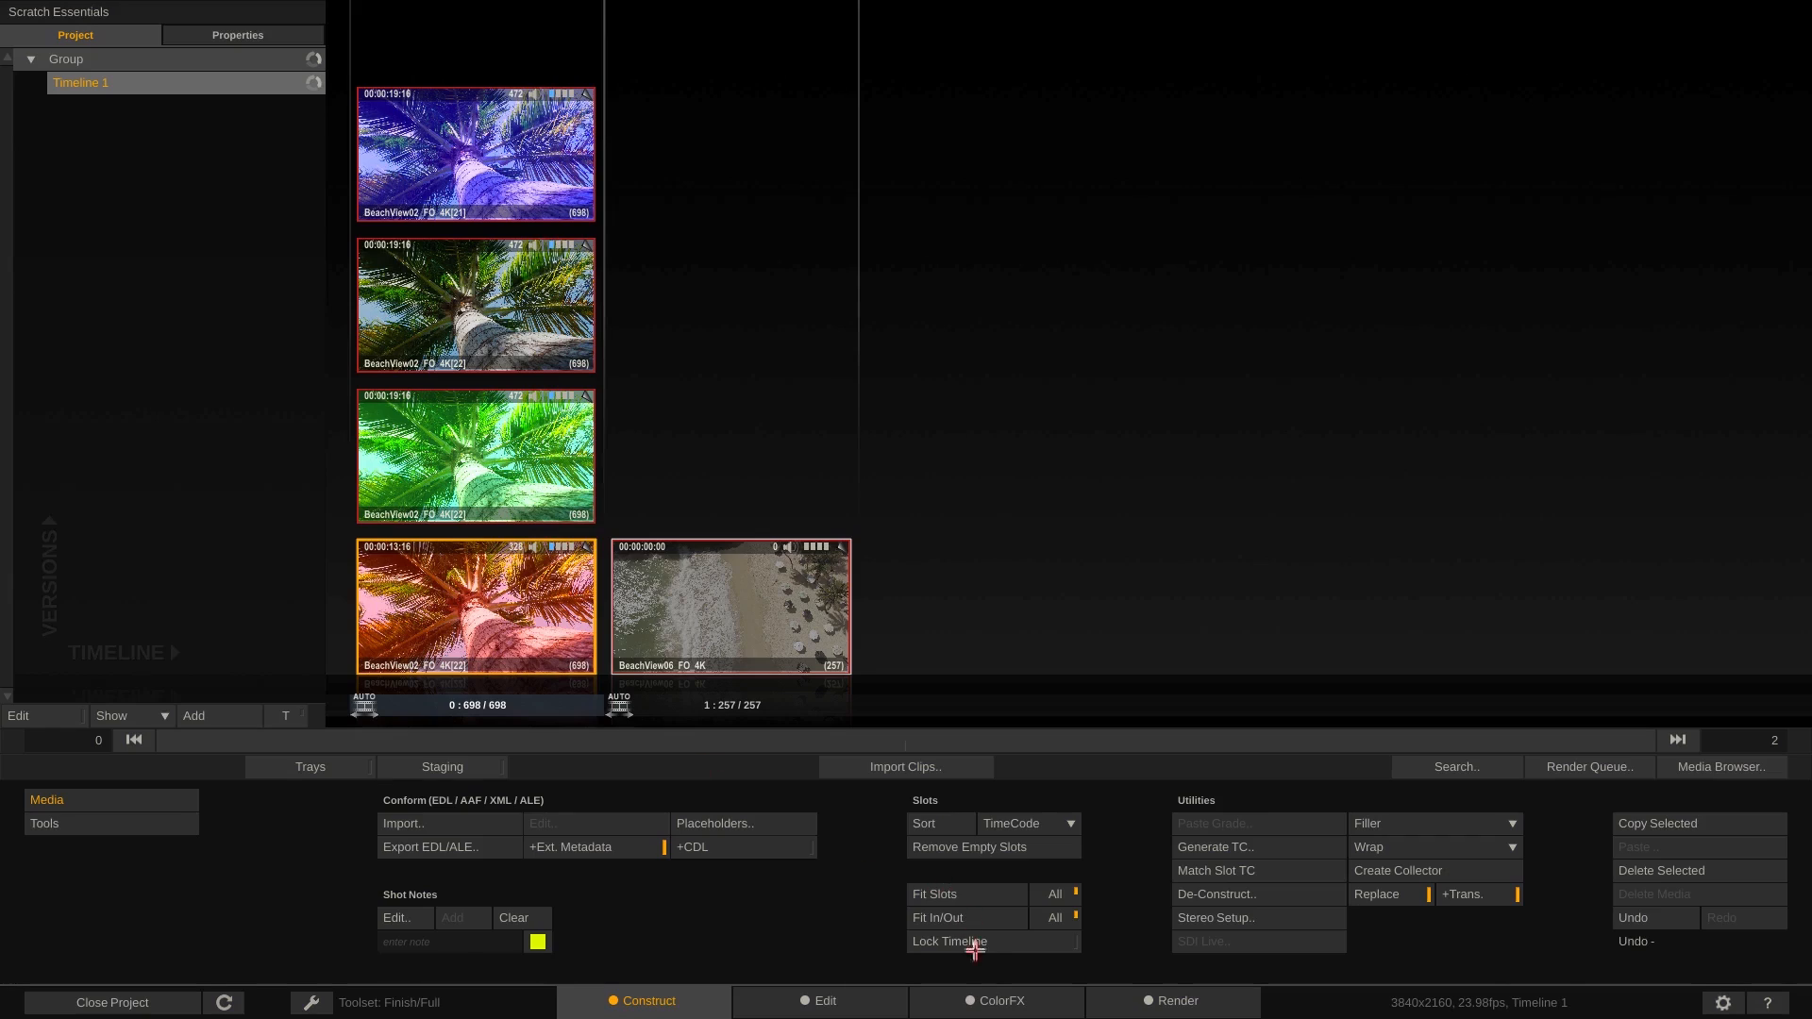
{"action": "left_click", "coordinate": [953, 1008]}
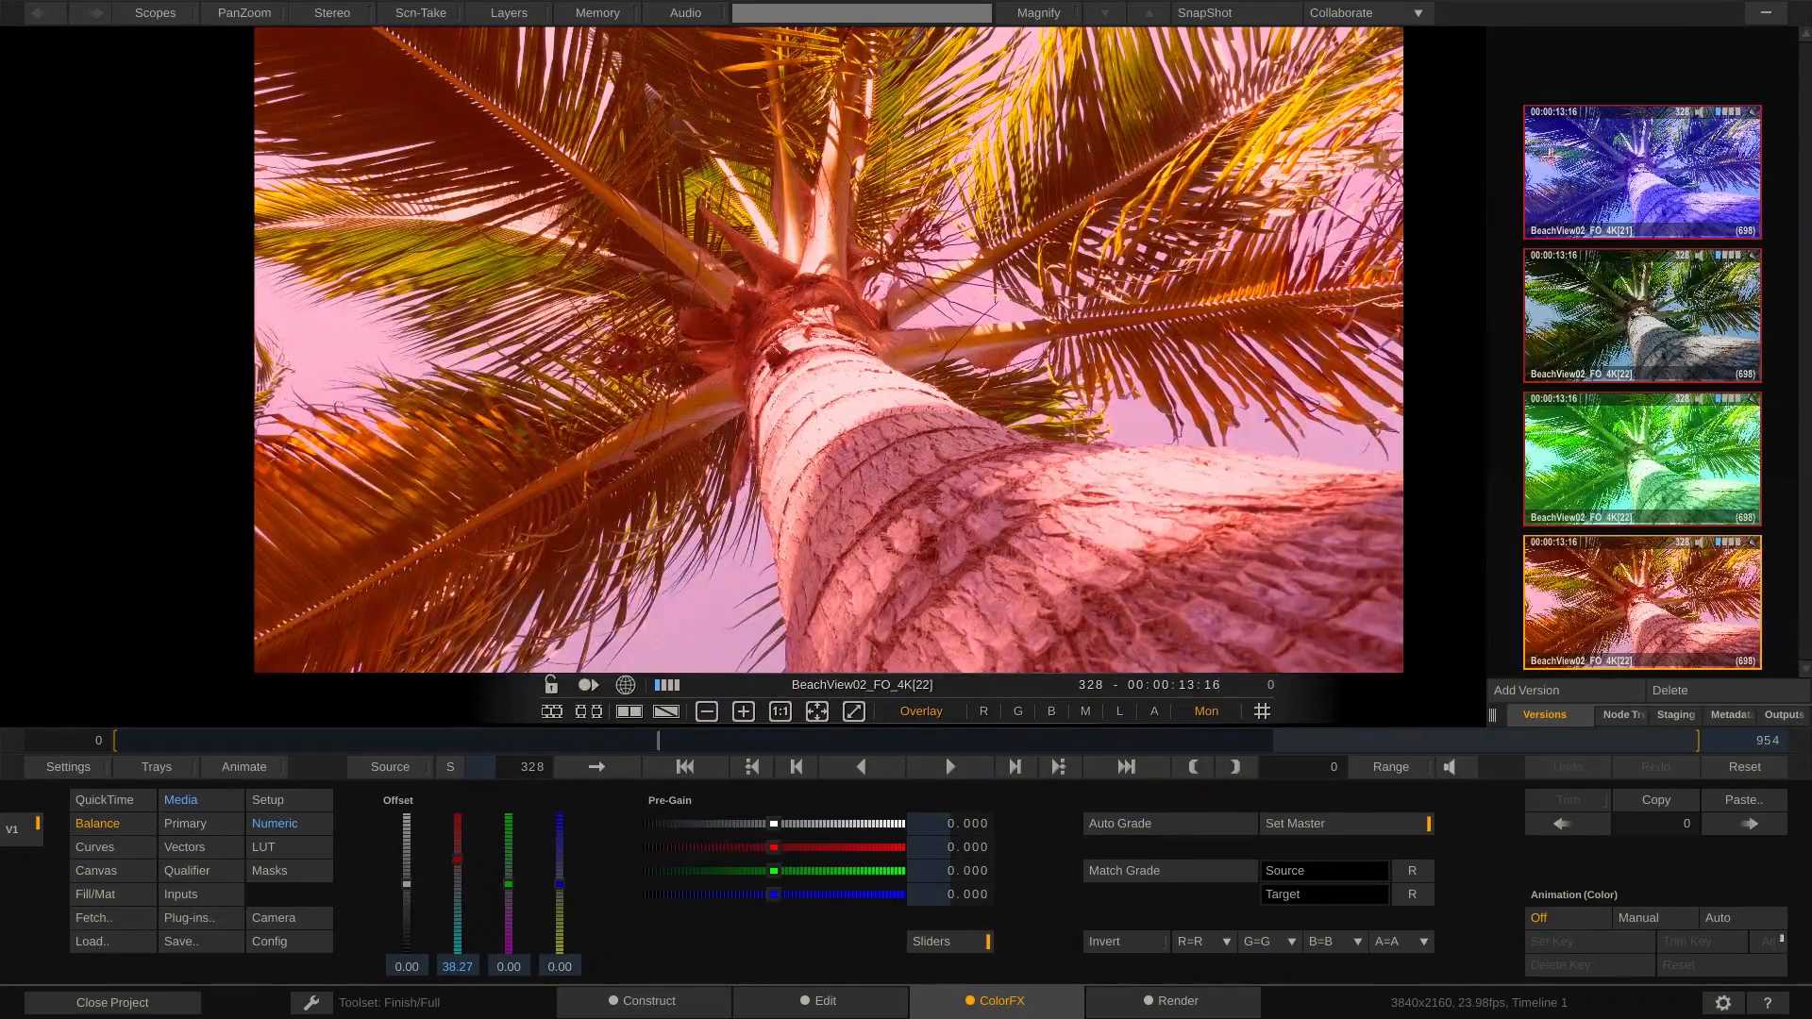
{"action": "left_click", "coordinate": [645, 1002]}
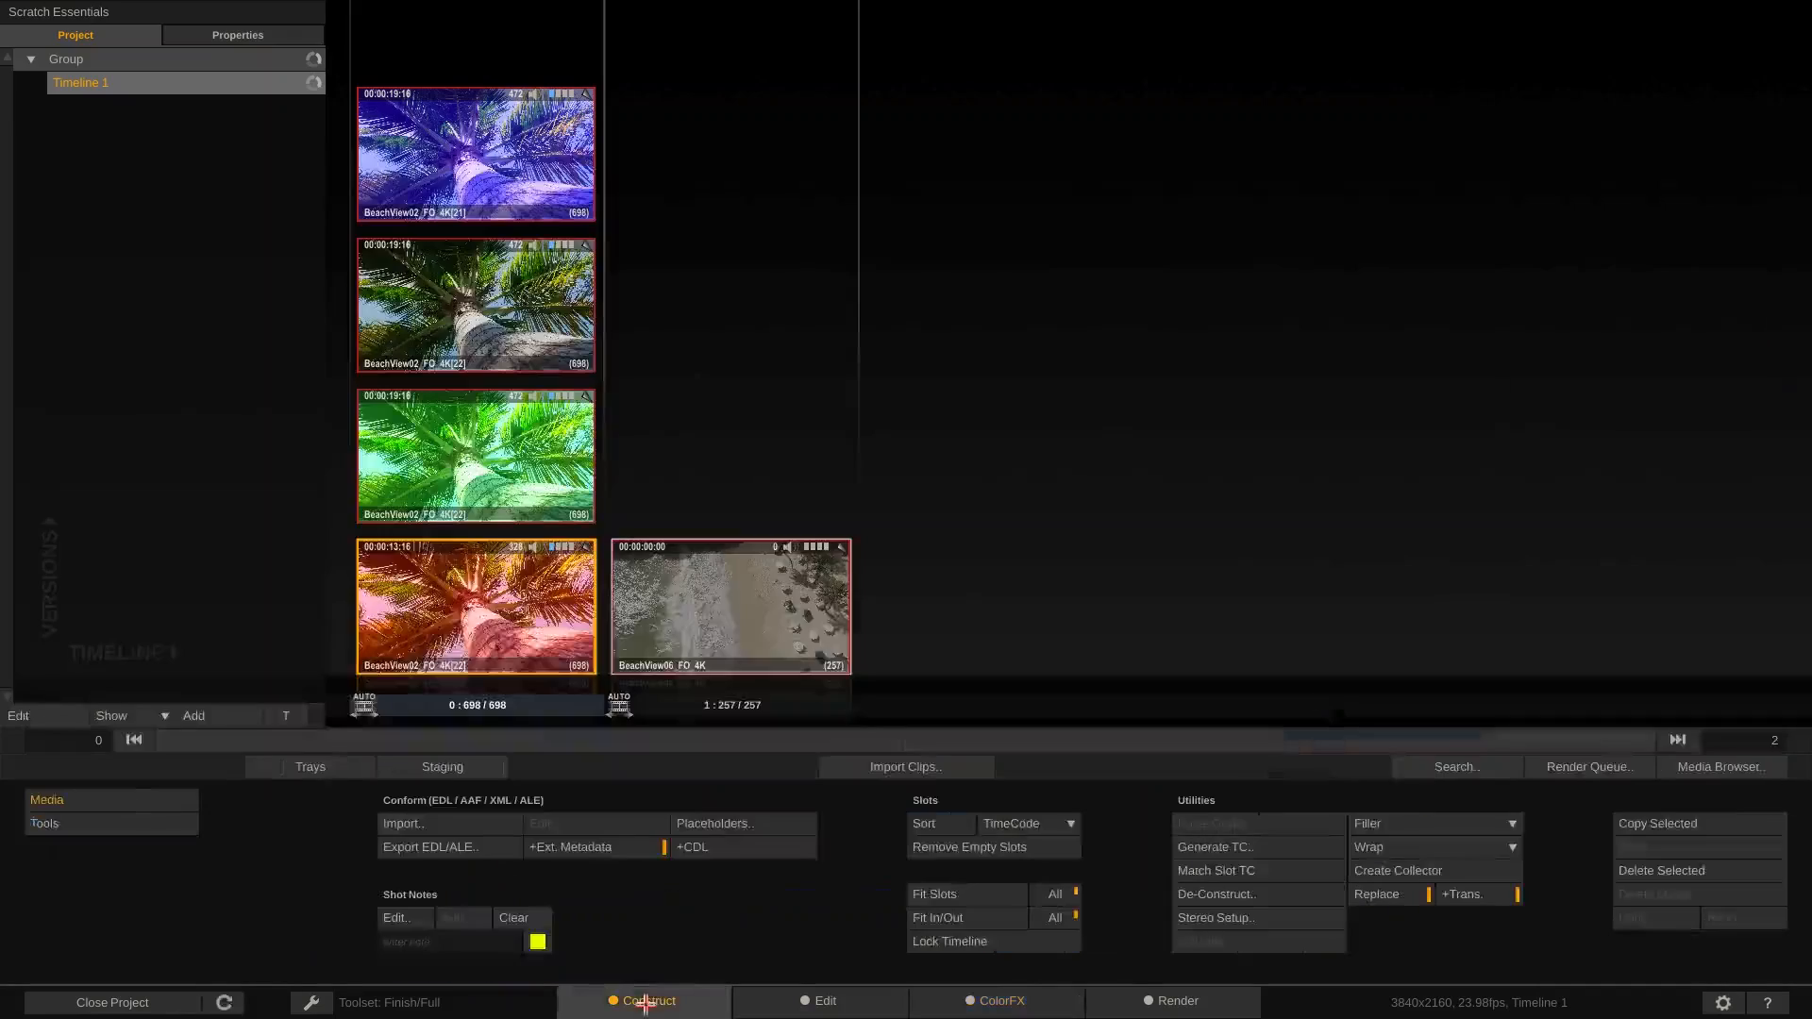
{"action": "left_click_drag", "start_coordinate": [478, 154], "coordinate": [468, 672]}
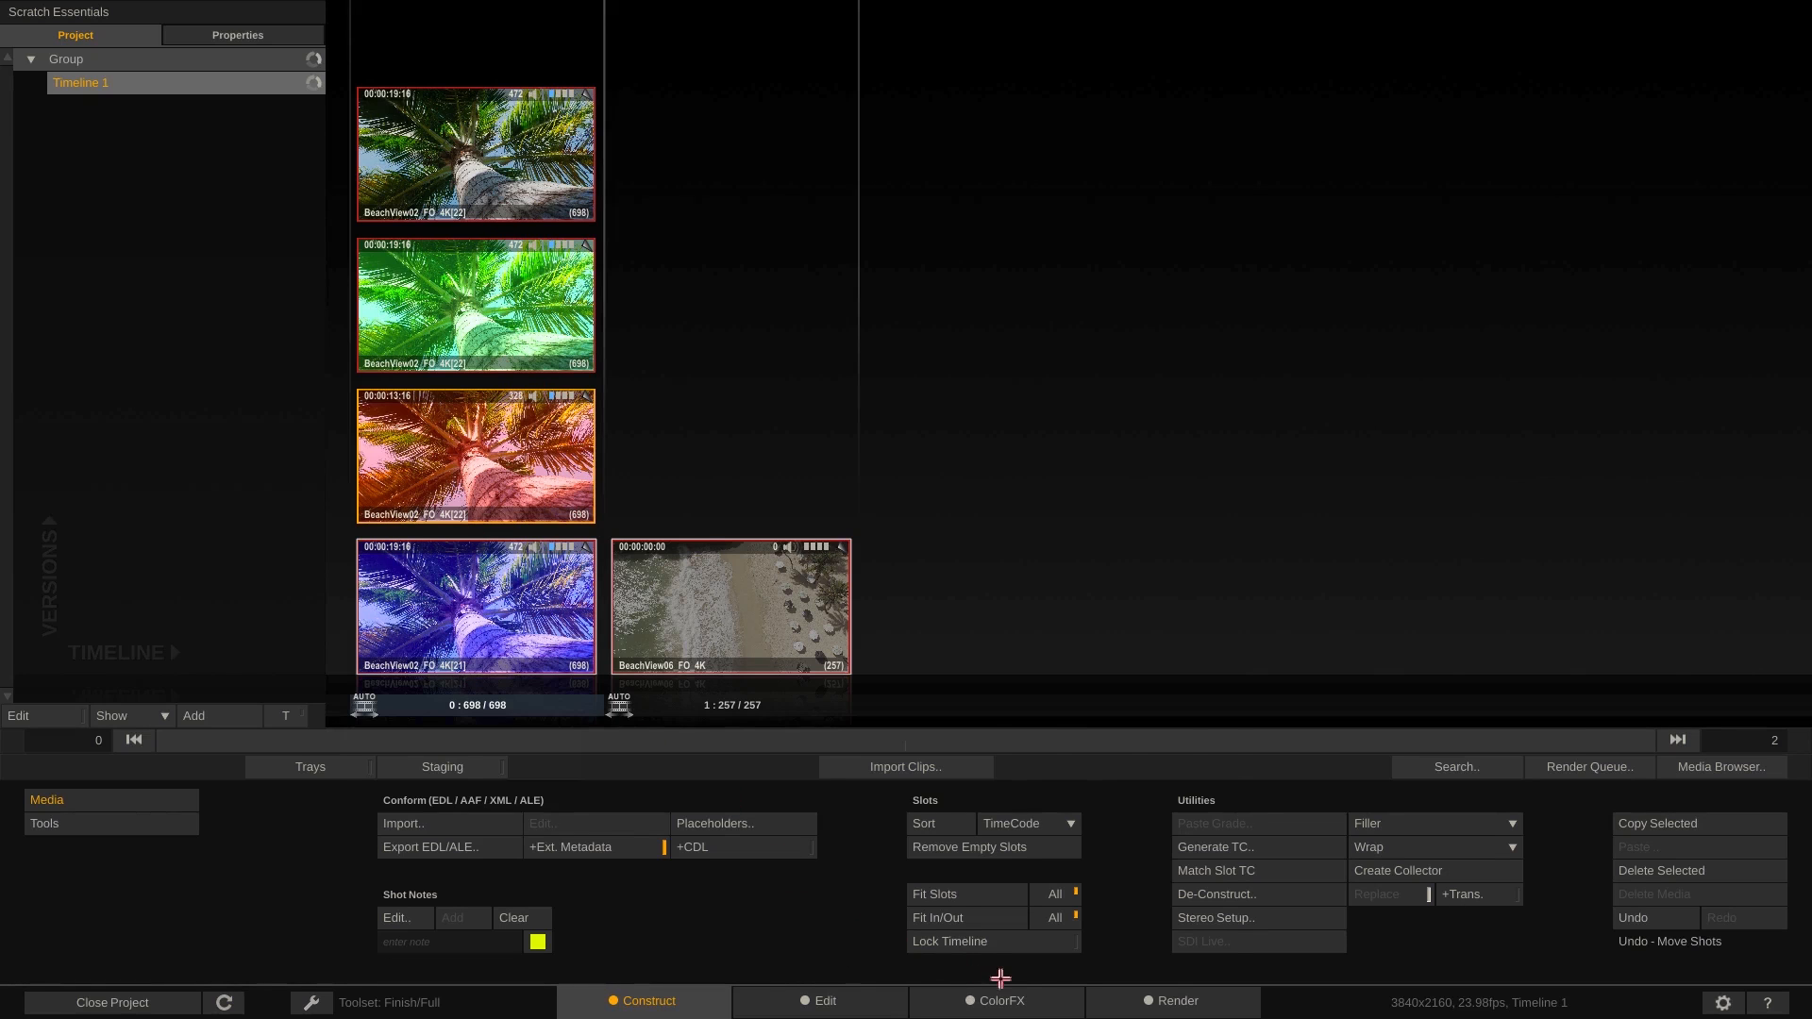
Switch to ColorFX for the blue version and create a layer named Circle in its layer stack.
{"action": "left_click", "coordinate": [1018, 997]}
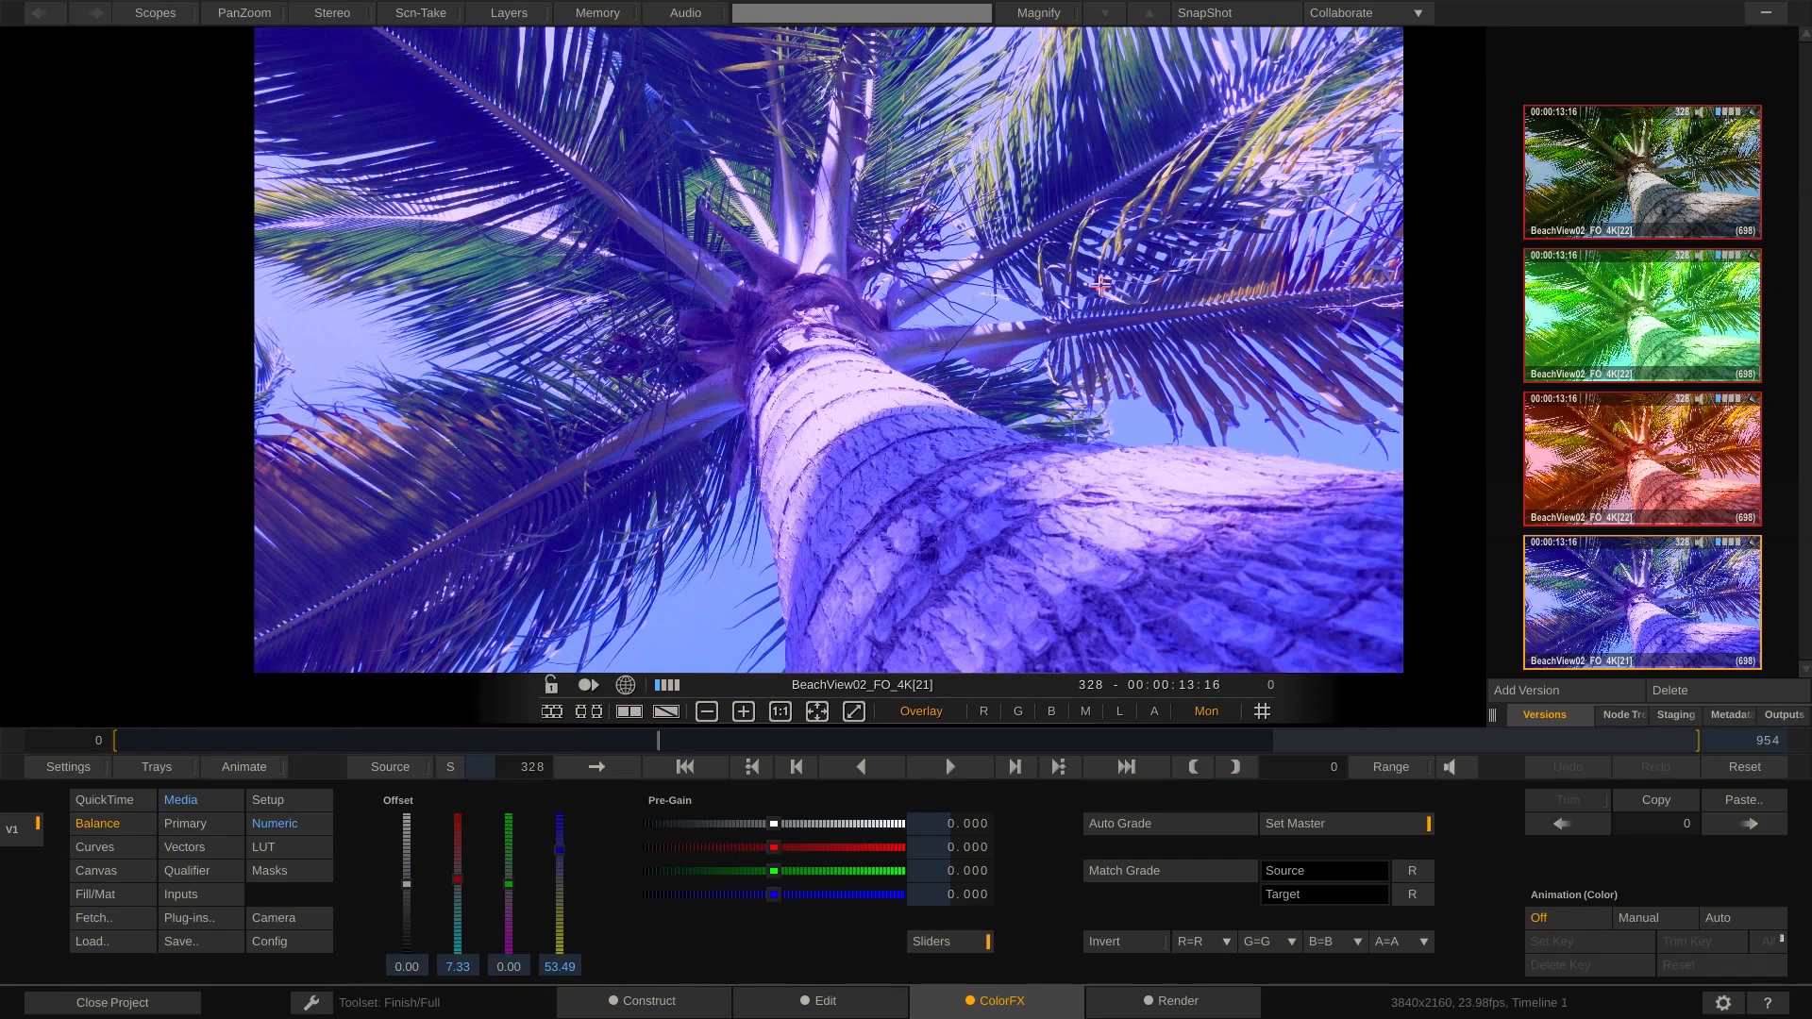
{"action": "mouse_move", "coordinate": [4, 387]}
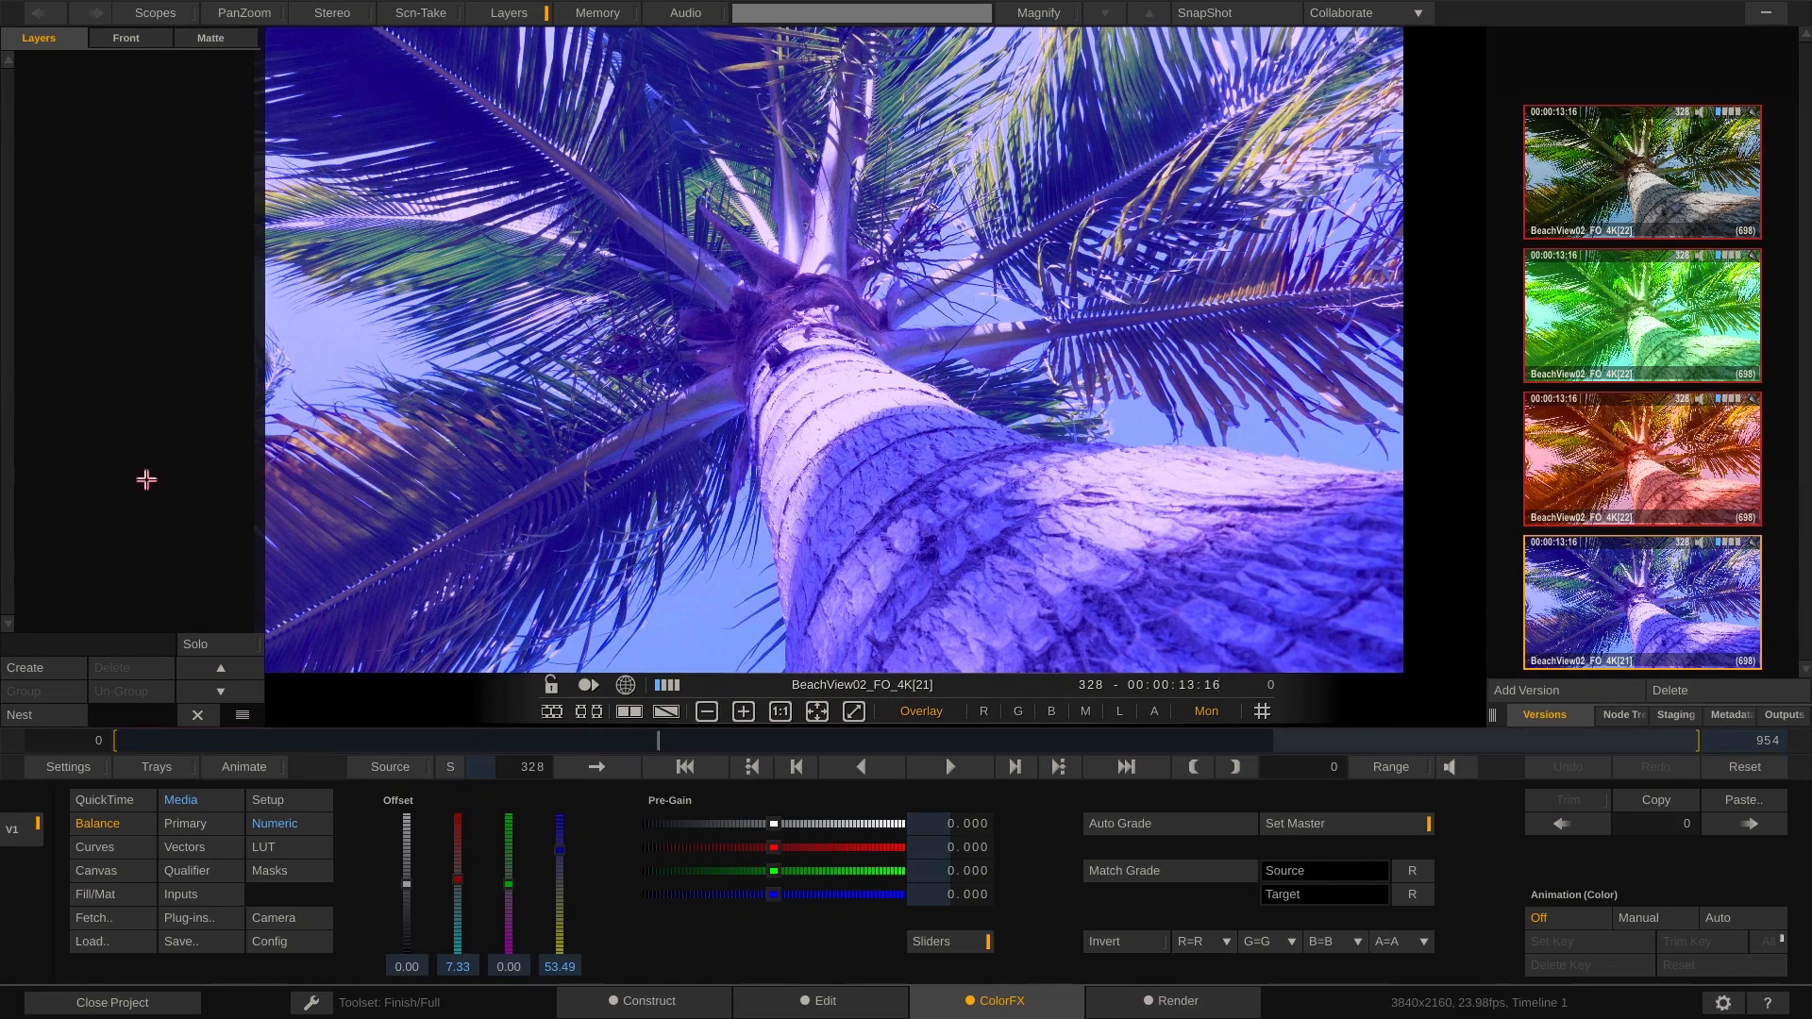
{"action": "left_click", "coordinate": [20, 669]}
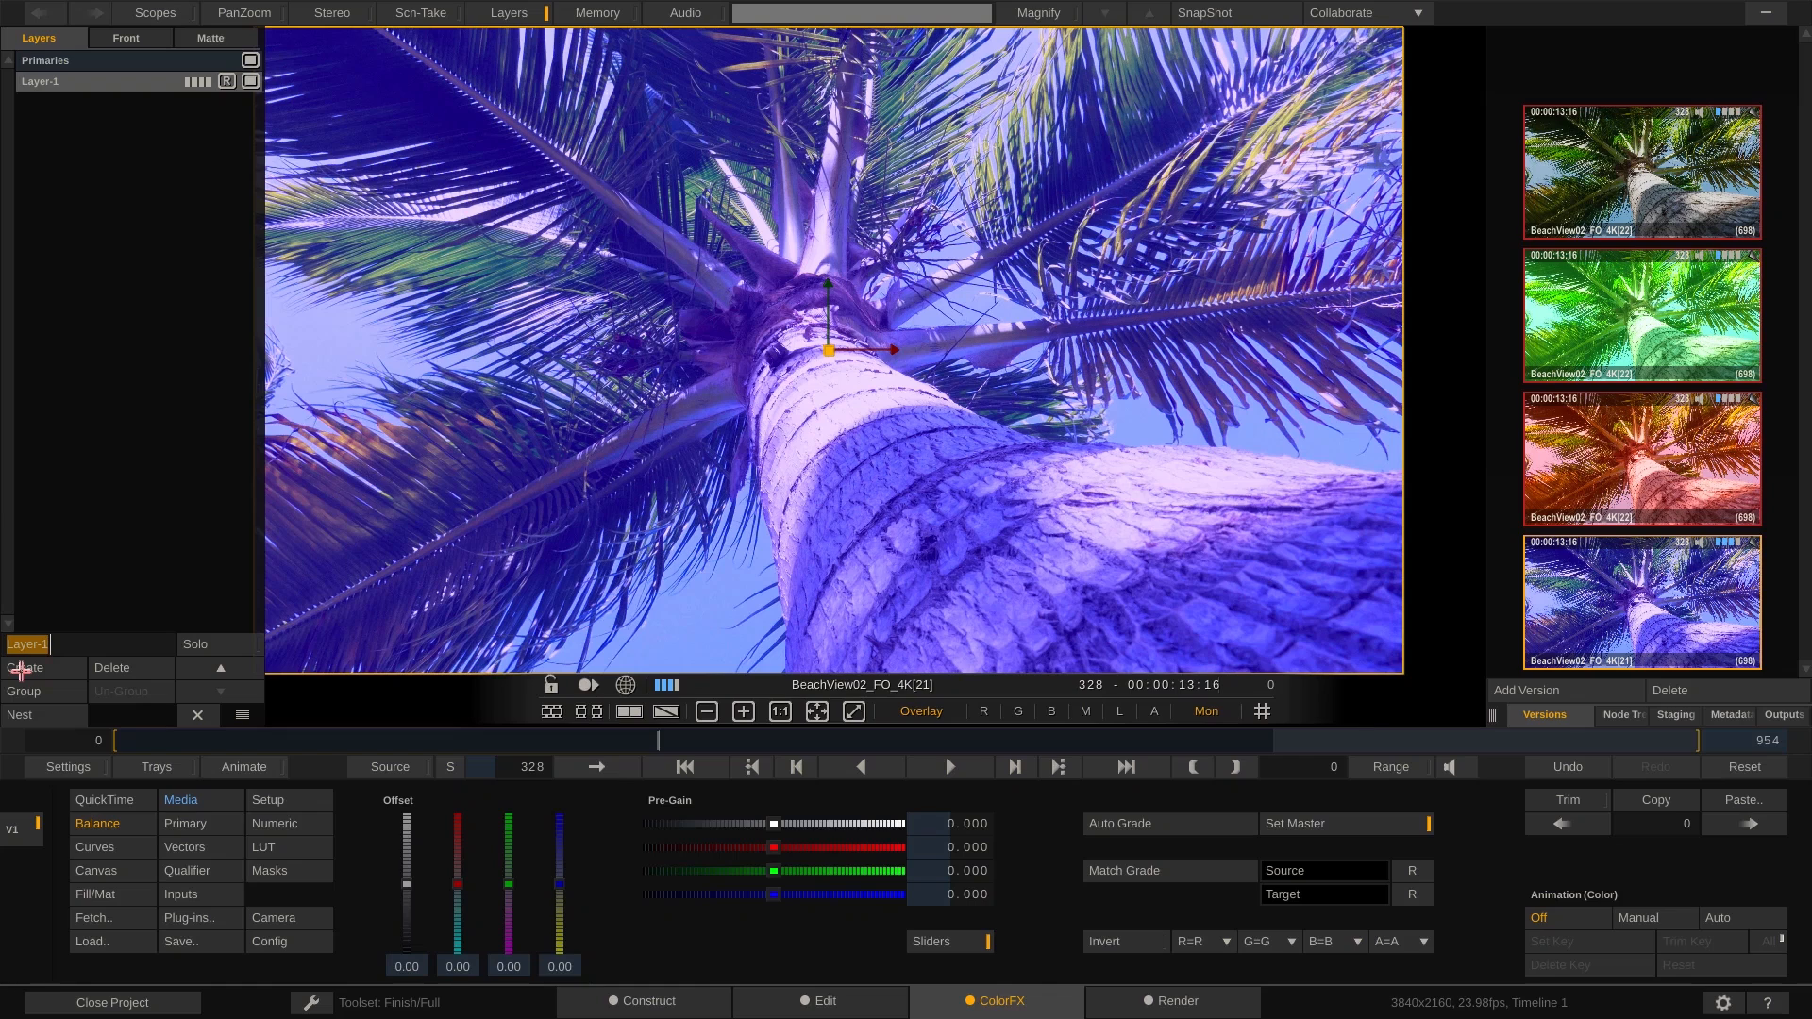
{"action": "left_click", "coordinate": [69, 77]}
{"action": "left_click", "coordinate": [34, 644]}
{"action": "type", "text": "Cic"}
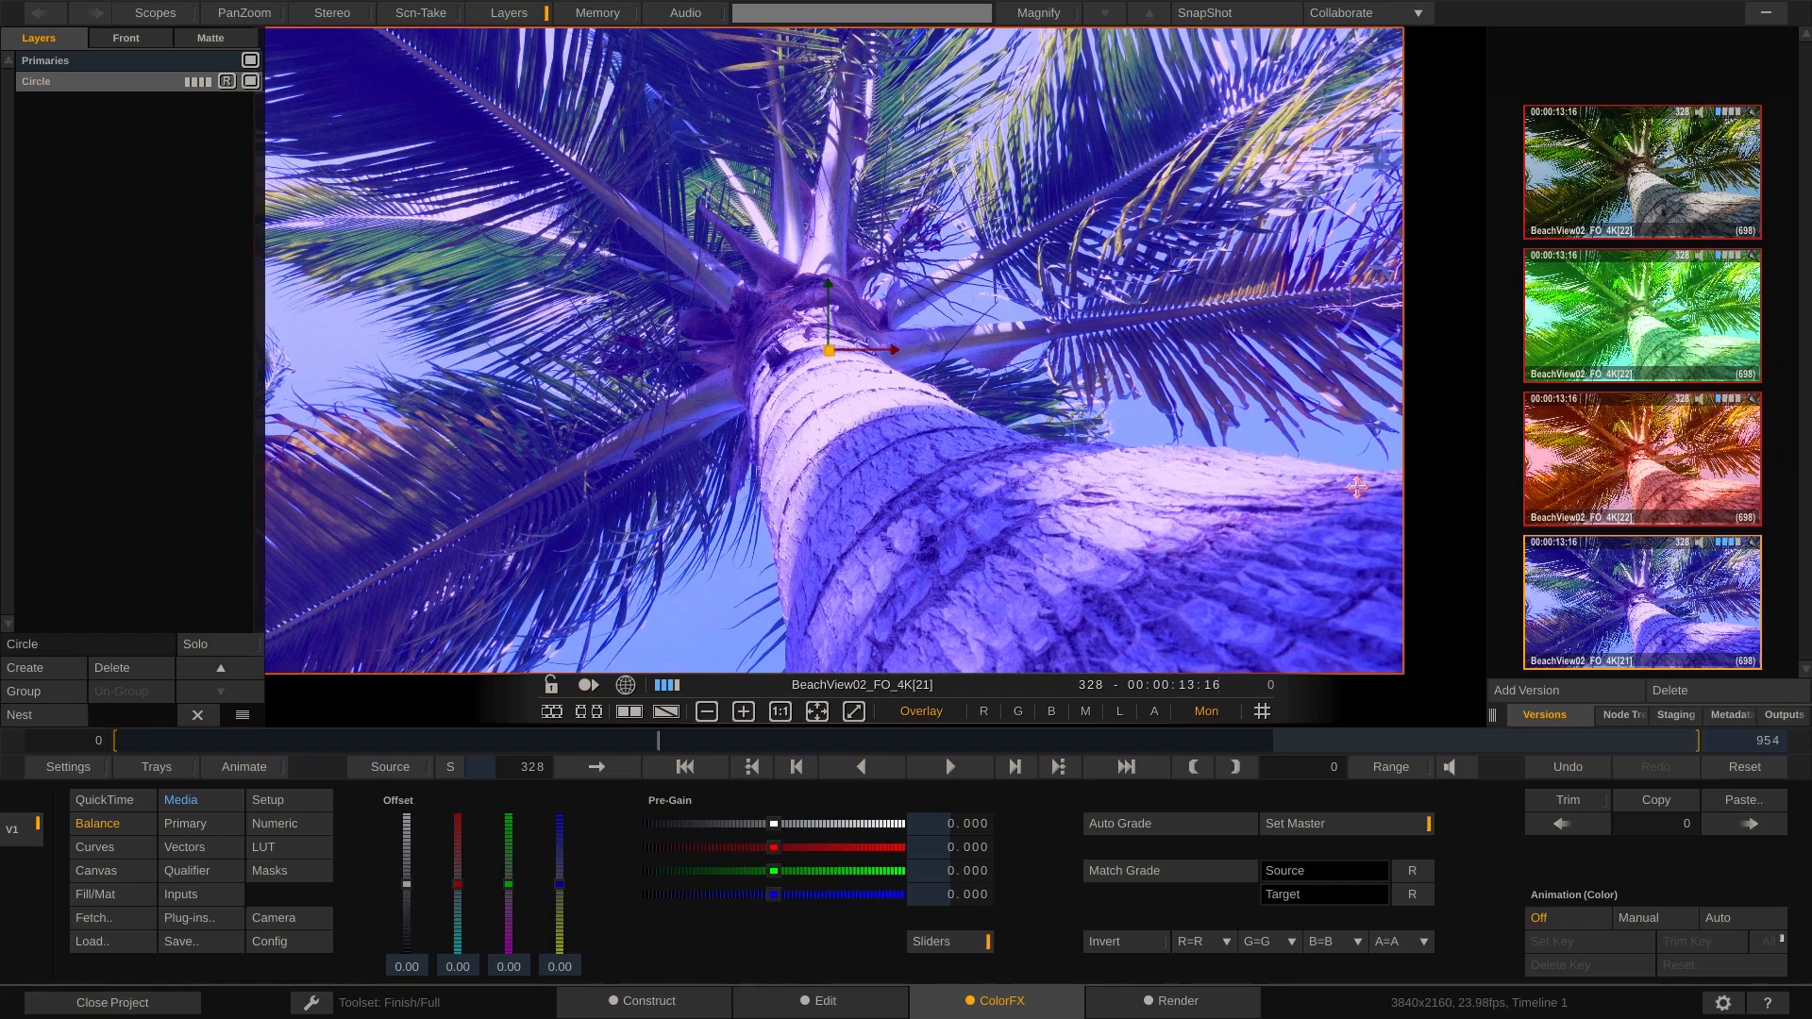
Give the Circle layer a circle shape, squash it to about 103 by 49 scale and place it over the palm trunk.
{"action": "left_click", "coordinate": [119, 869]}
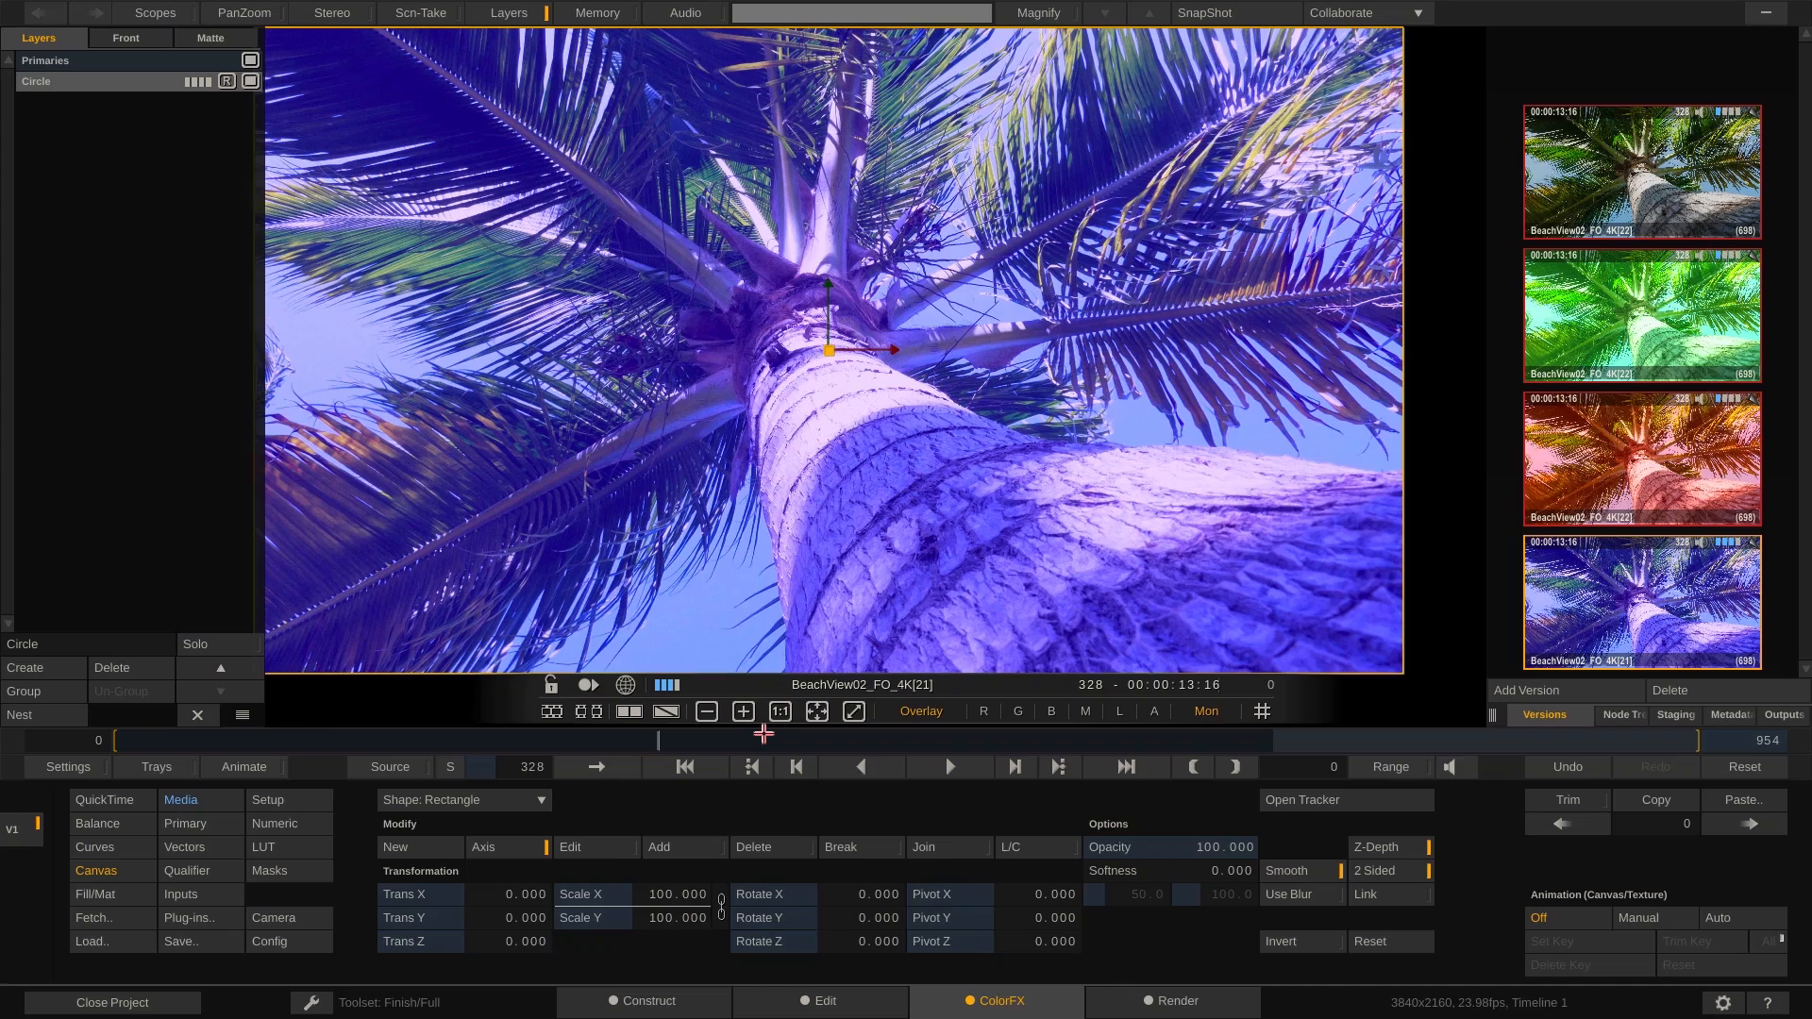
{"action": "left_click", "coordinate": [508, 804]}
{"action": "left_click", "coordinate": [489, 819]}
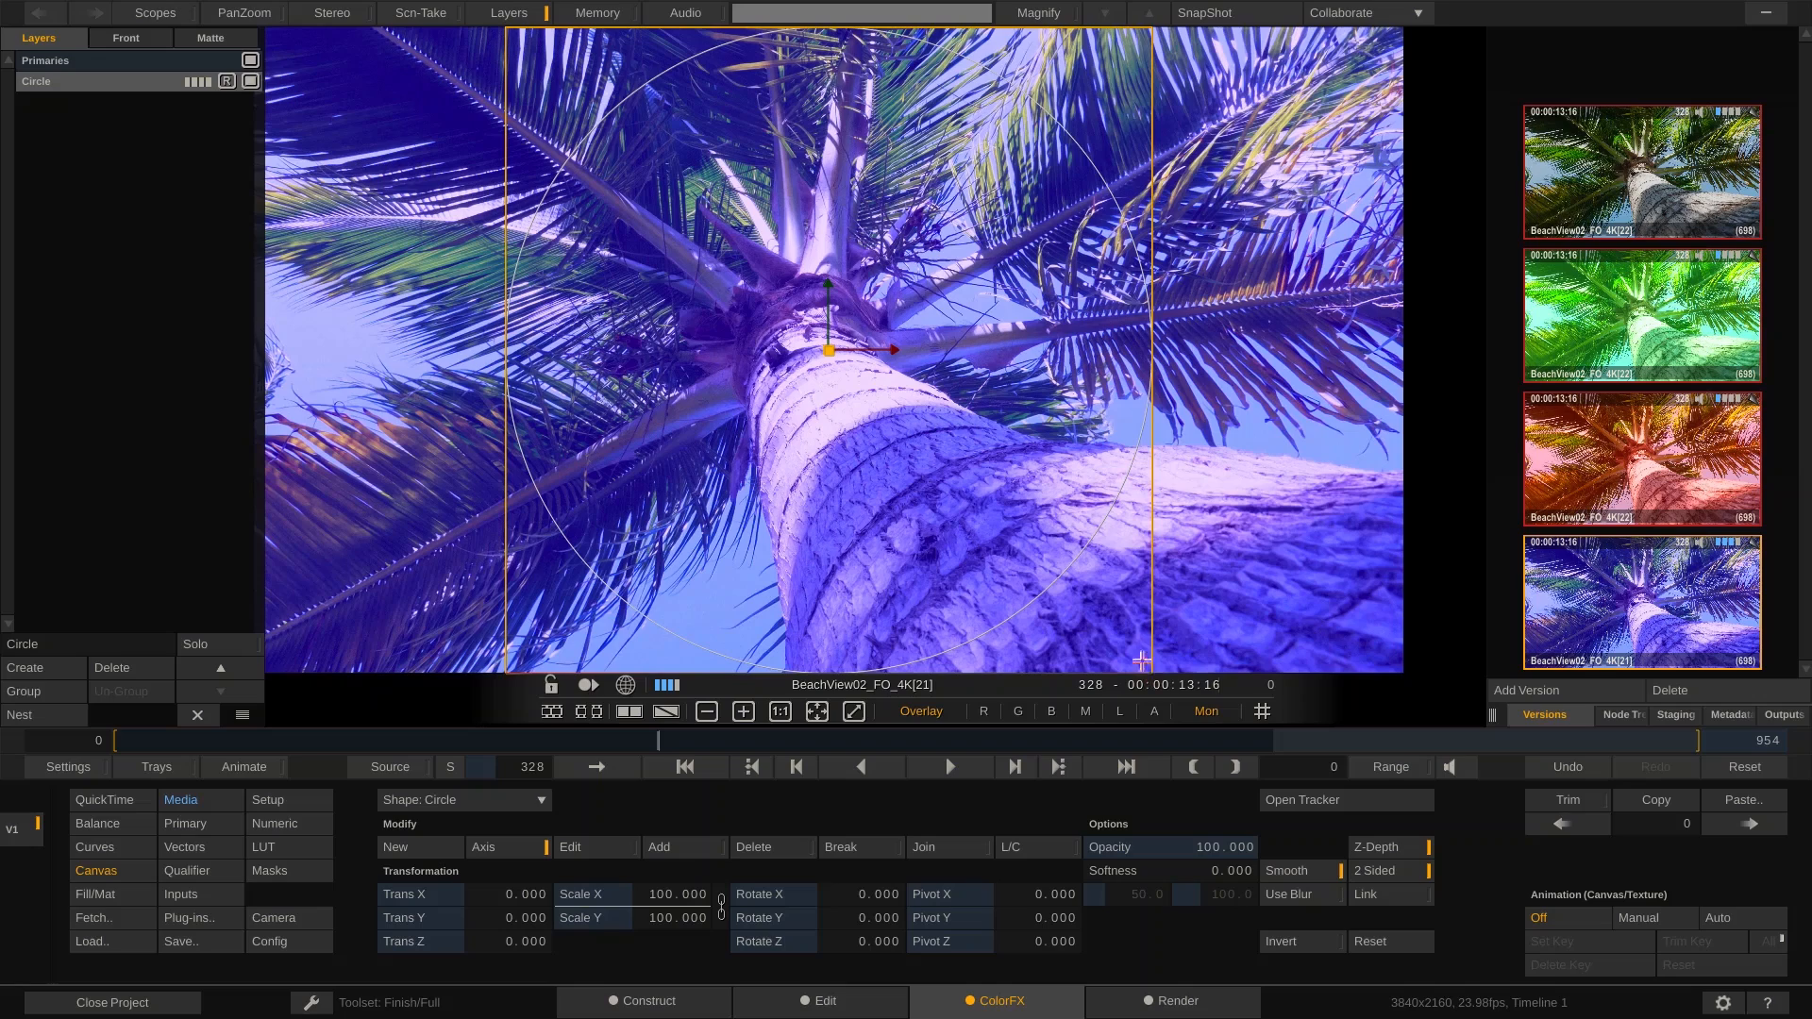
{"action": "left_click_drag", "start_coordinate": [1149, 670], "coordinate": [1172, 343]}
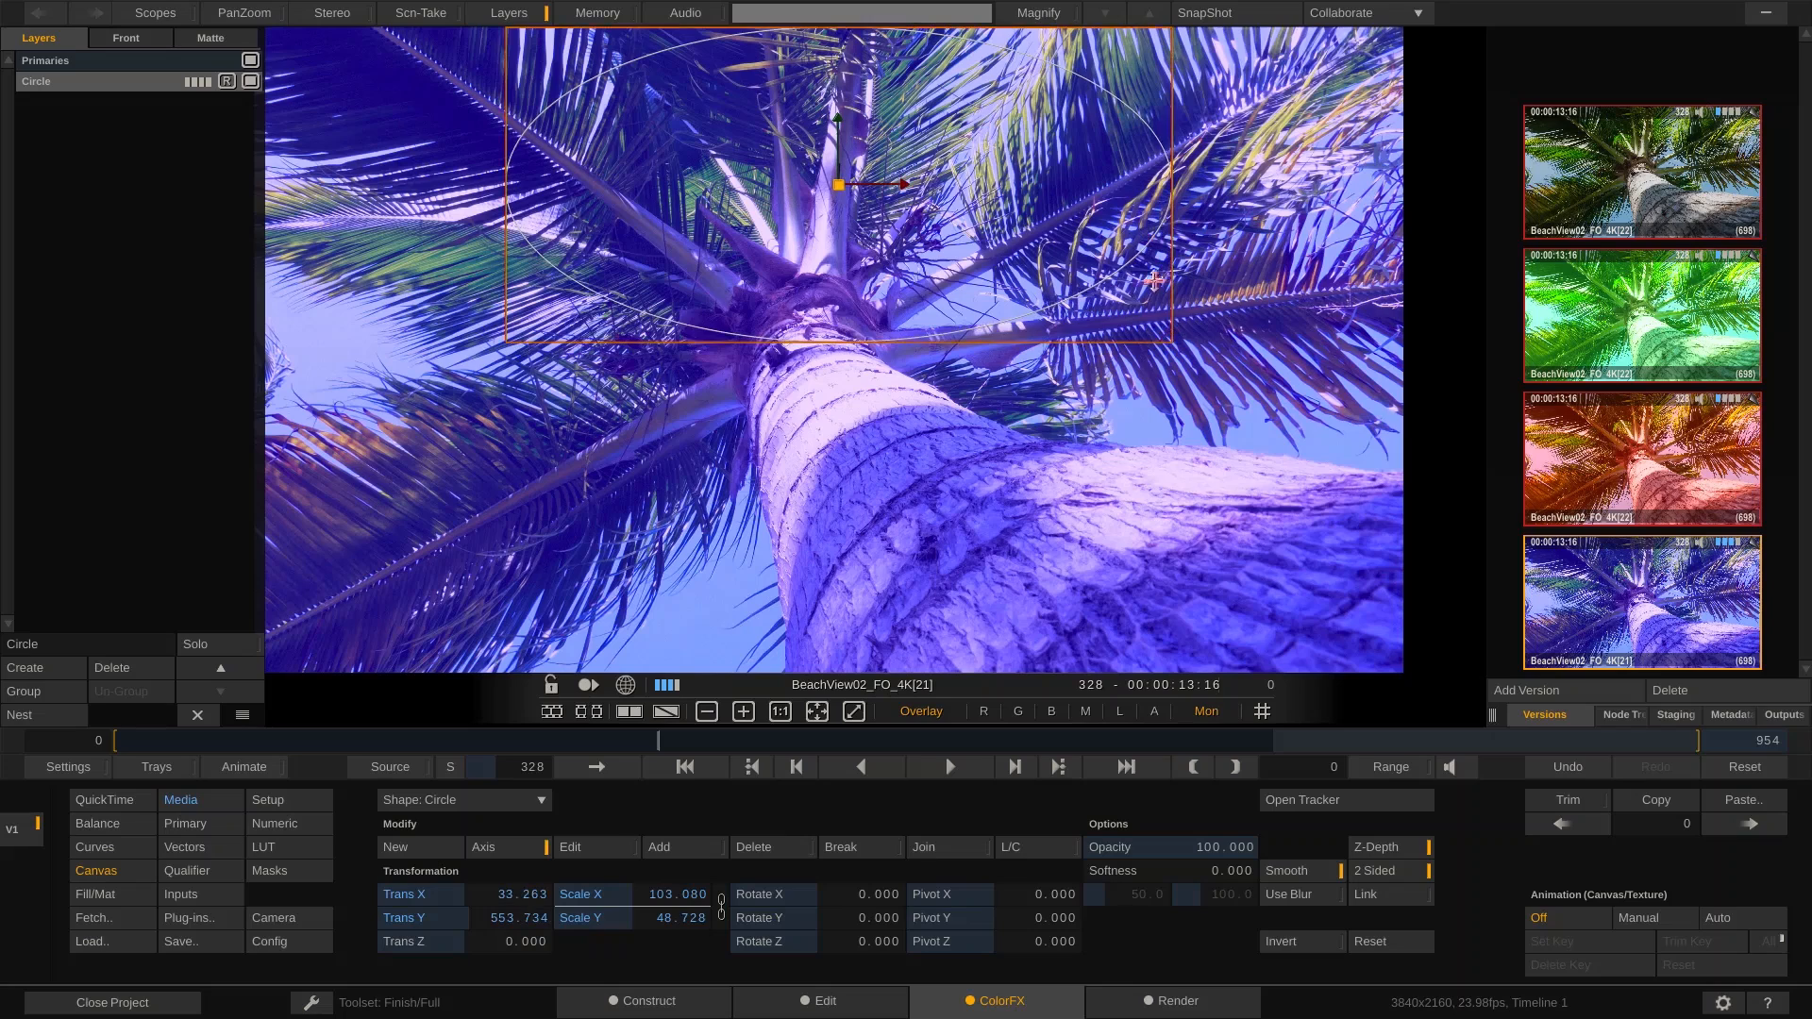
{"action": "left_click_drag", "start_coordinate": [1132, 75], "coordinate": [1063, 297]}
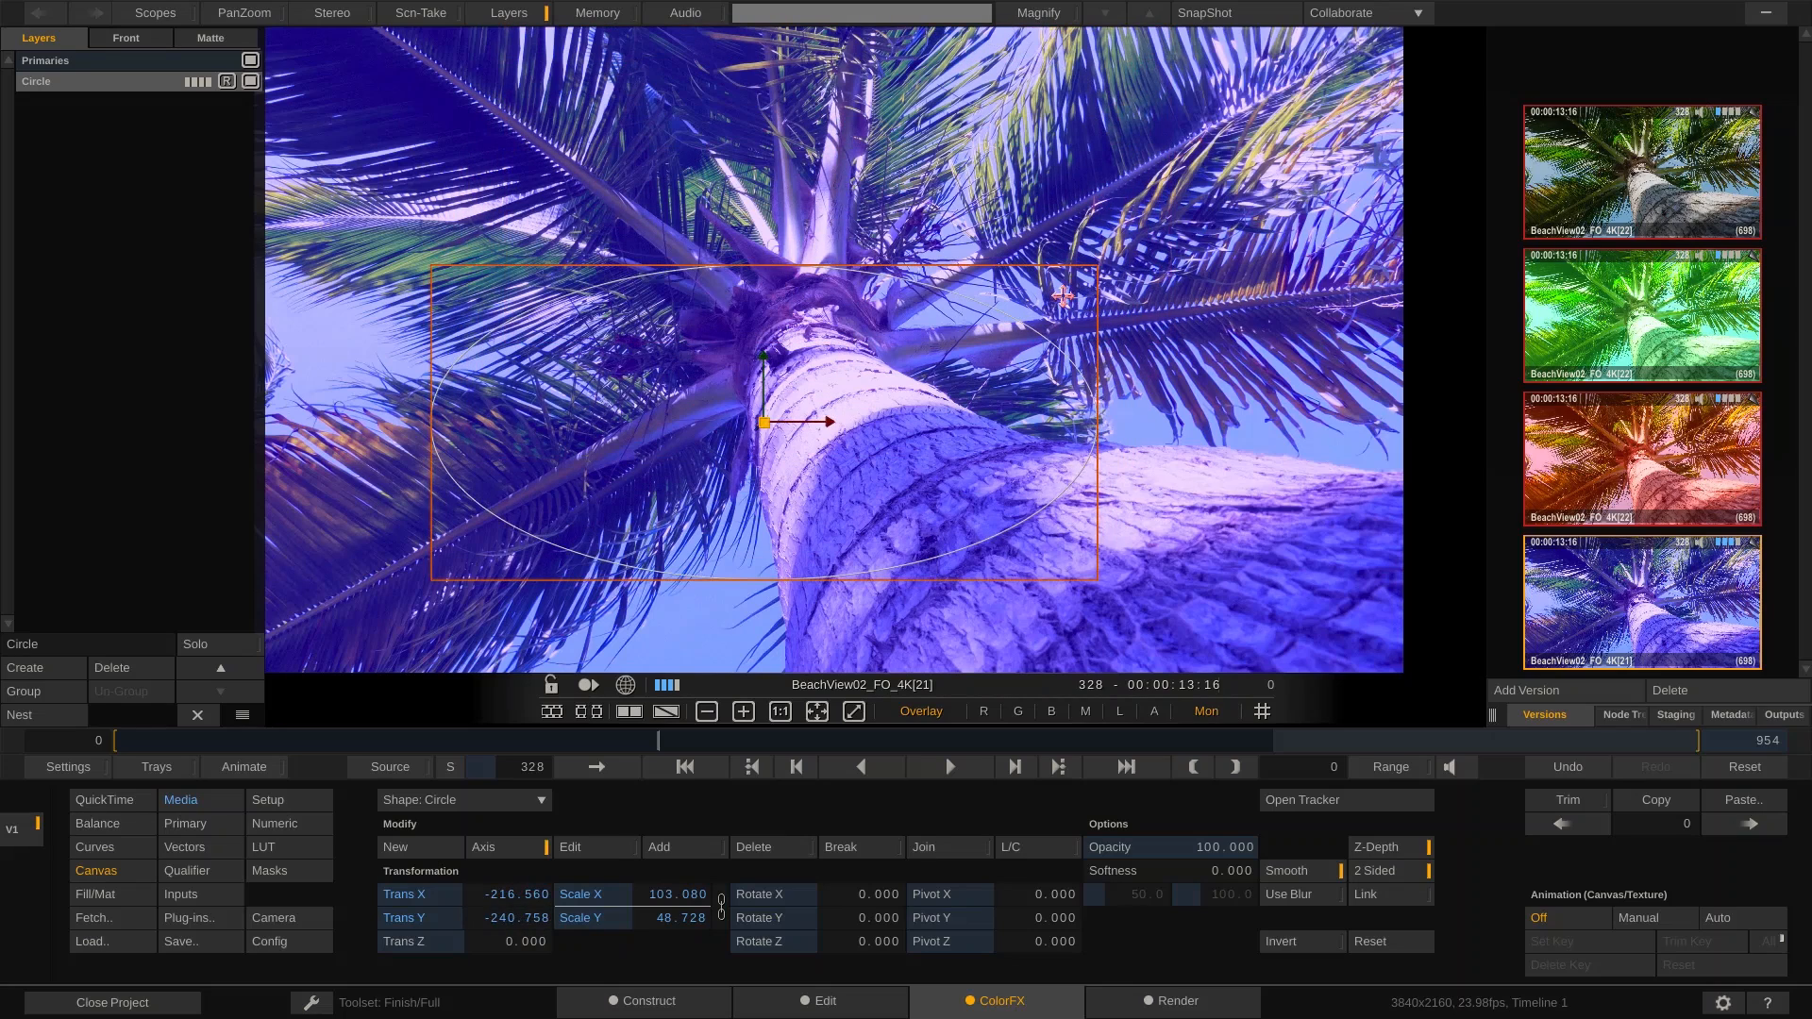
{"action": "left_click", "coordinate": [1173, 257]}
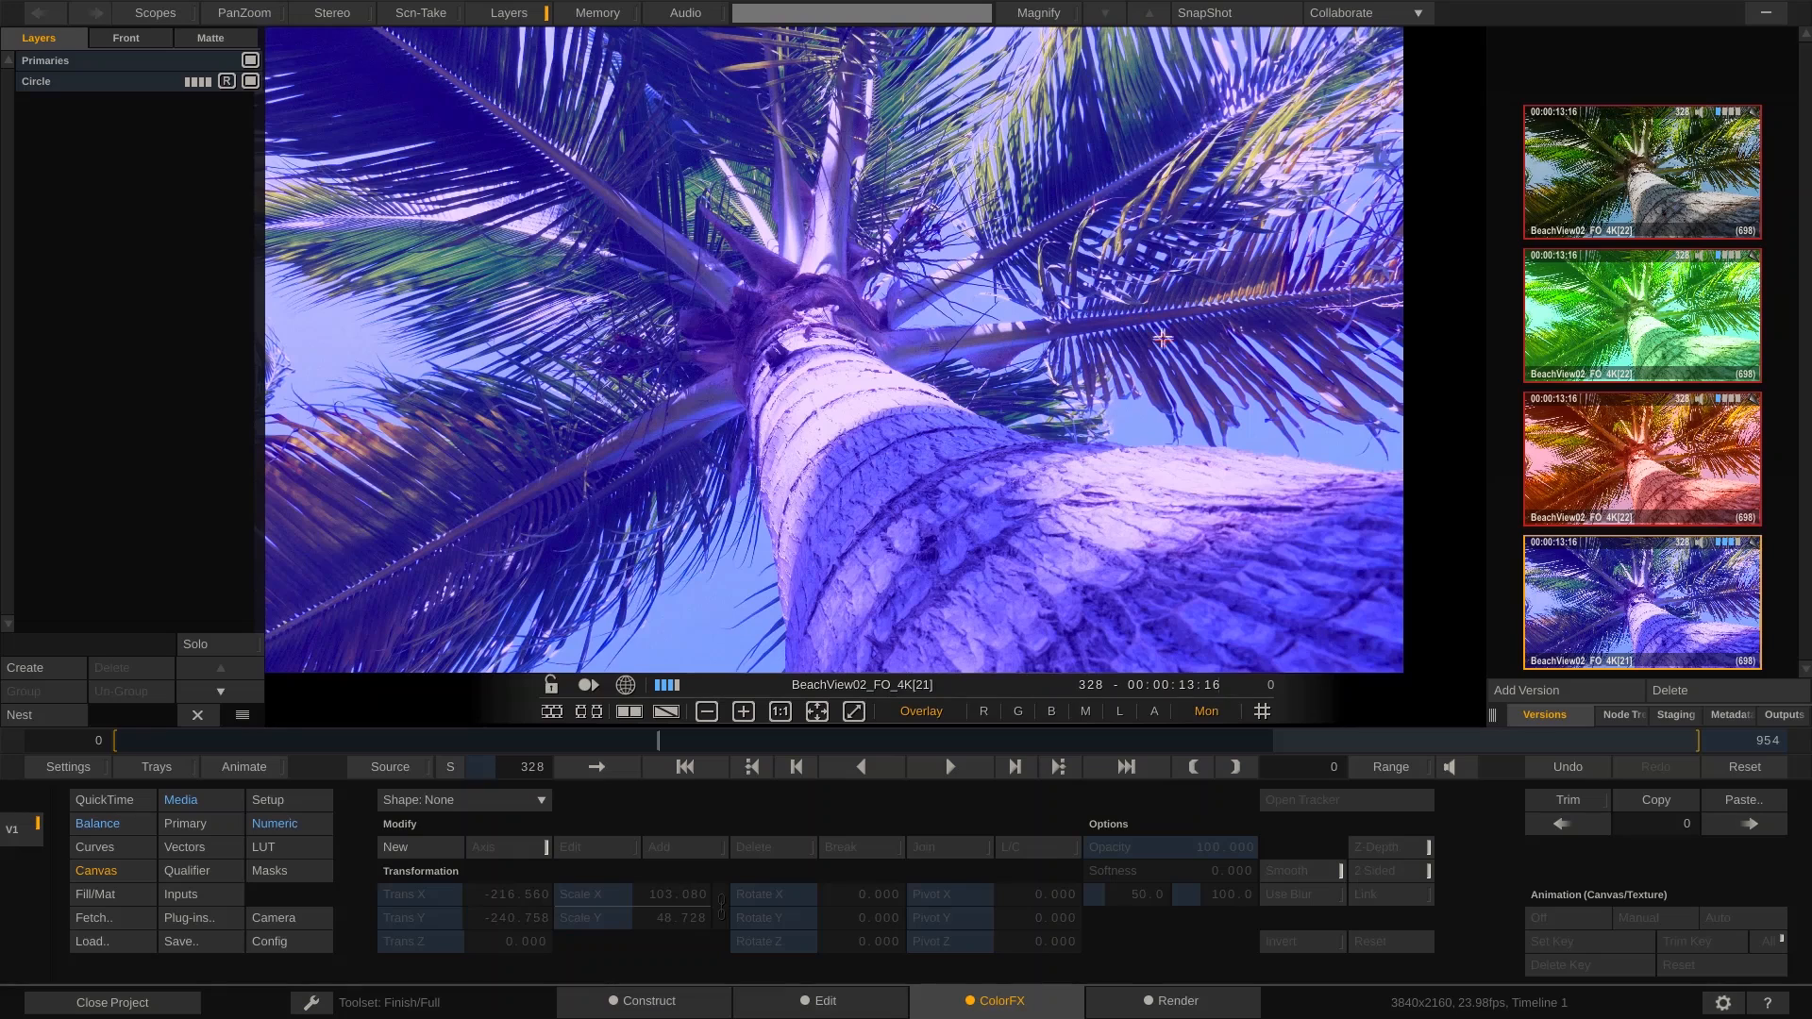
Set the blue version's primary master lift to -68.248 and the Circle layer's master gain to 197.133.
{"action": "left_click", "coordinate": [1616, 595]}
{"action": "left_click", "coordinate": [275, 824]}
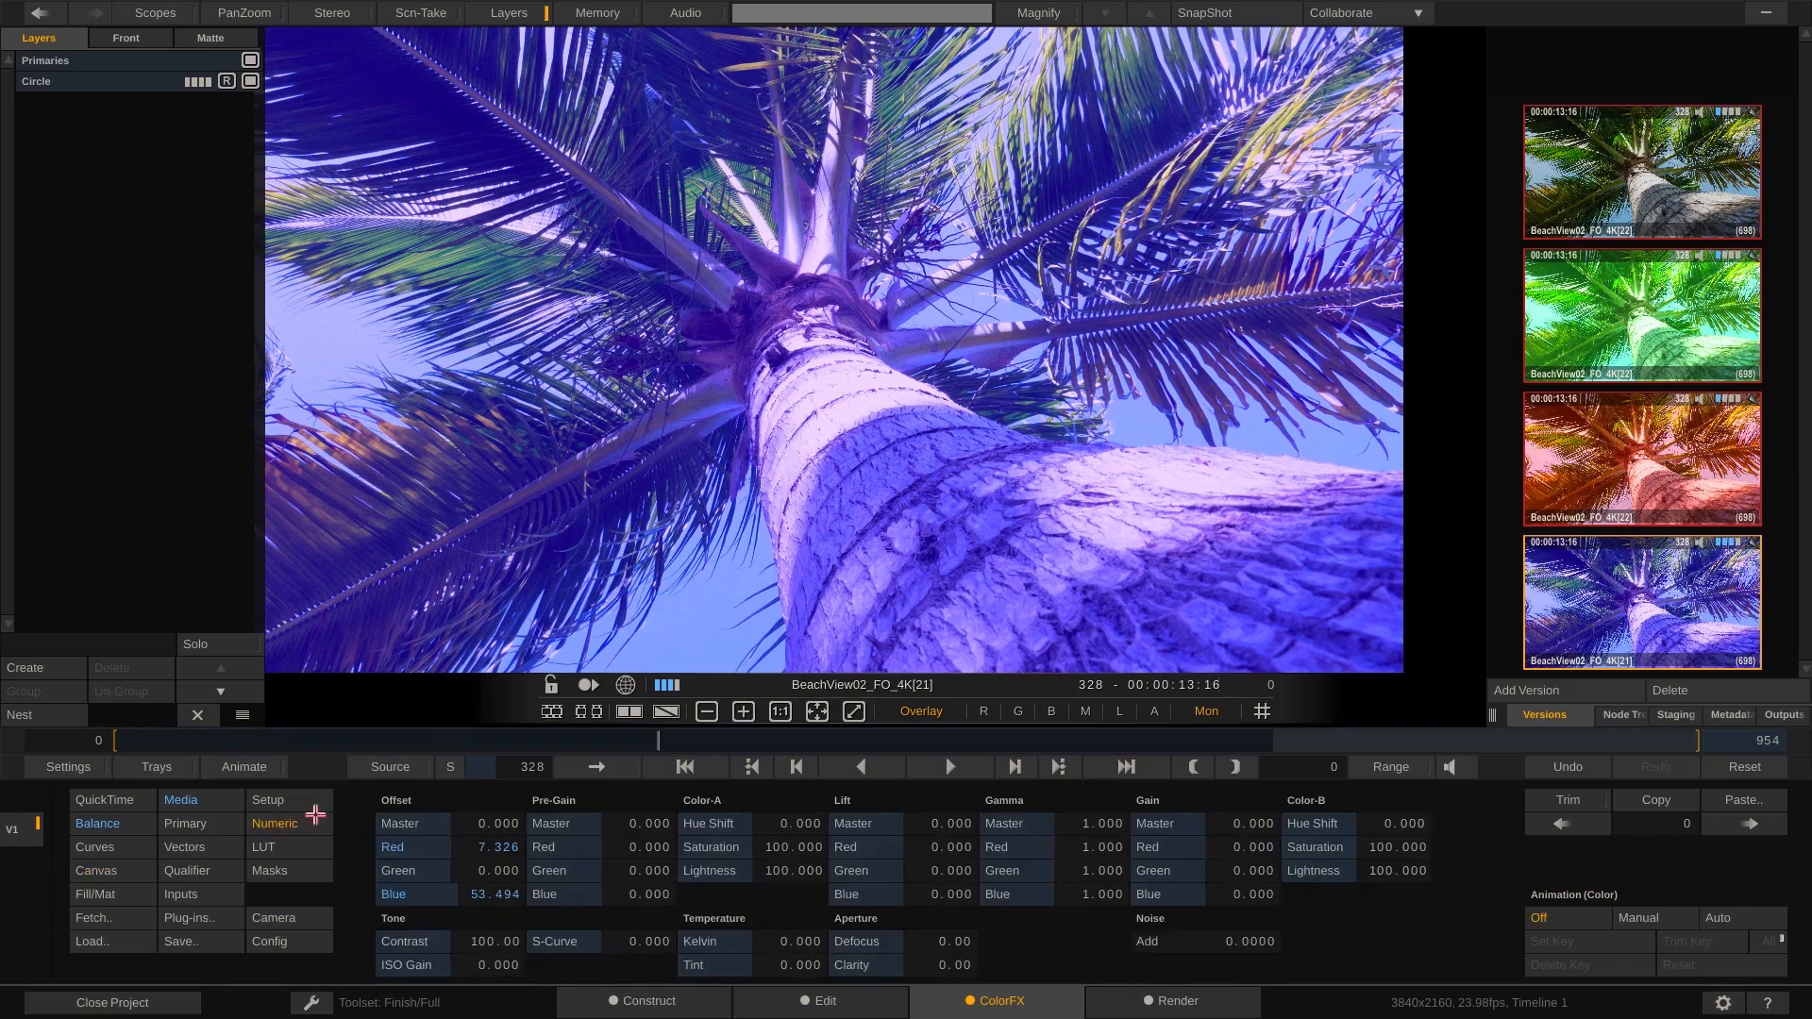
{"action": "left_click_drag", "start_coordinate": [949, 825], "coordinate": [949, 832]}
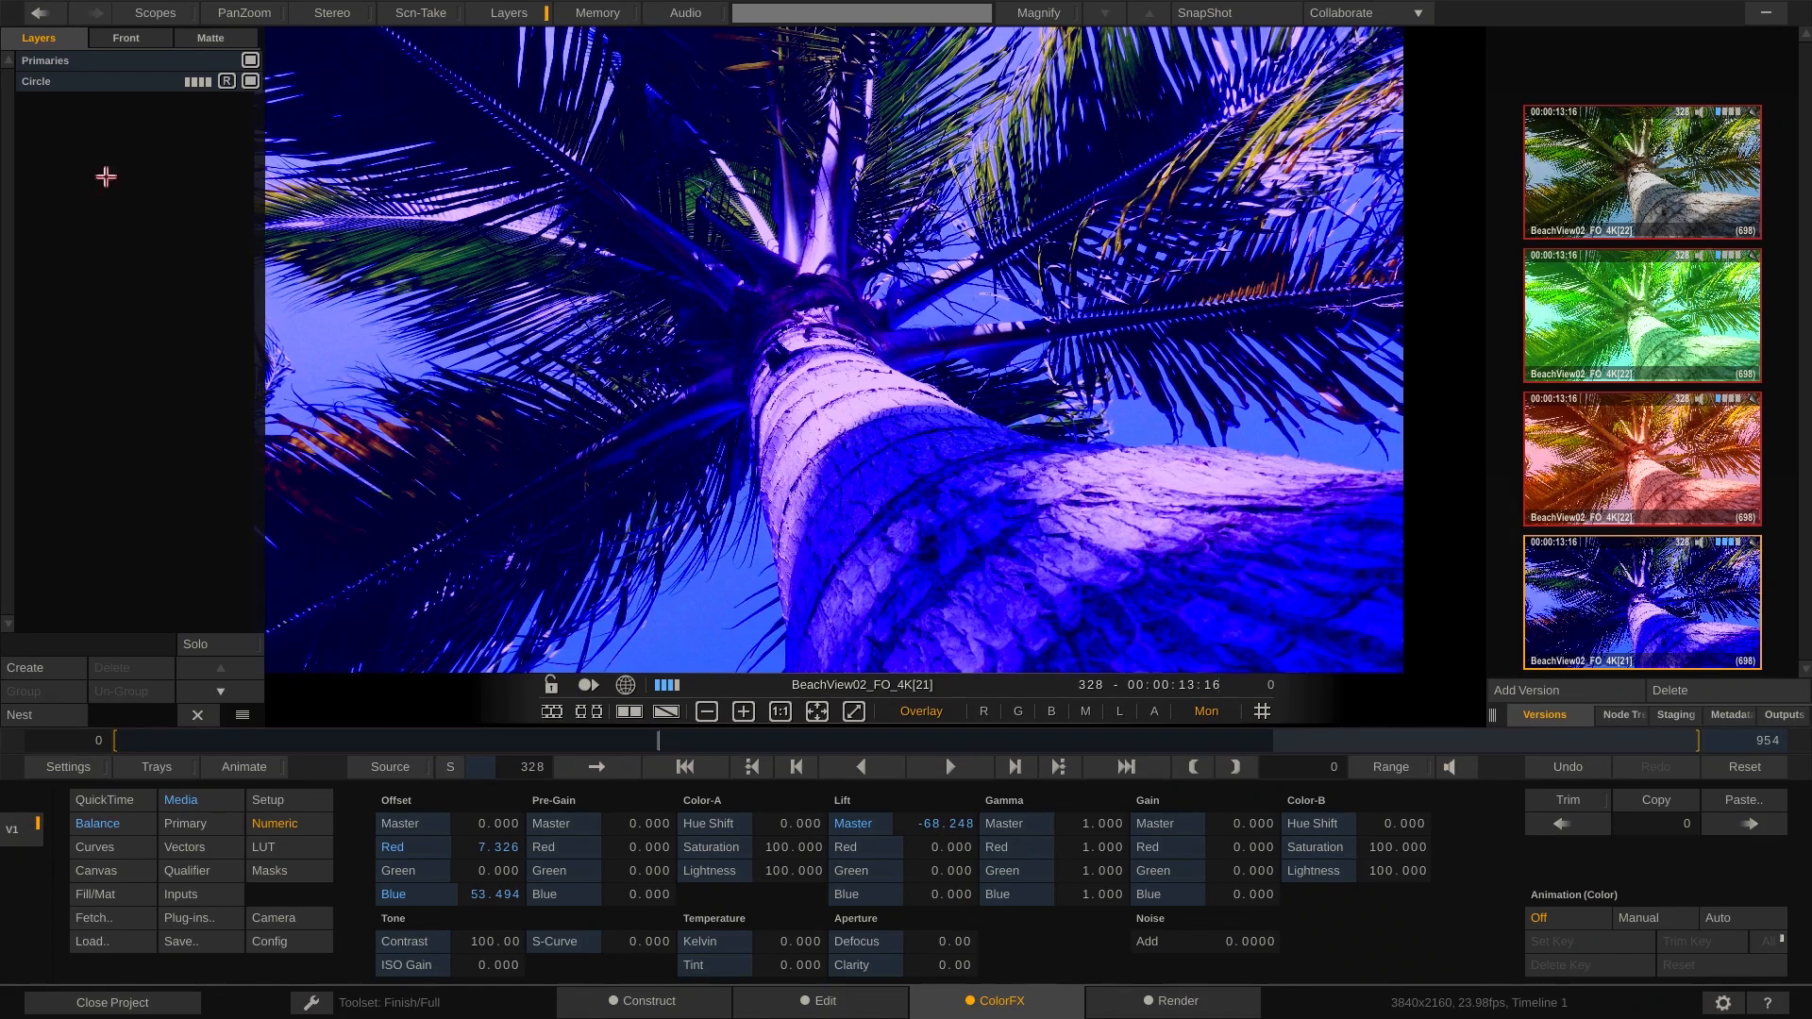
{"action": "left_click", "coordinate": [67, 85]}
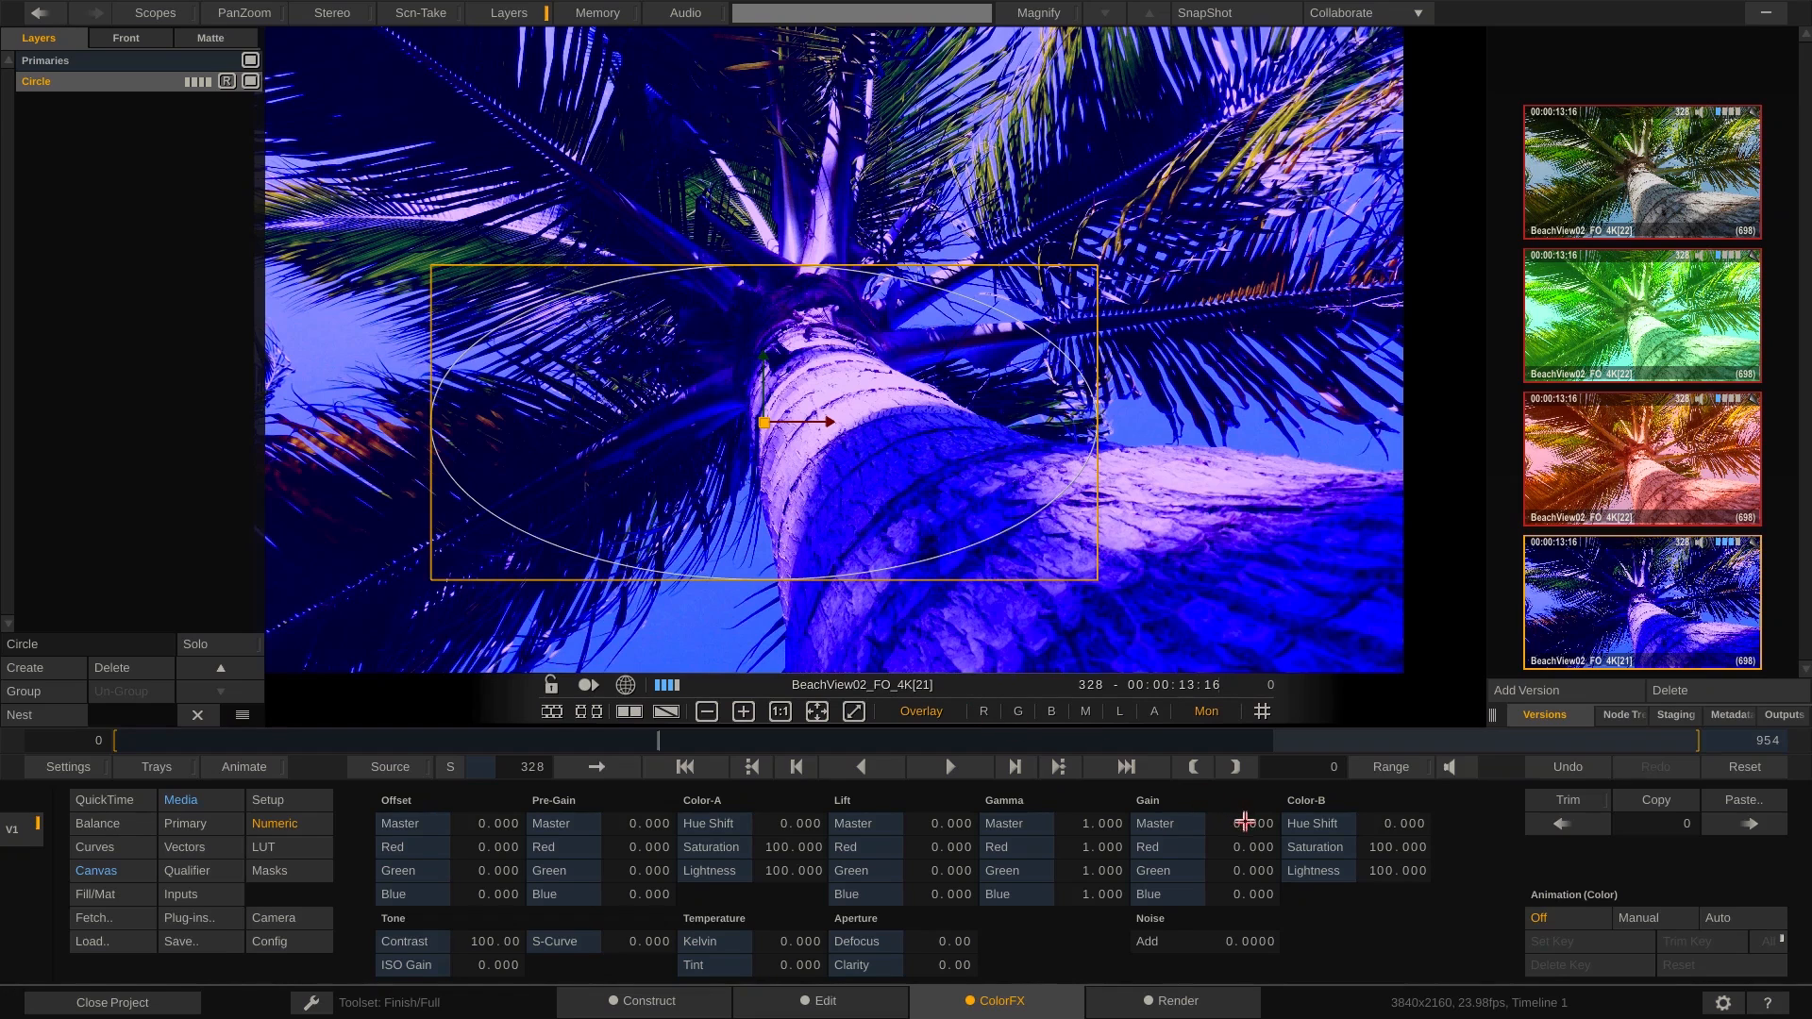
{"action": "left_click_drag", "start_coordinate": [1236, 816], "coordinate": [1228, 797]}
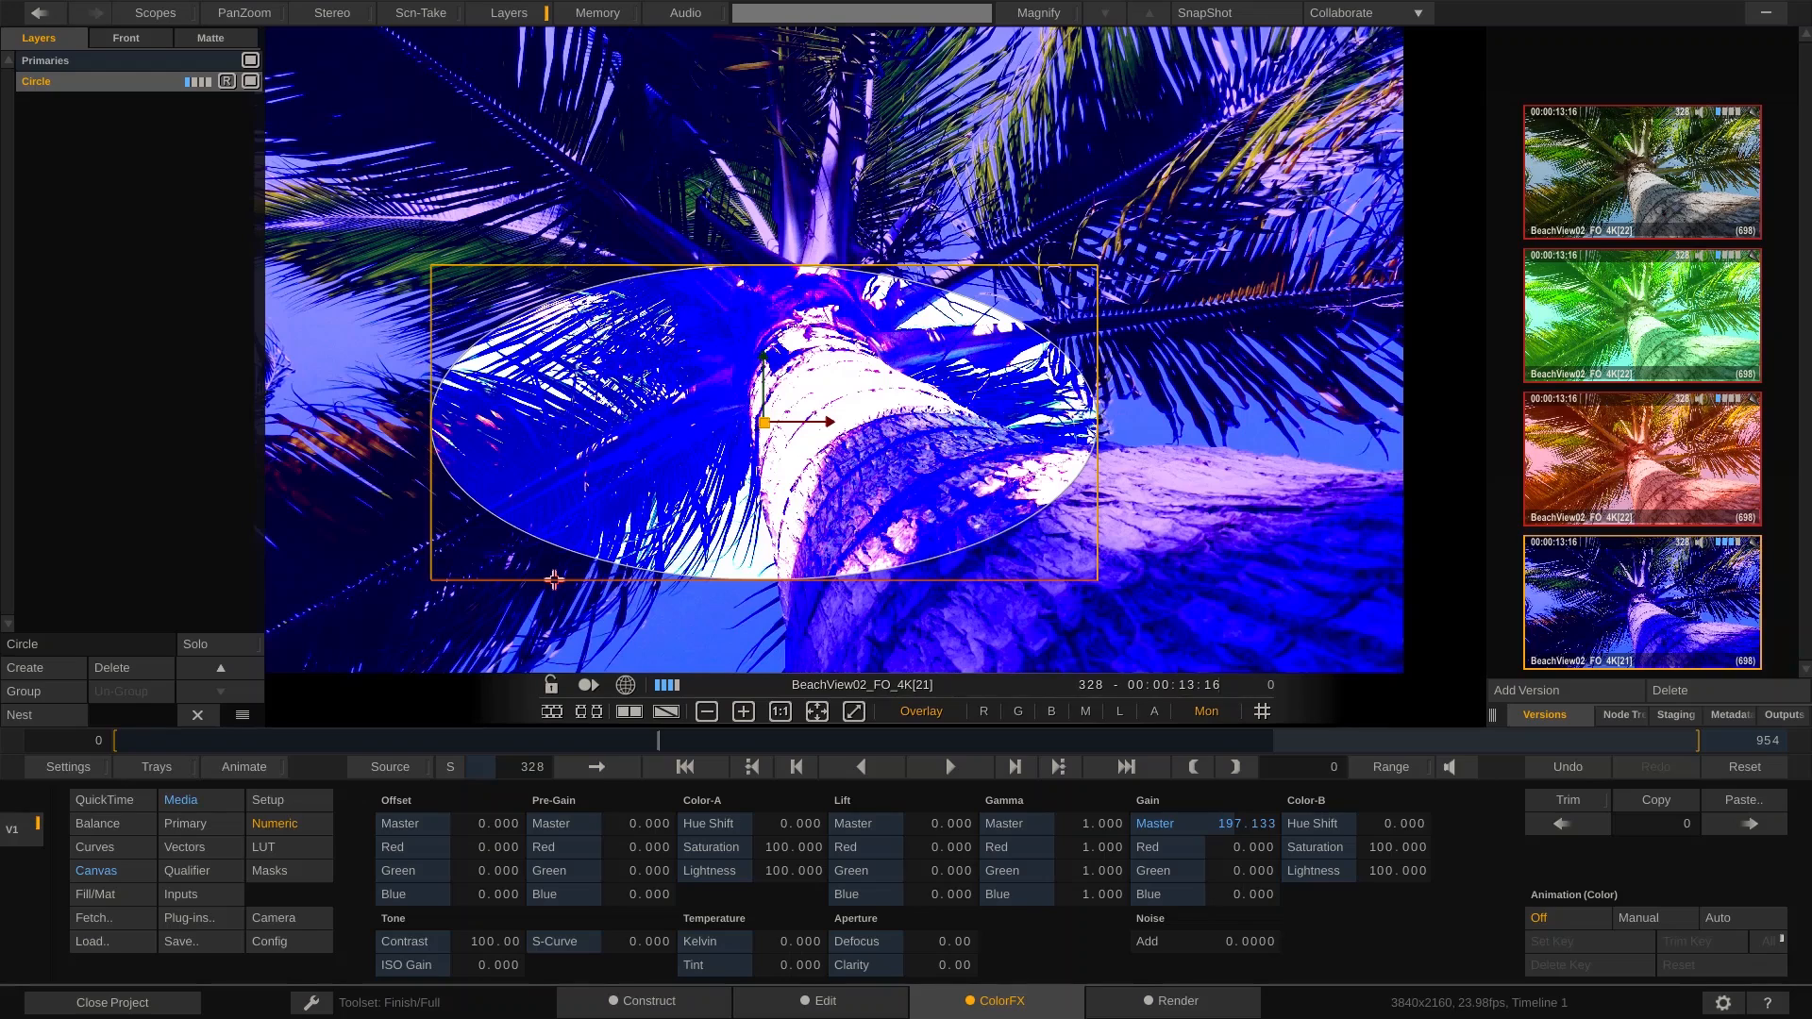
Create a layer named Square on the red version.
{"action": "left_click", "coordinate": [1610, 460]}
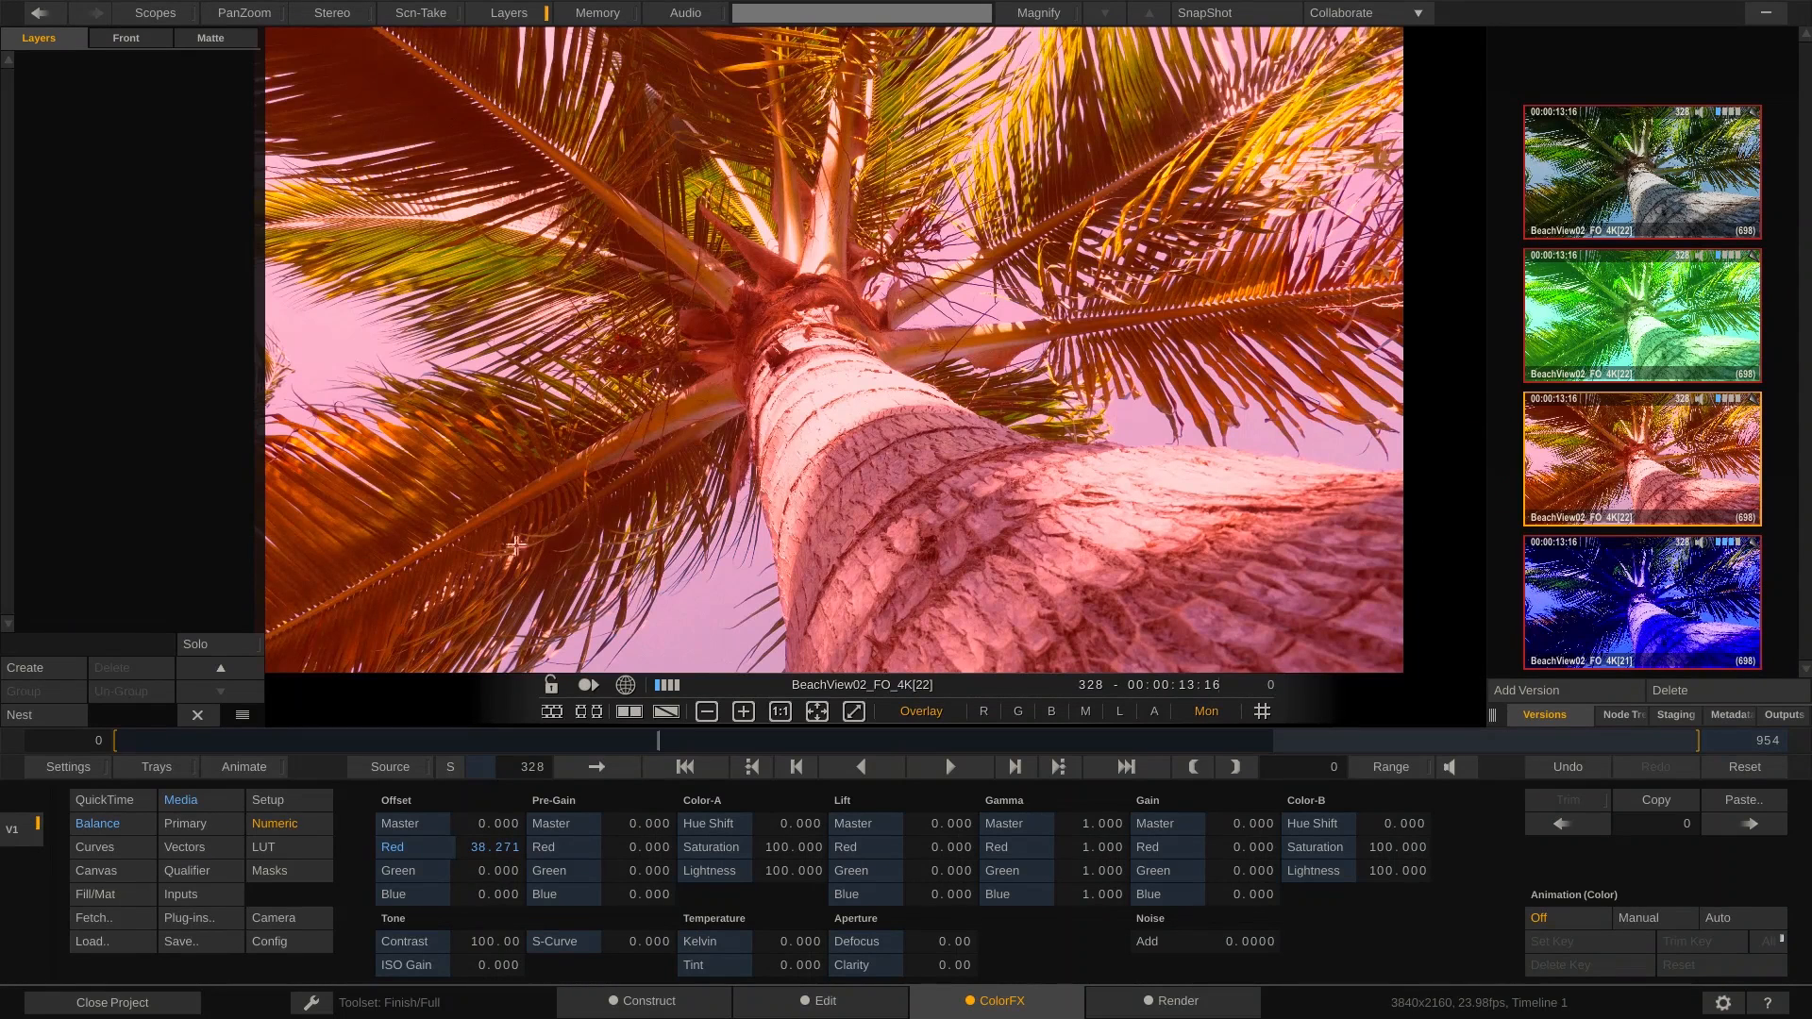
{"action": "left_click", "coordinate": [40, 668]}
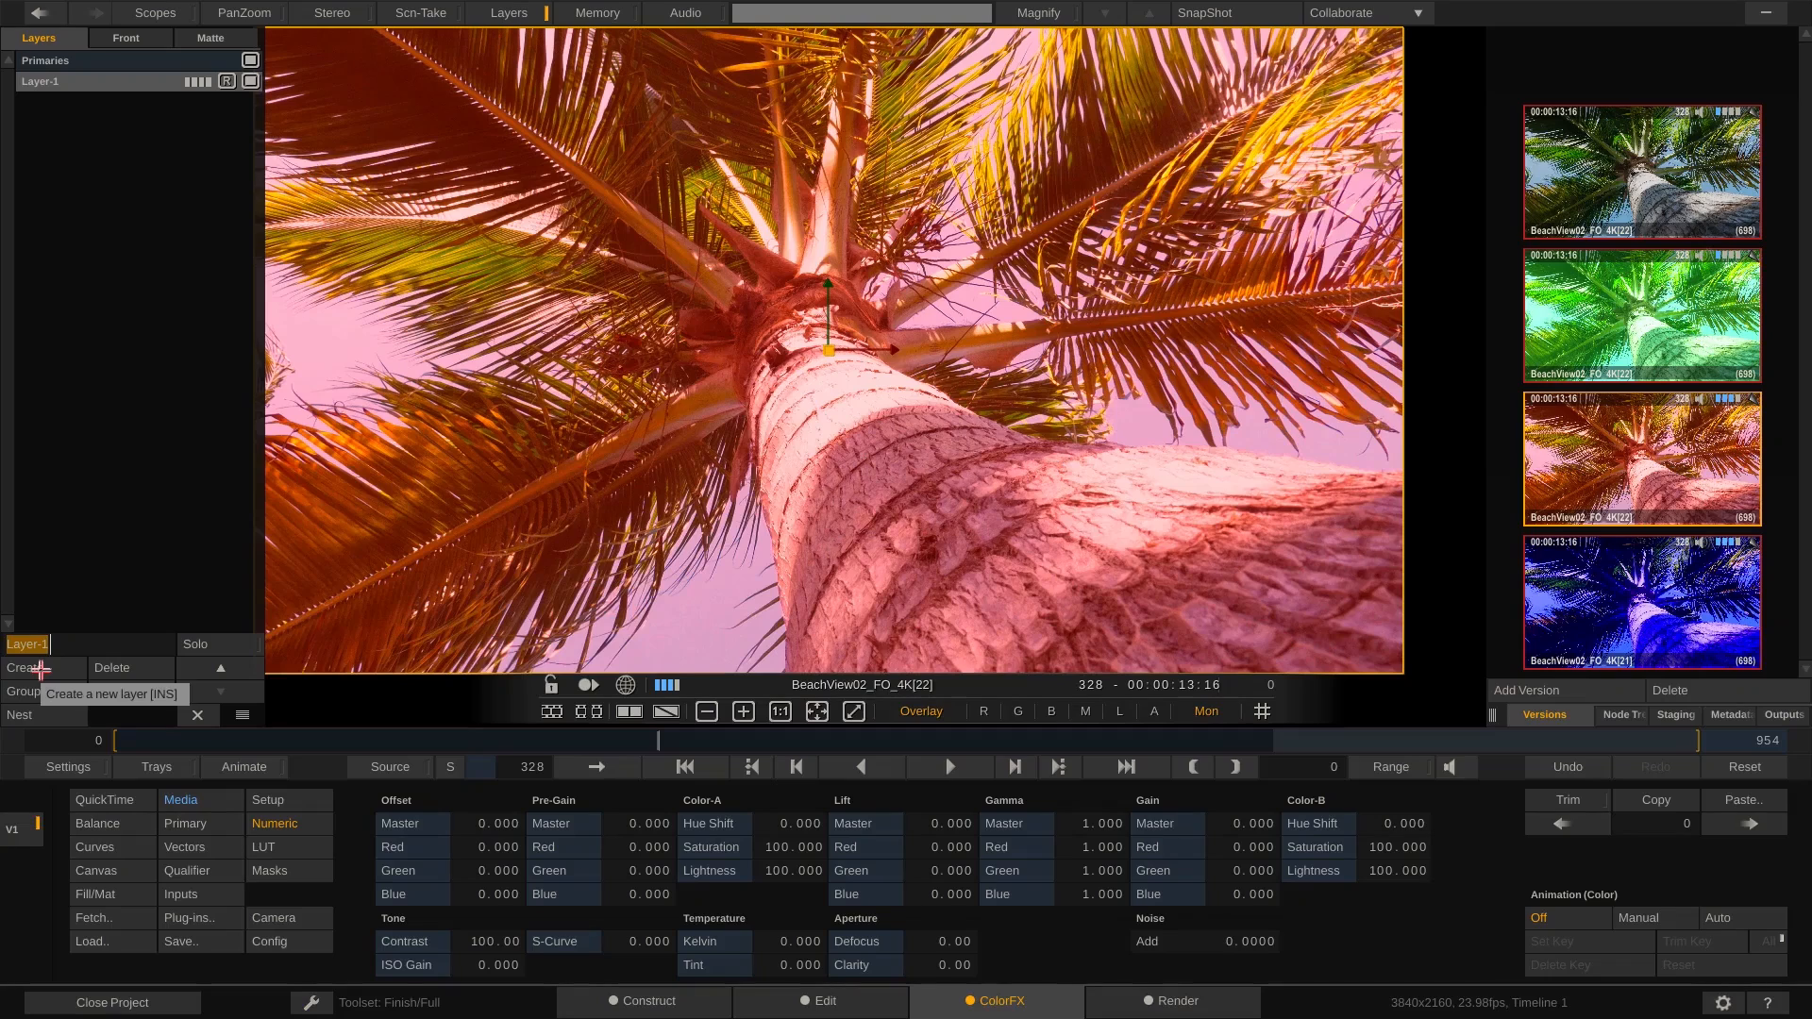
{"action": "type", "text": "Square"}
Shrink the Square layer's rectangle to about 38 by 46 scale over the trunk and set its blue offset to 100.
{"action": "left_click", "coordinate": [115, 872]}
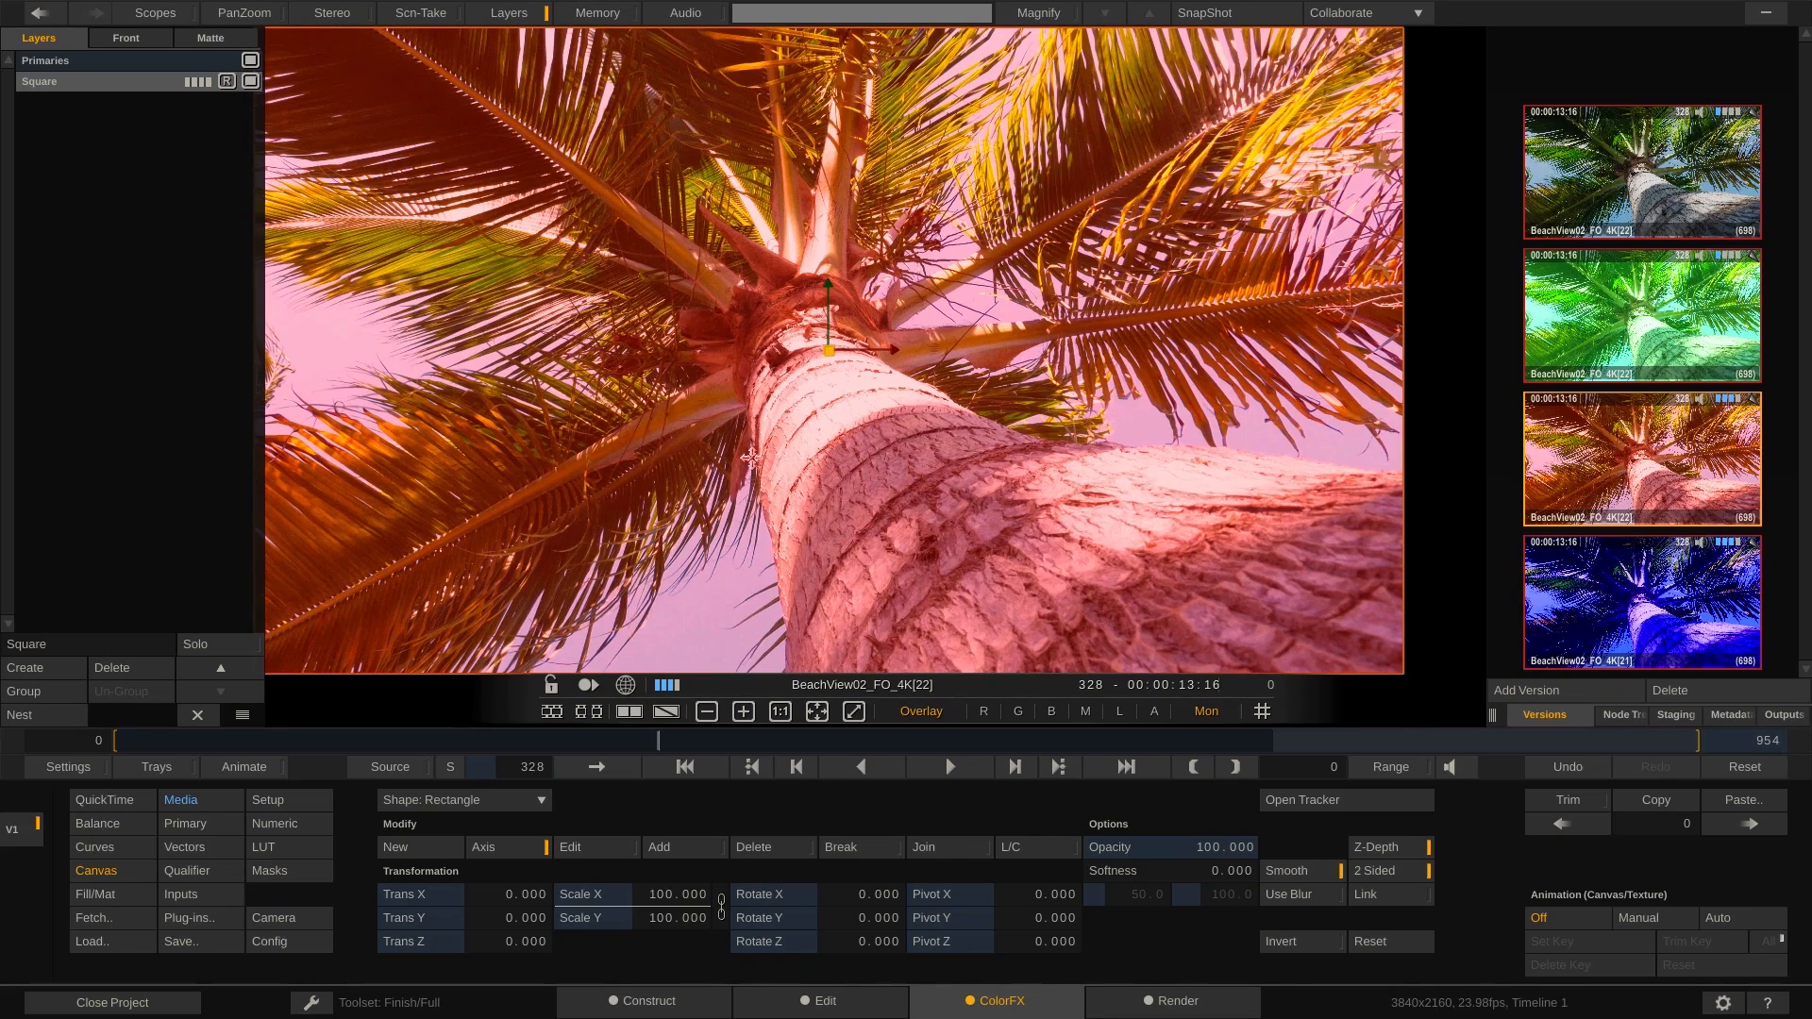
{"action": "scroll", "coordinate": [750, 457], "scroll_direction": "down", "scroll_amount": 2}
{"action": "left_click_drag", "start_coordinate": [381, 131], "coordinate": [667, 309]}
{"action": "left_click_drag", "start_coordinate": [1248, 619], "coordinate": [994, 534]}
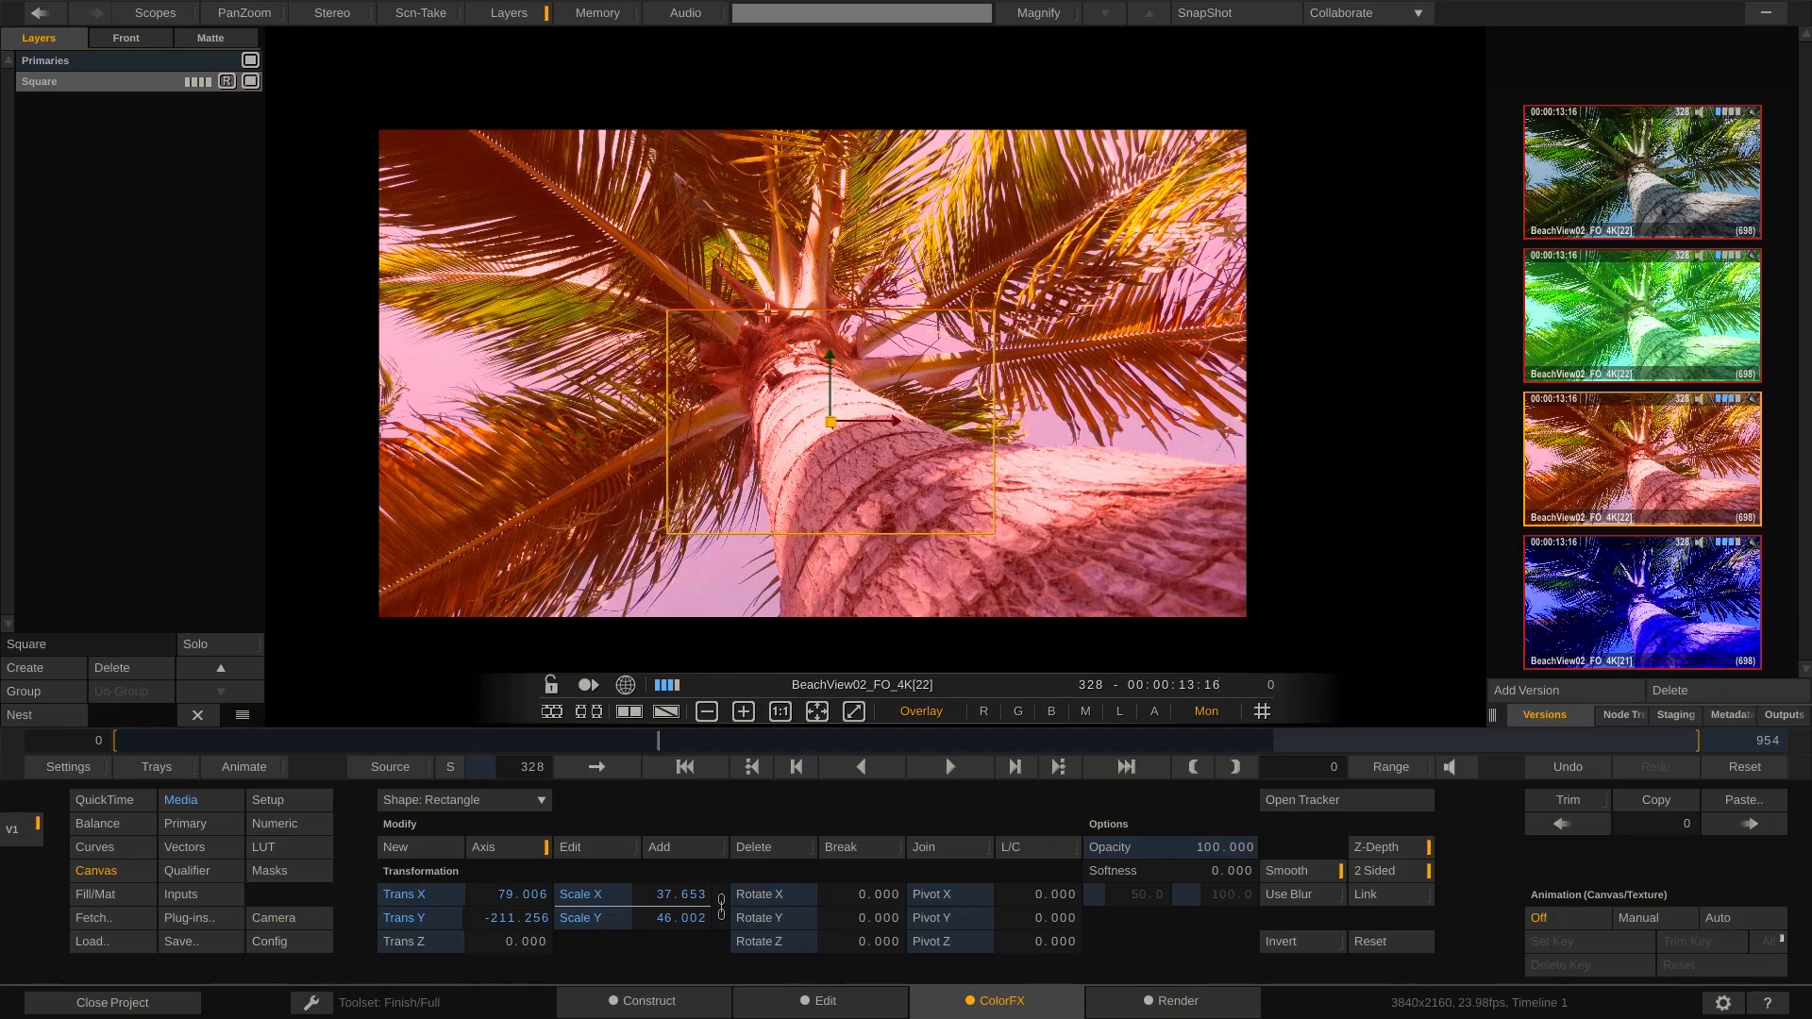
{"action": "left_click", "coordinate": [123, 825]}
{"action": "left_click_drag", "start_coordinate": [563, 884], "coordinate": [570, 811]}
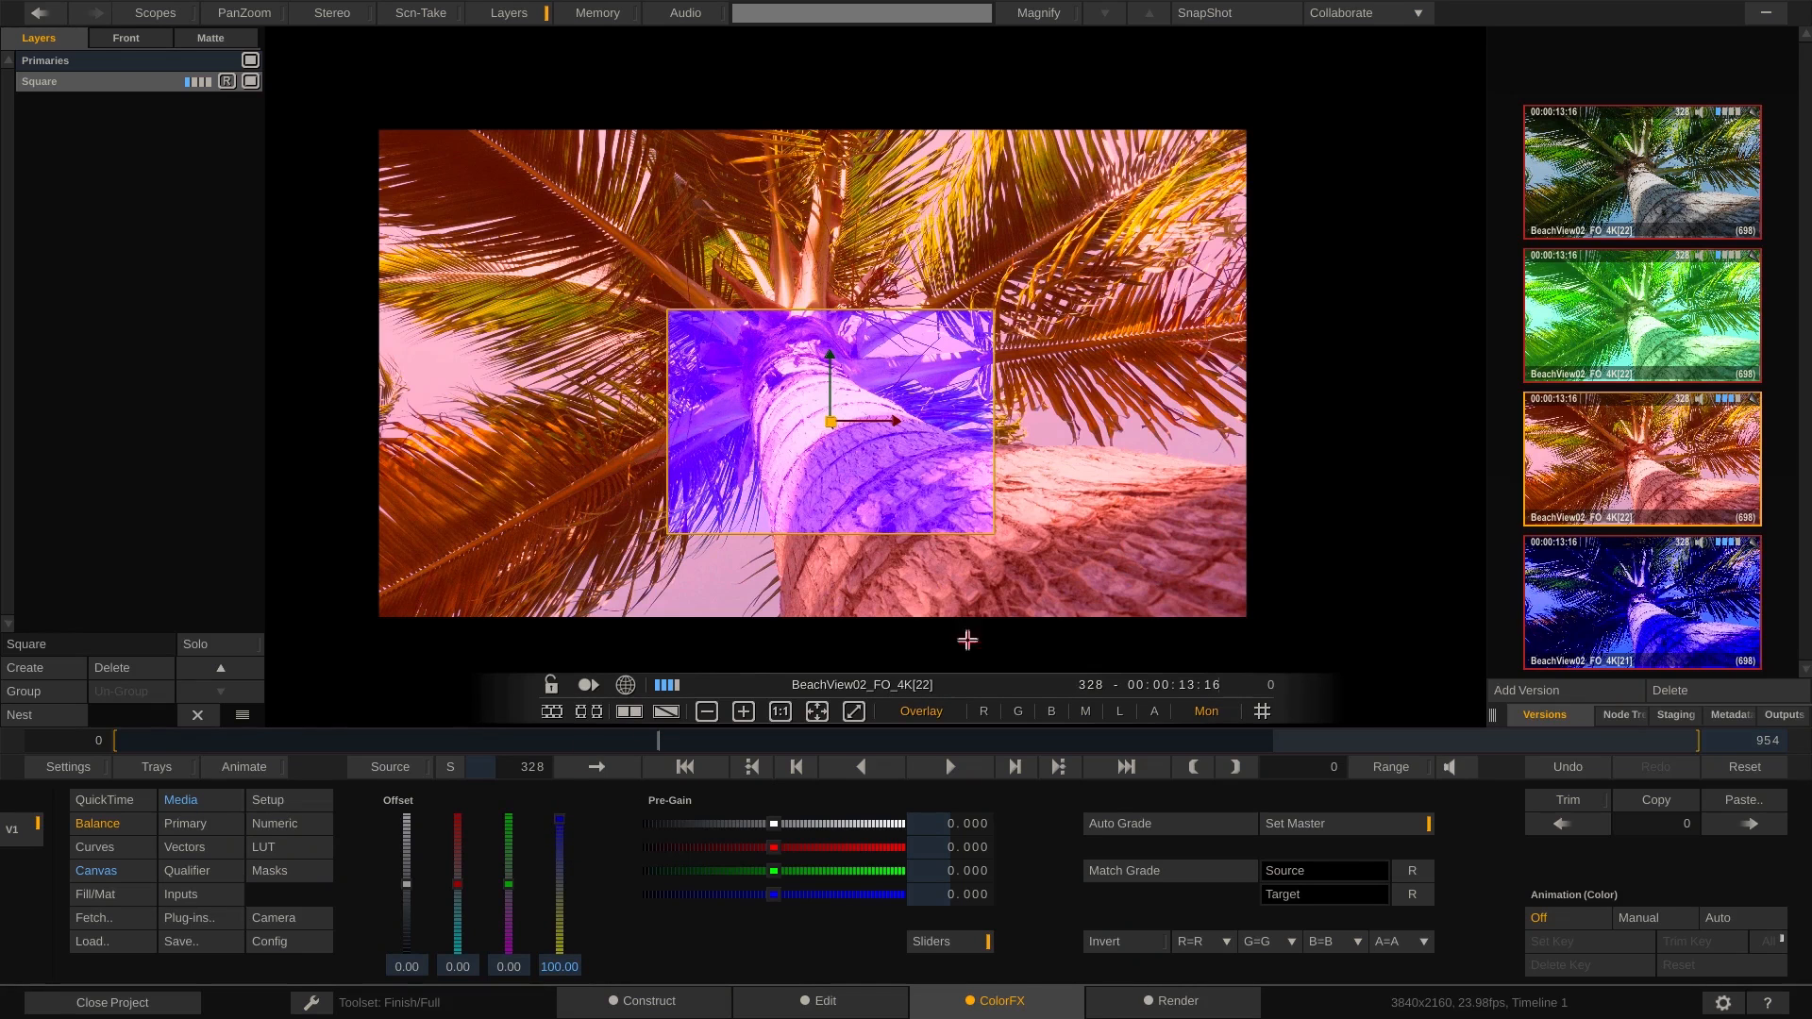
Draw a closed free-form layer shape arching over the trunk on the green version and set its red offset to 89.27.
{"action": "left_click", "coordinate": [1569, 326]}
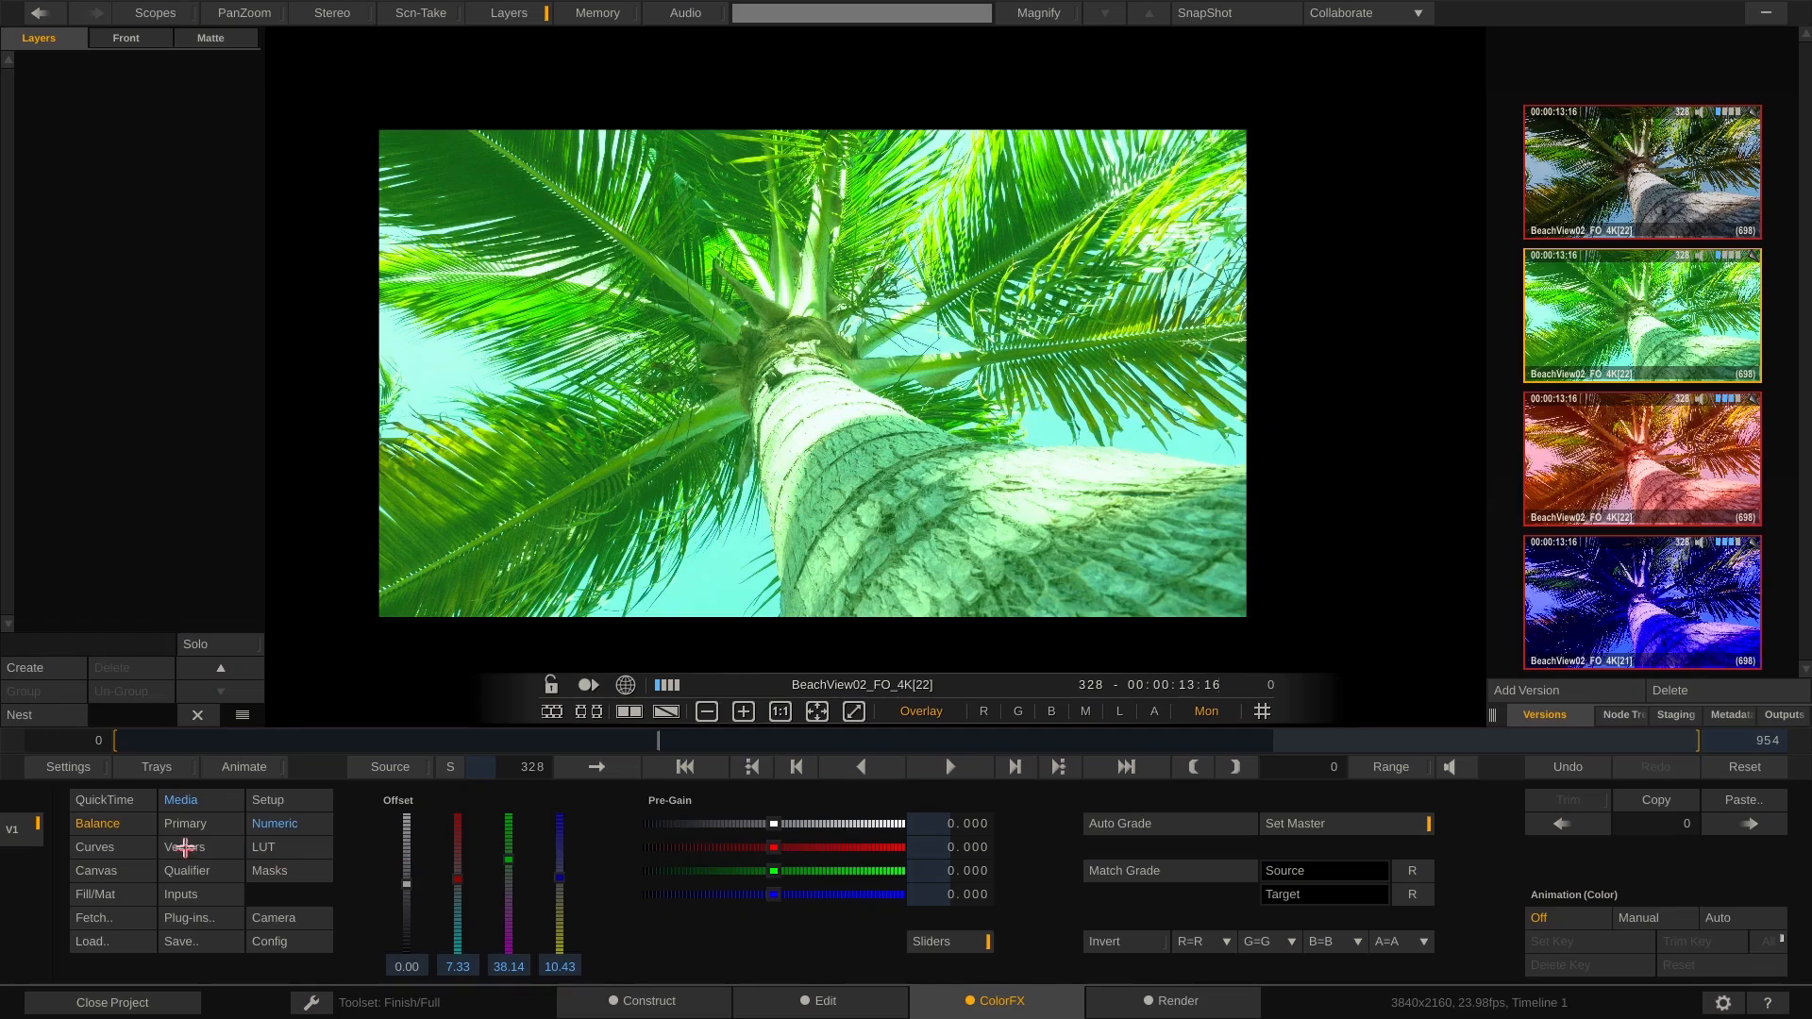
{"action": "left_click", "coordinate": [96, 870]}
{"action": "left_click", "coordinate": [472, 799]}
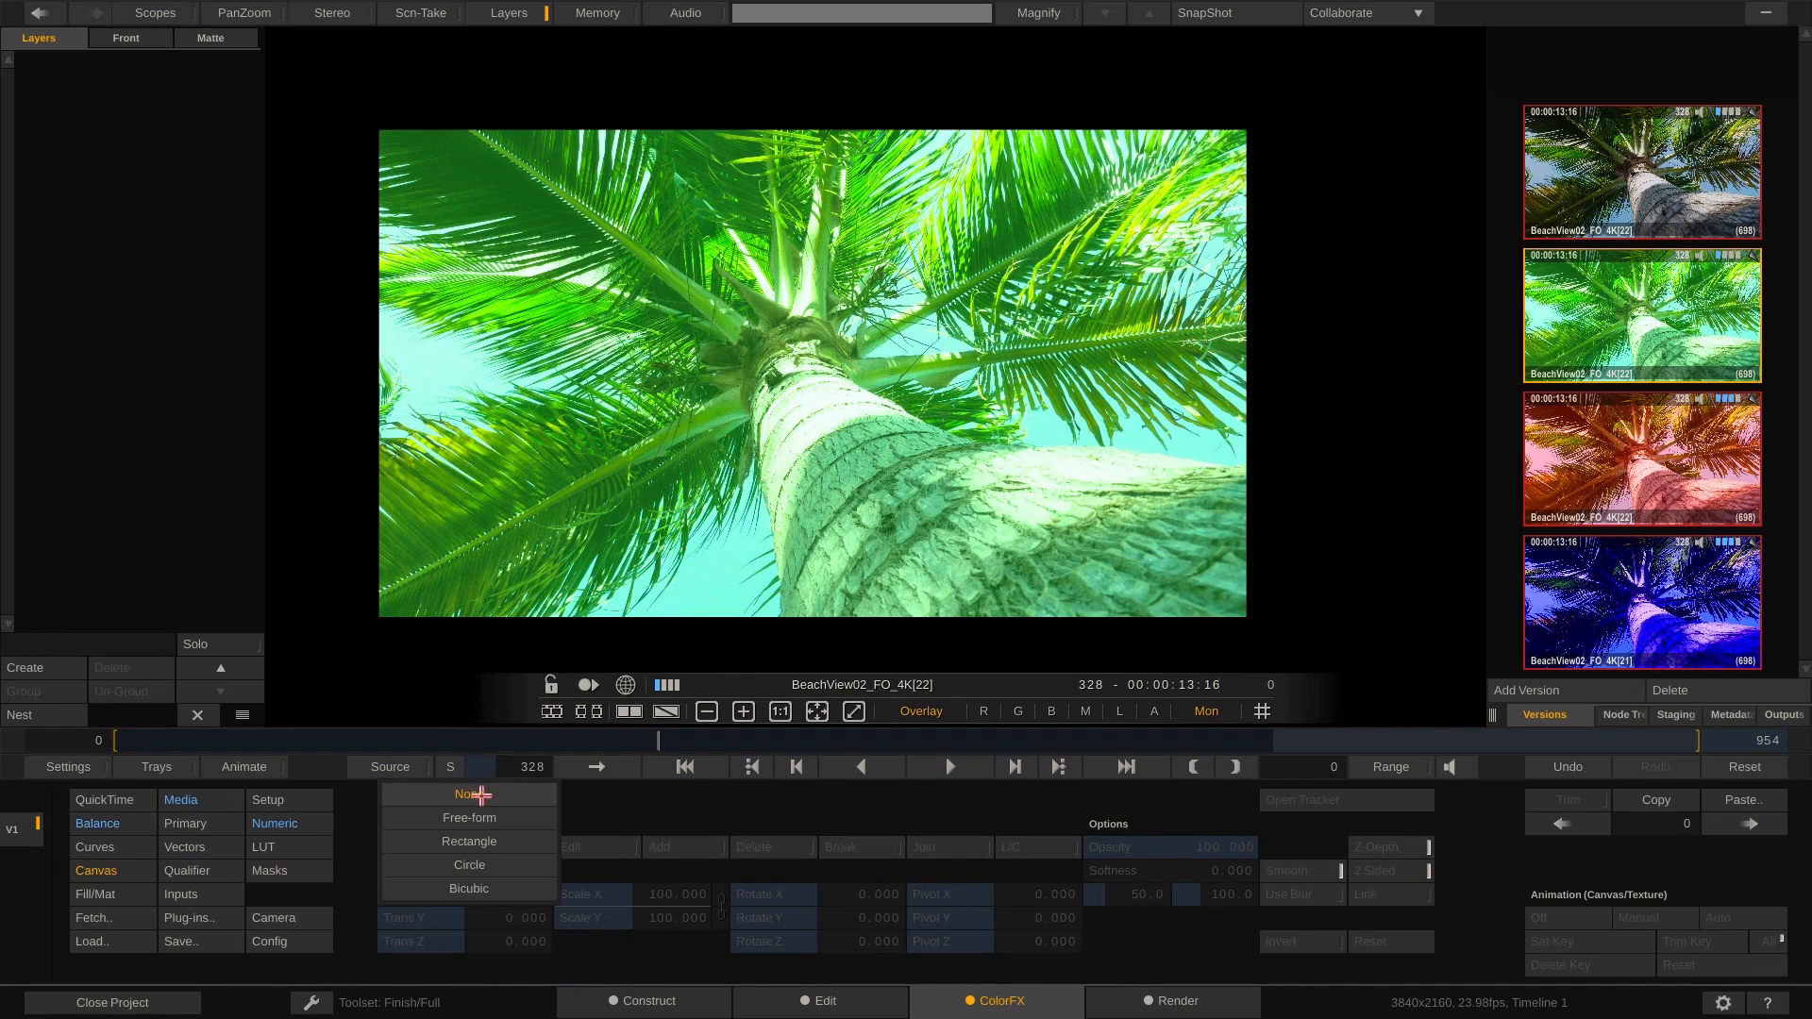
{"action": "left_click", "coordinate": [474, 819]}
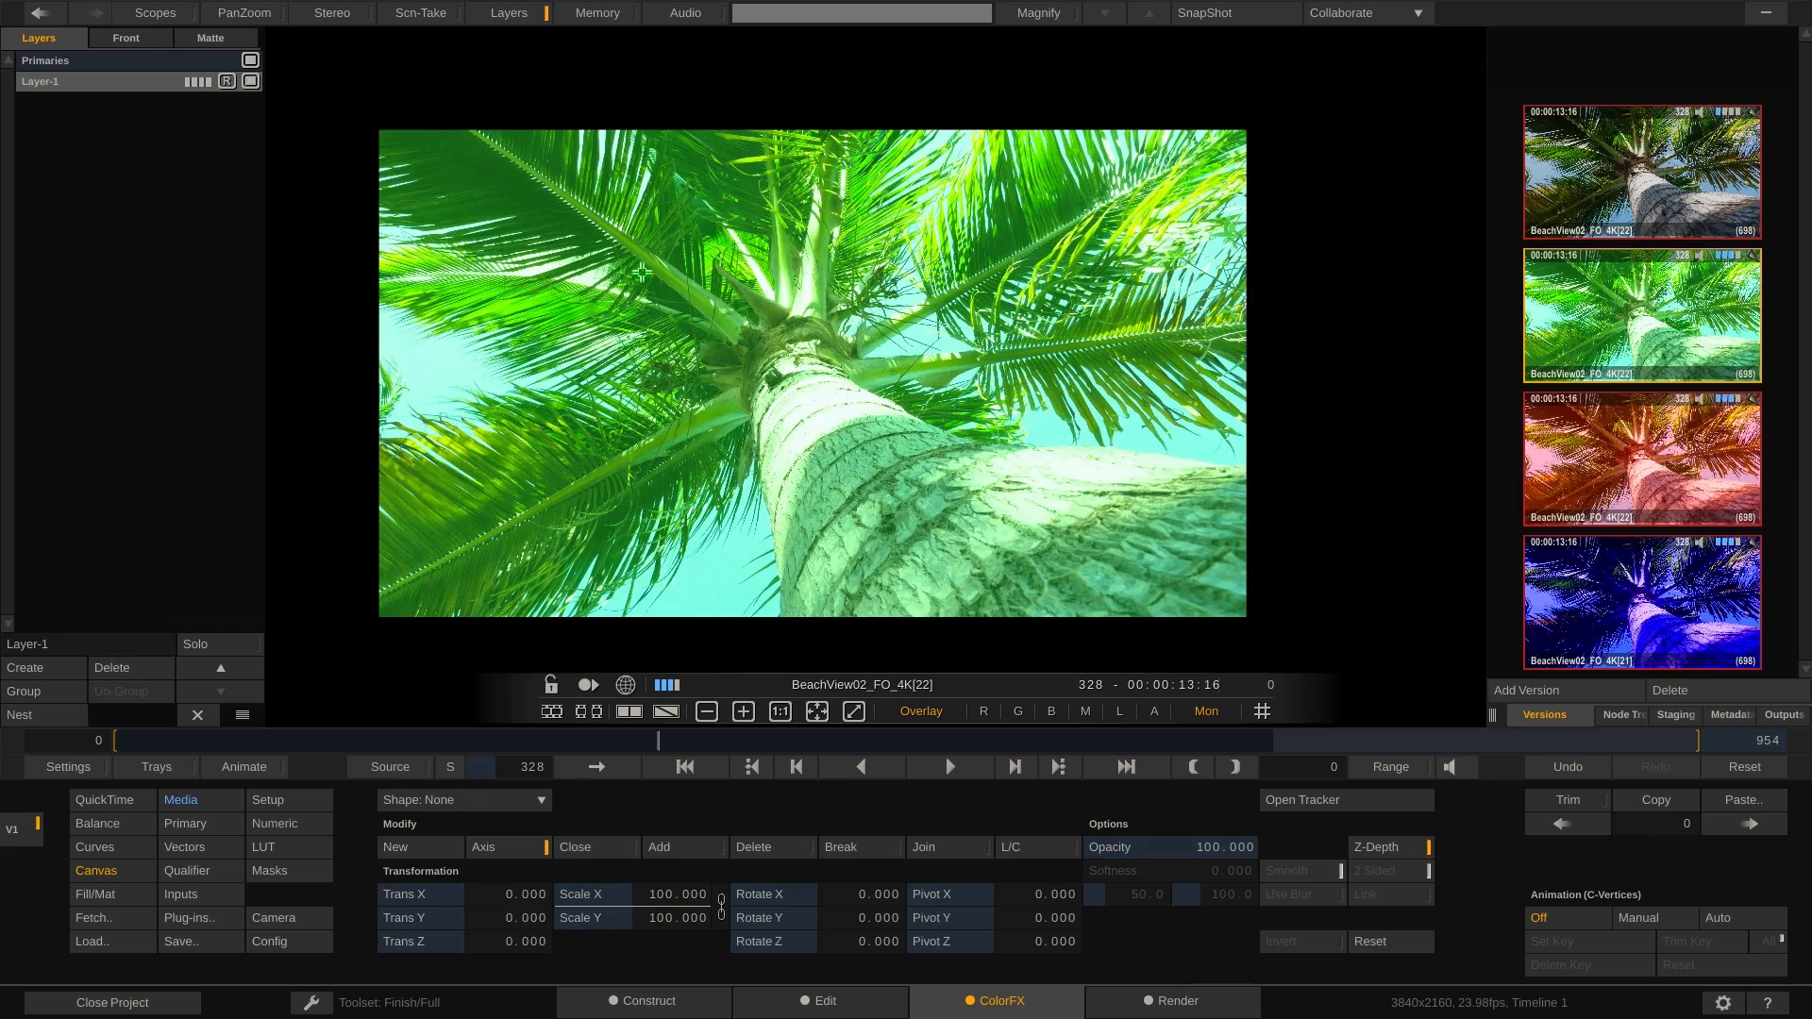
{"action": "left_click", "coordinate": [649, 257]}
{"action": "left_click", "coordinate": [456, 378]}
{"action": "left_click", "coordinate": [650, 535]}
{"action": "left_click", "coordinate": [749, 338]}
{"action": "left_click", "coordinate": [1007, 550]}
{"action": "left_click", "coordinate": [1059, 310]}
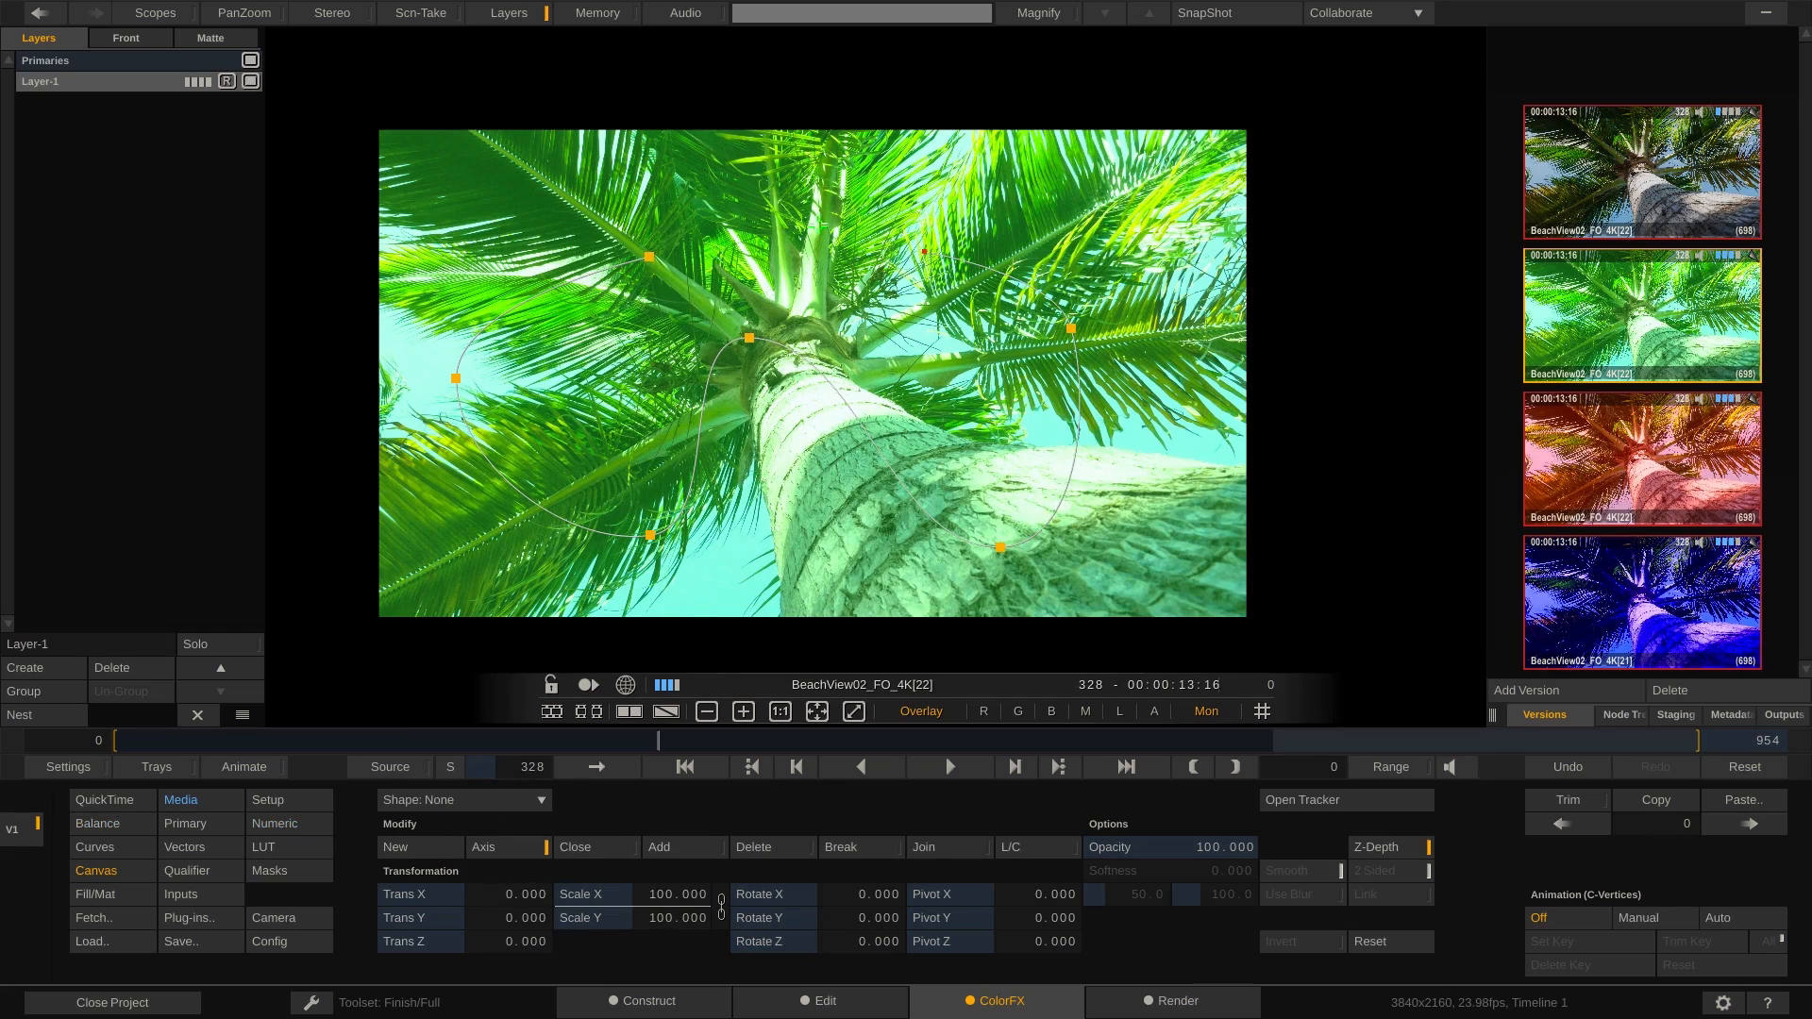
{"action": "left_click", "coordinate": [651, 215]}
{"action": "left_click", "coordinate": [649, 257]}
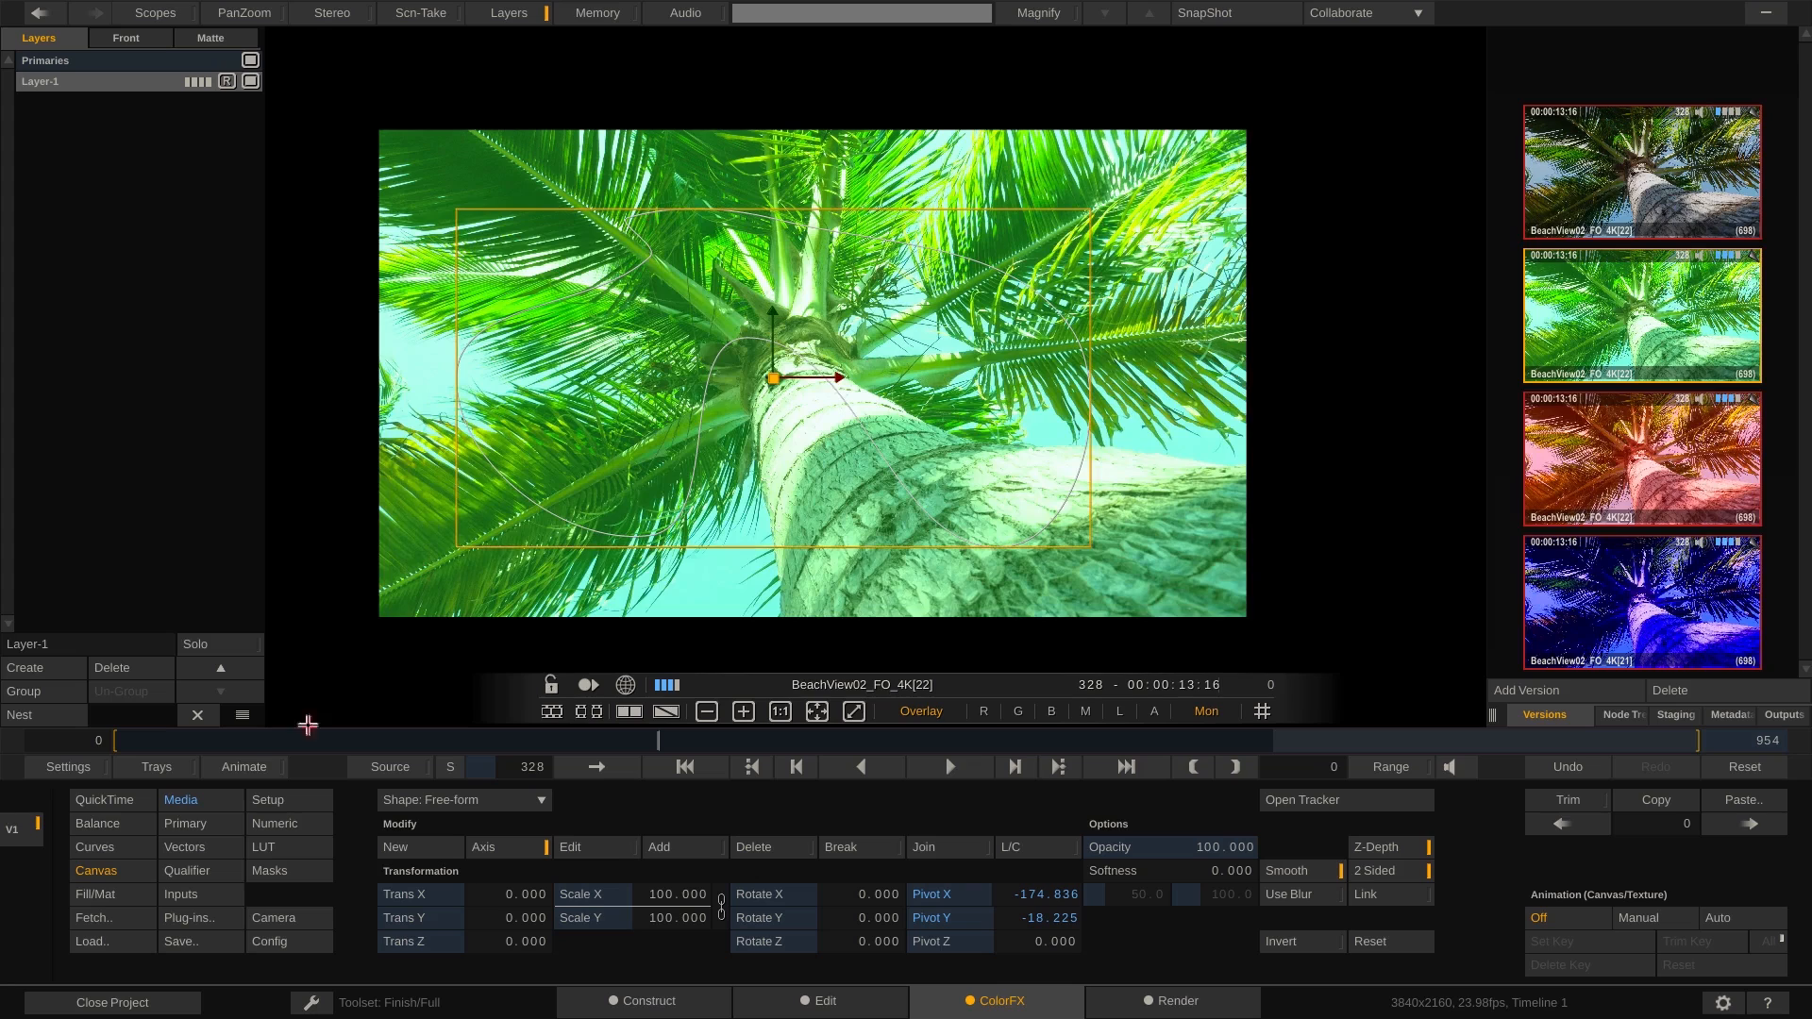
{"action": "left_click", "coordinate": [117, 825]}
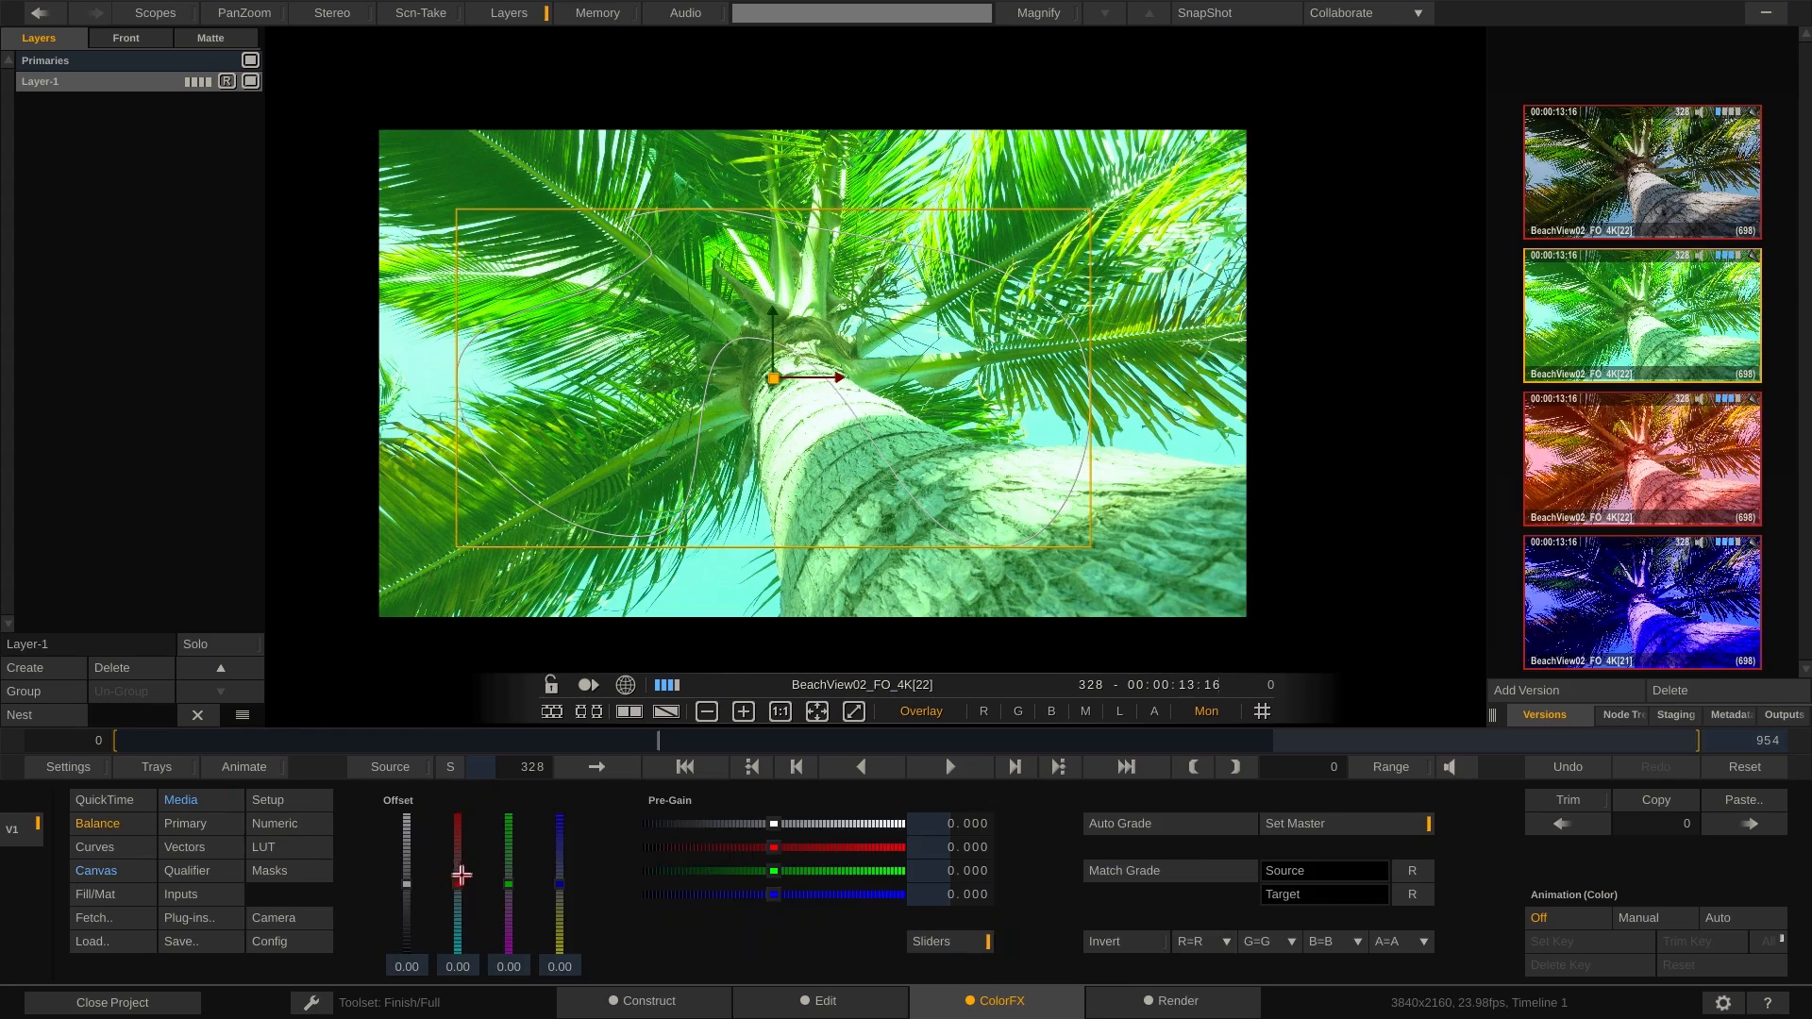
{"action": "left_click_drag", "start_coordinate": [462, 884], "coordinate": [467, 826]}
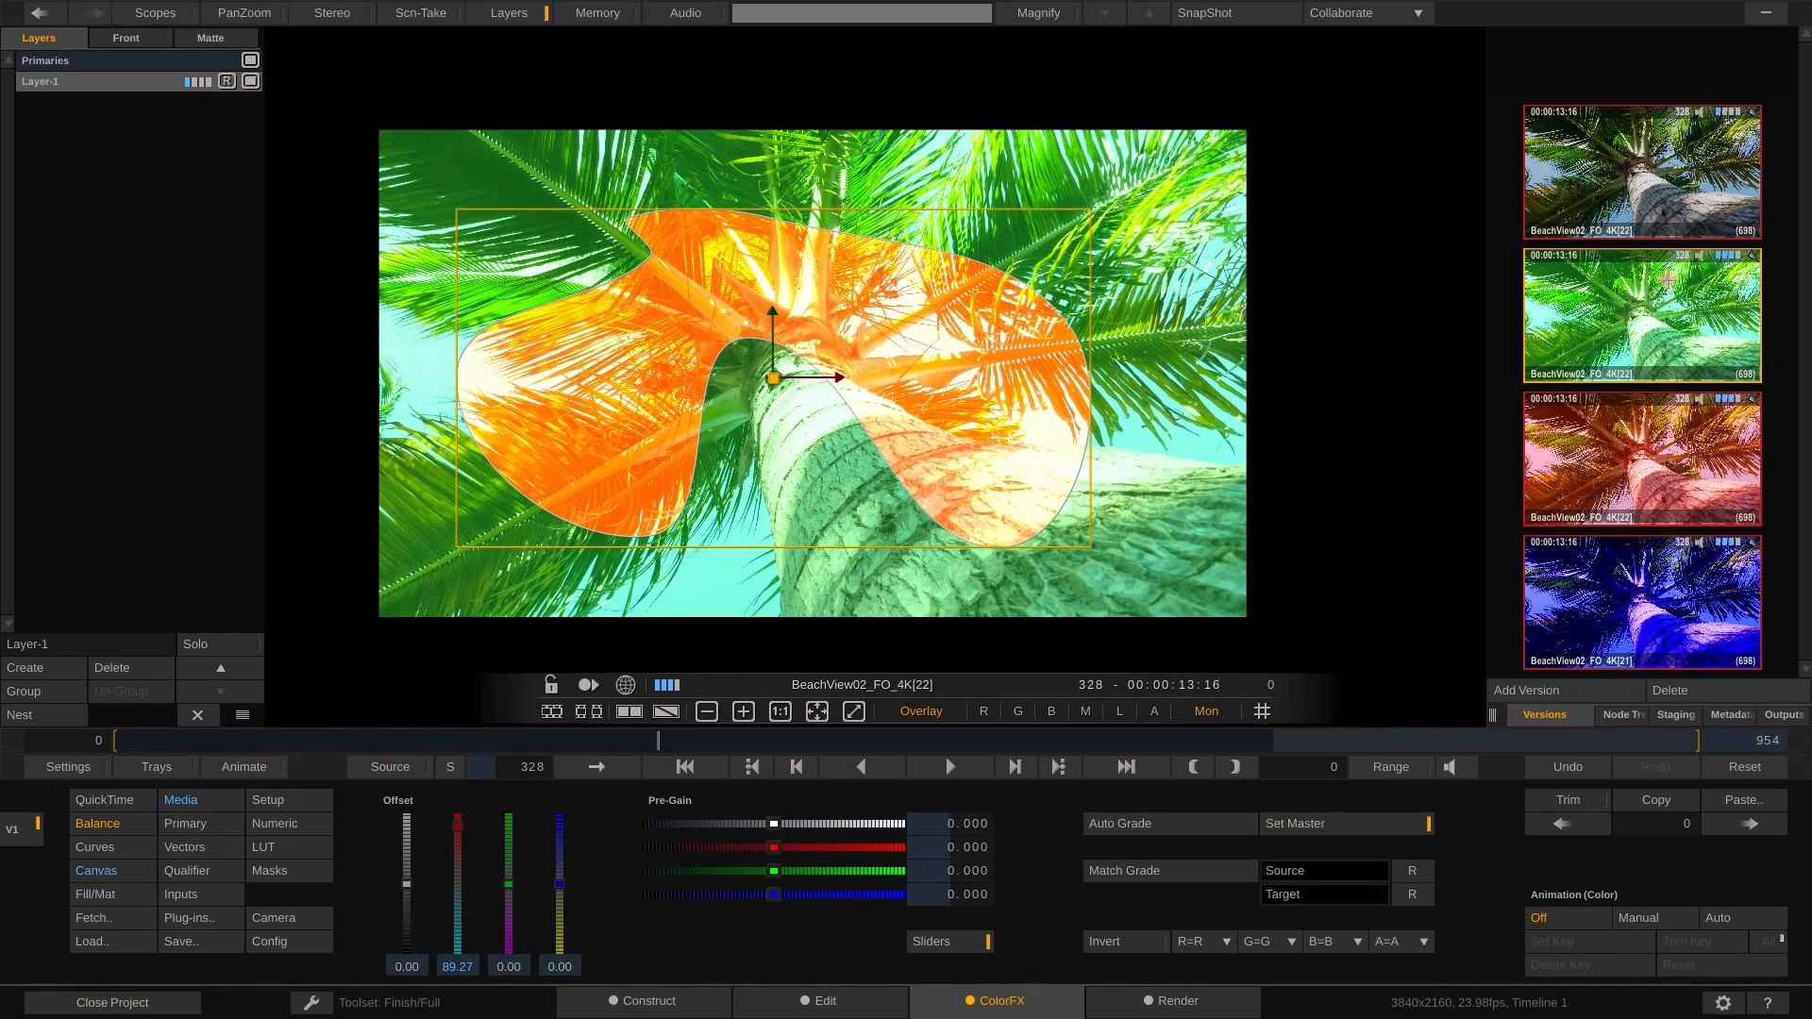
Compare the neutral, green, red and blue versions to examine how each one's layers differ.
{"action": "left_click", "coordinate": [1648, 436]}
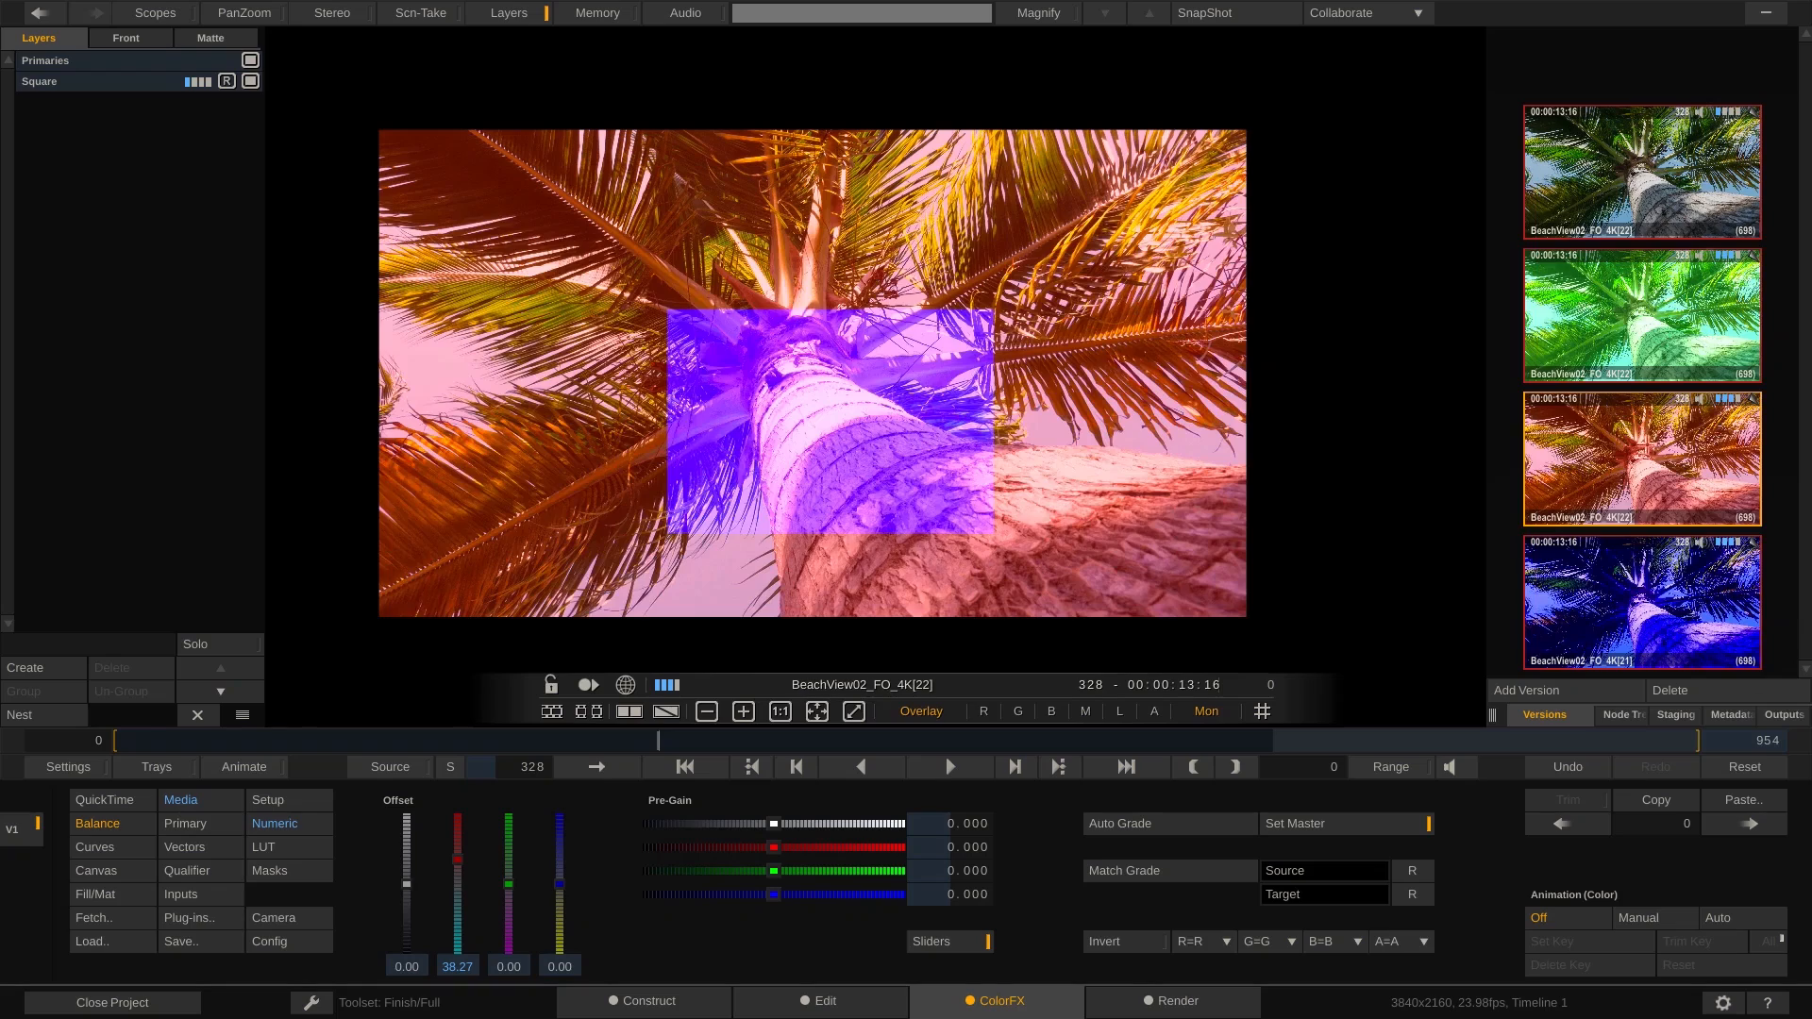
{"action": "left_click", "coordinate": [1646, 578]}
{"action": "left_click", "coordinate": [1650, 453]}
{"action": "left_click", "coordinate": [1631, 361]}
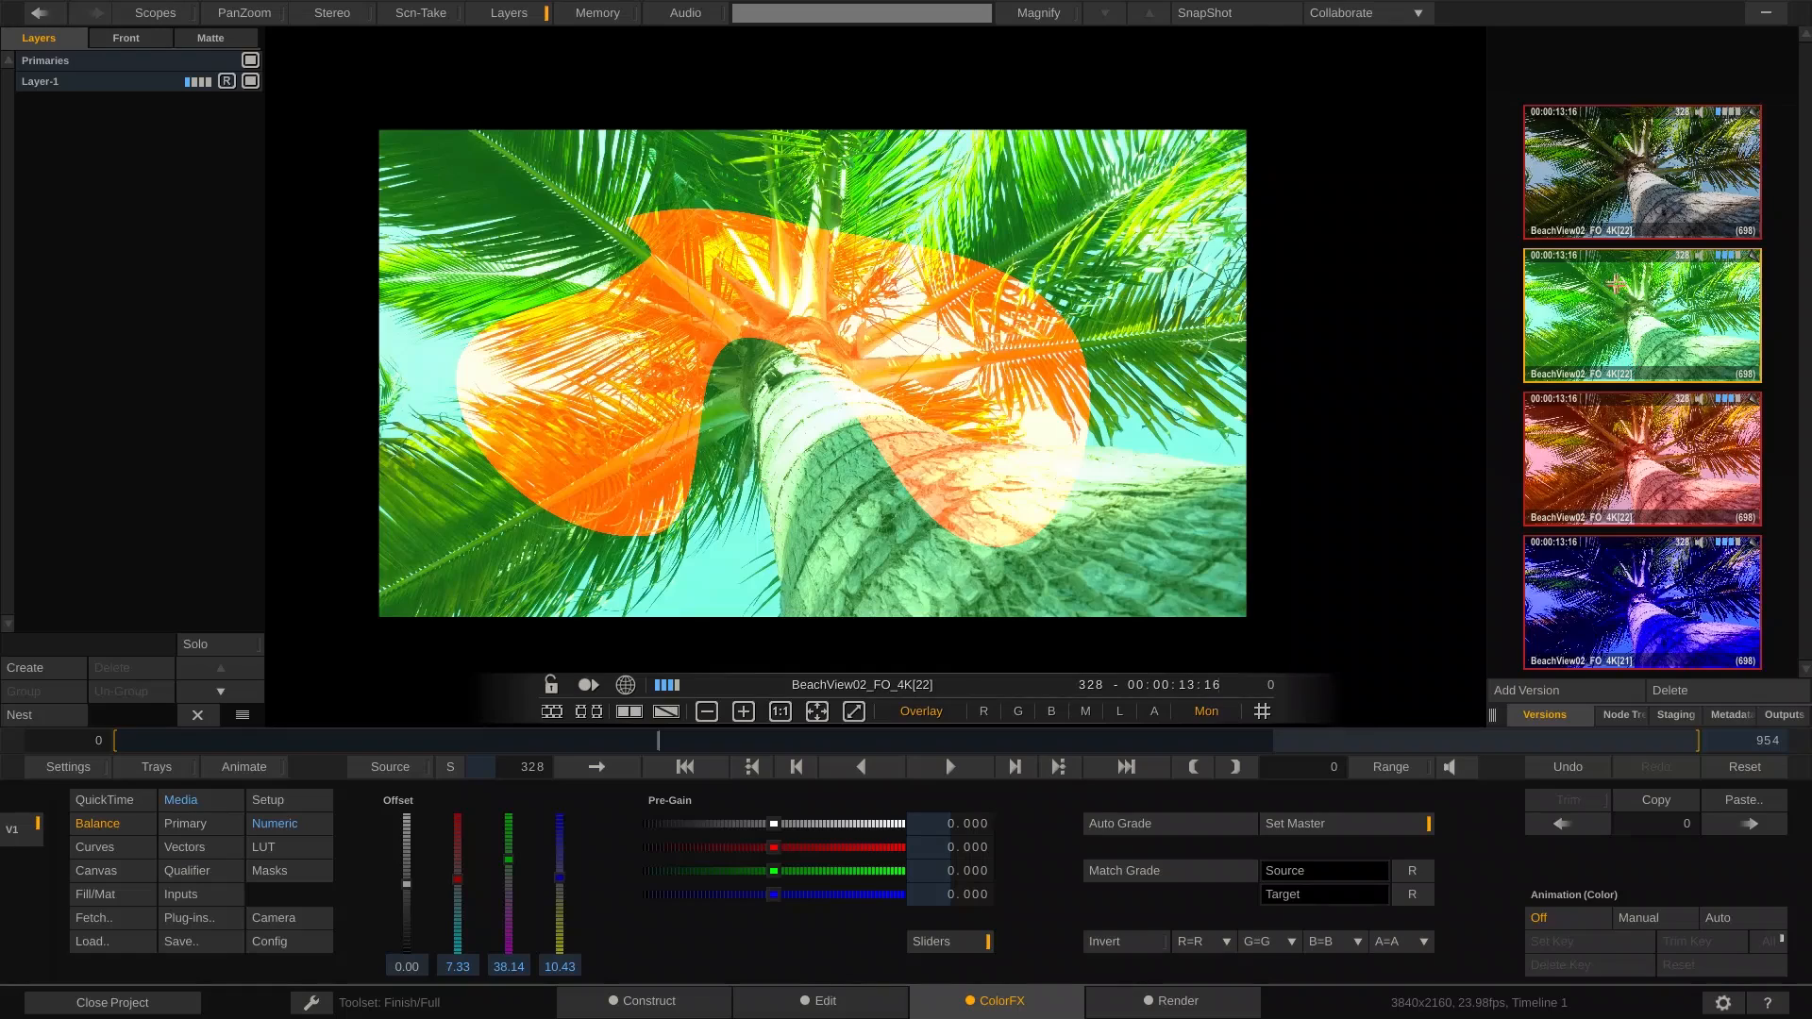
{"action": "left_click", "coordinate": [1601, 209]}
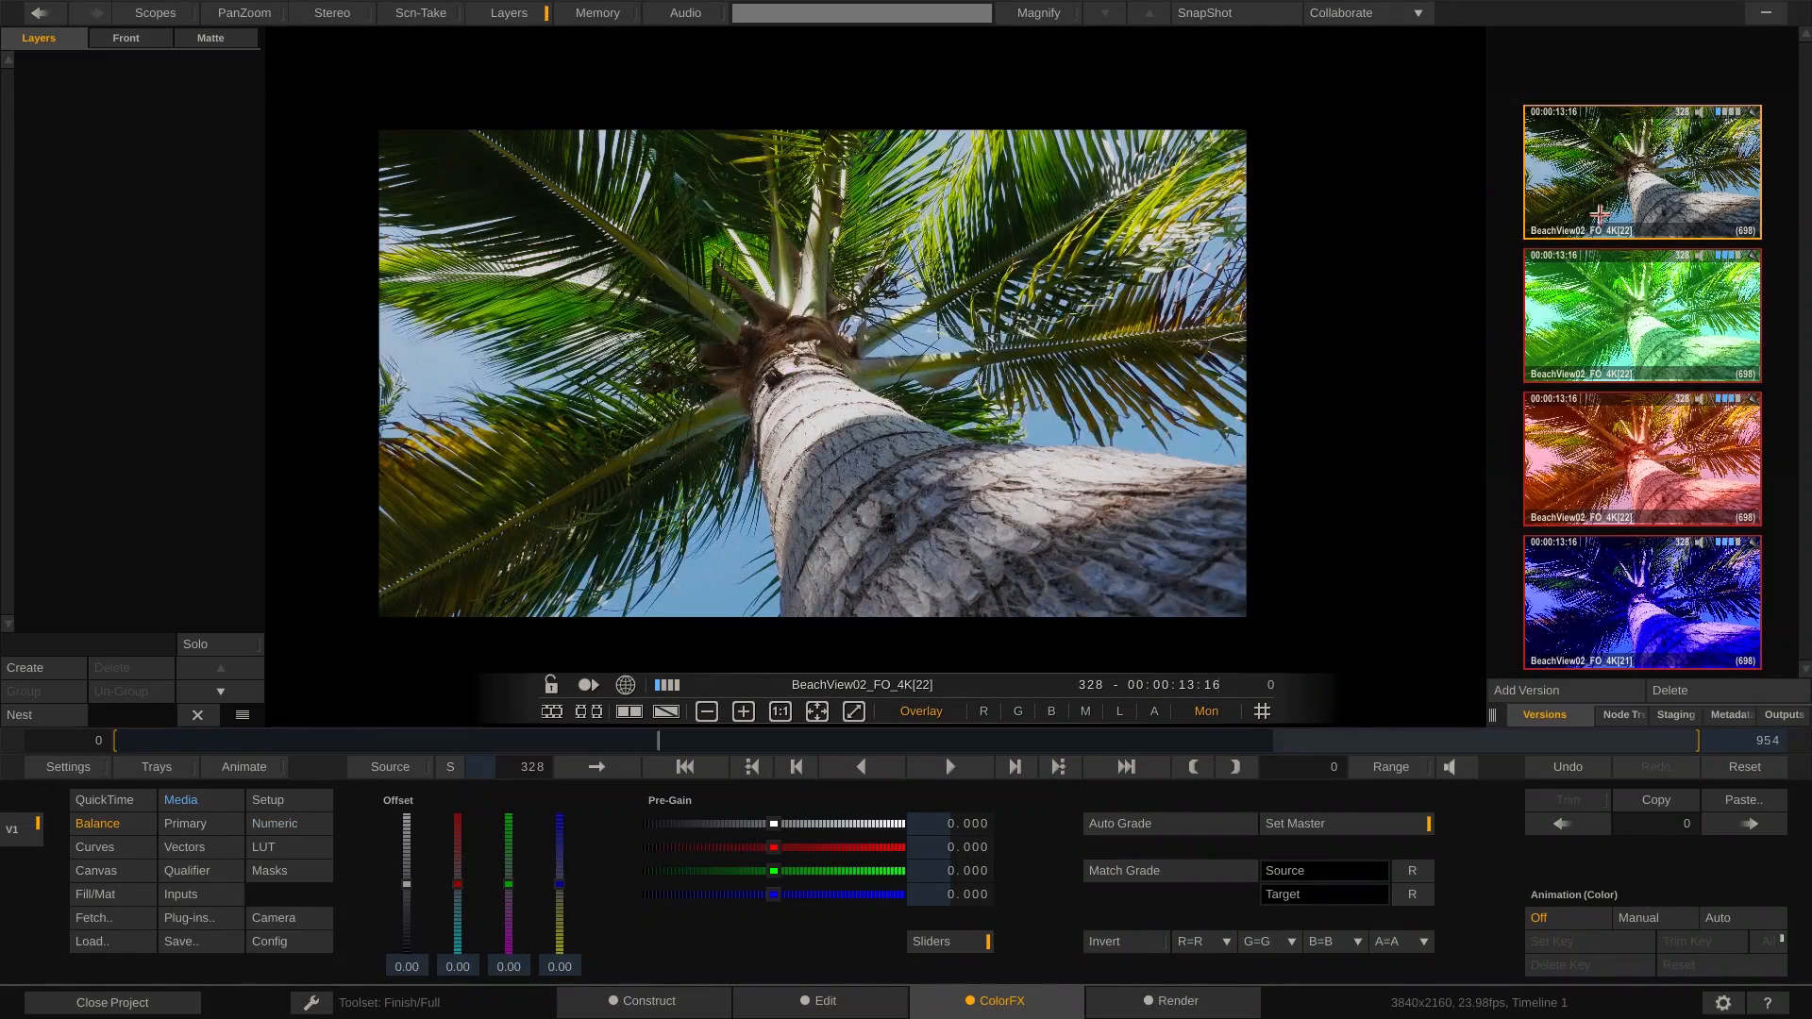
{"action": "left_click", "coordinate": [1597, 302]}
{"action": "left_click", "coordinate": [1598, 440]}
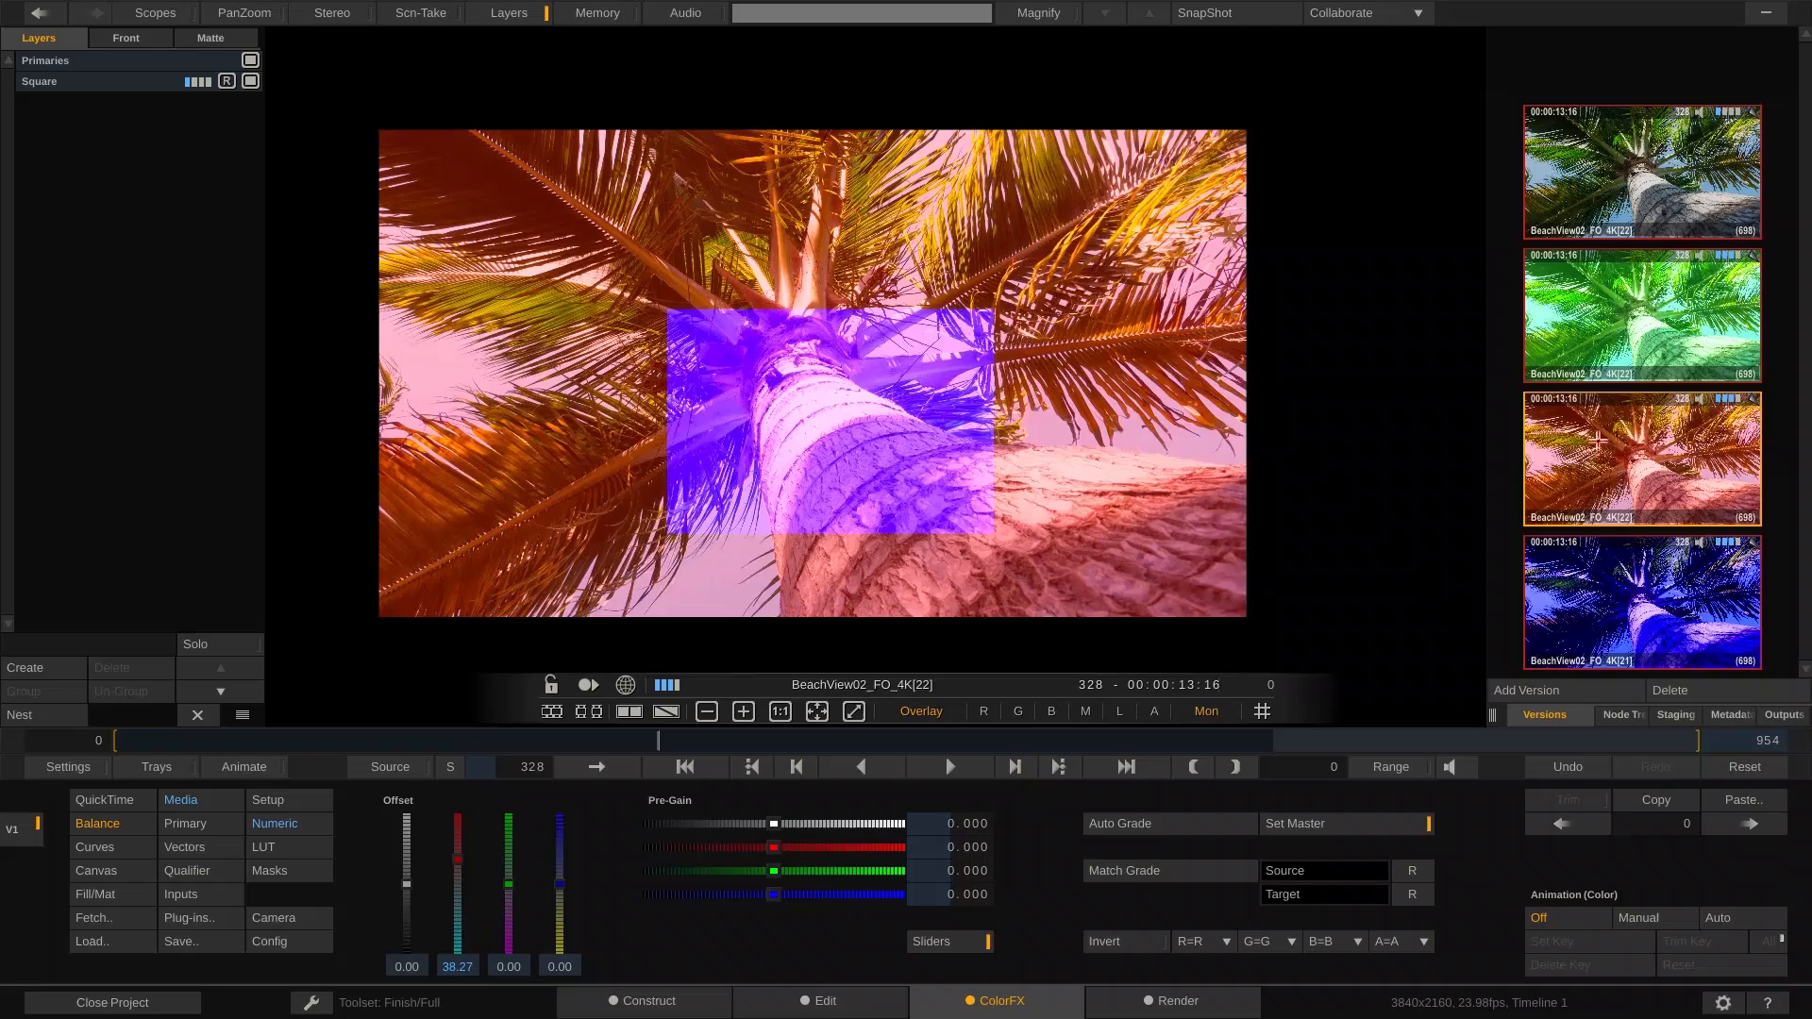
{"action": "left_click", "coordinate": [1607, 550]}
{"action": "left_click", "coordinate": [1616, 427]}
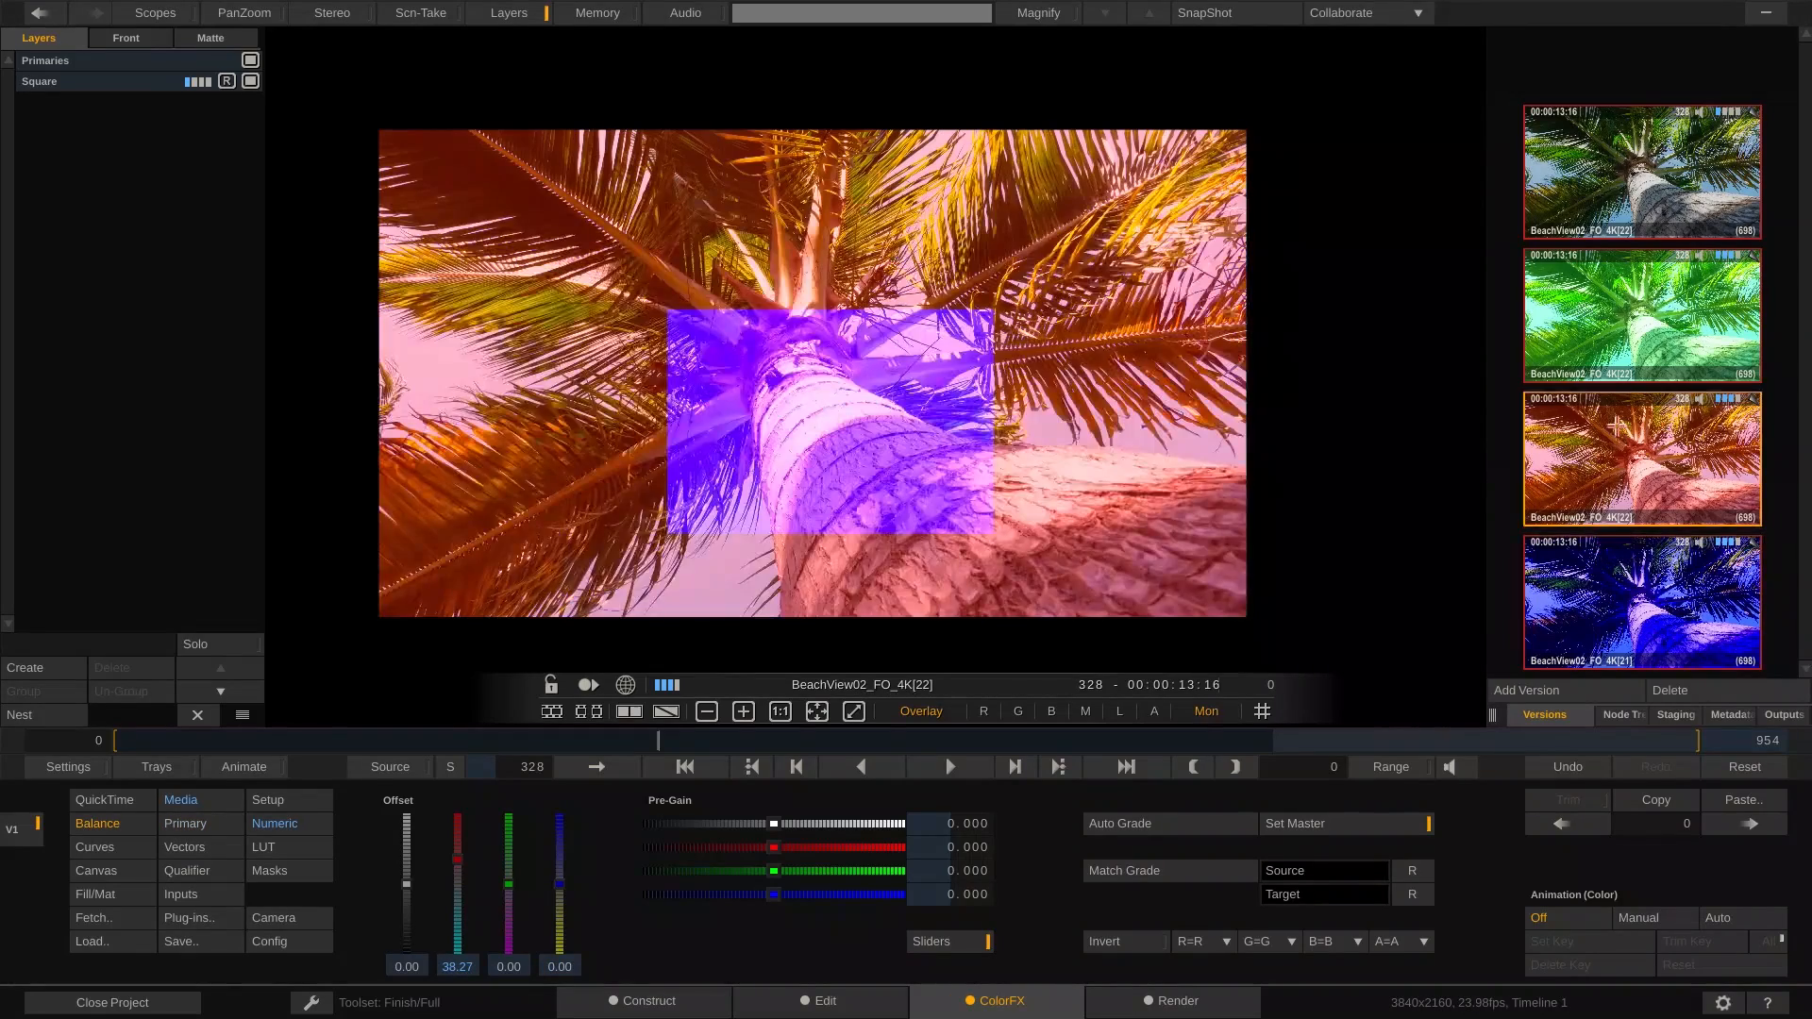
{"action": "left_click", "coordinate": [1614, 329]}
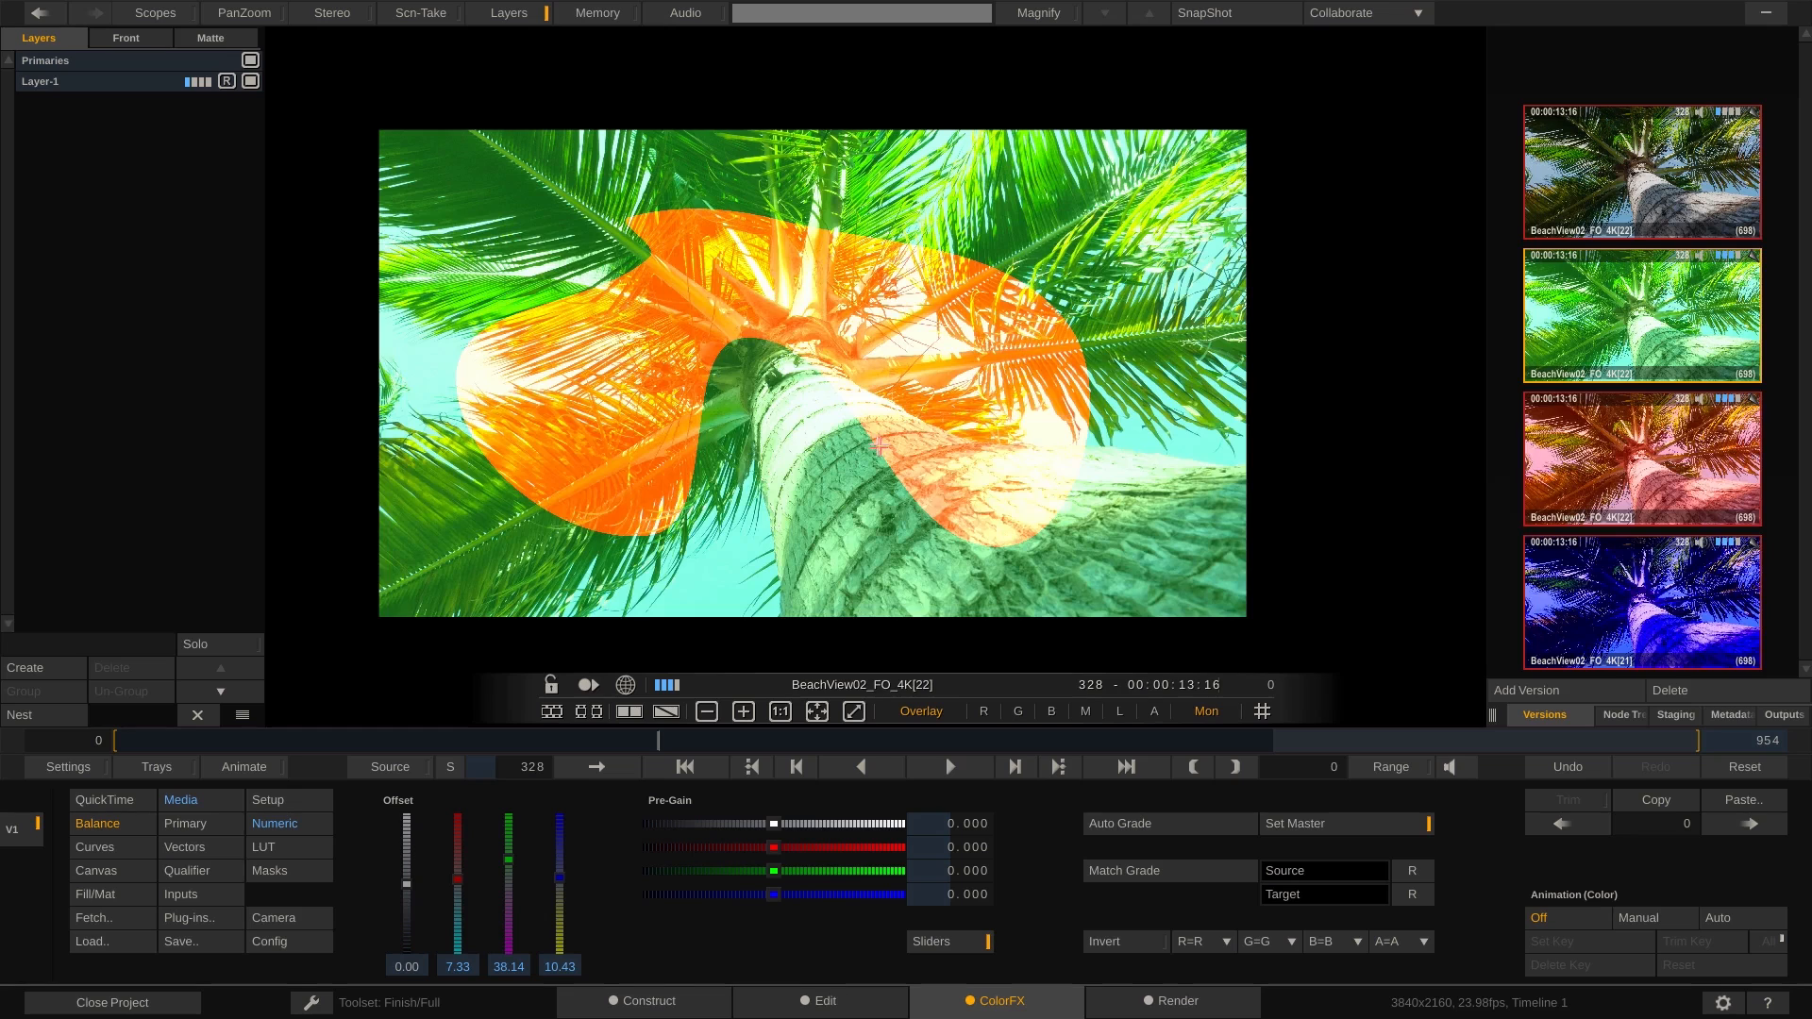
Delete the Circle layer from the blue version, Square from the red version and Layer-1 from the green version.
{"action": "left_click", "coordinate": [1644, 591]}
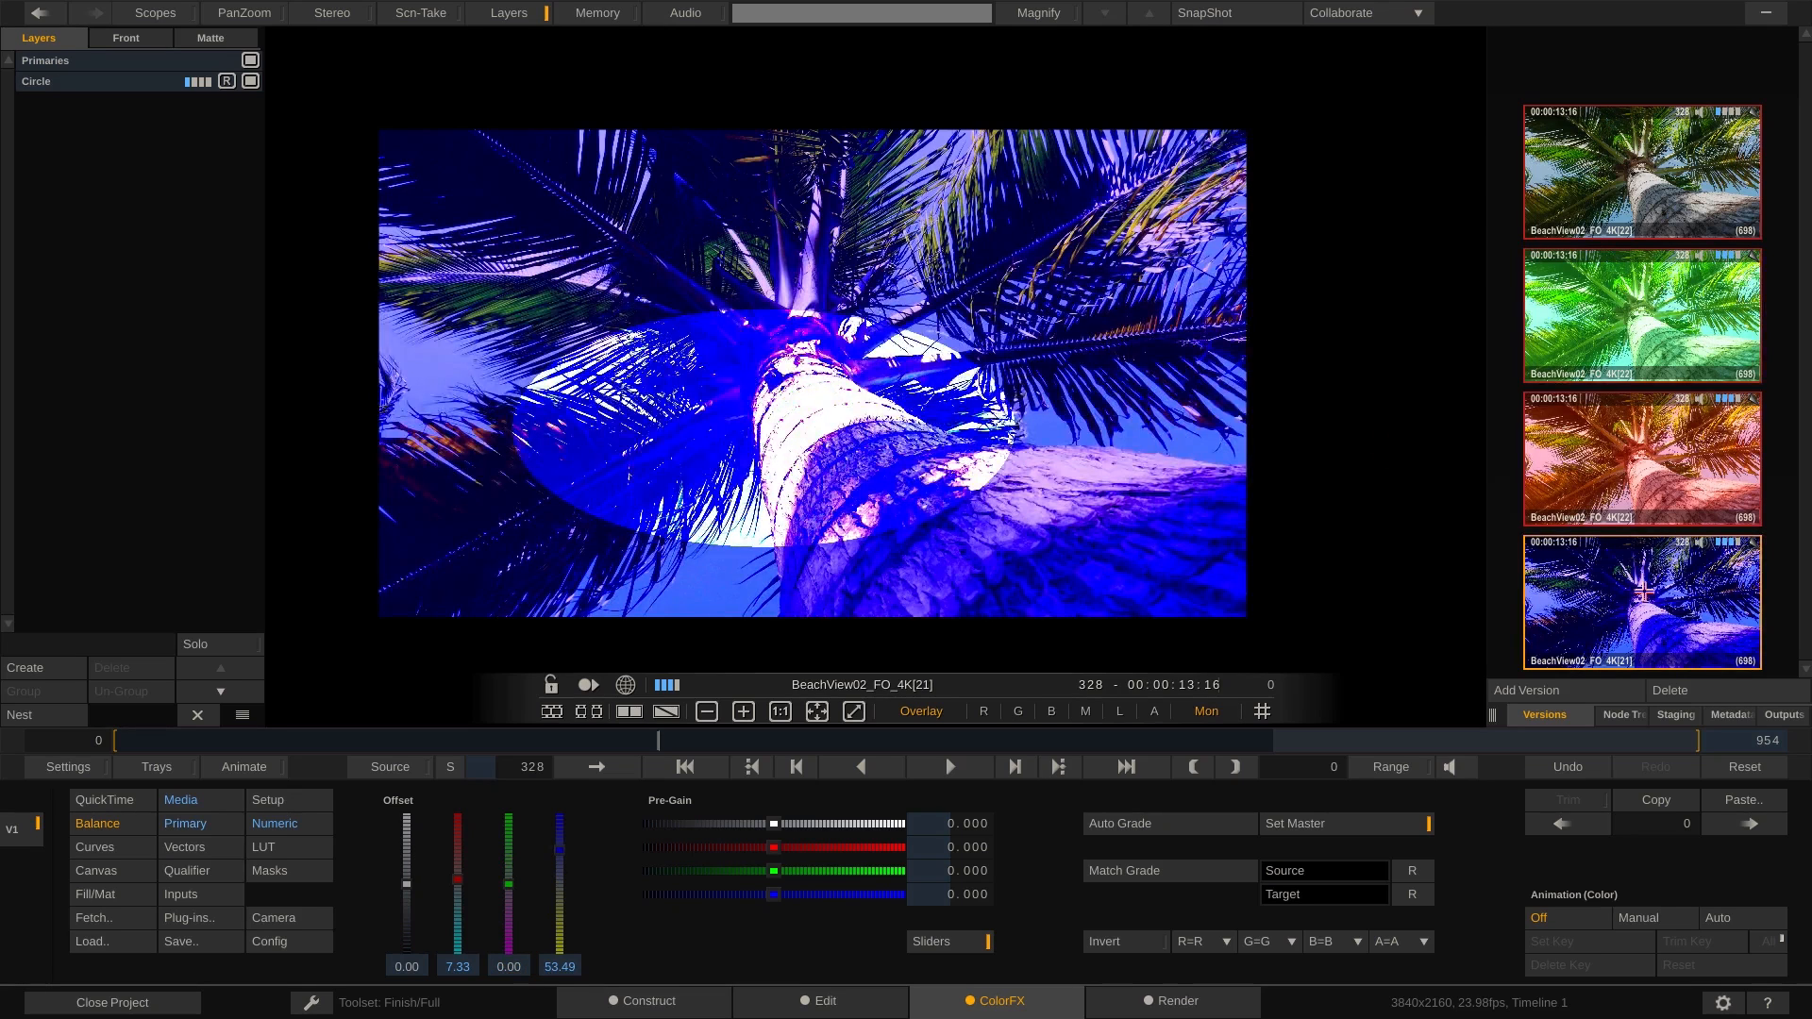
{"action": "left_click", "coordinate": [66, 85]}
{"action": "left_click", "coordinate": [111, 668]}
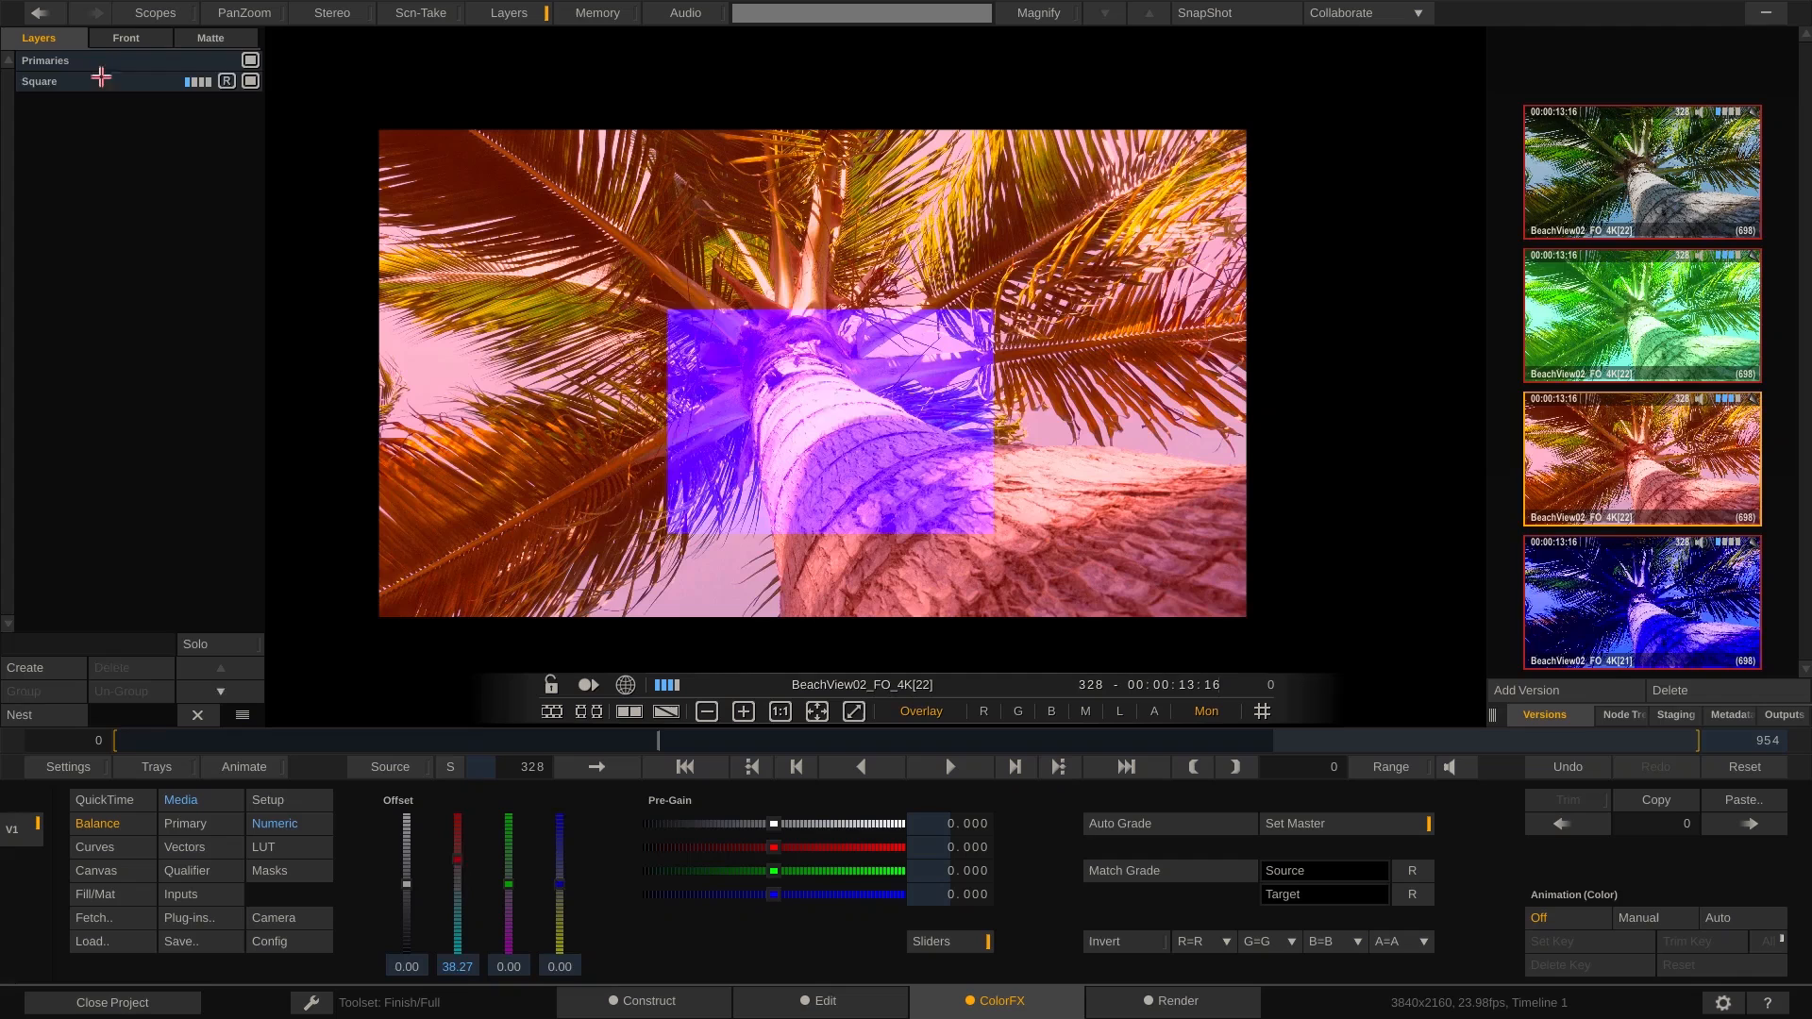
{"action": "left_click", "coordinate": [94, 81]}
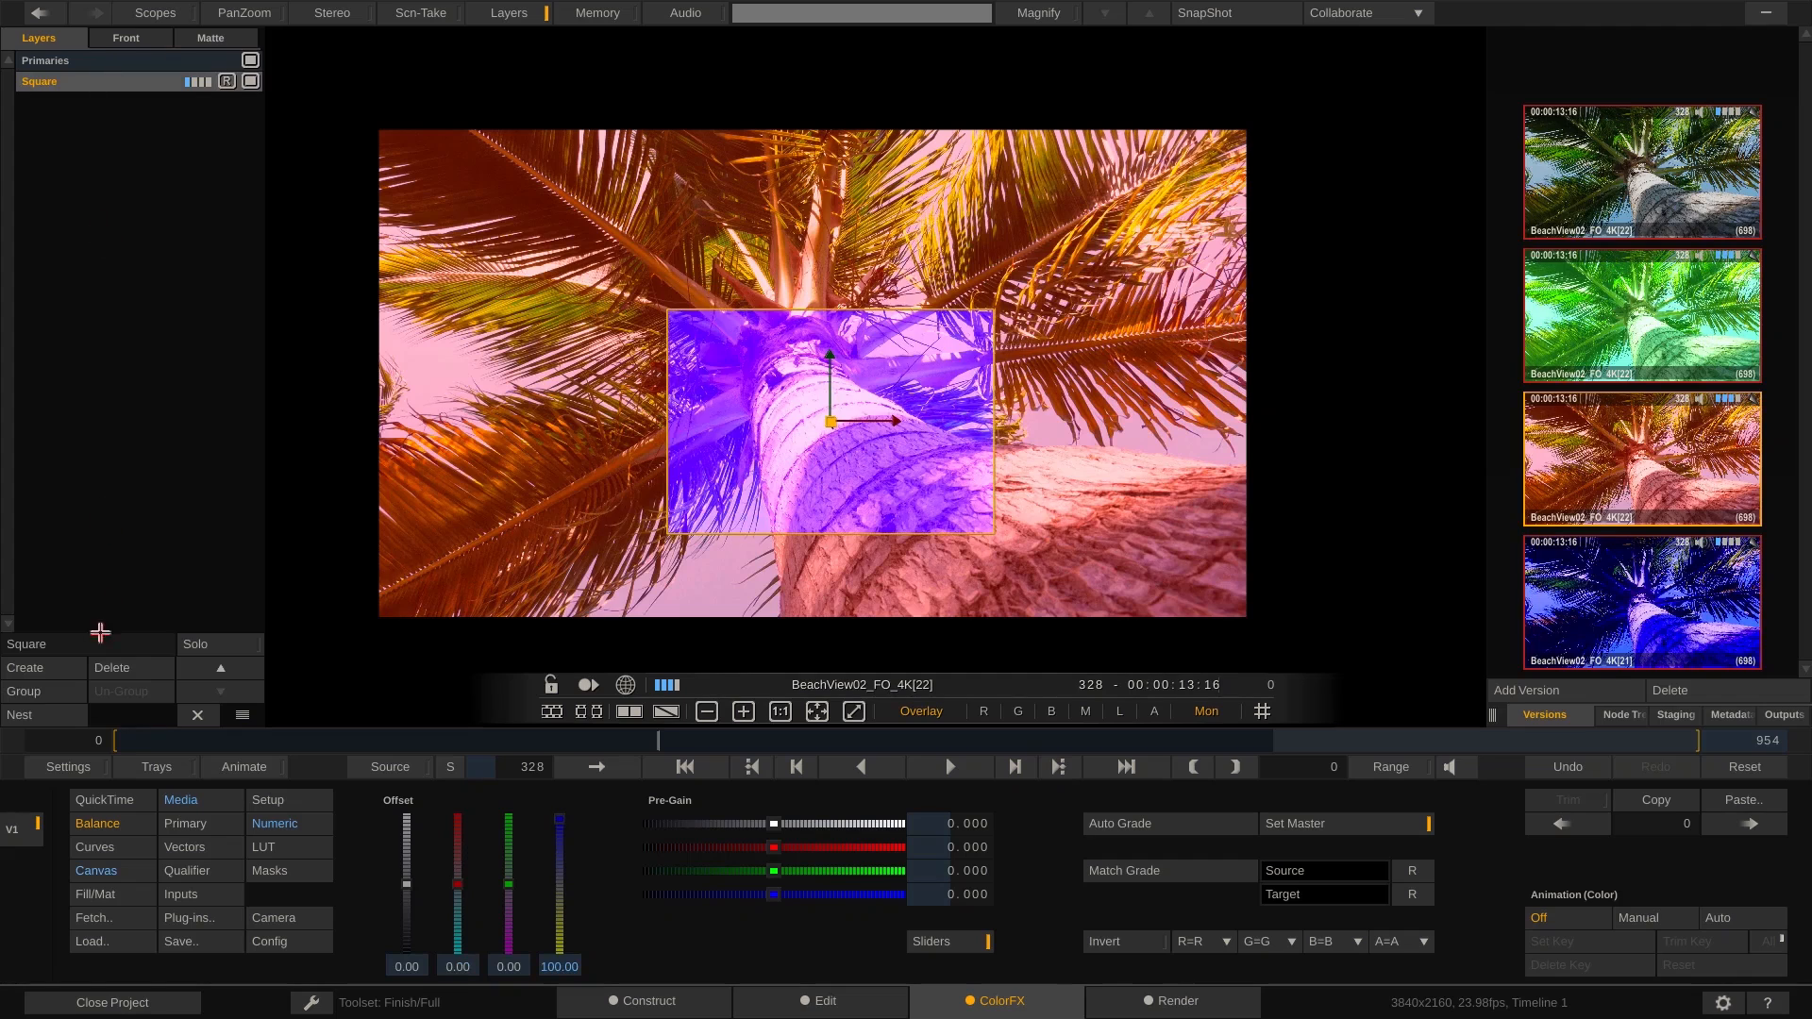
{"action": "left_click", "coordinate": [112, 668]}
{"action": "left_click", "coordinate": [1608, 293]}
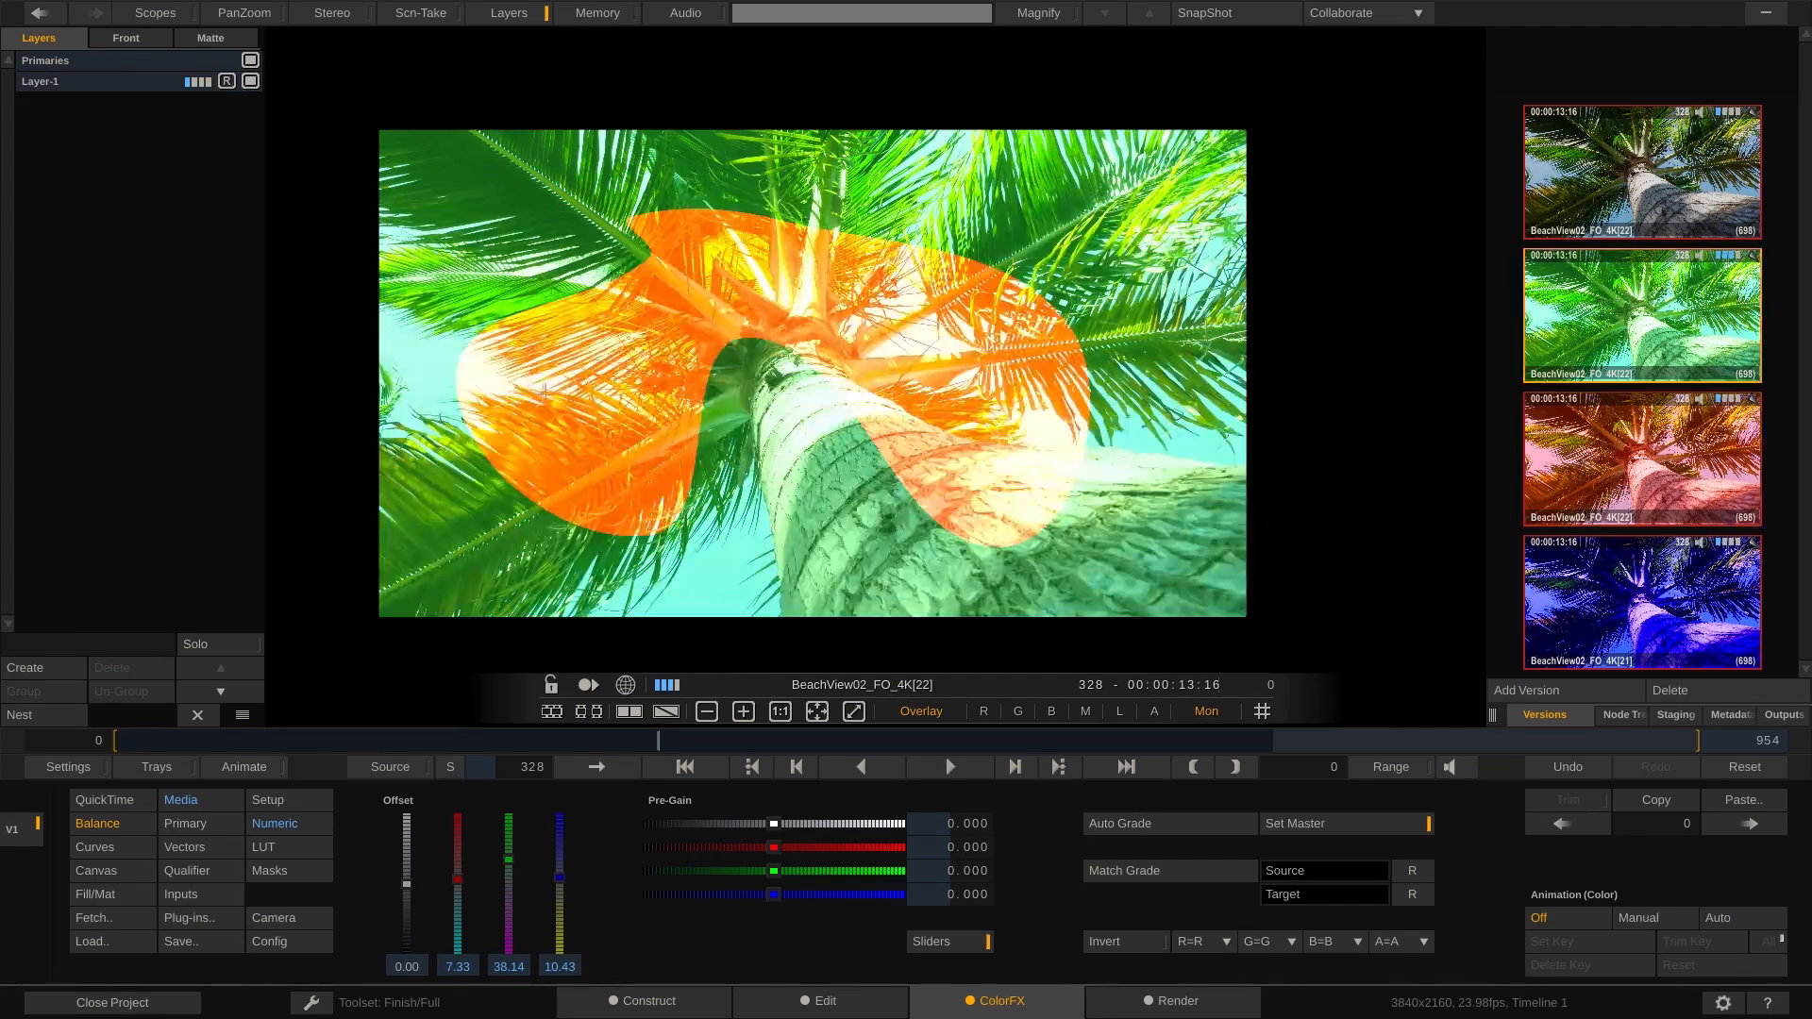
{"action": "left_click", "coordinate": [119, 83]}
{"action": "left_click", "coordinate": [122, 668]}
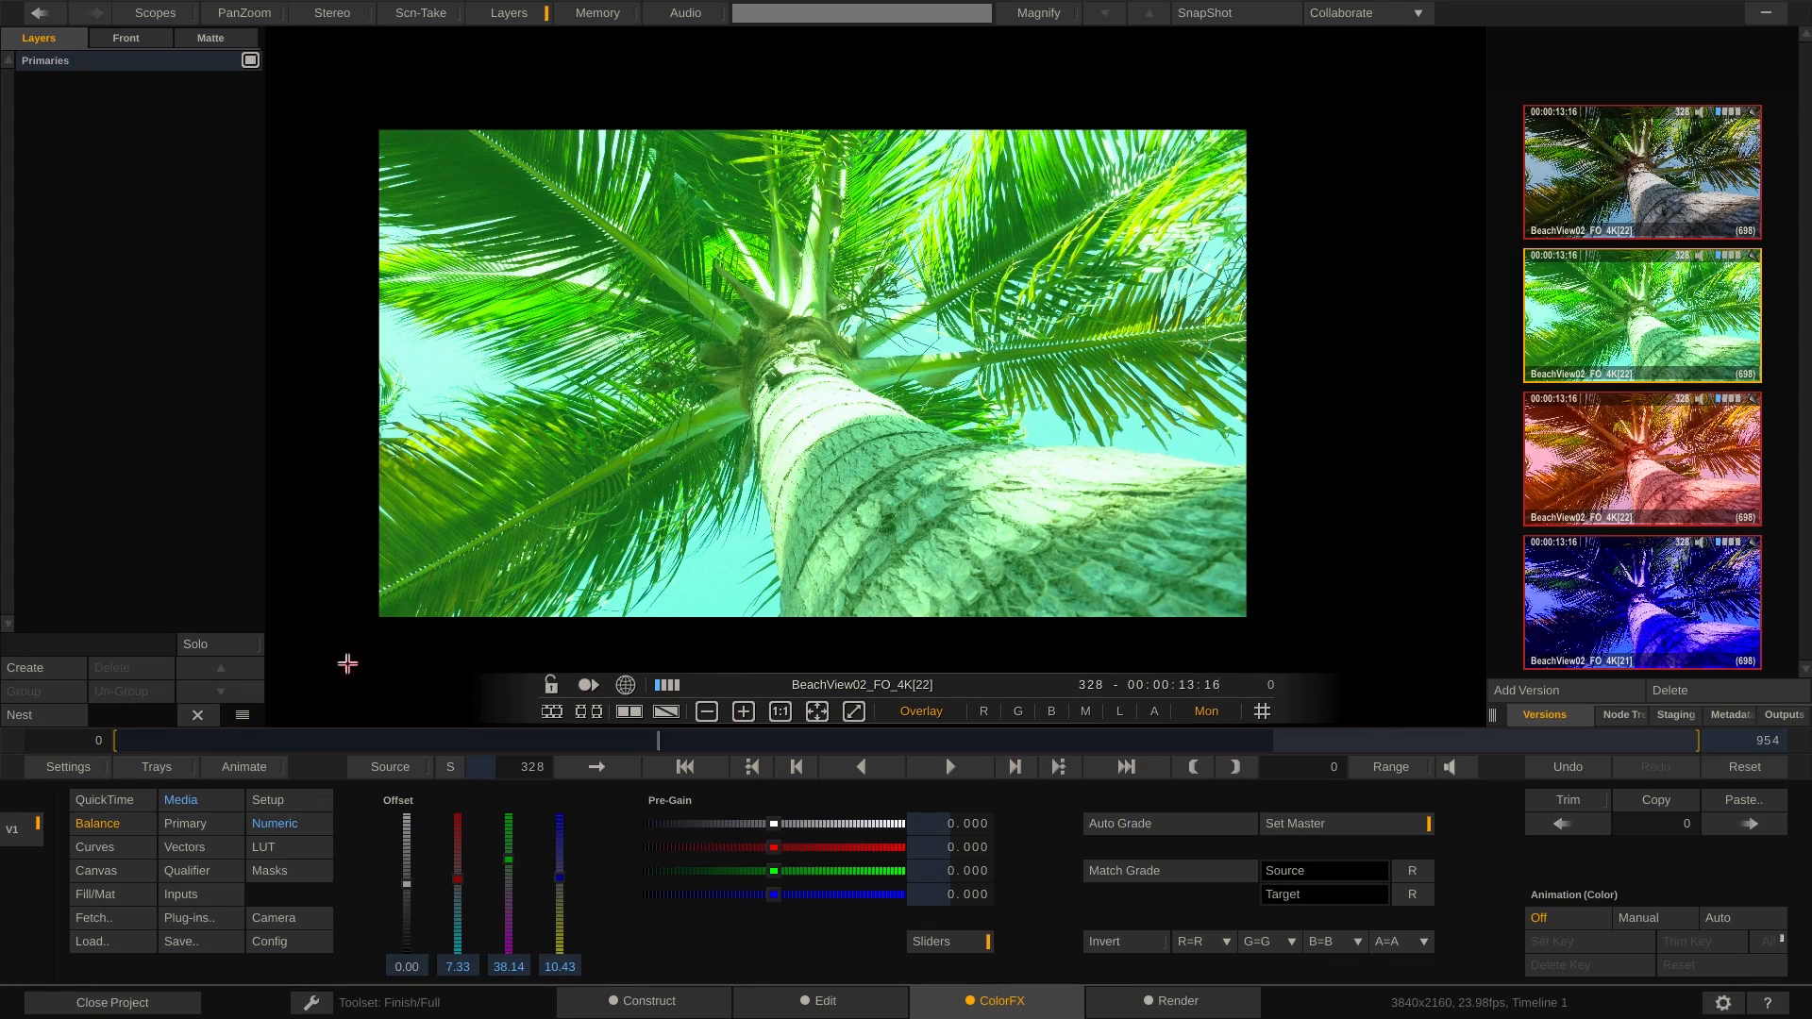
Show the trays, expand the project's grades tray and store the green version in it.
{"action": "left_click", "coordinate": [168, 760]}
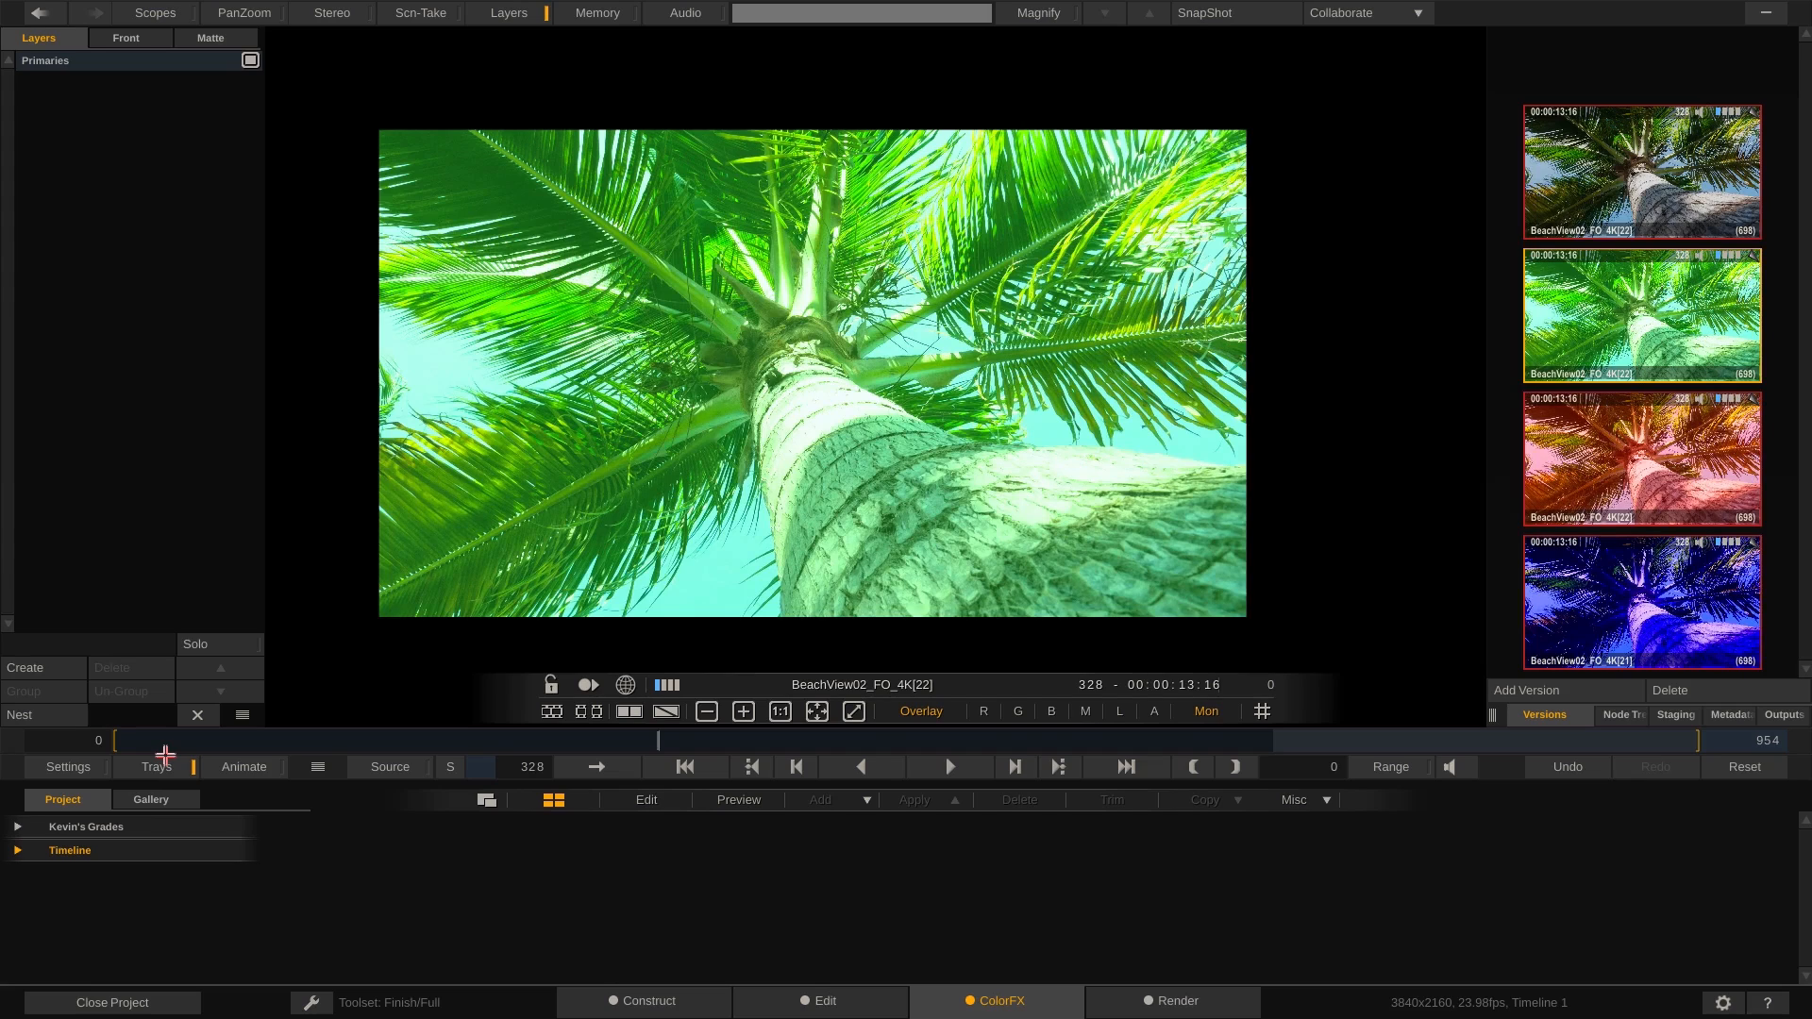
{"action": "left_click", "coordinate": [16, 828]}
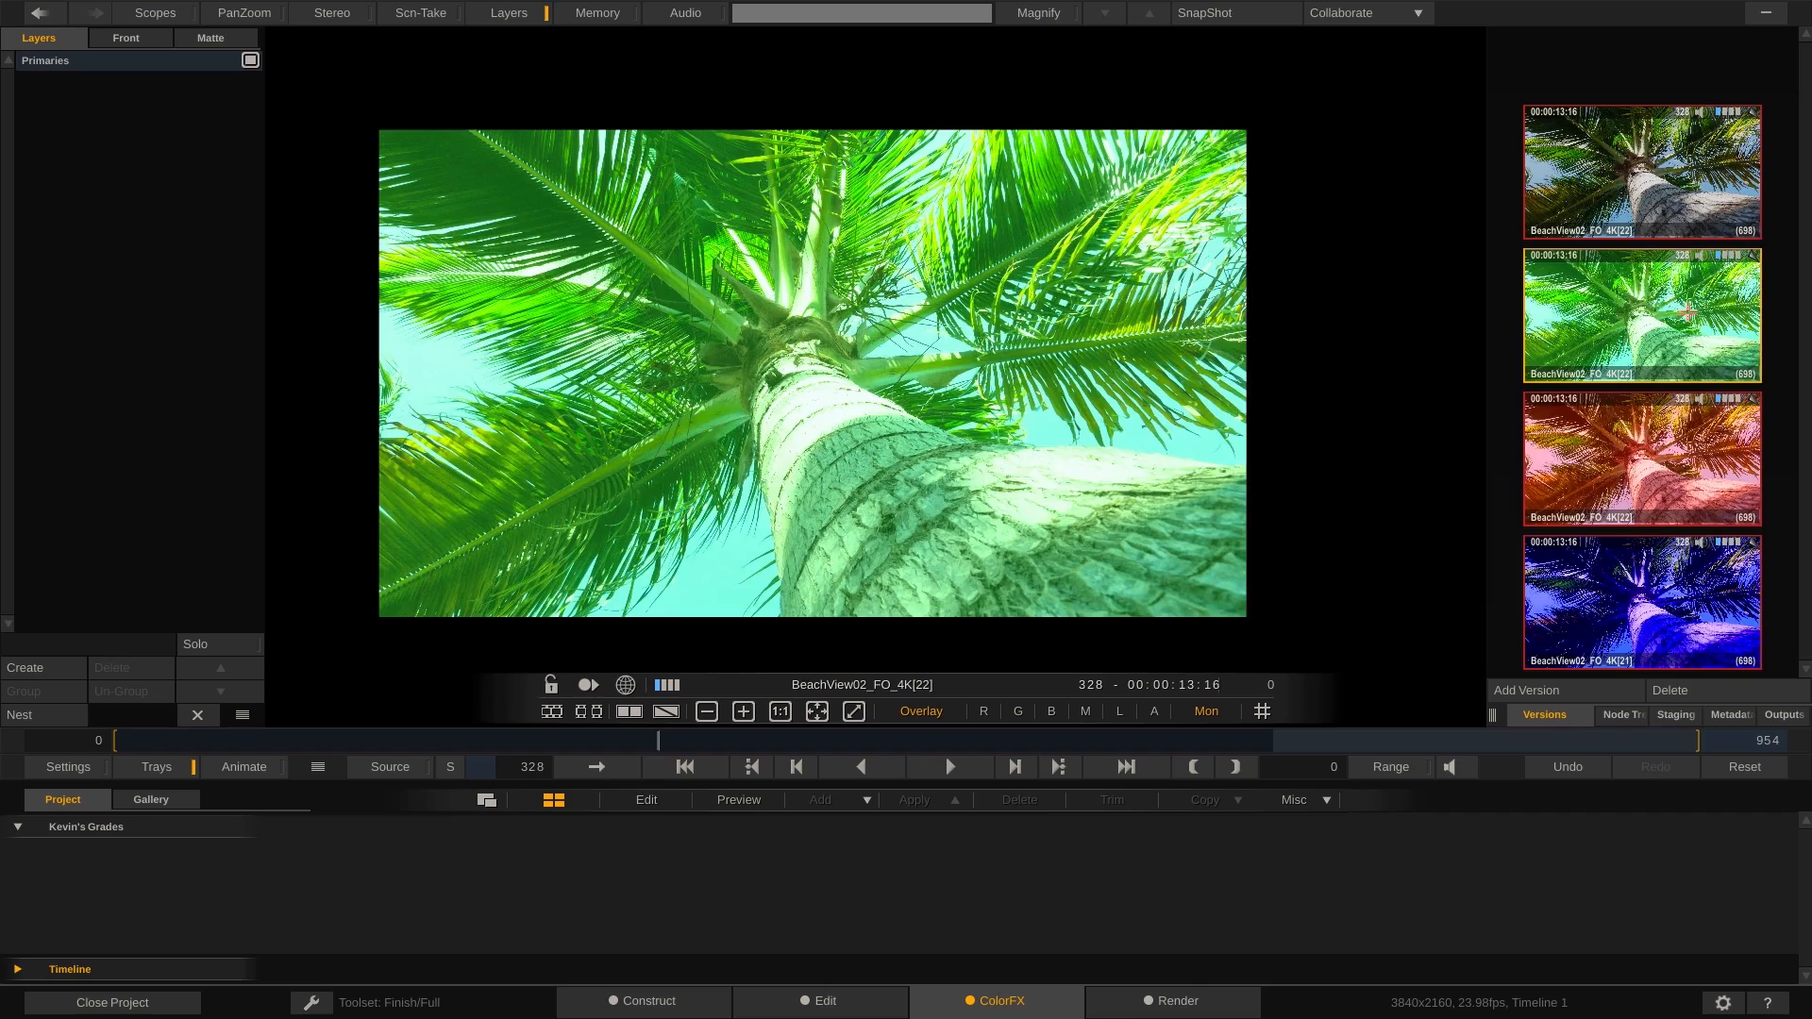
{"action": "left_click_drag", "start_coordinate": [1669, 309], "coordinate": [118, 886]}
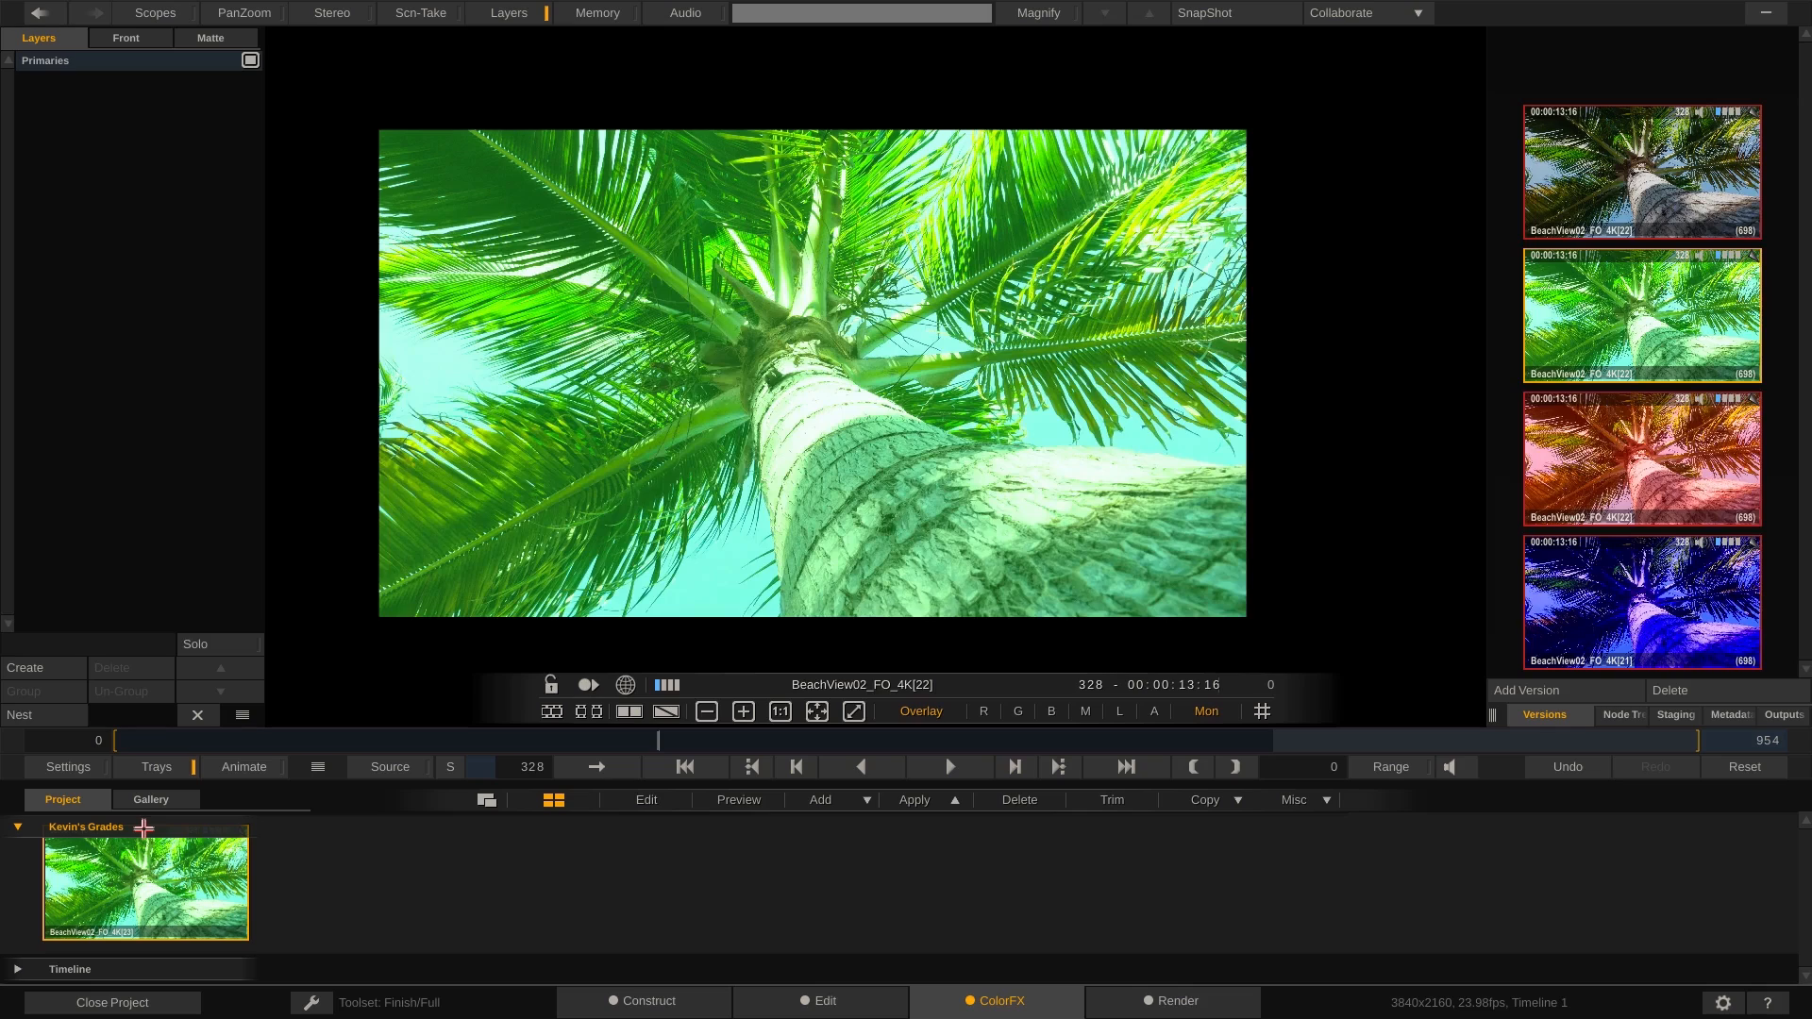
Rename the stored green clip in the tray as Green Grade.
{"action": "left_click", "coordinate": [638, 801]}
{"action": "left_click", "coordinate": [144, 884]}
{"action": "left_click_drag", "start_coordinate": [193, 922], "coordinate": [15, 915]}
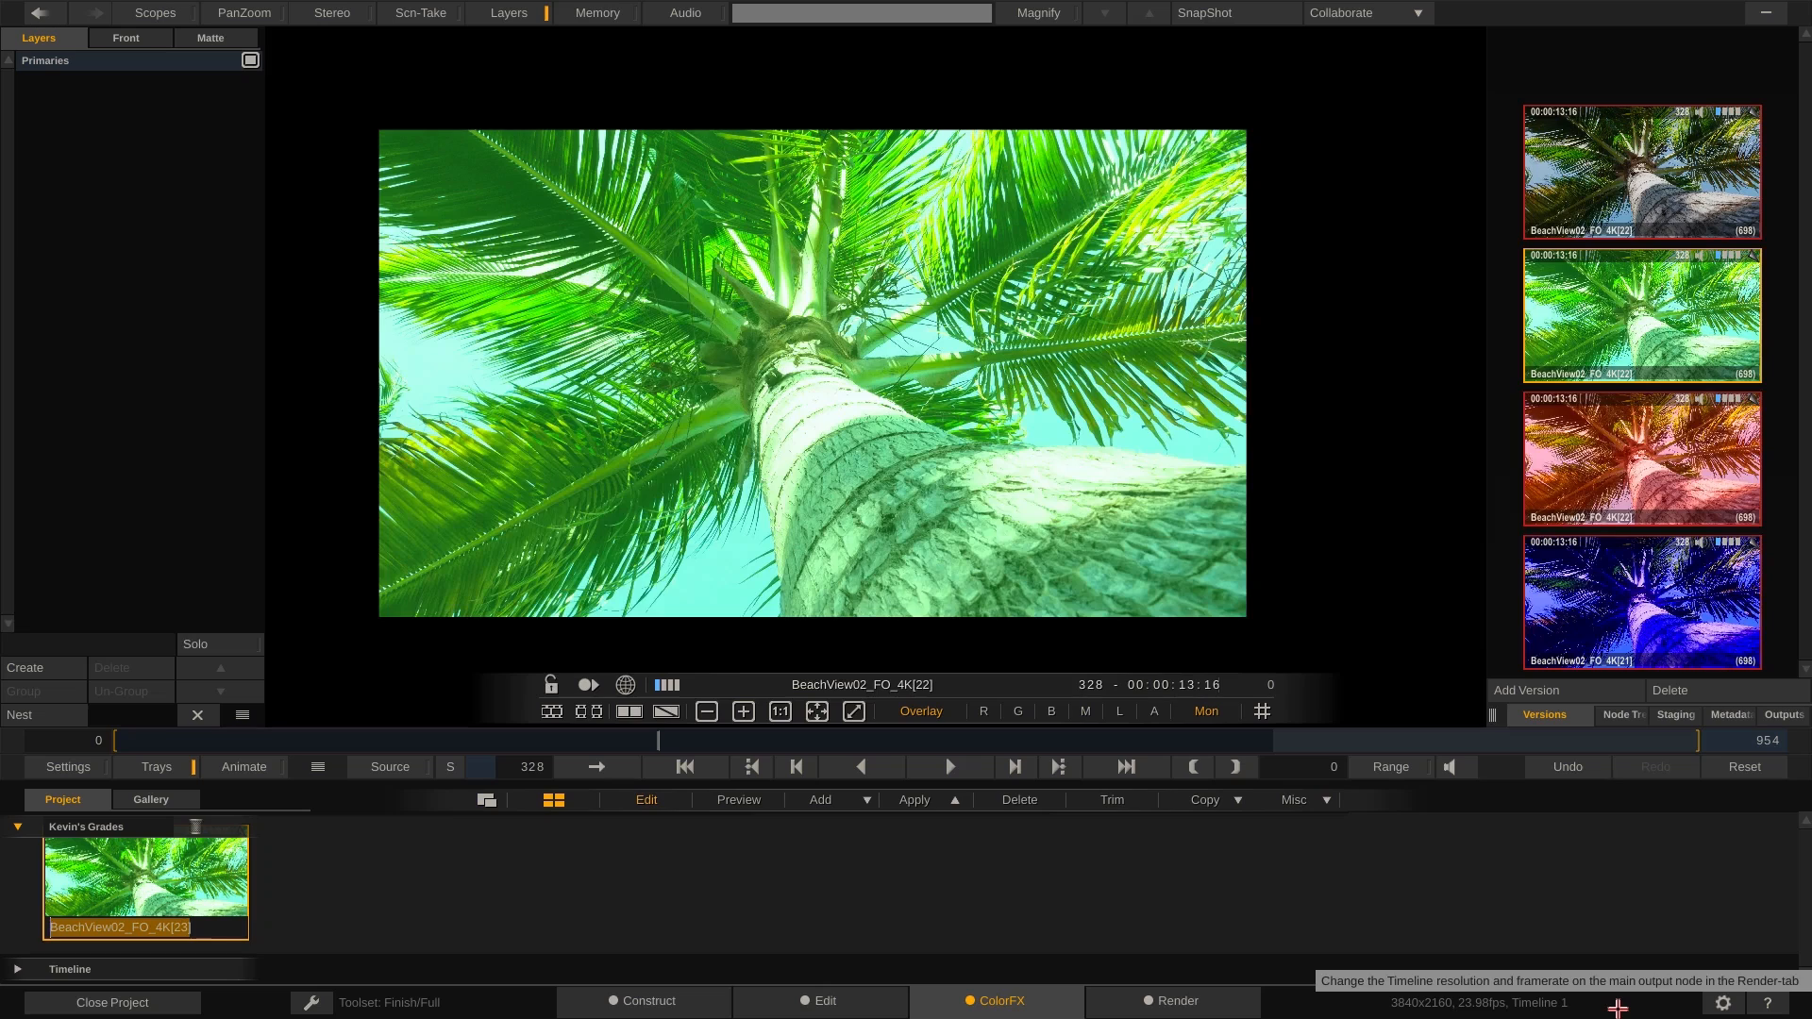
{"action": "type", "text": "Green Grade"}
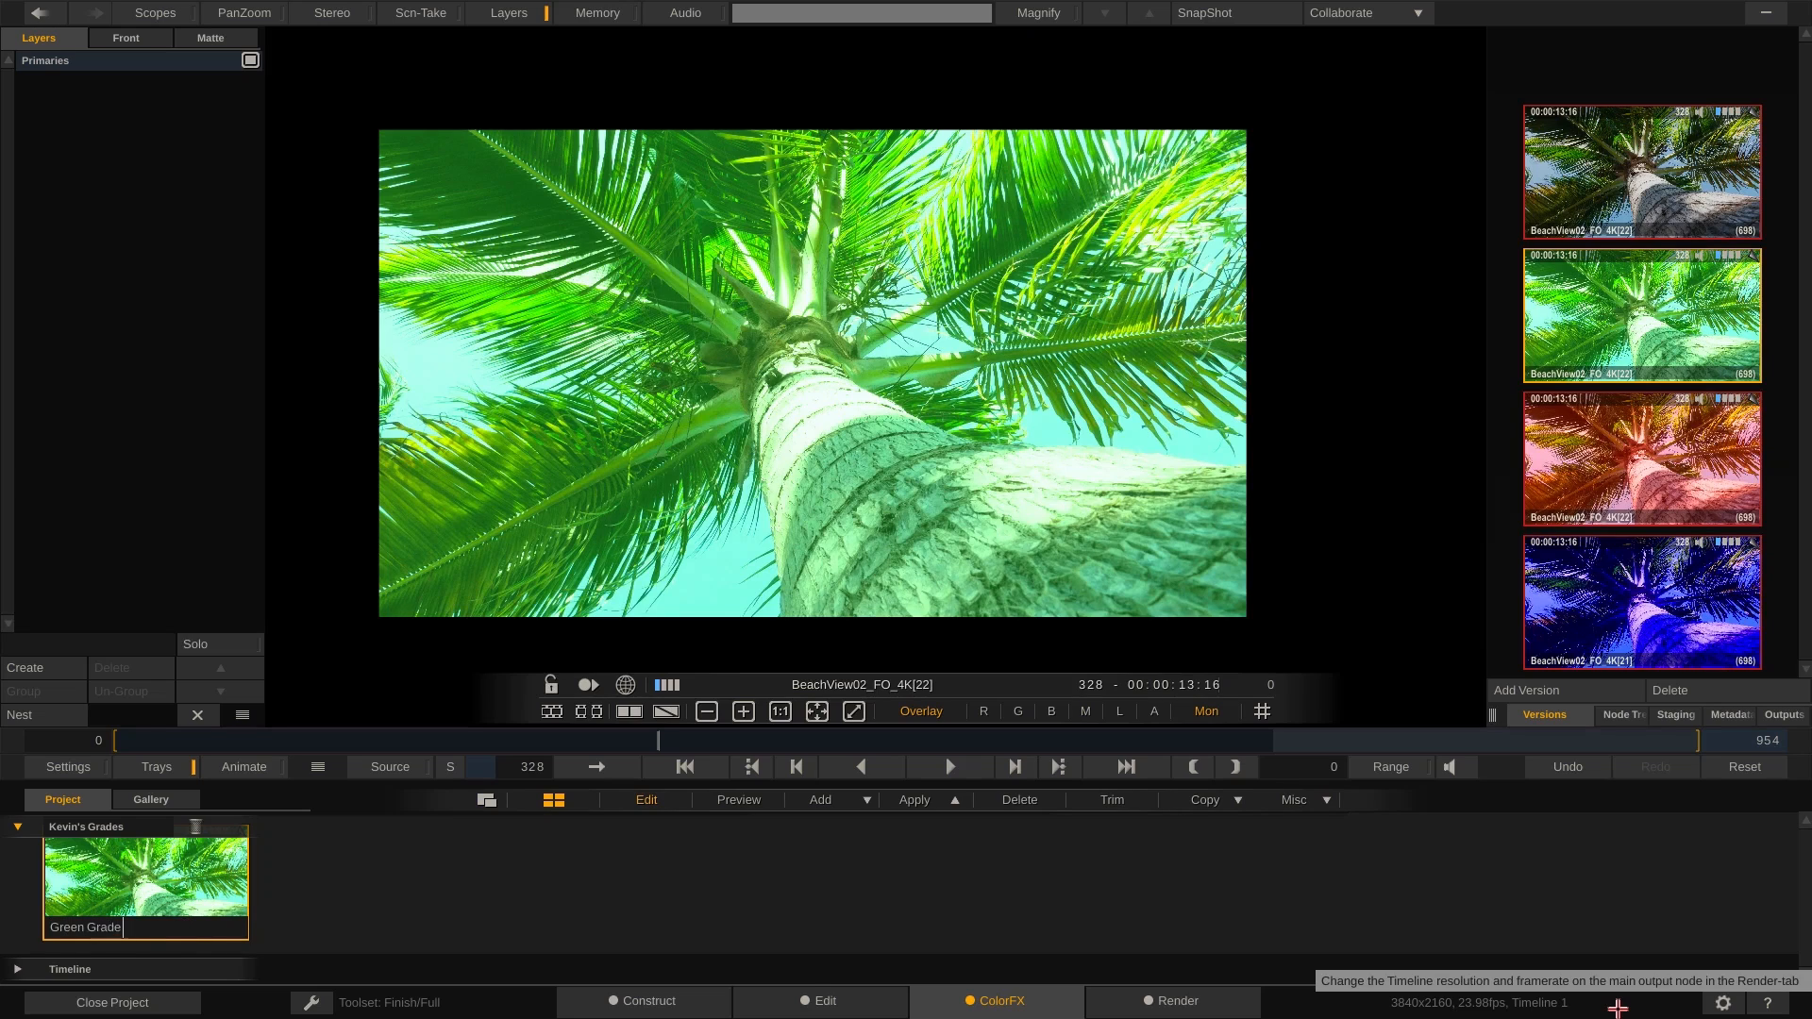
{"action": "key", "text": "Return"}
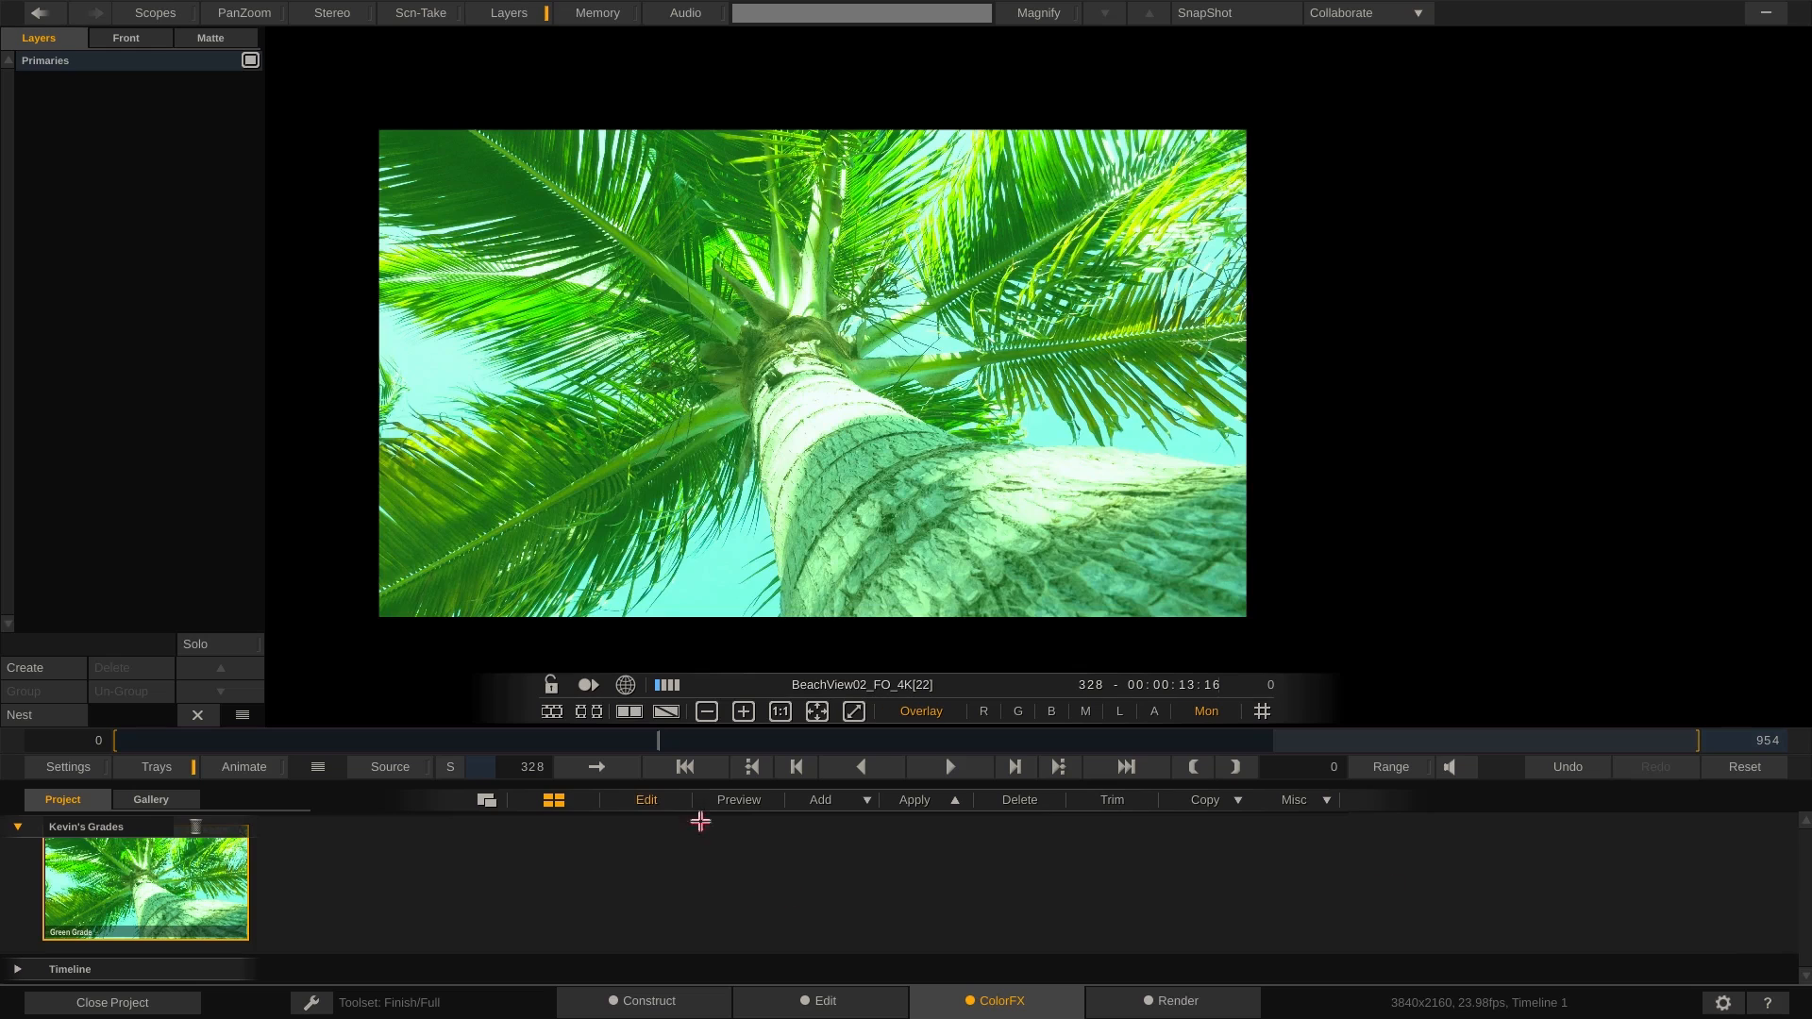
Store the blue version in the same grades tray and name it Blue Grade.
{"action": "mouse_move", "coordinate": [1801, 445]}
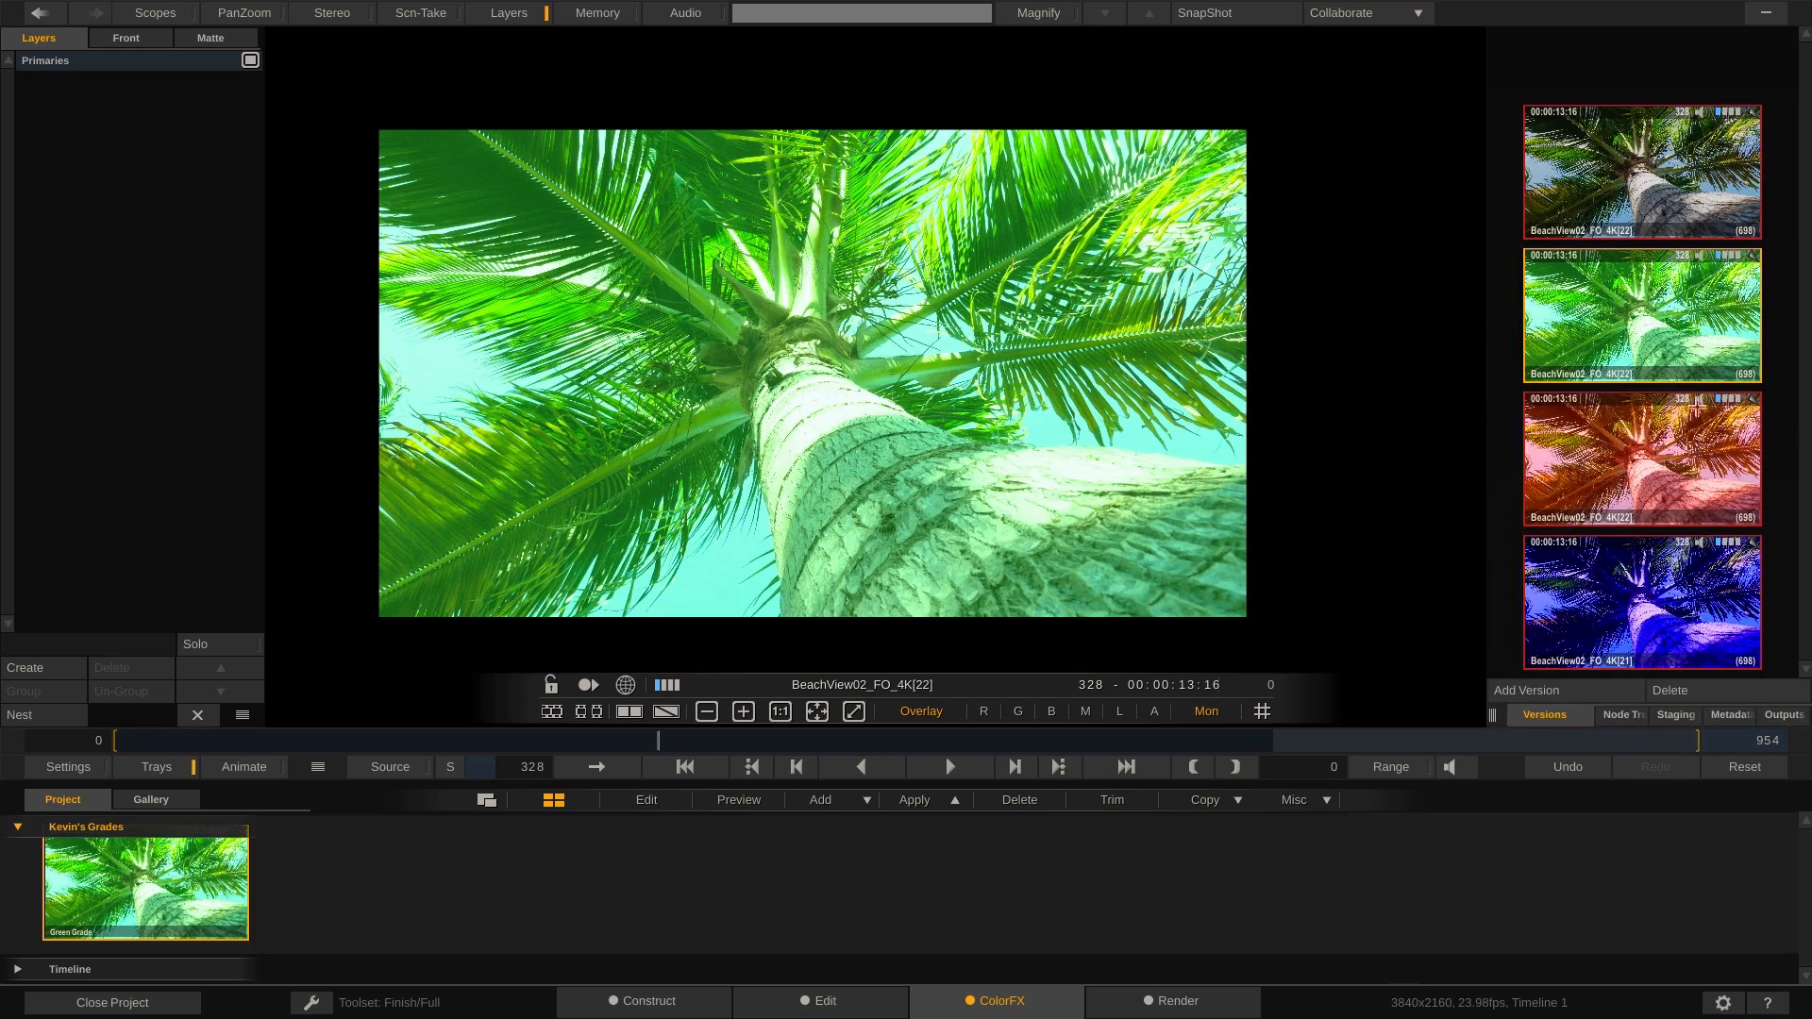
{"action": "left_click_drag", "start_coordinate": [1637, 575], "coordinate": [375, 859]}
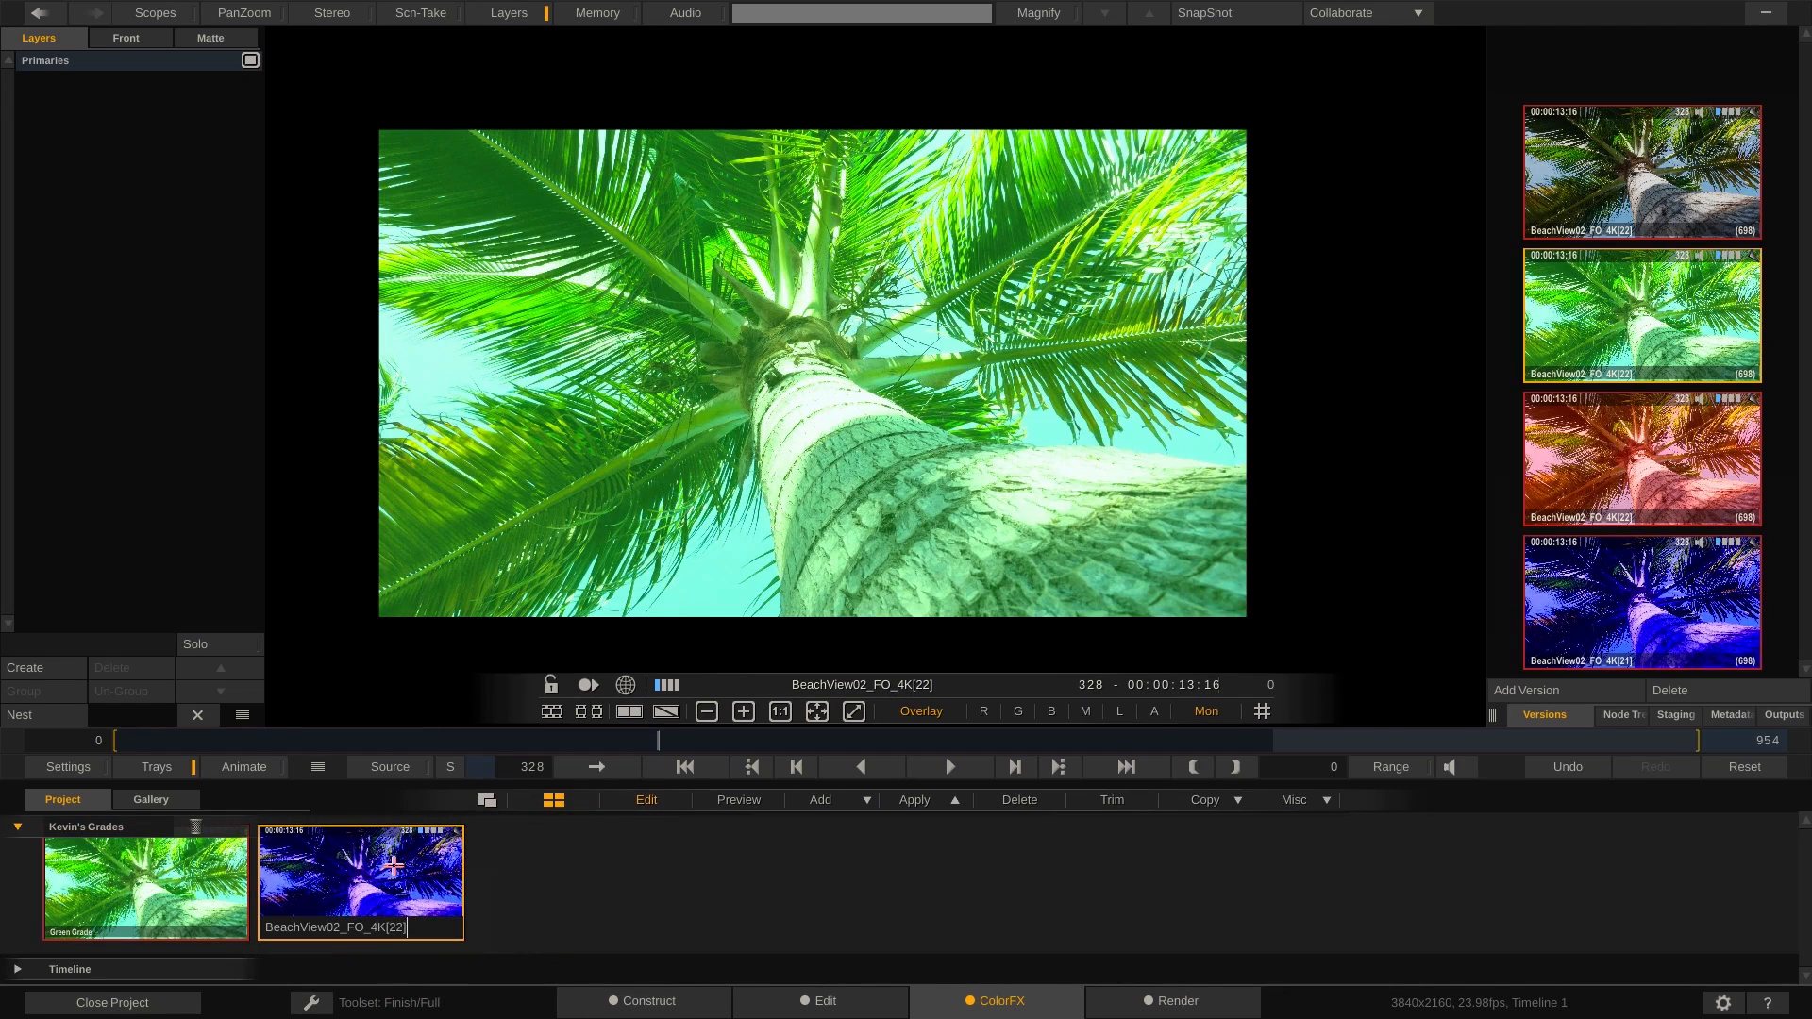
{"action": "type", "text": "Blue Grade"}
{"action": "key", "text": "Return"}
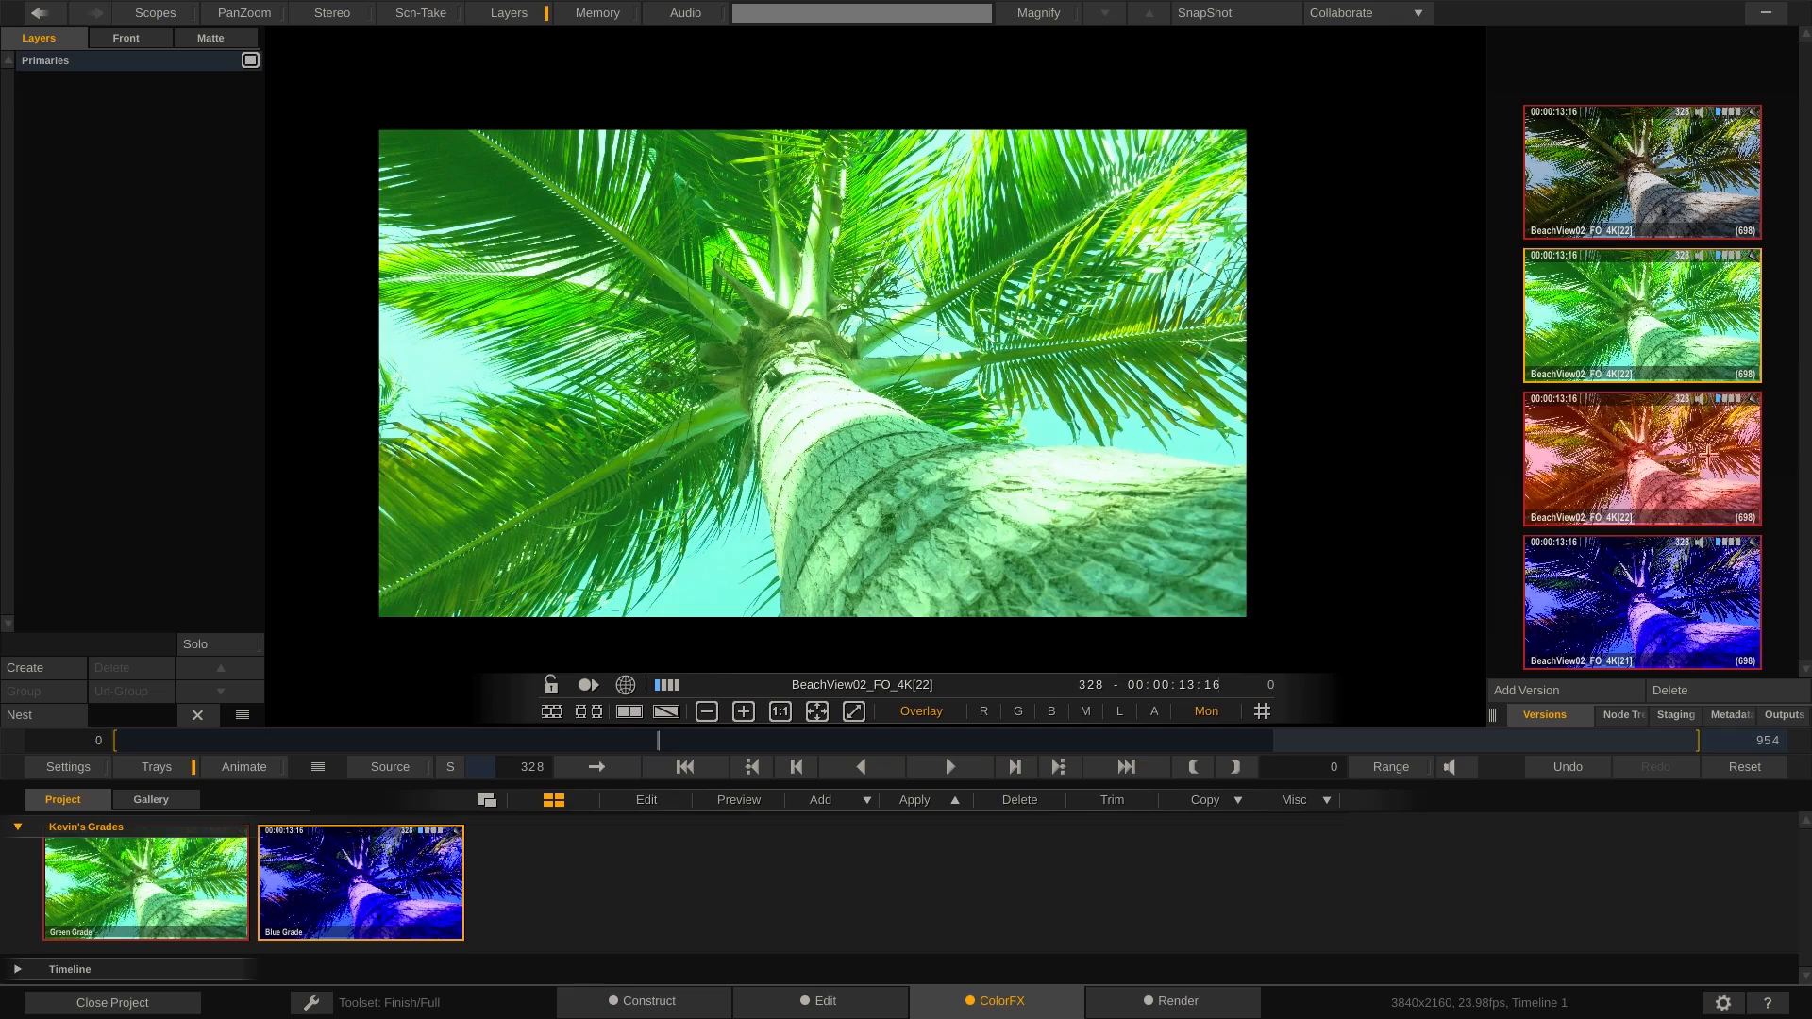
Store the red version in the grades tray and name it Red Grade.
{"action": "left_click_drag", "start_coordinate": [1708, 453], "coordinate": [566, 849]}
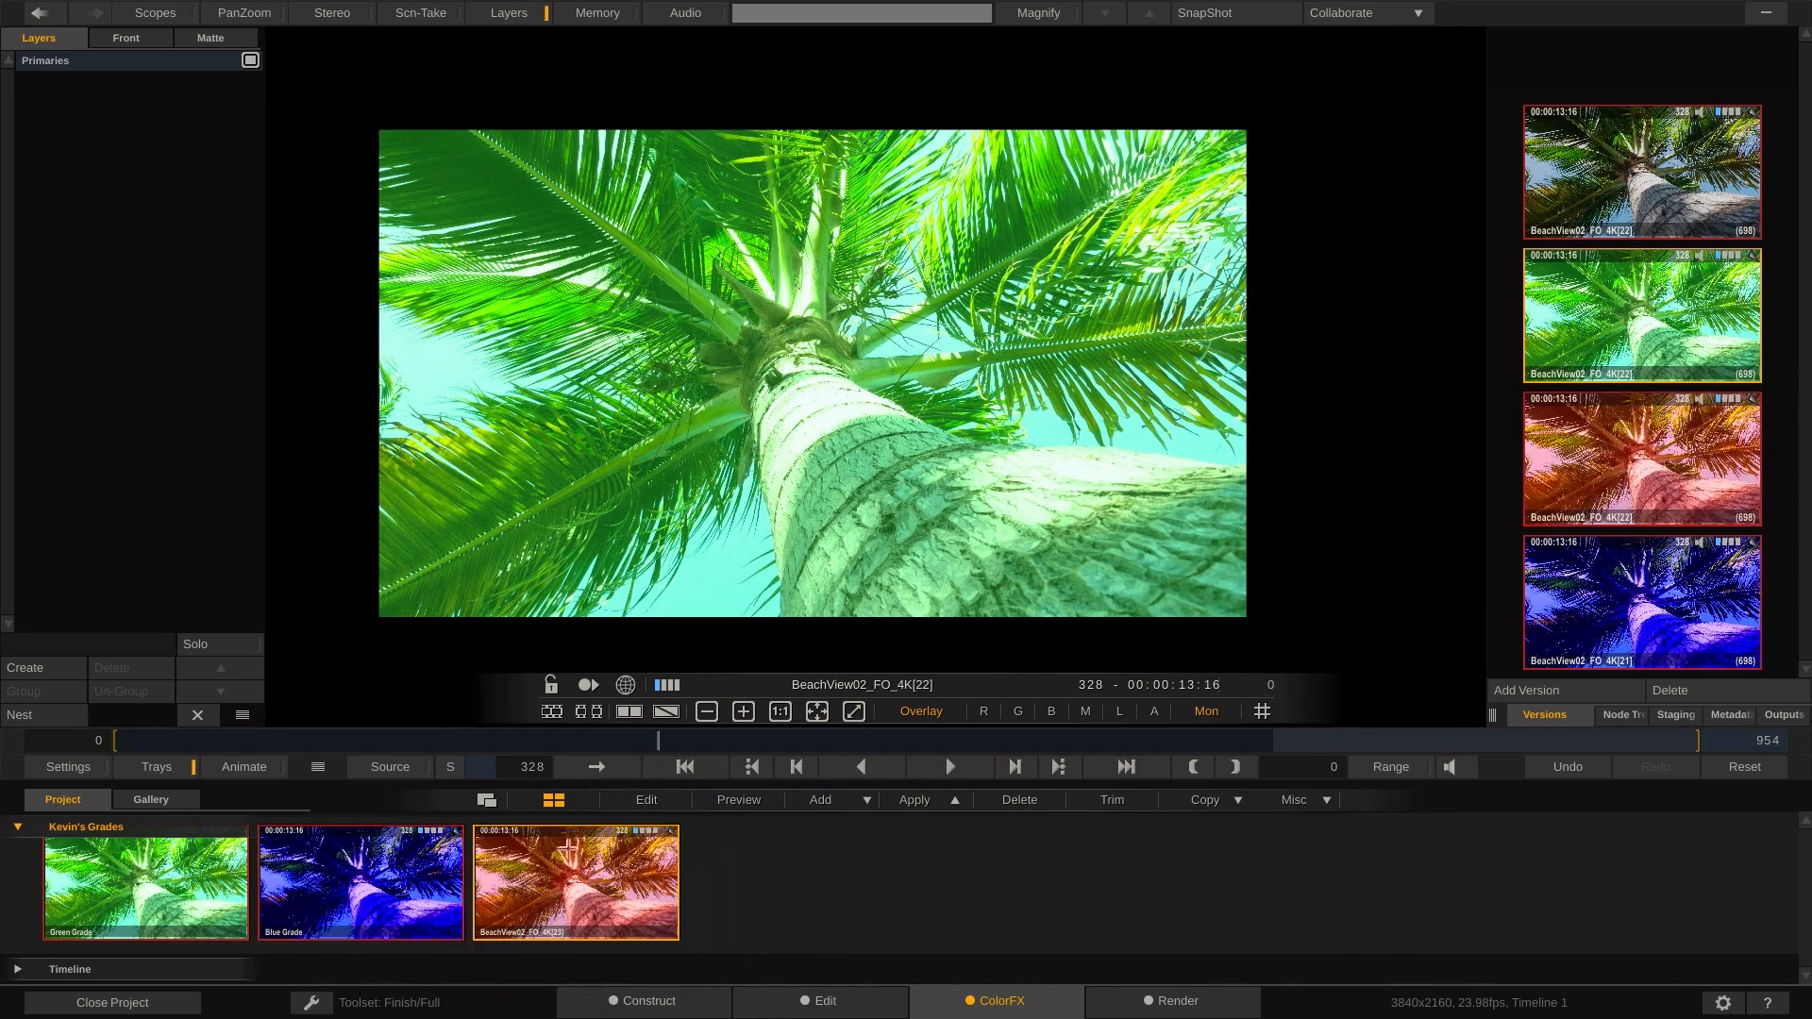
{"action": "left_click", "coordinate": [647, 800]}
{"action": "left_click", "coordinate": [588, 881]}
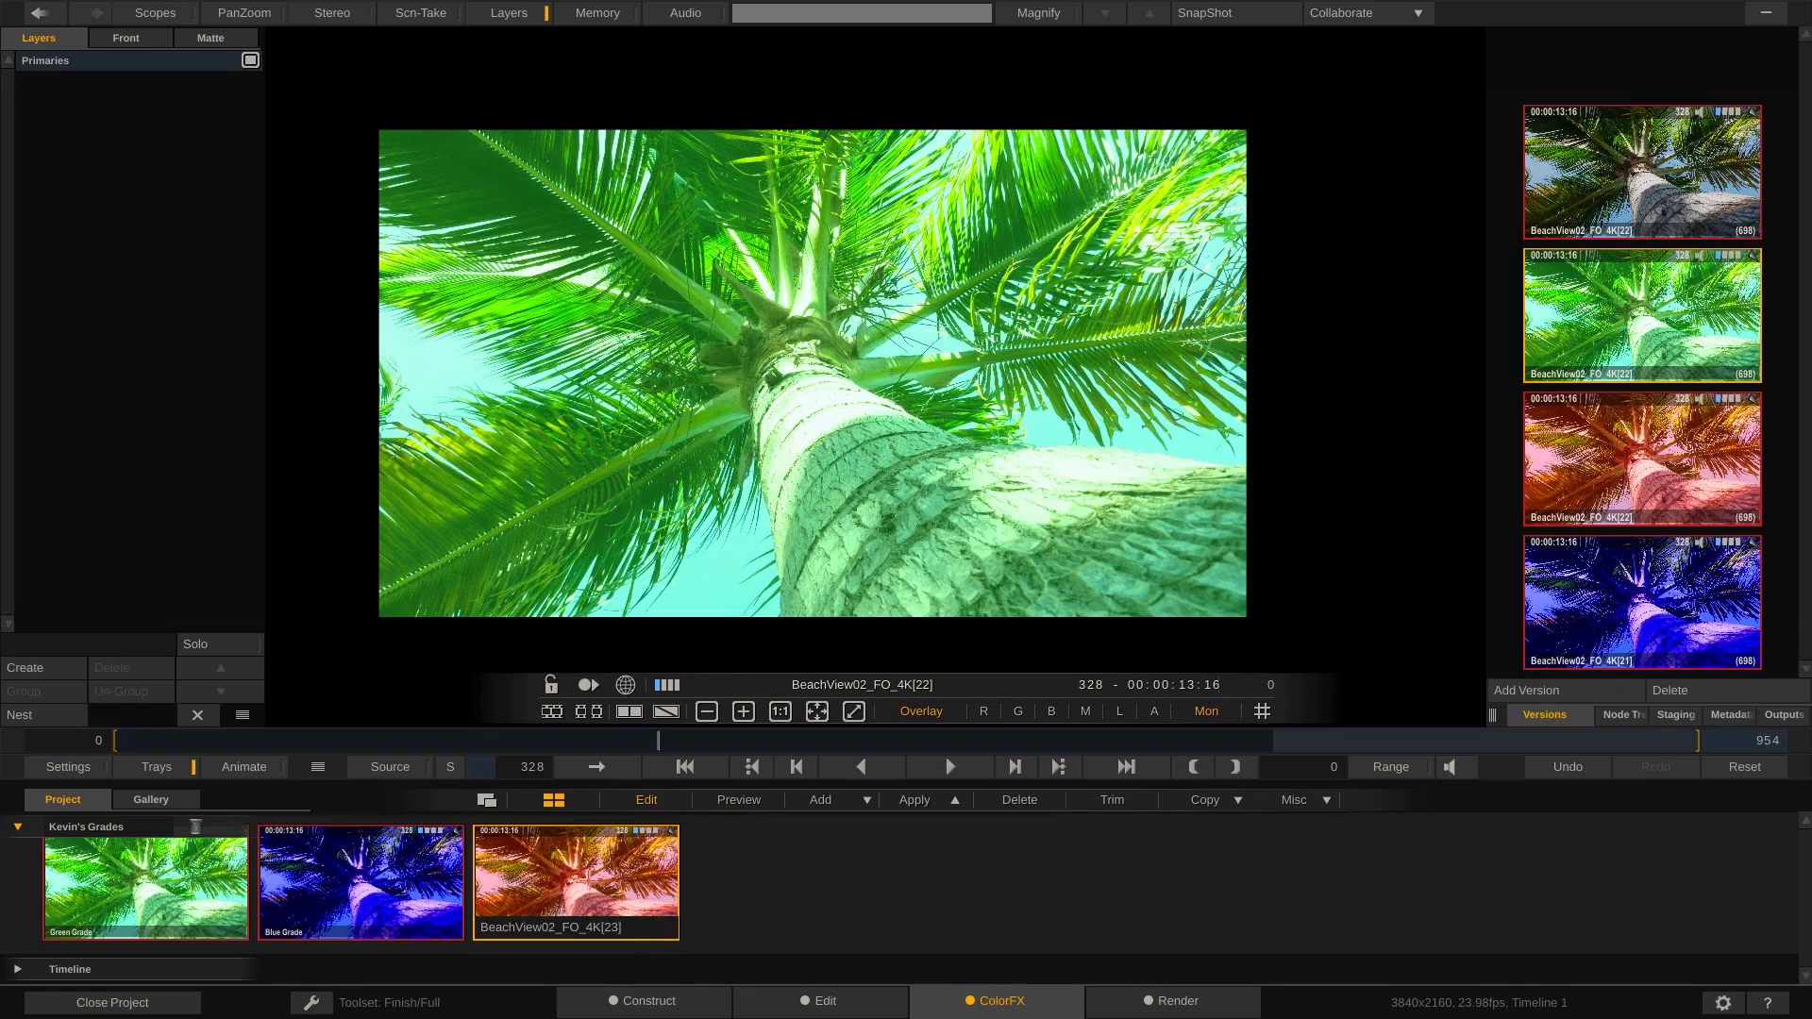
{"action": "key", "text": "ctrl+a"}
{"action": "type", "text": "Red Grad"}
{"action": "left_click", "coordinate": [651, 800]}
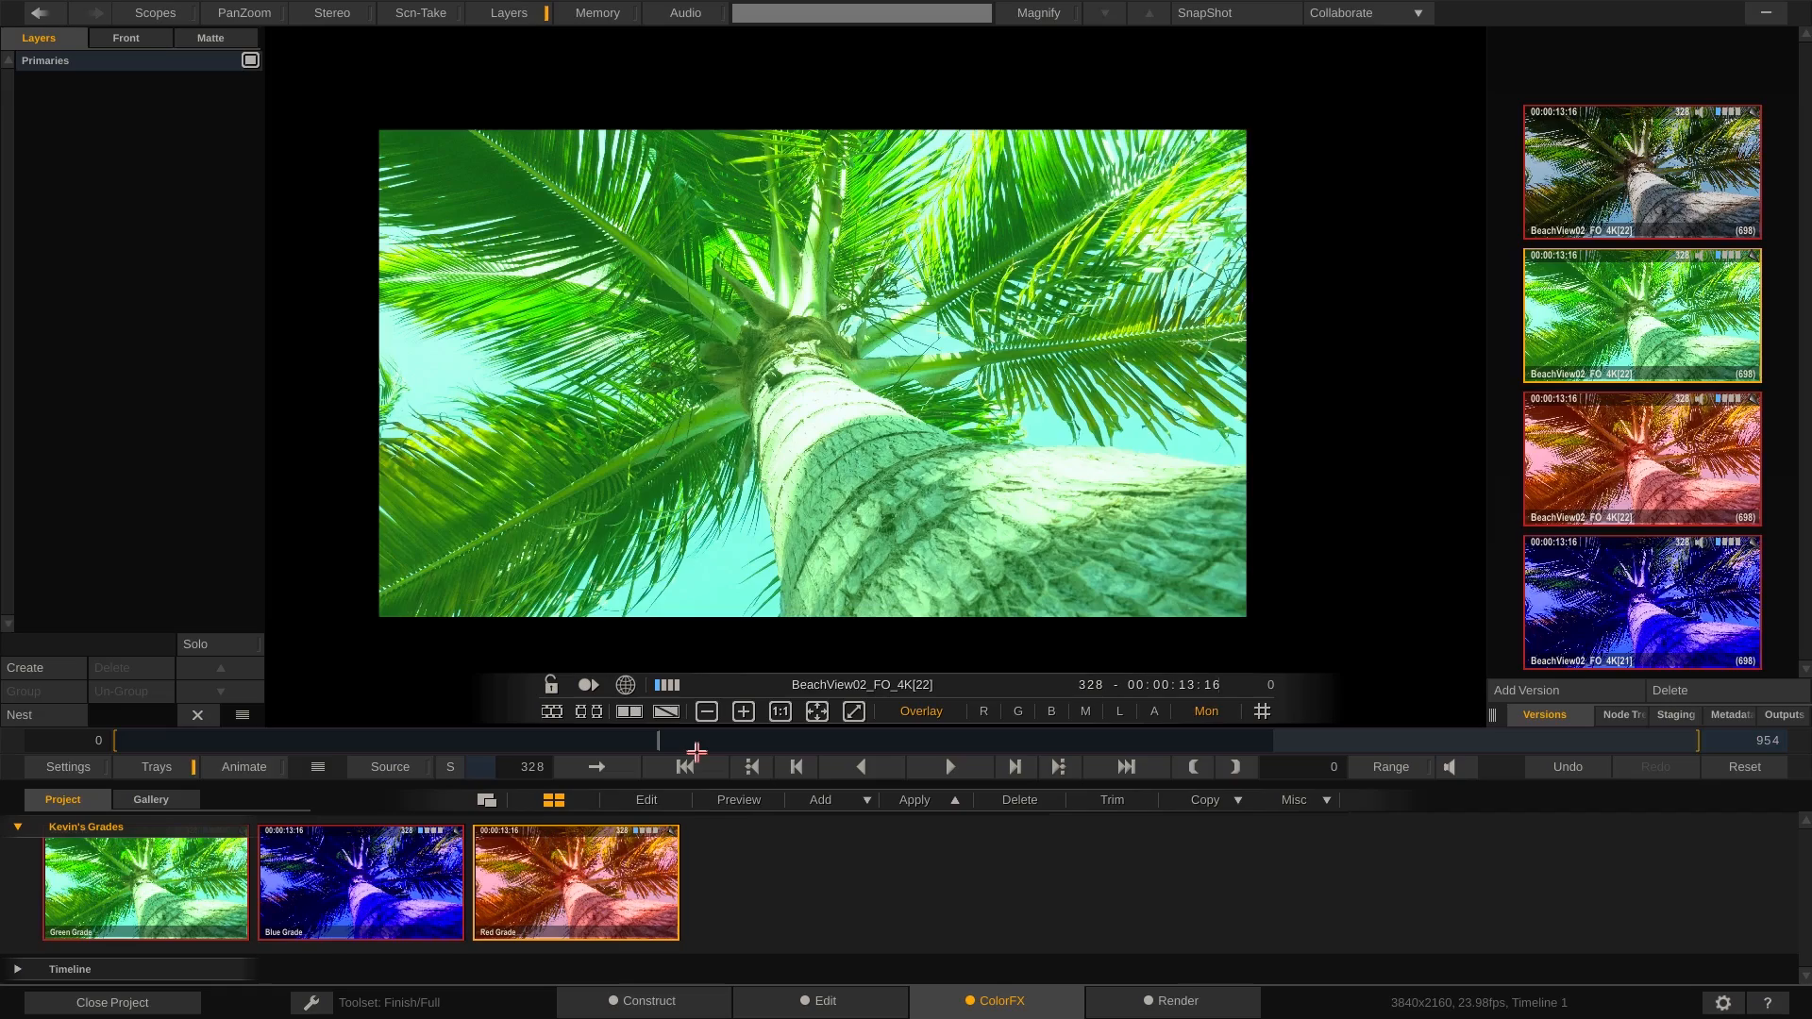
Go to frame 753 in the beach clip, preview the Green Grade on it and turn the preview off again.
{"action": "left_click_drag", "start_coordinate": [697, 751], "coordinate": [1359, 755]}
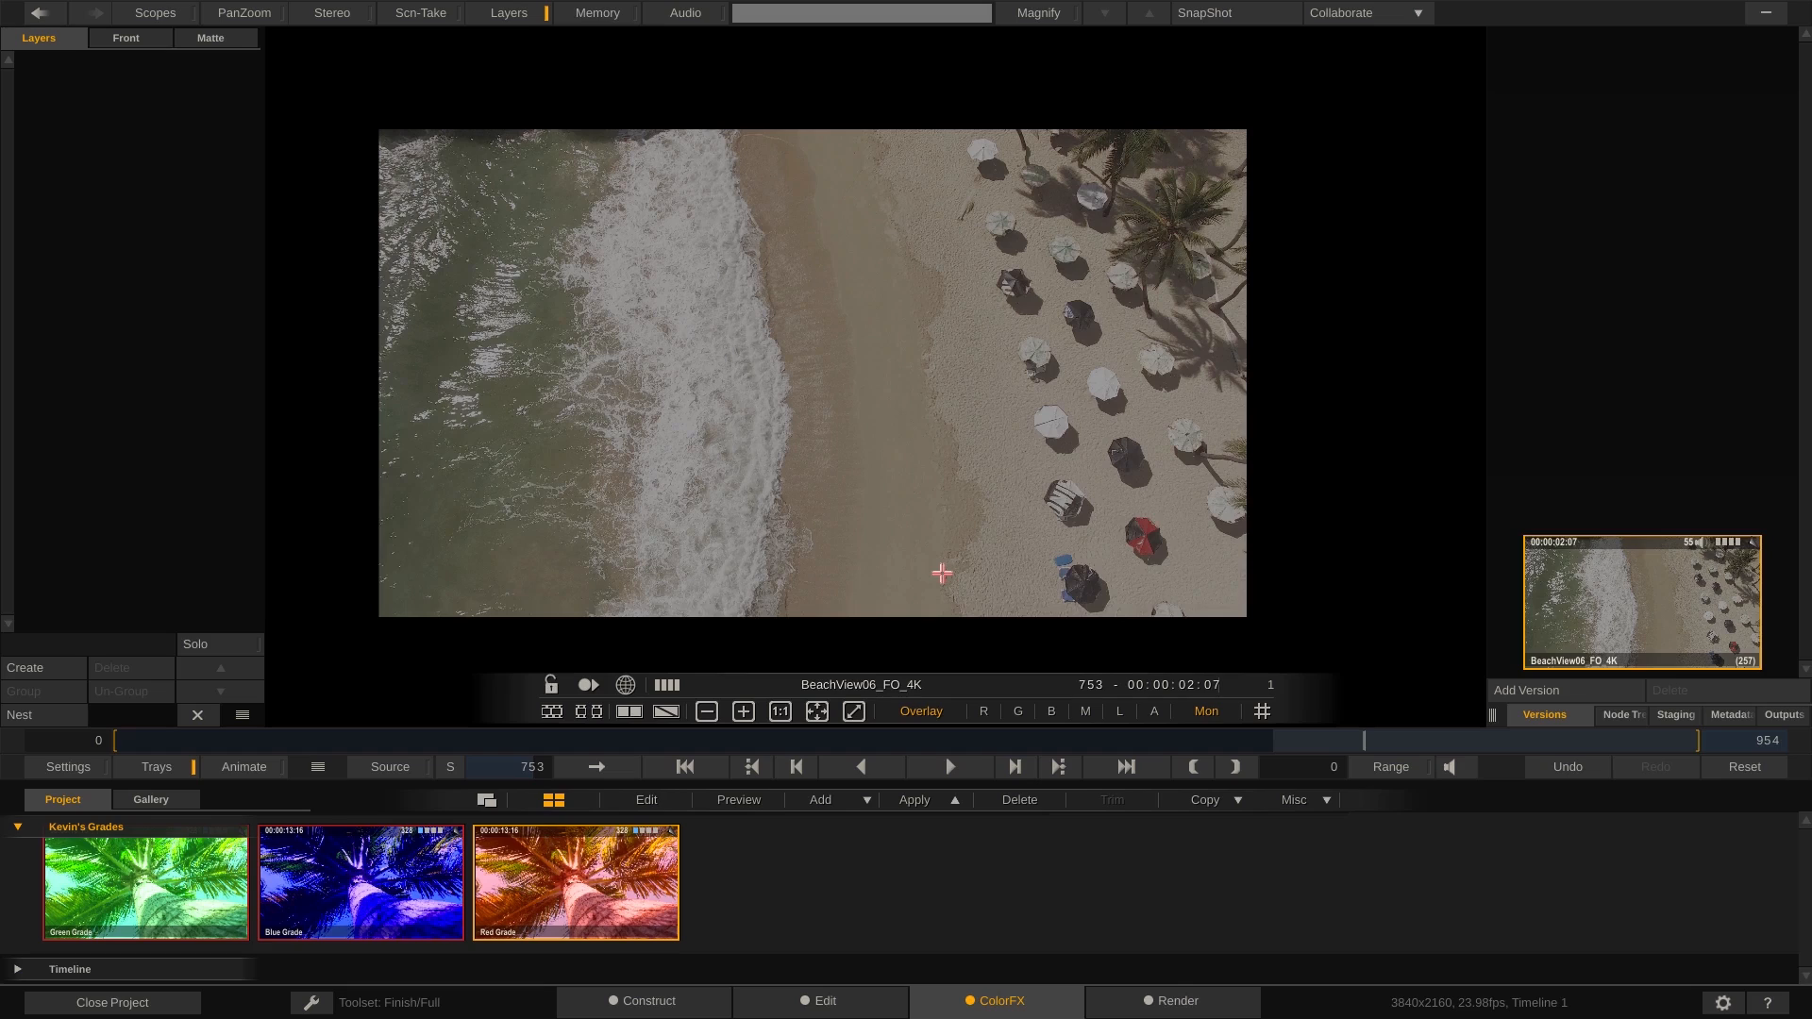
{"action": "left_click", "coordinate": [192, 850]}
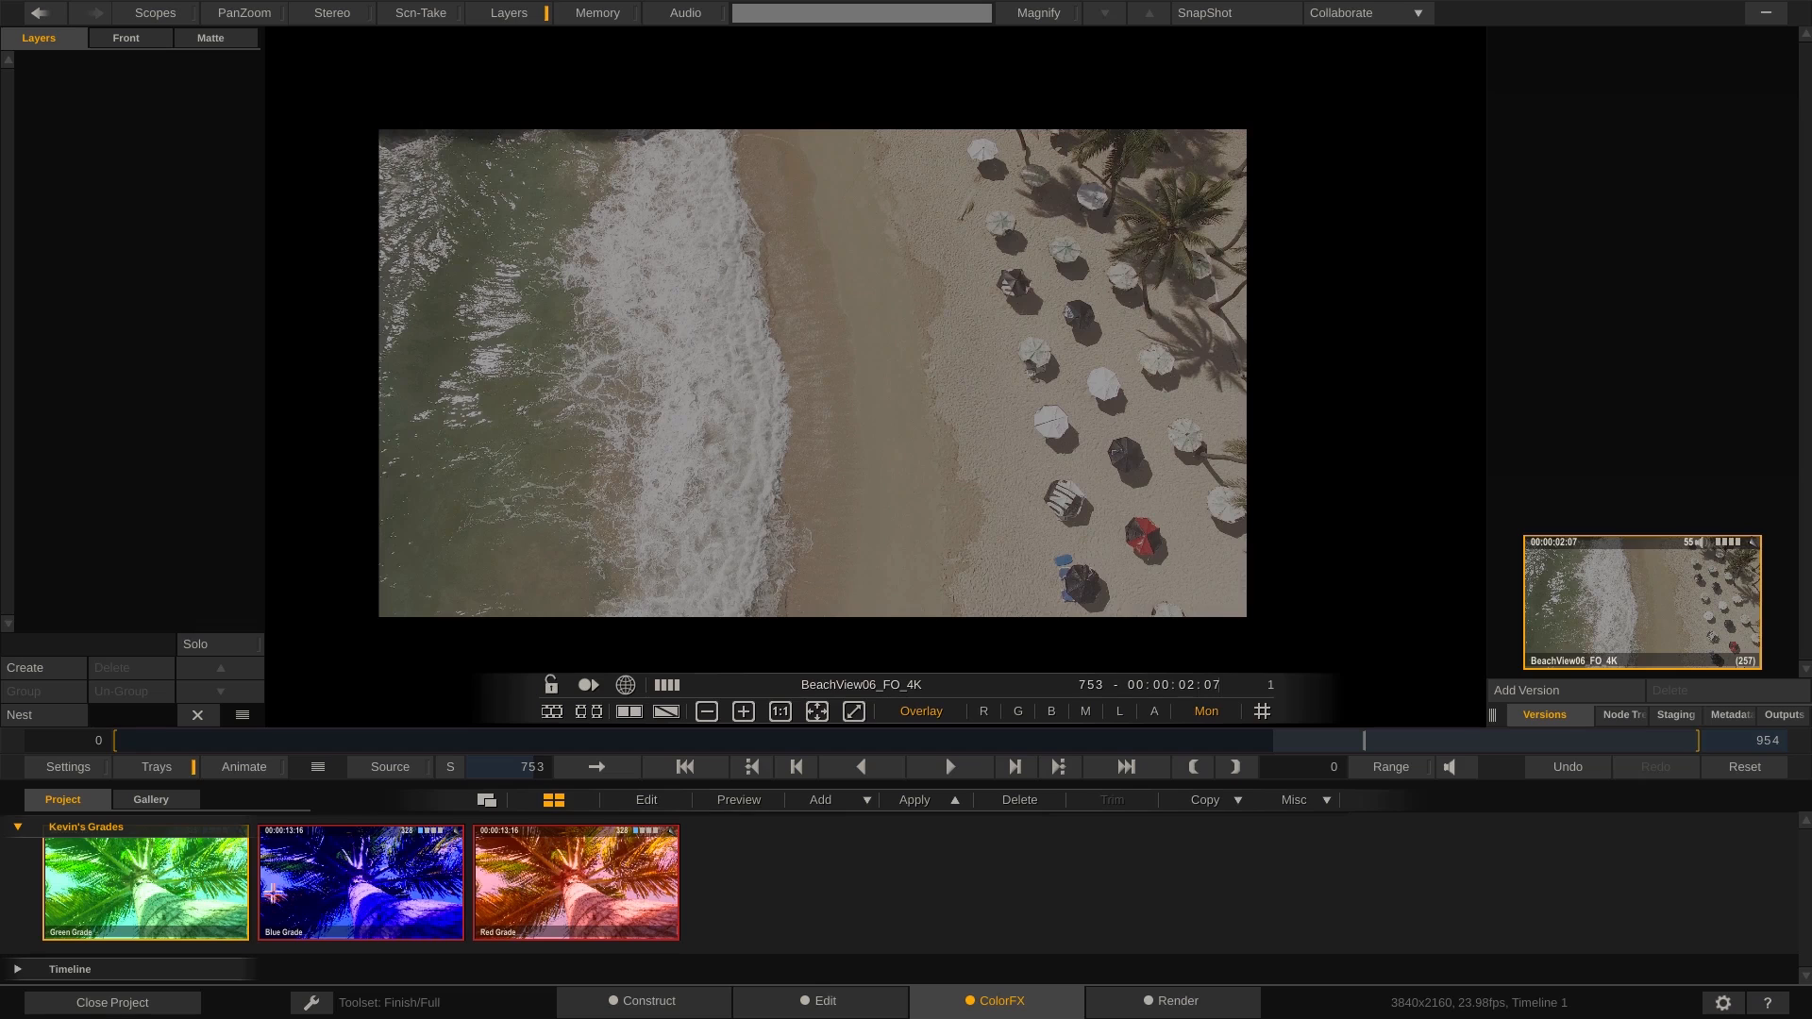
{"action": "left_click", "coordinate": [754, 801]}
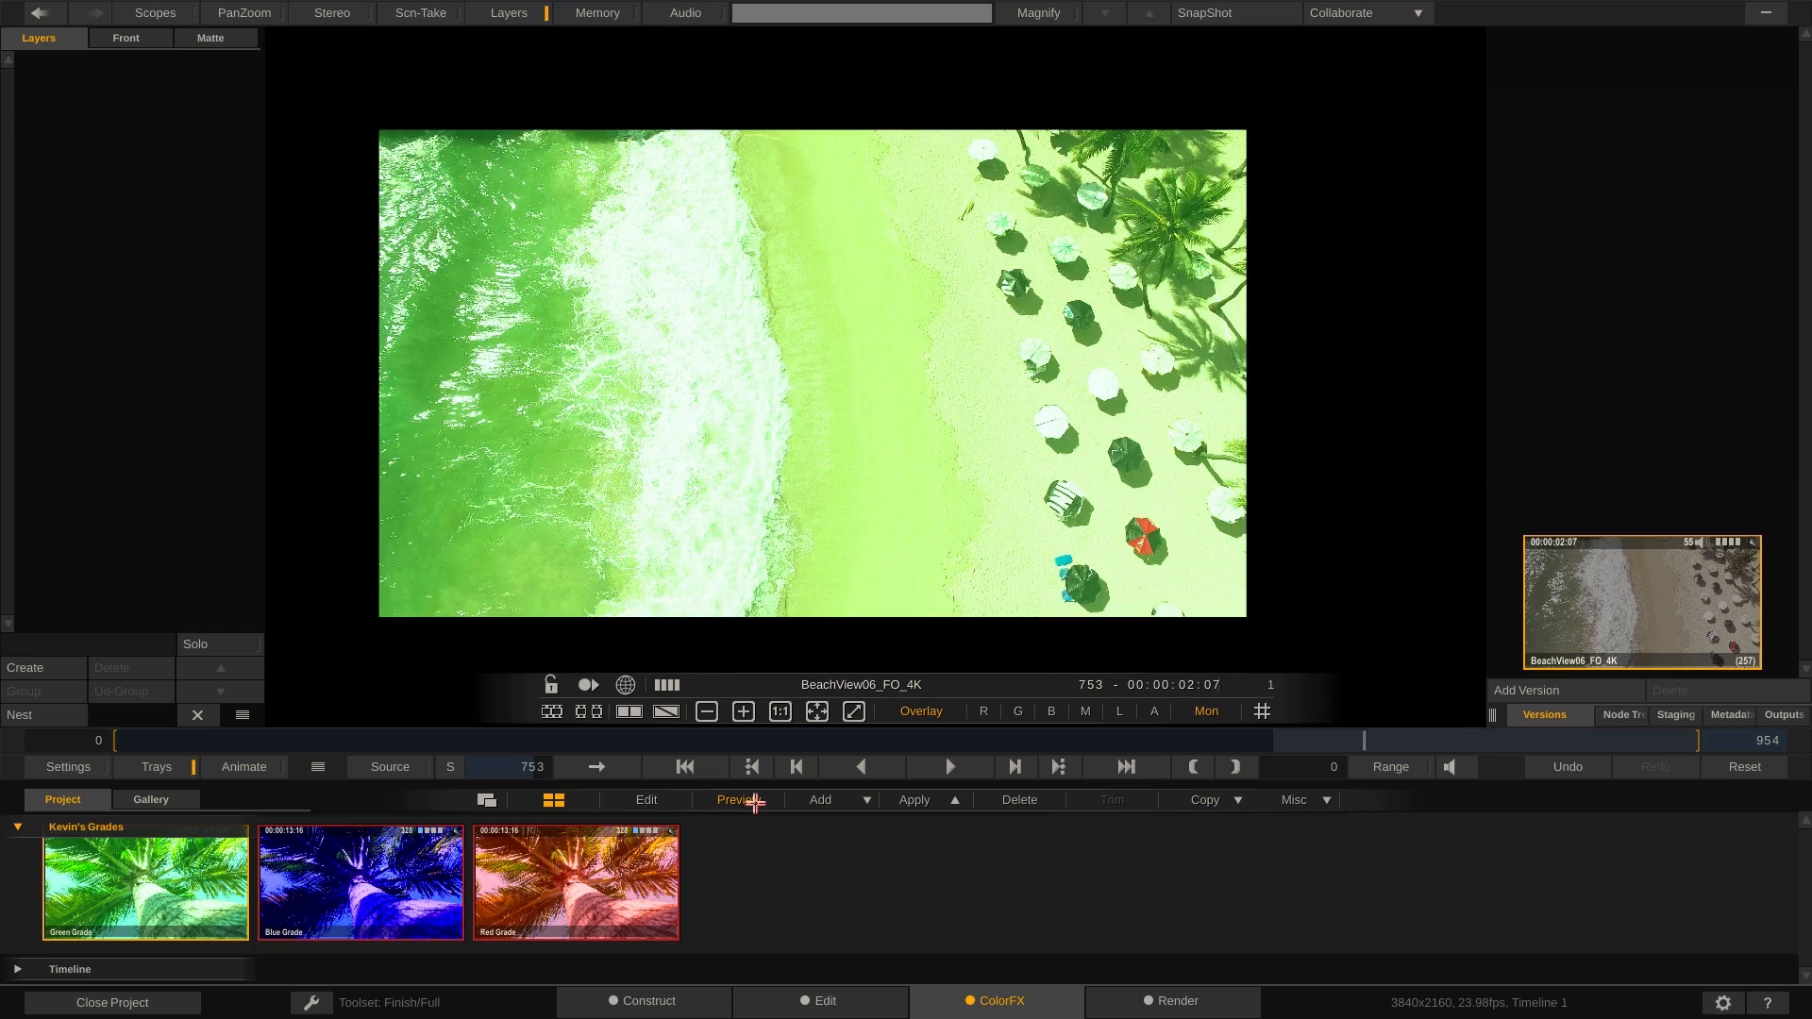
{"action": "left_click", "coordinate": [754, 801]}
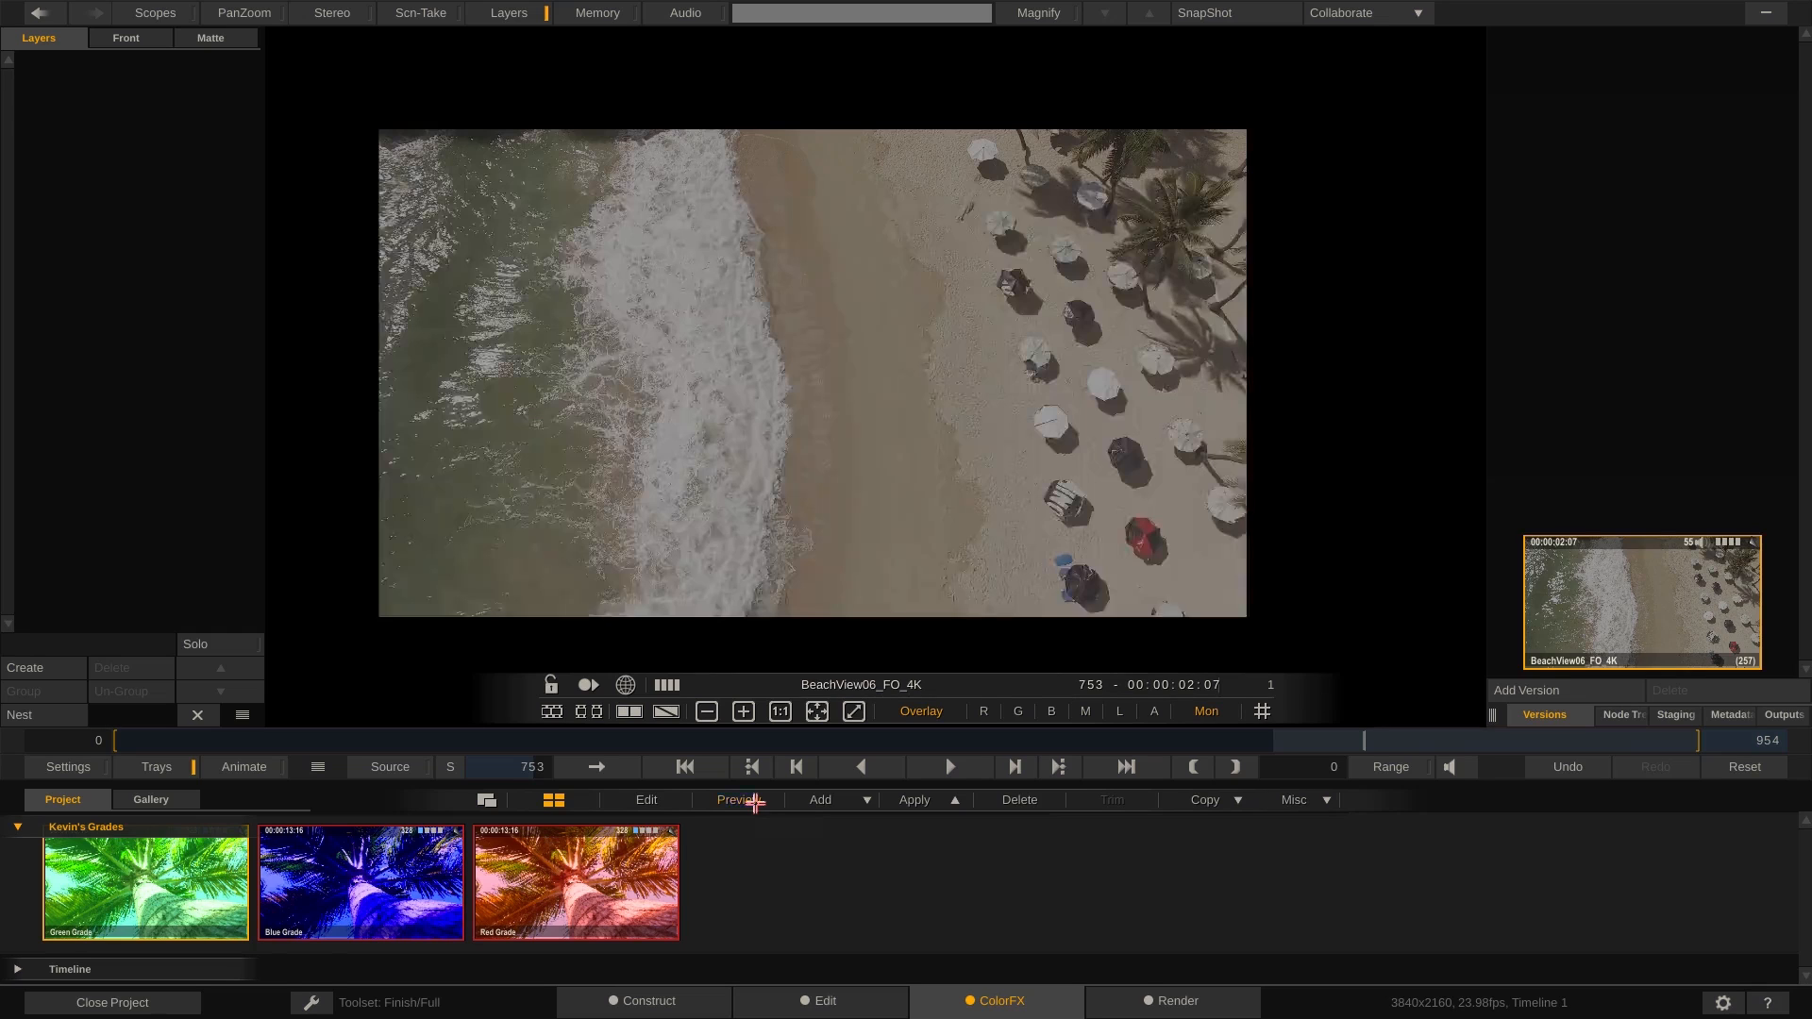
Preview the Blue Grade and the Red Grade in turn on the beach clip, turning each preview off again.
{"action": "left_click", "coordinate": [348, 878]}
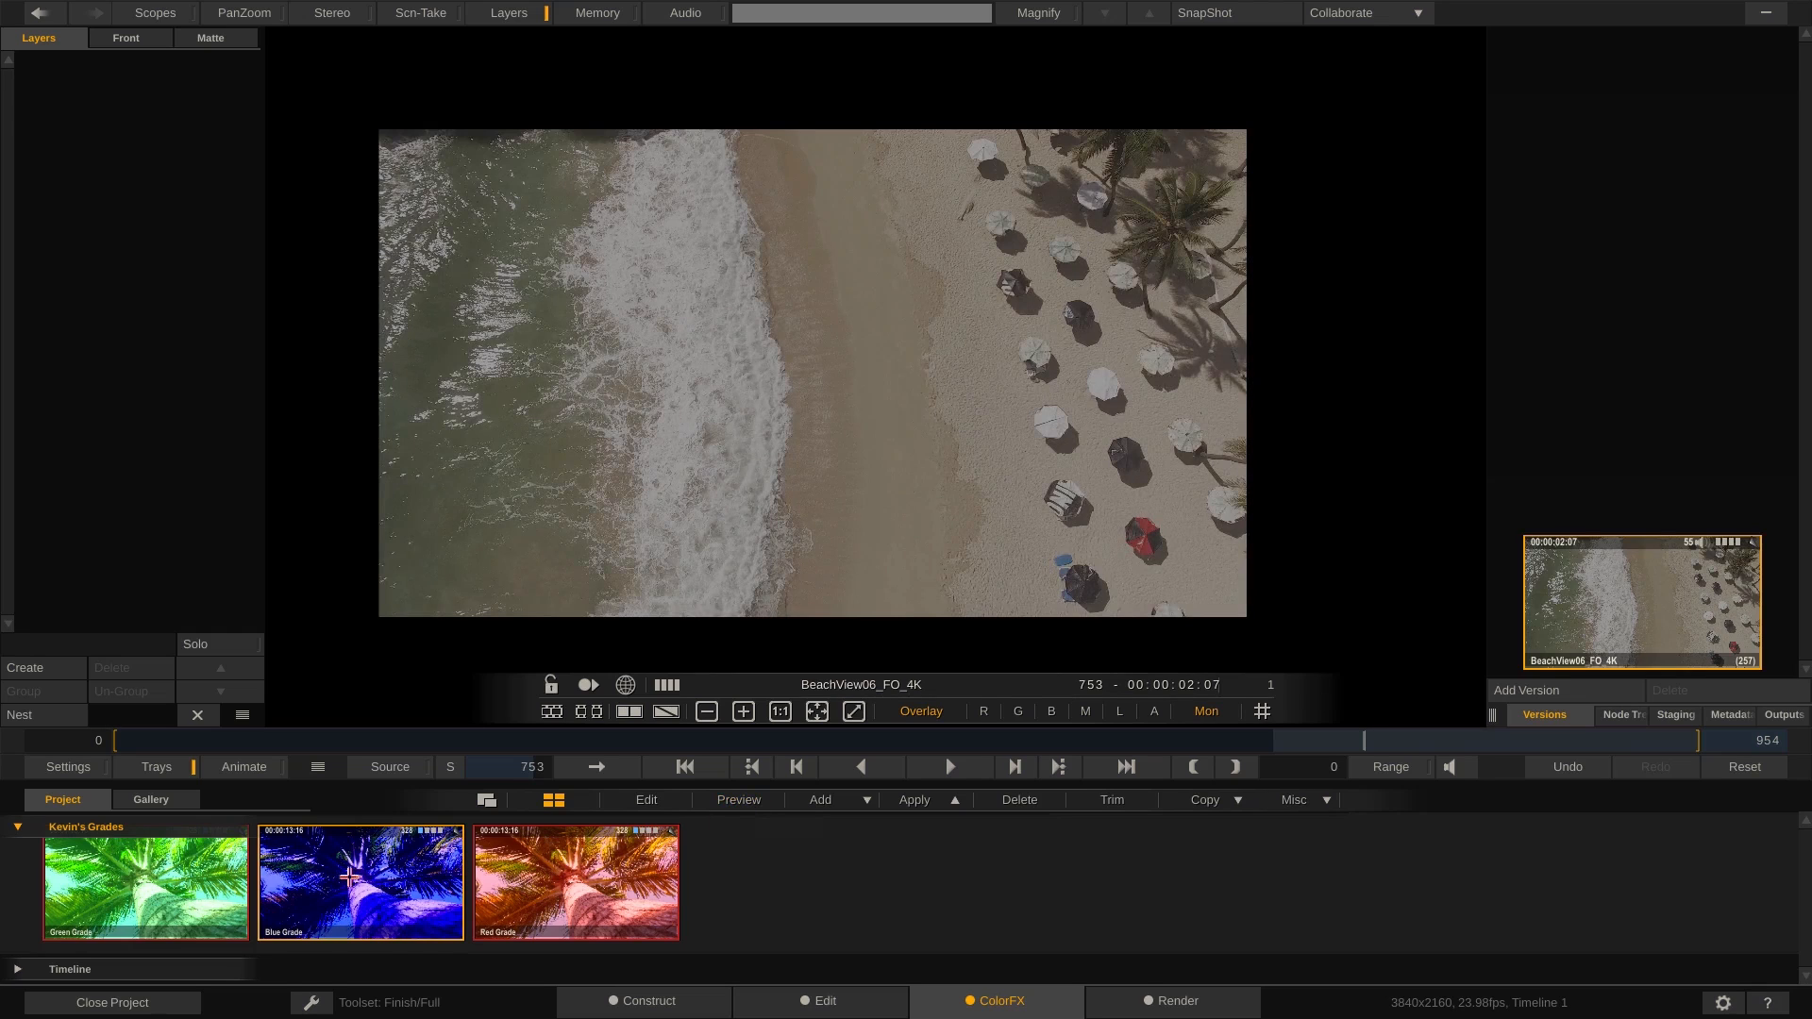
{"action": "left_click", "coordinate": [741, 801]}
{"action": "left_click", "coordinate": [741, 801]}
{"action": "left_click", "coordinate": [617, 872]}
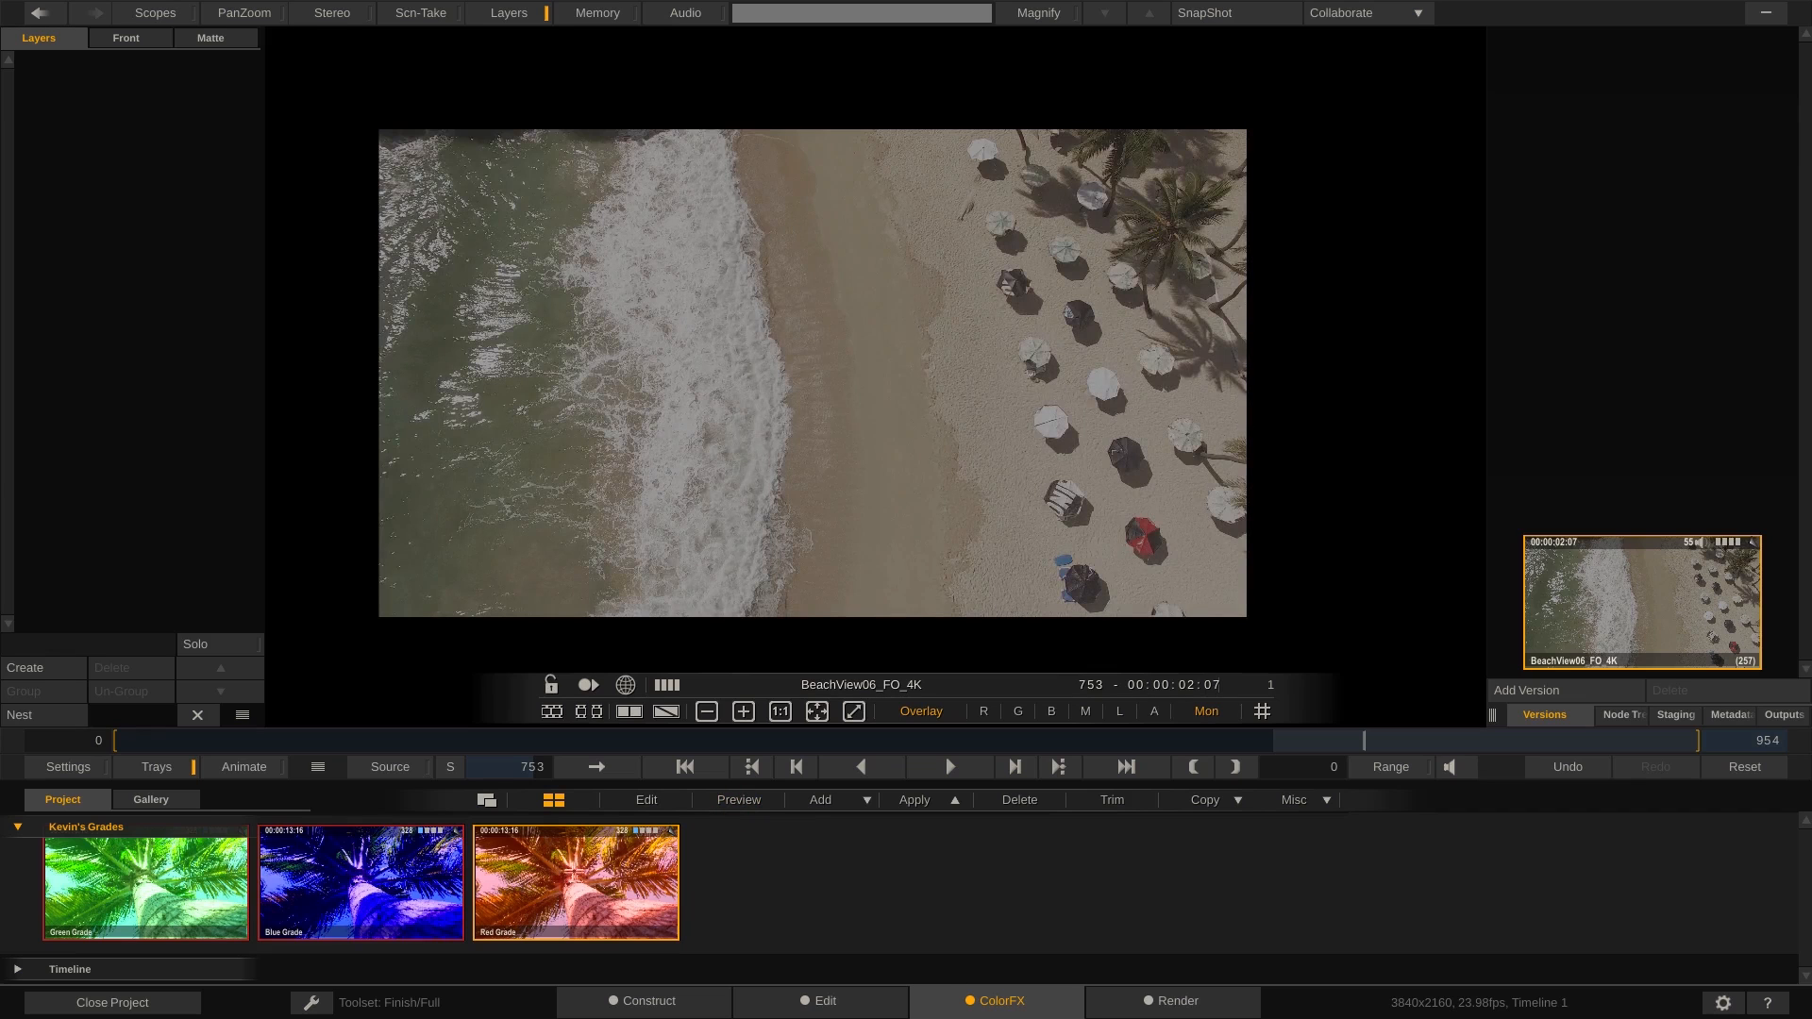
{"action": "left_click", "coordinate": [745, 801]}
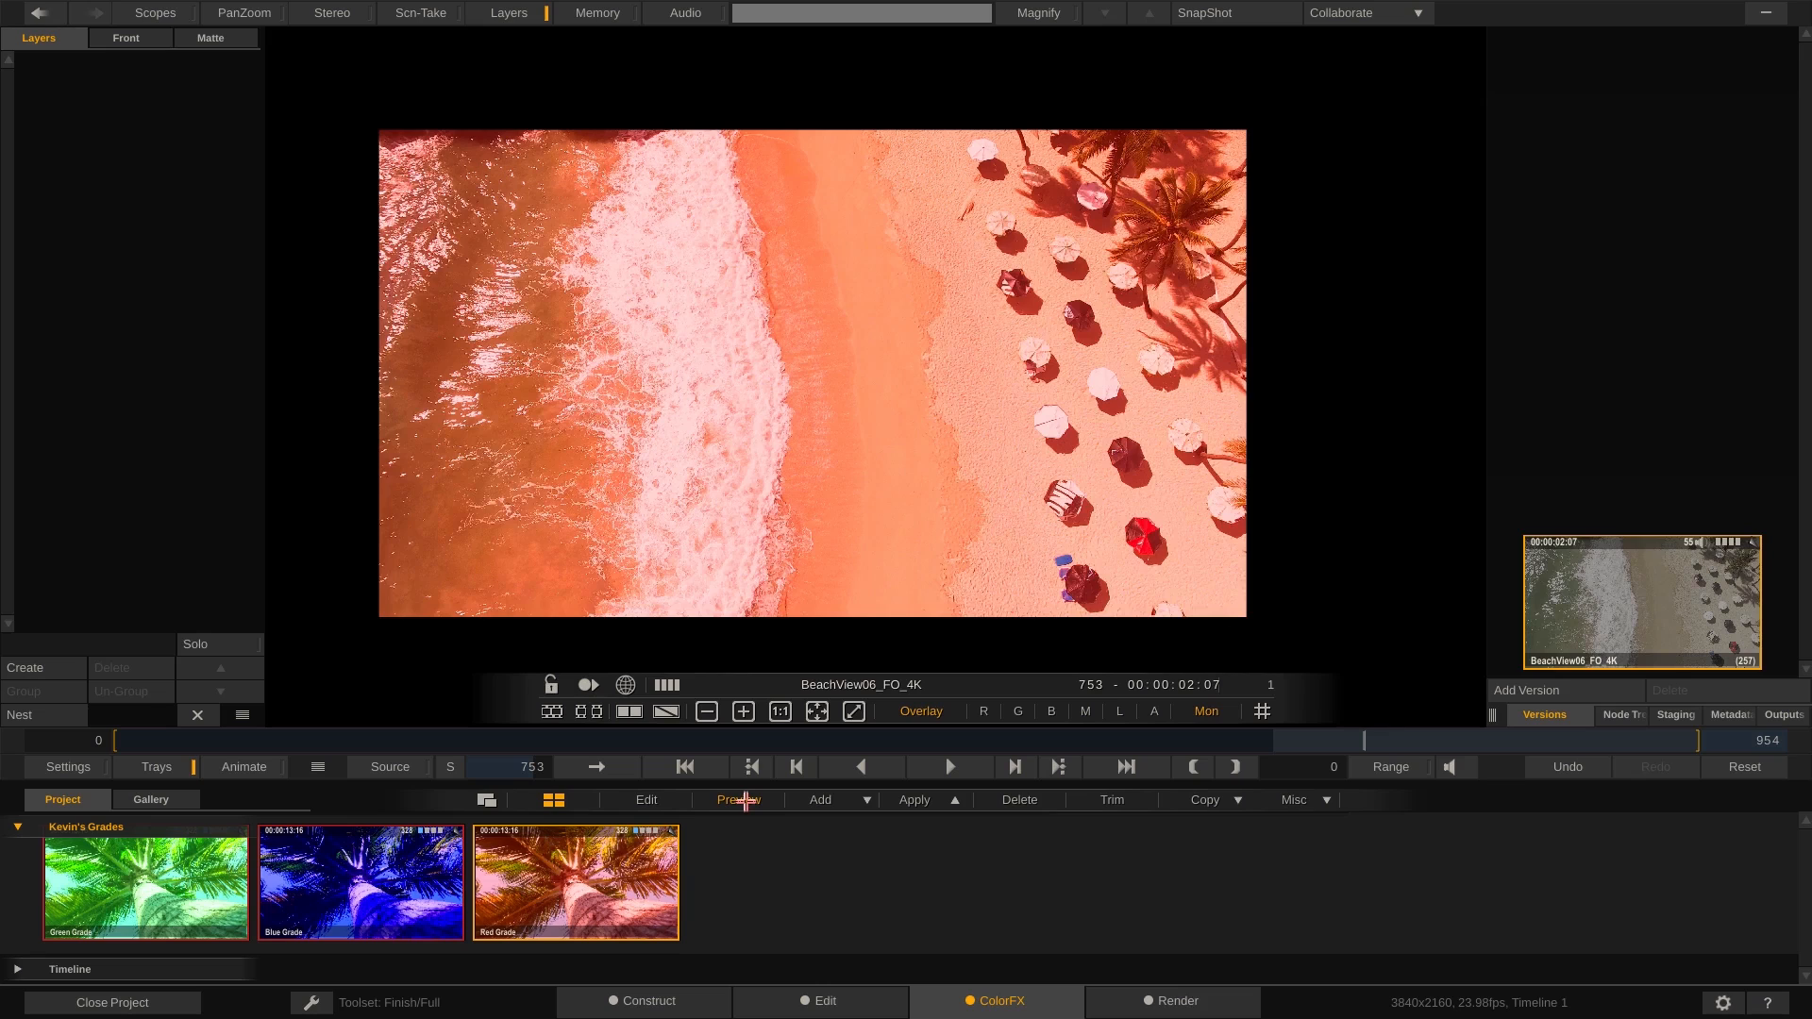
{"action": "left_click", "coordinate": [746, 801]}
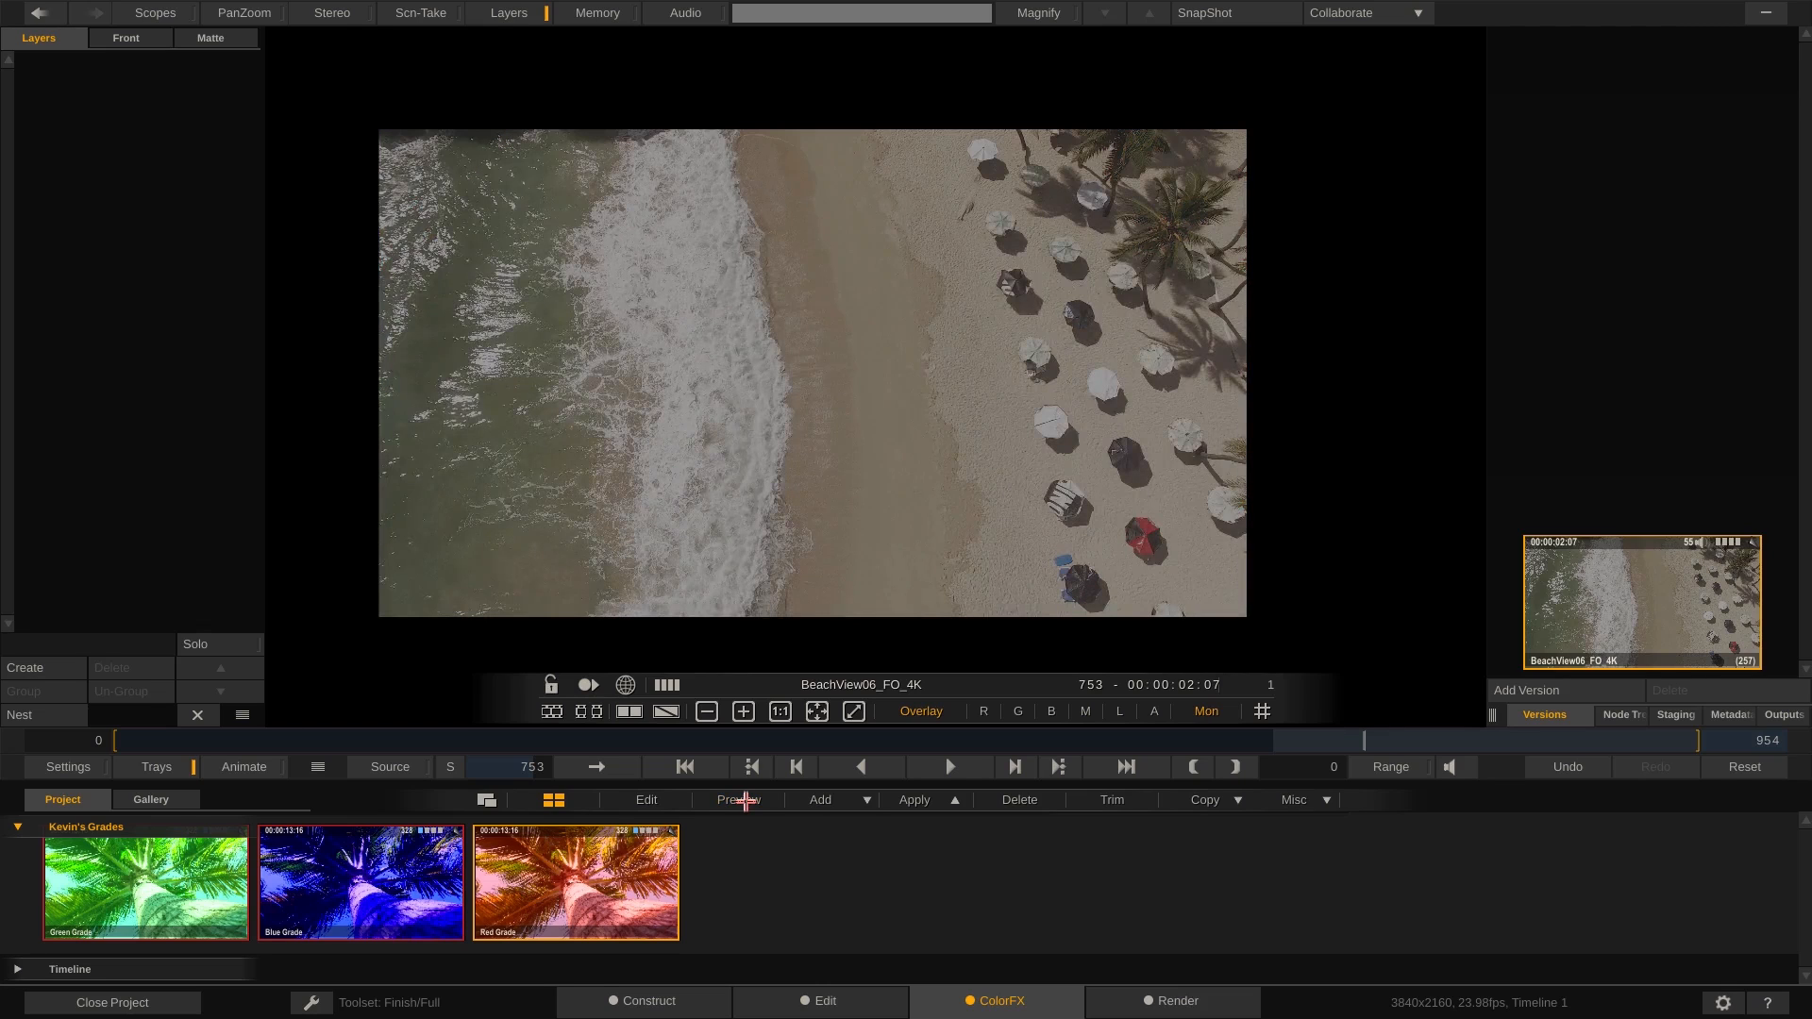
{"action": "left_click", "coordinate": [745, 802]}
{"action": "left_click", "coordinate": [748, 801]}
Apply the Red Grade to the beach clip and undo it.
{"action": "left_click", "coordinate": [924, 801]}
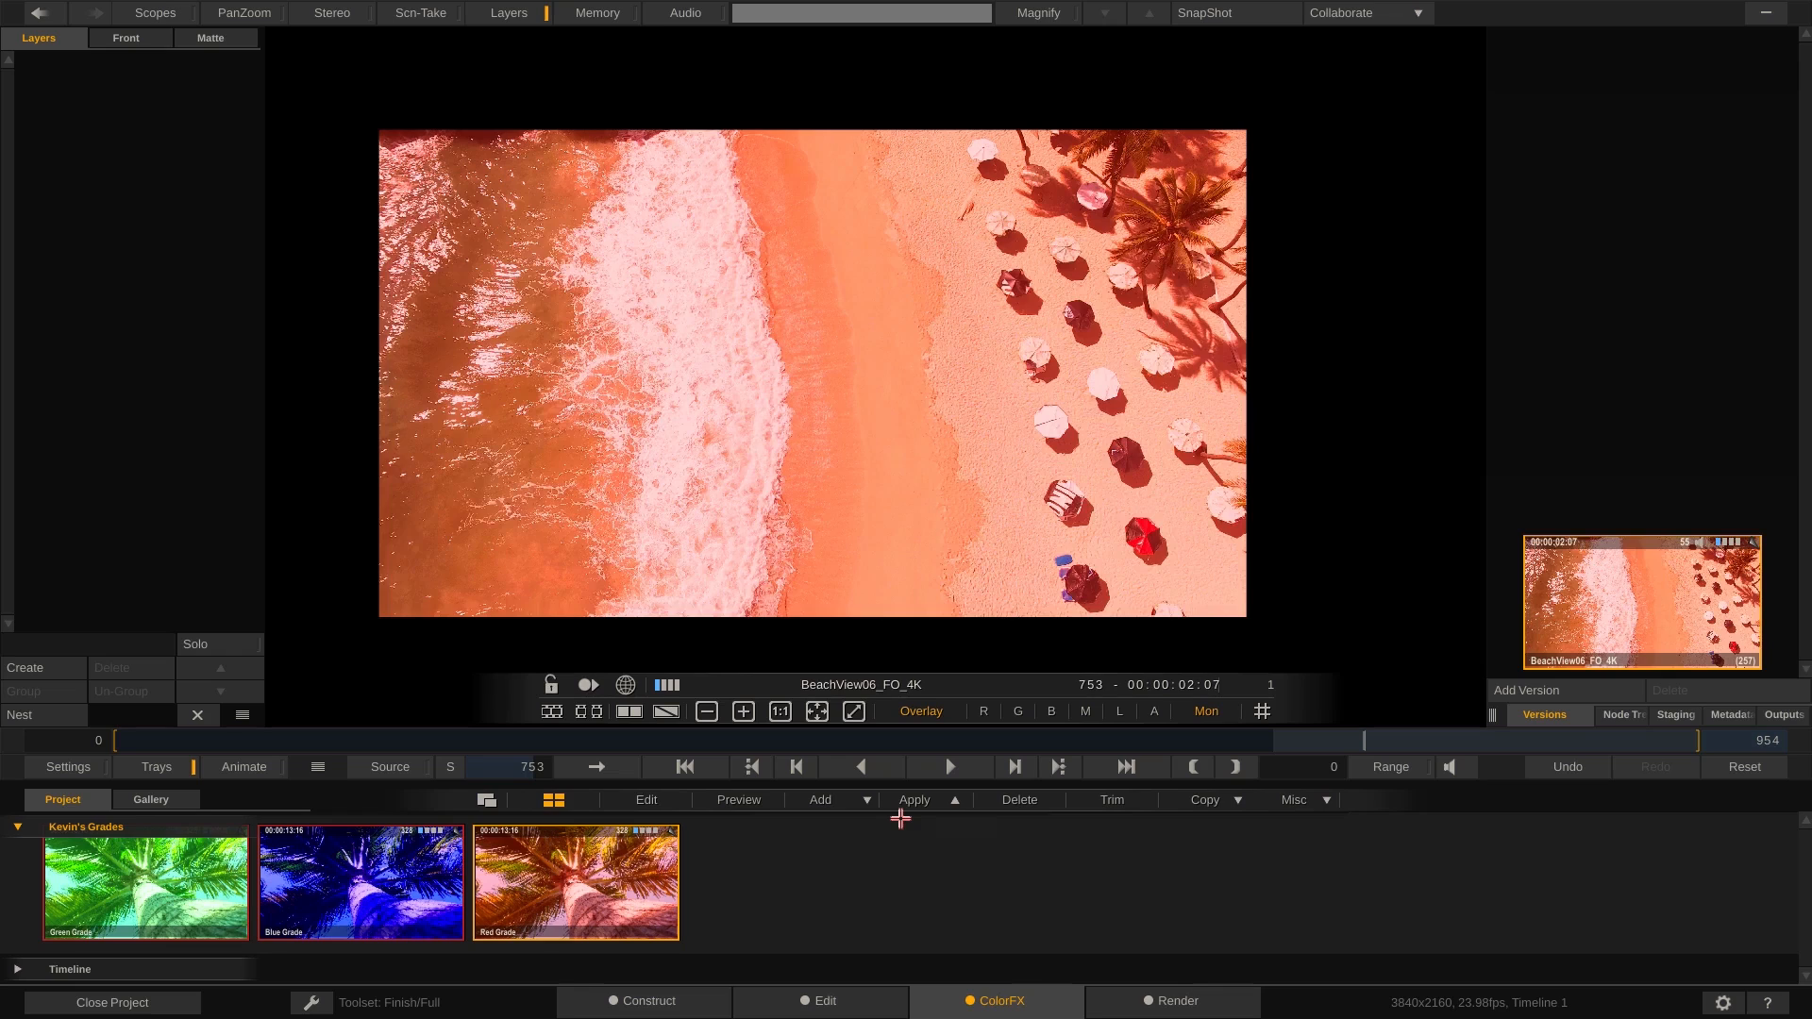
{"action": "key", "text": "ctrl+z"}
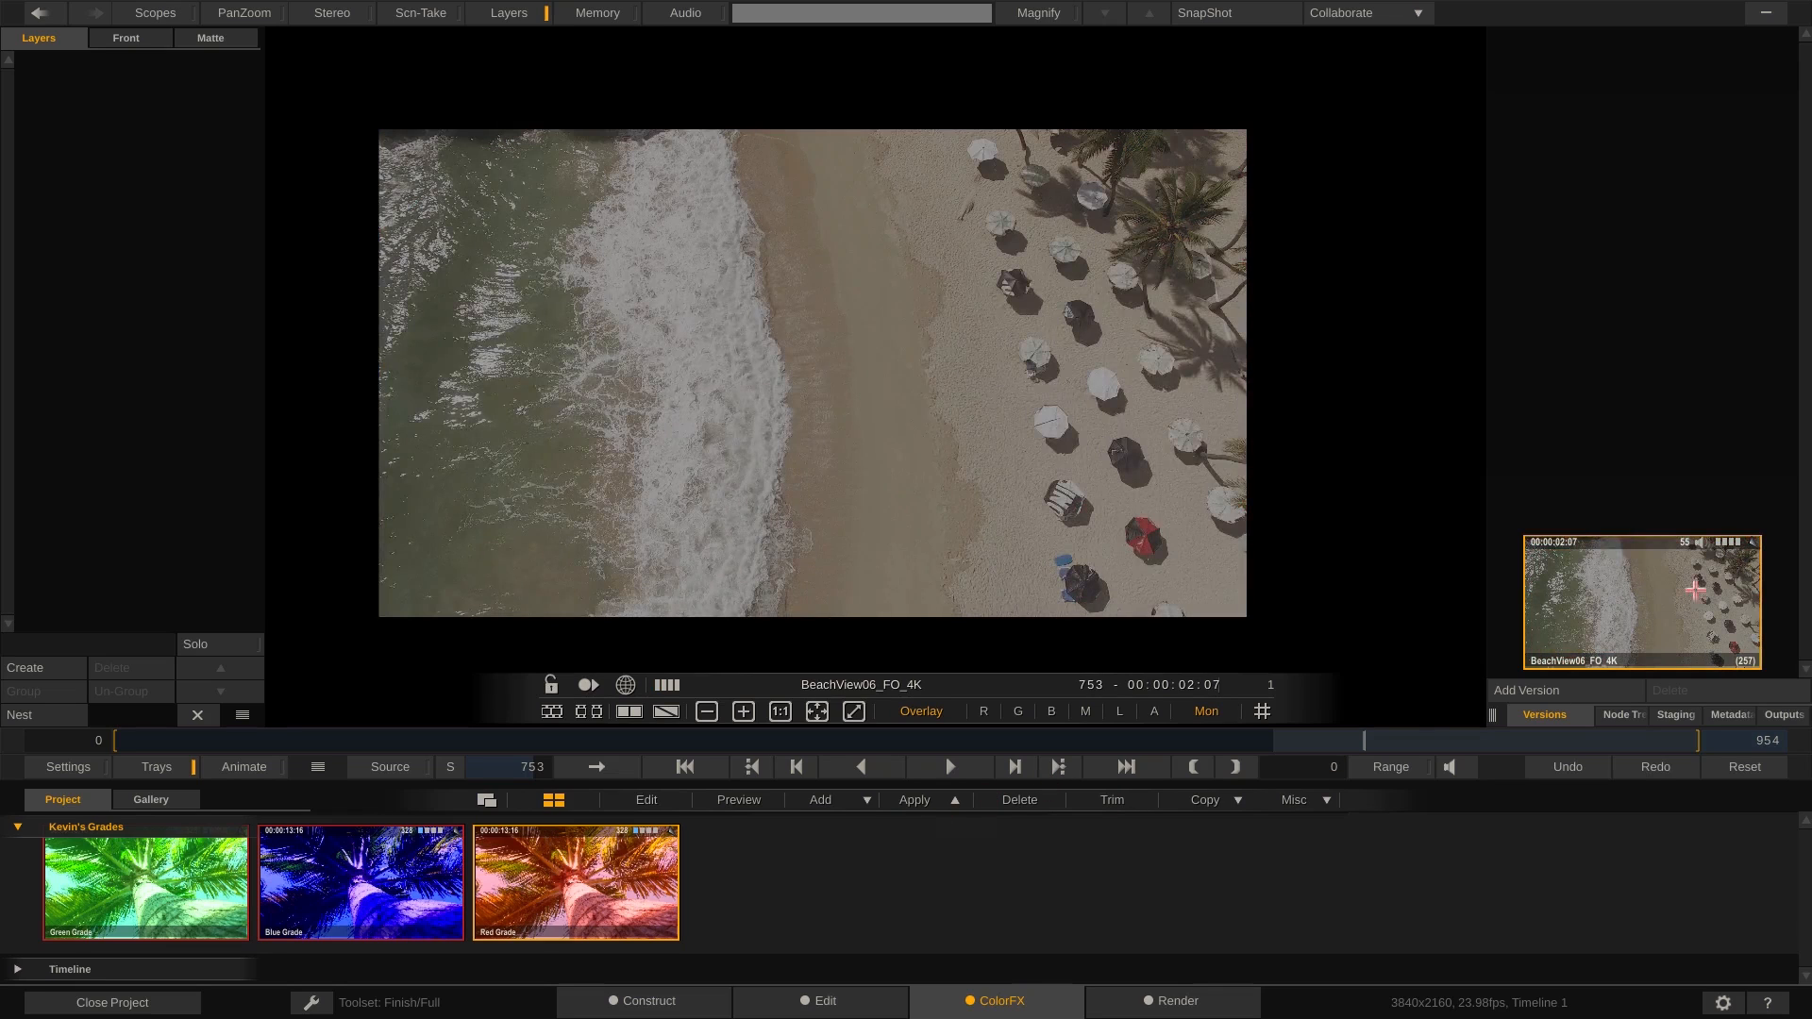
Add a second version of the beach clip and apply the Red Grade to the original version.
{"action": "left_click", "coordinate": [1532, 694]}
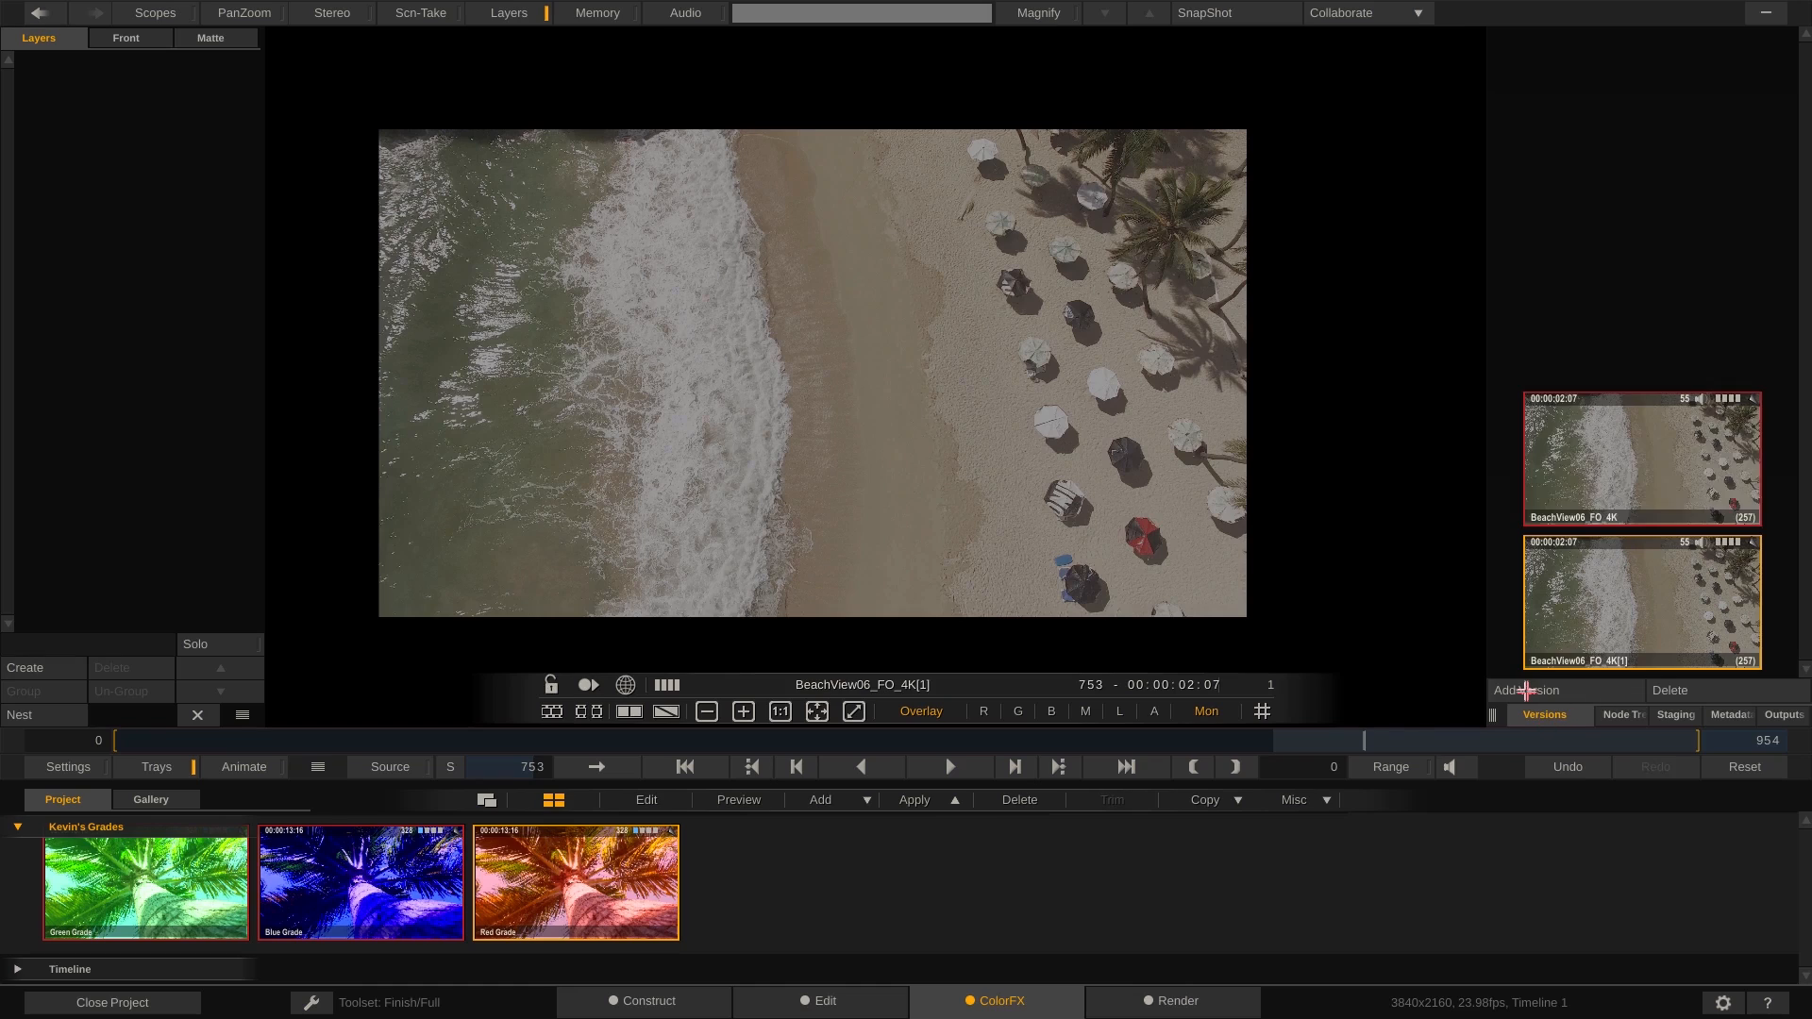
{"action": "left_click", "coordinate": [1711, 461]}
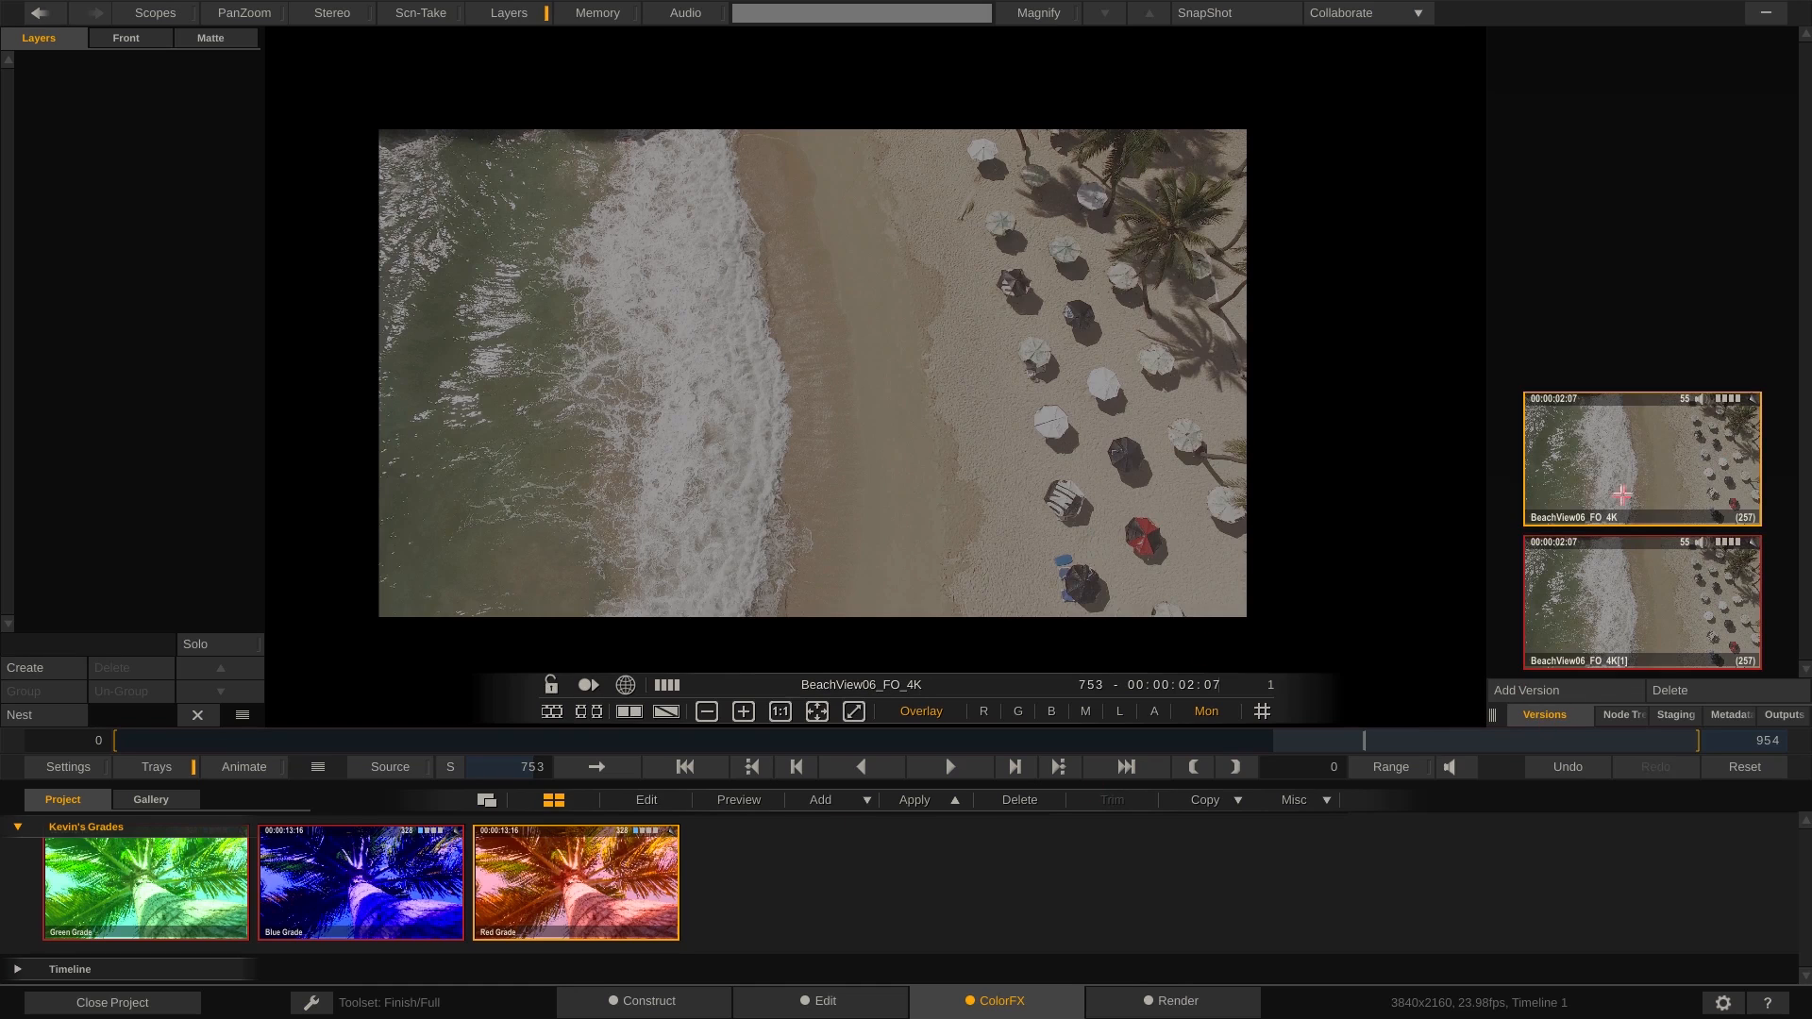
{"action": "left_click", "coordinate": [917, 799]}
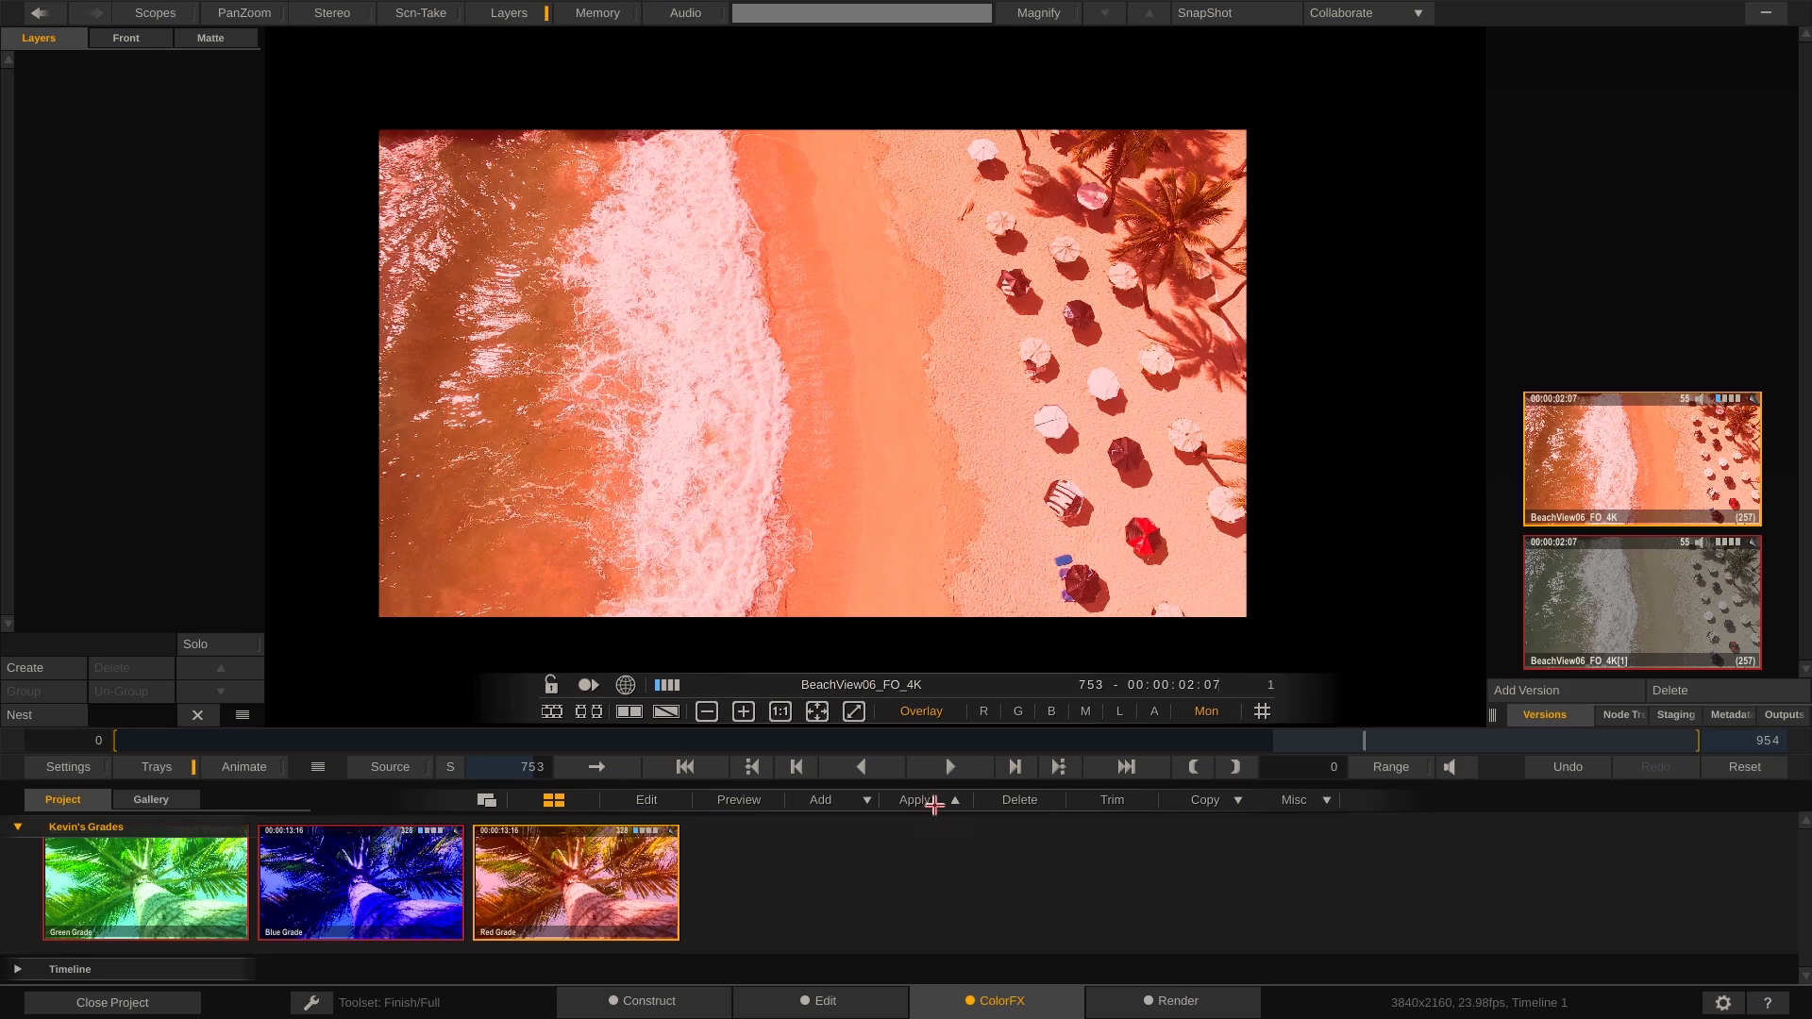
Examine which features can be included in the Apply+ and Add+ options of the tray, without applying anything.
{"action": "left_click", "coordinate": [953, 800]}
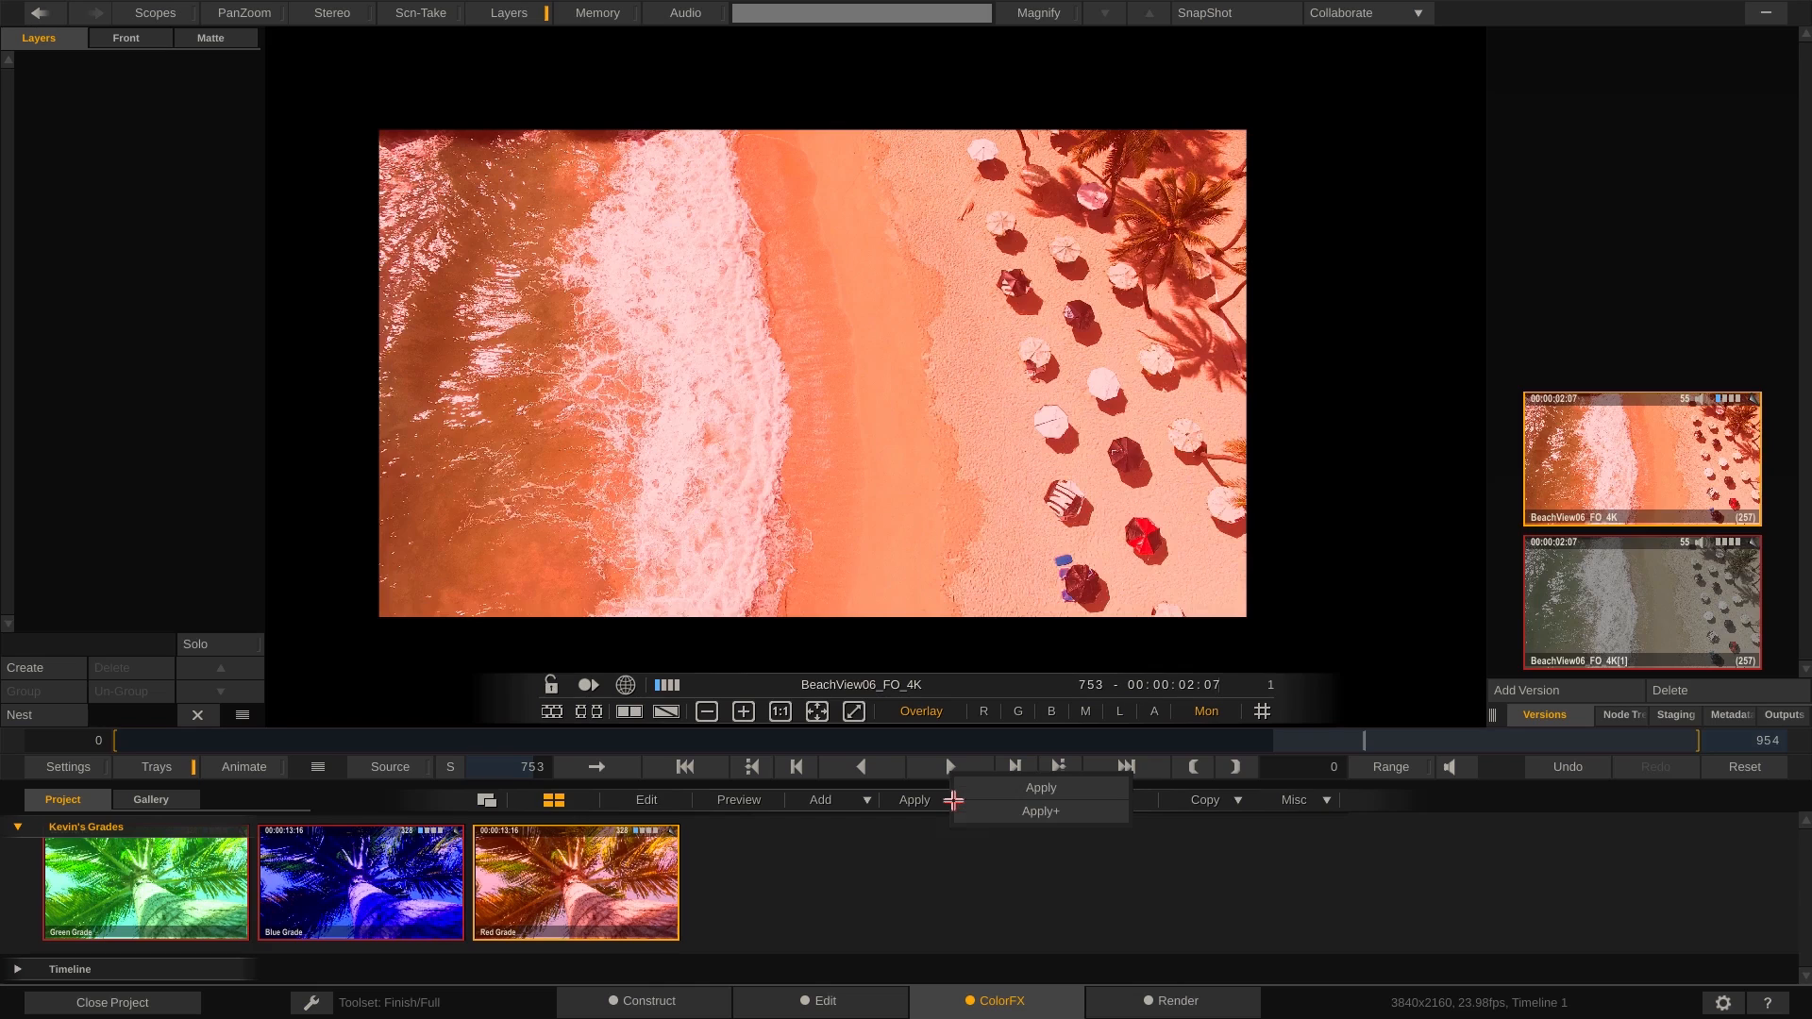
{"action": "left_click", "coordinate": [1020, 811]}
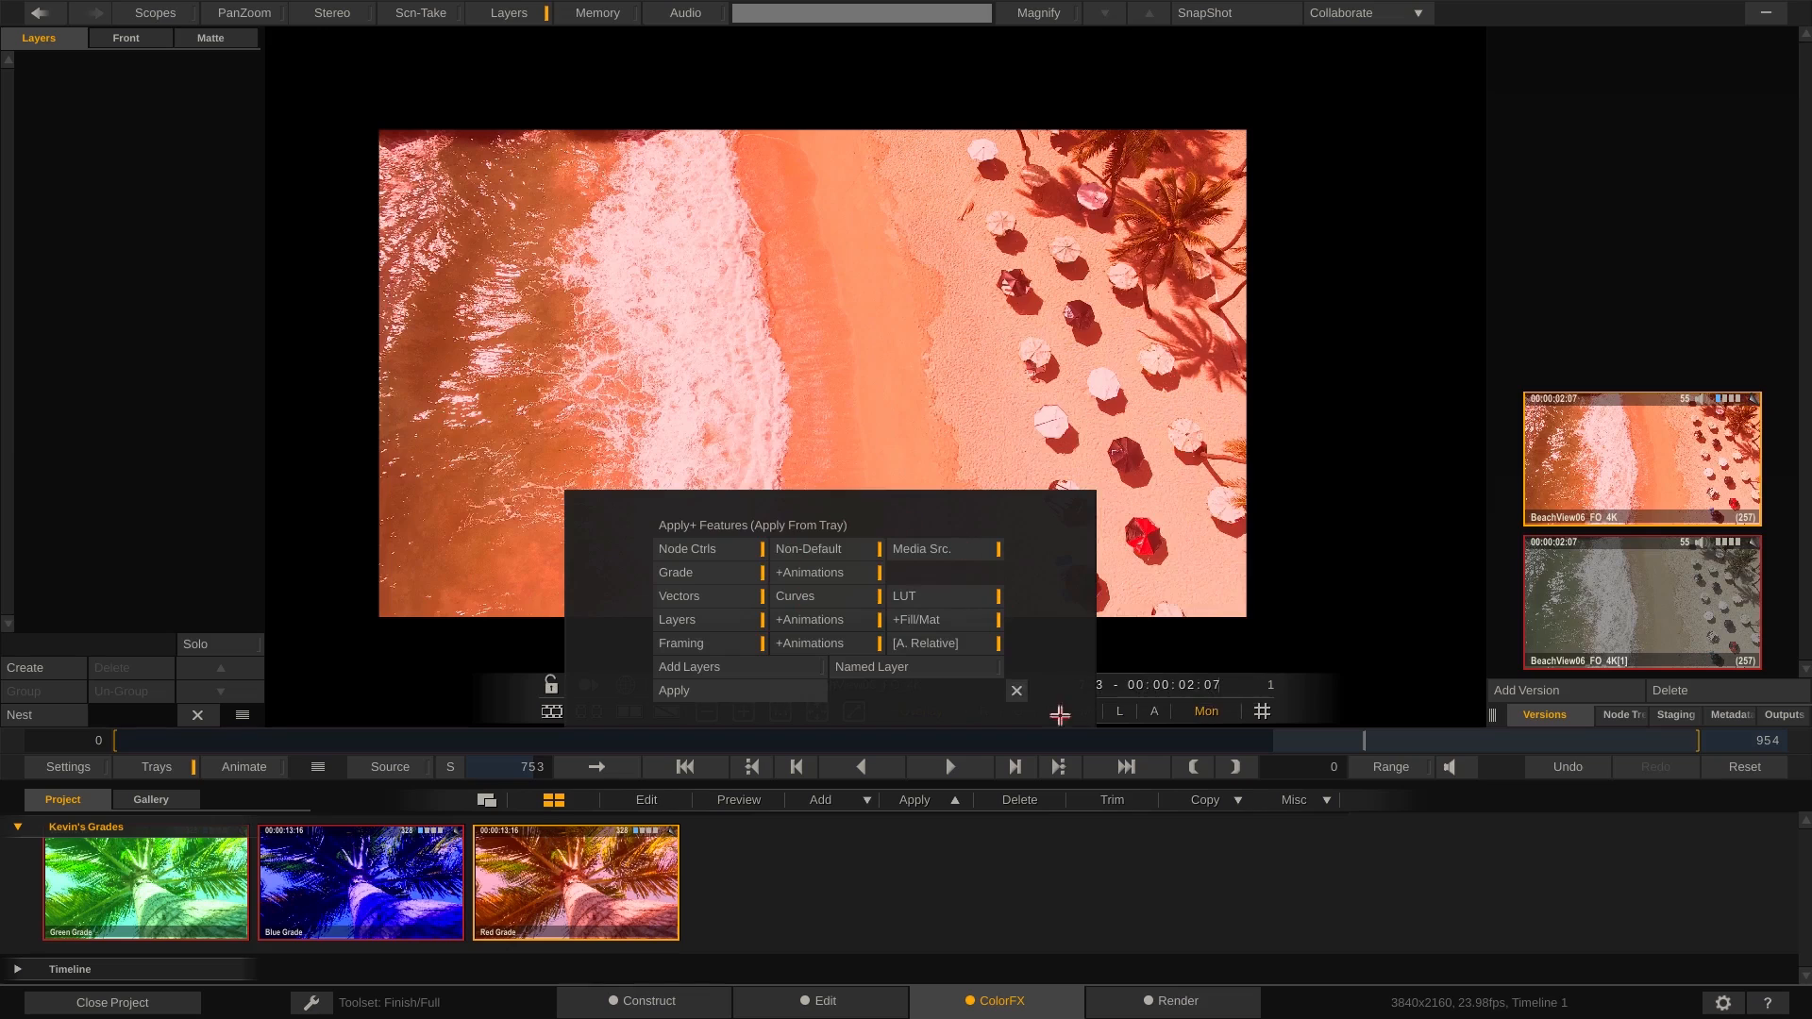
{"action": "left_click", "coordinate": [1017, 690]}
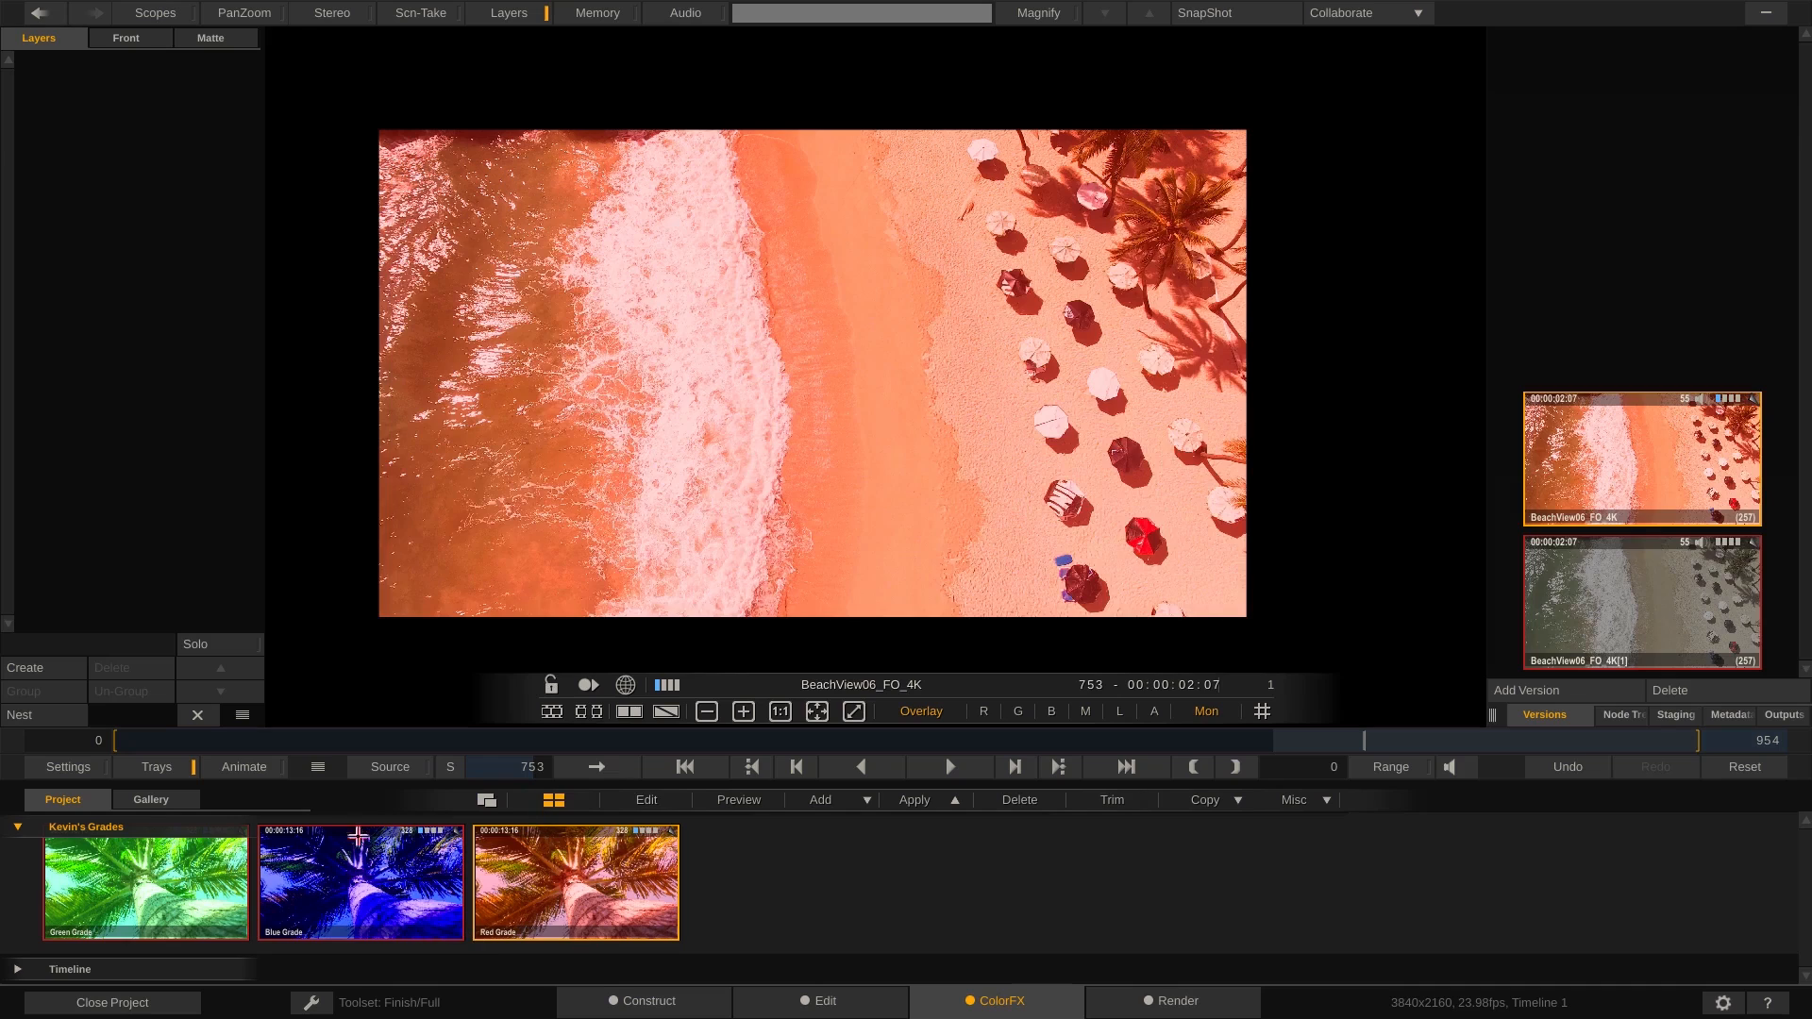
{"action": "left_click", "coordinate": [865, 801]}
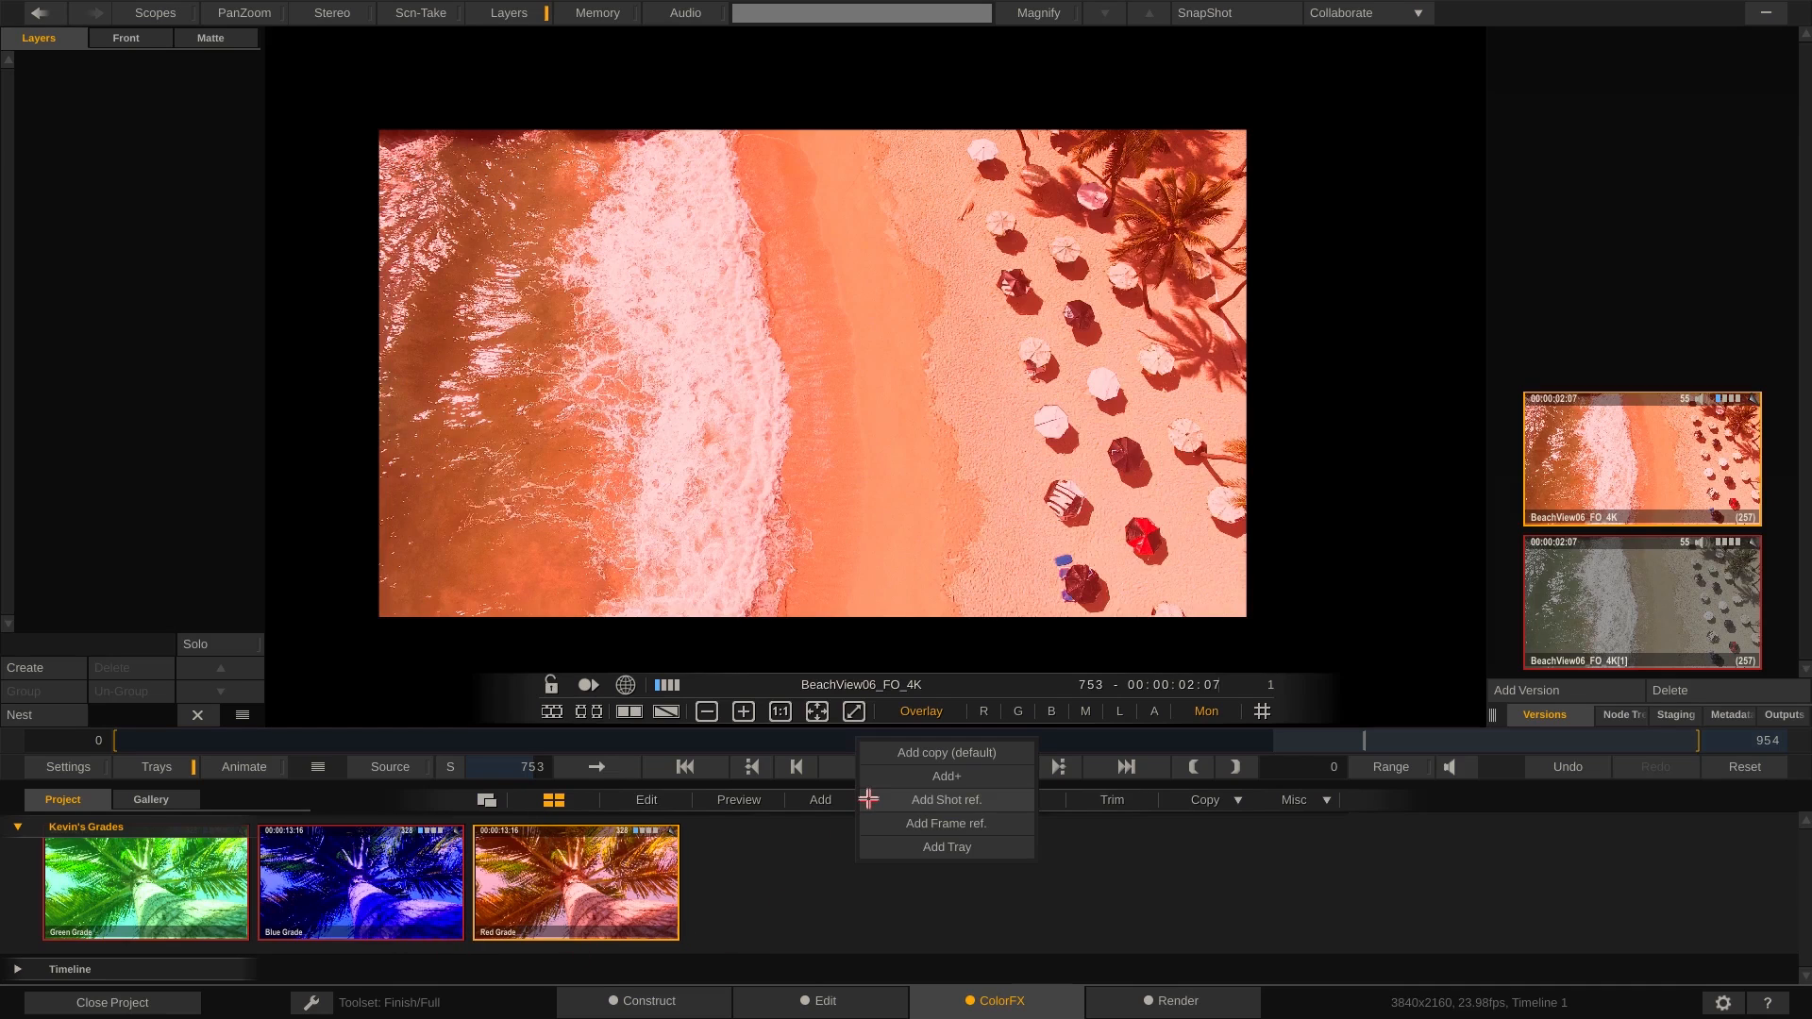
{"action": "left_click", "coordinate": [895, 772]}
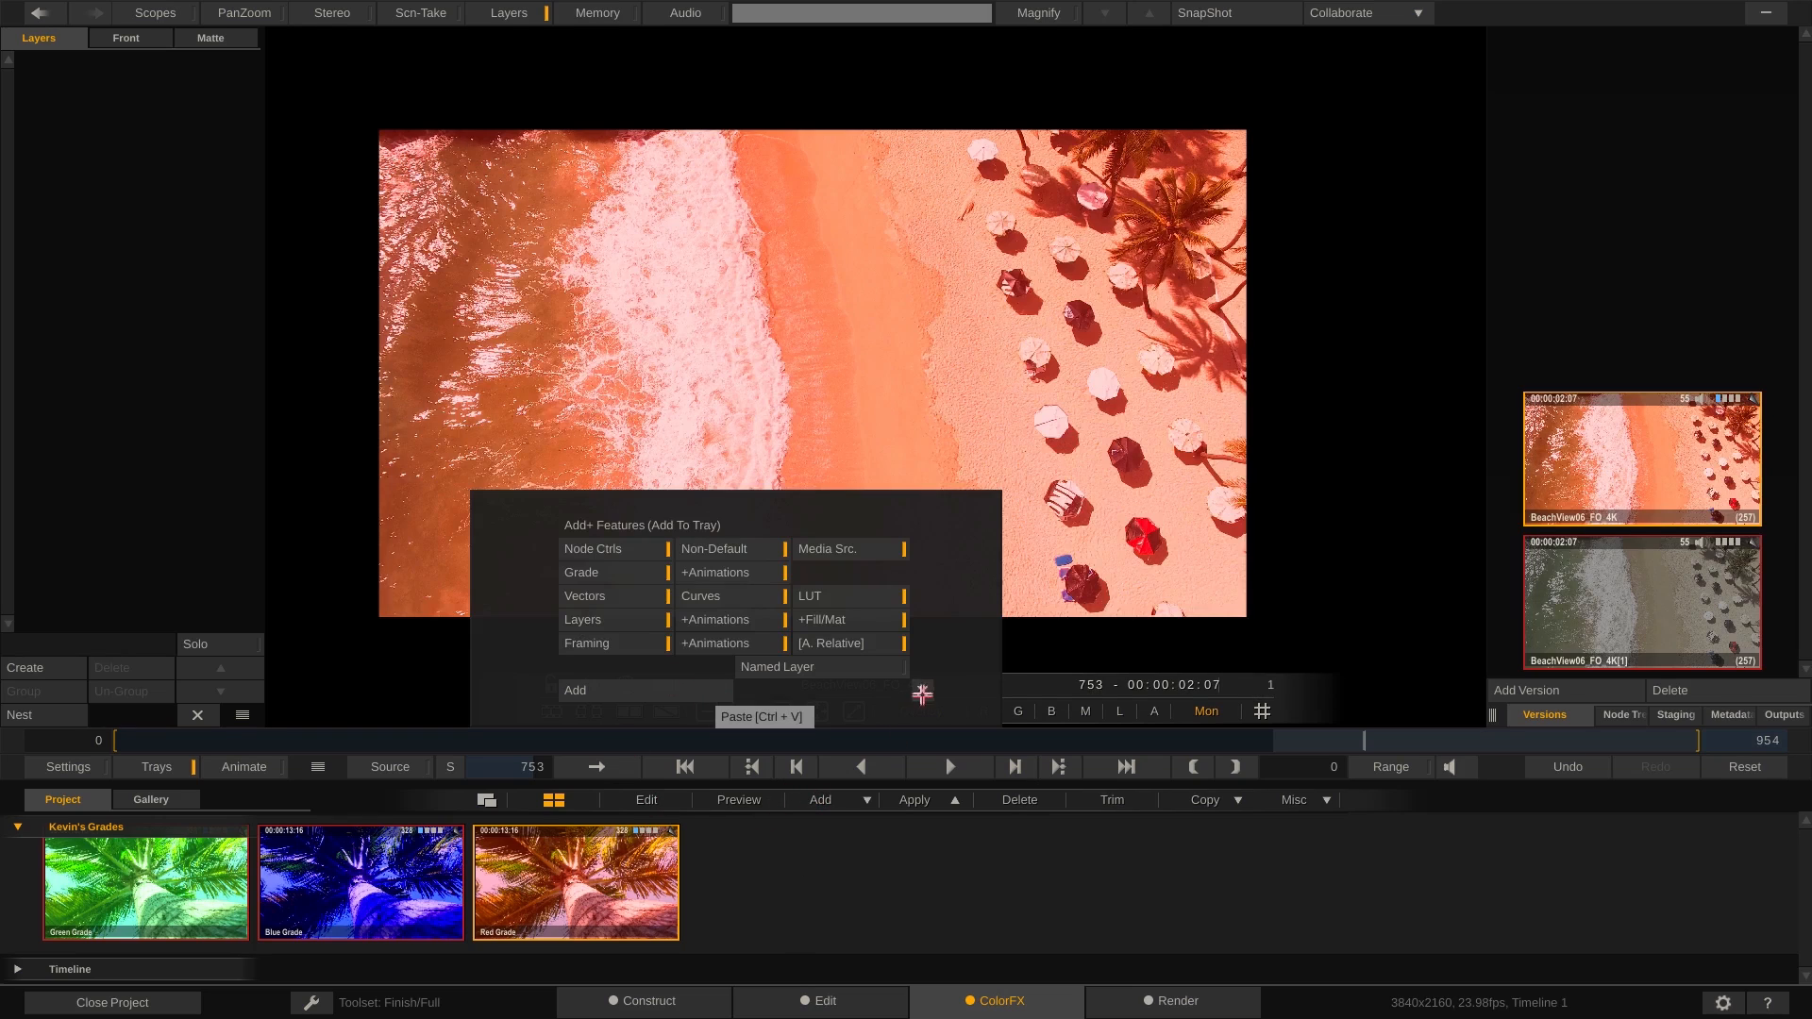
Show the grade memories and store the tray's Green Grade, Blue Grade and Red Grade in memories 1, 2 and 3.
{"action": "left_click", "coordinate": [922, 689]}
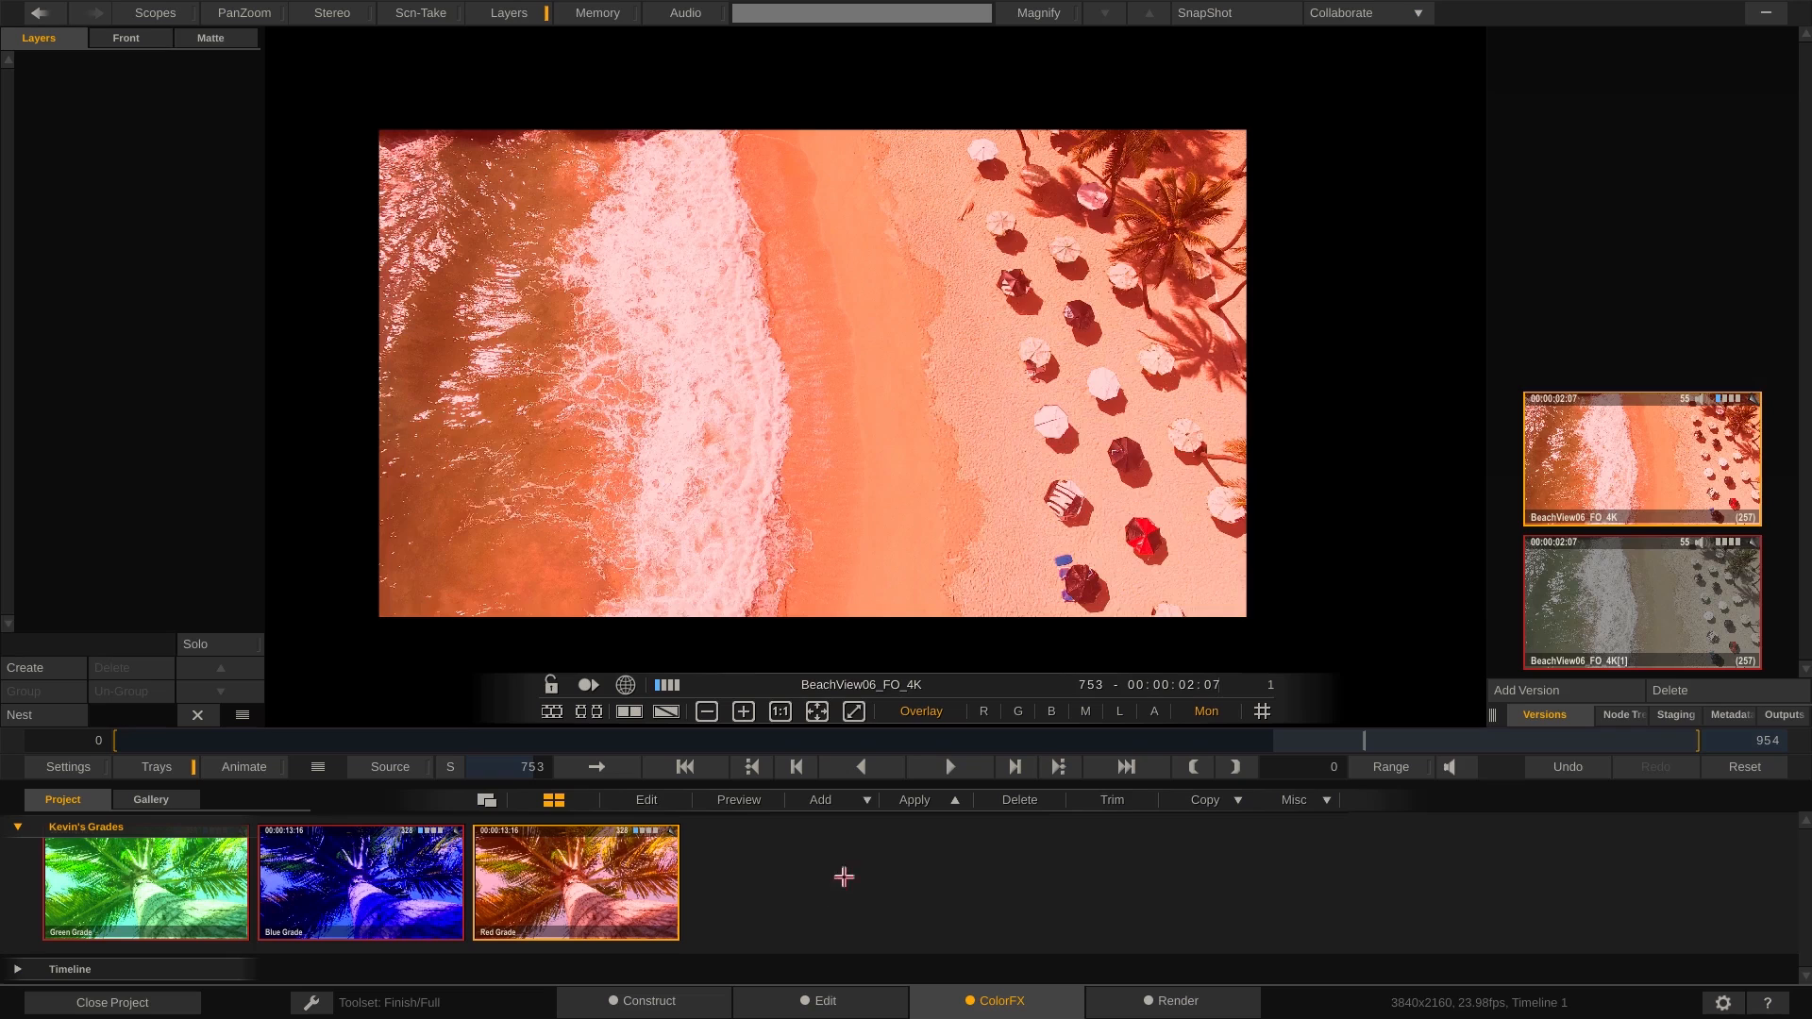
{"action": "left_click", "coordinate": [597, 13]}
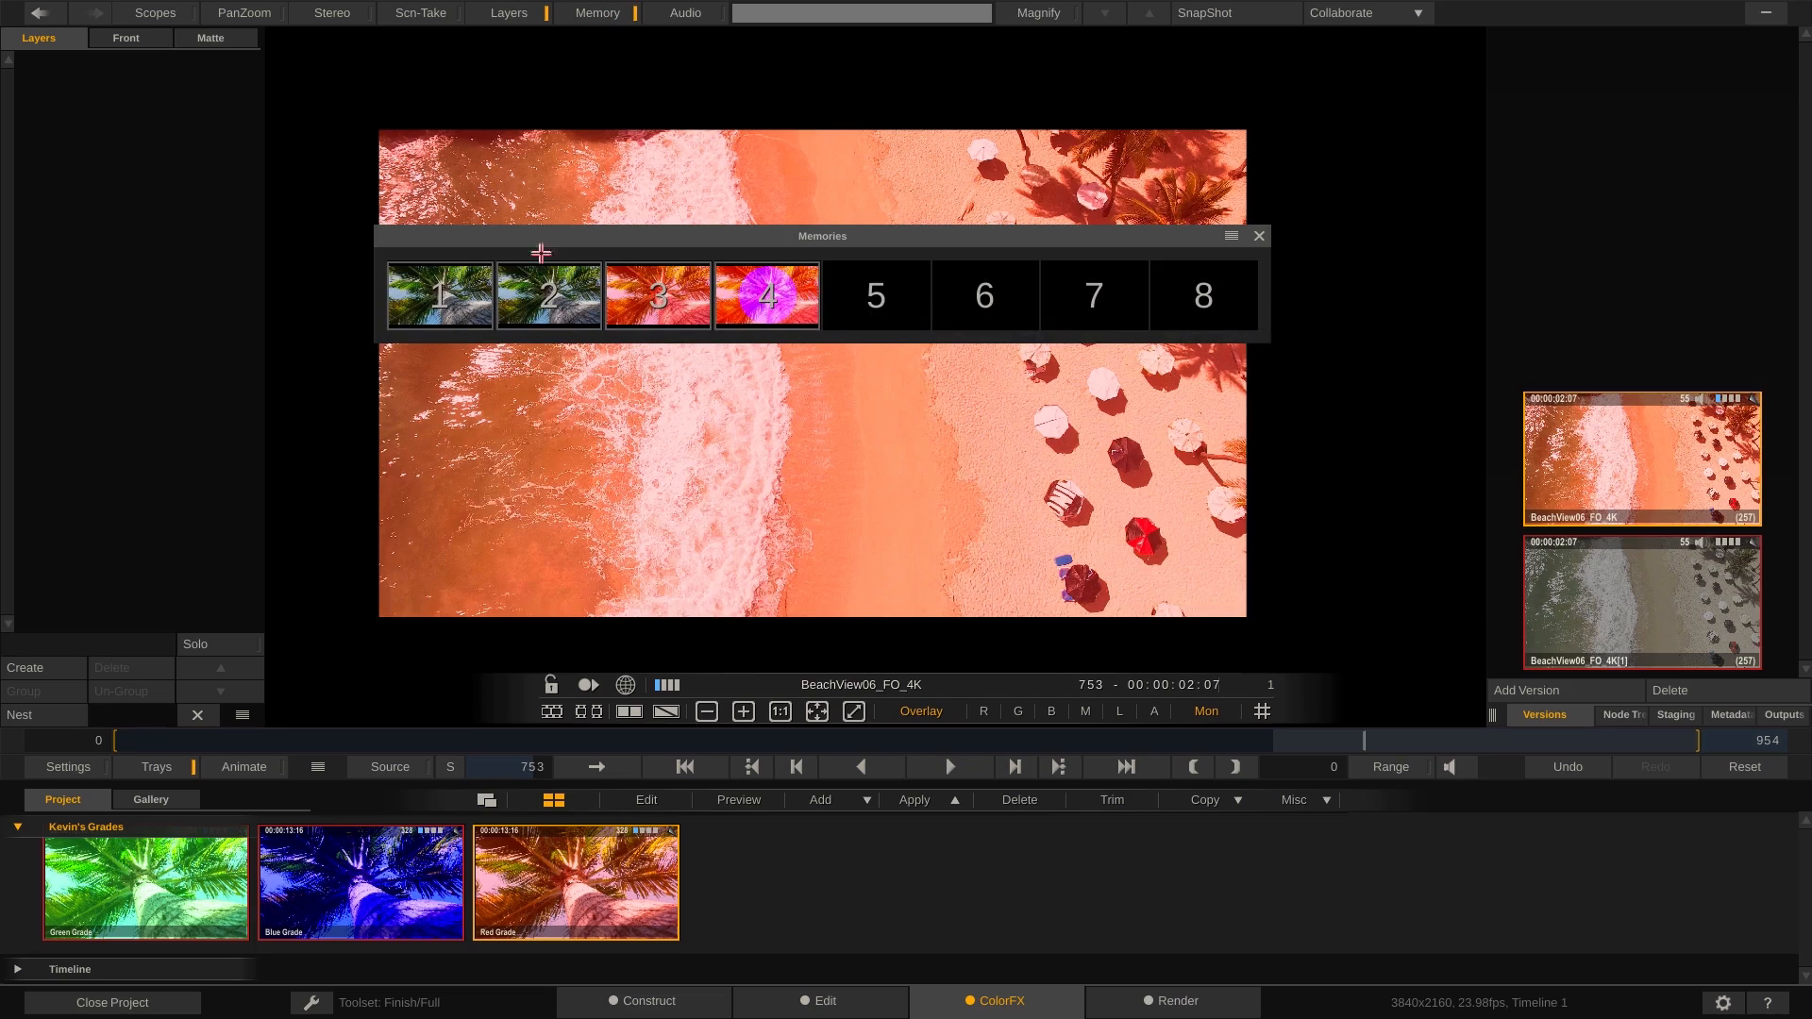
{"action": "left_click_drag", "start_coordinate": [551, 236], "coordinate": [637, 75]}
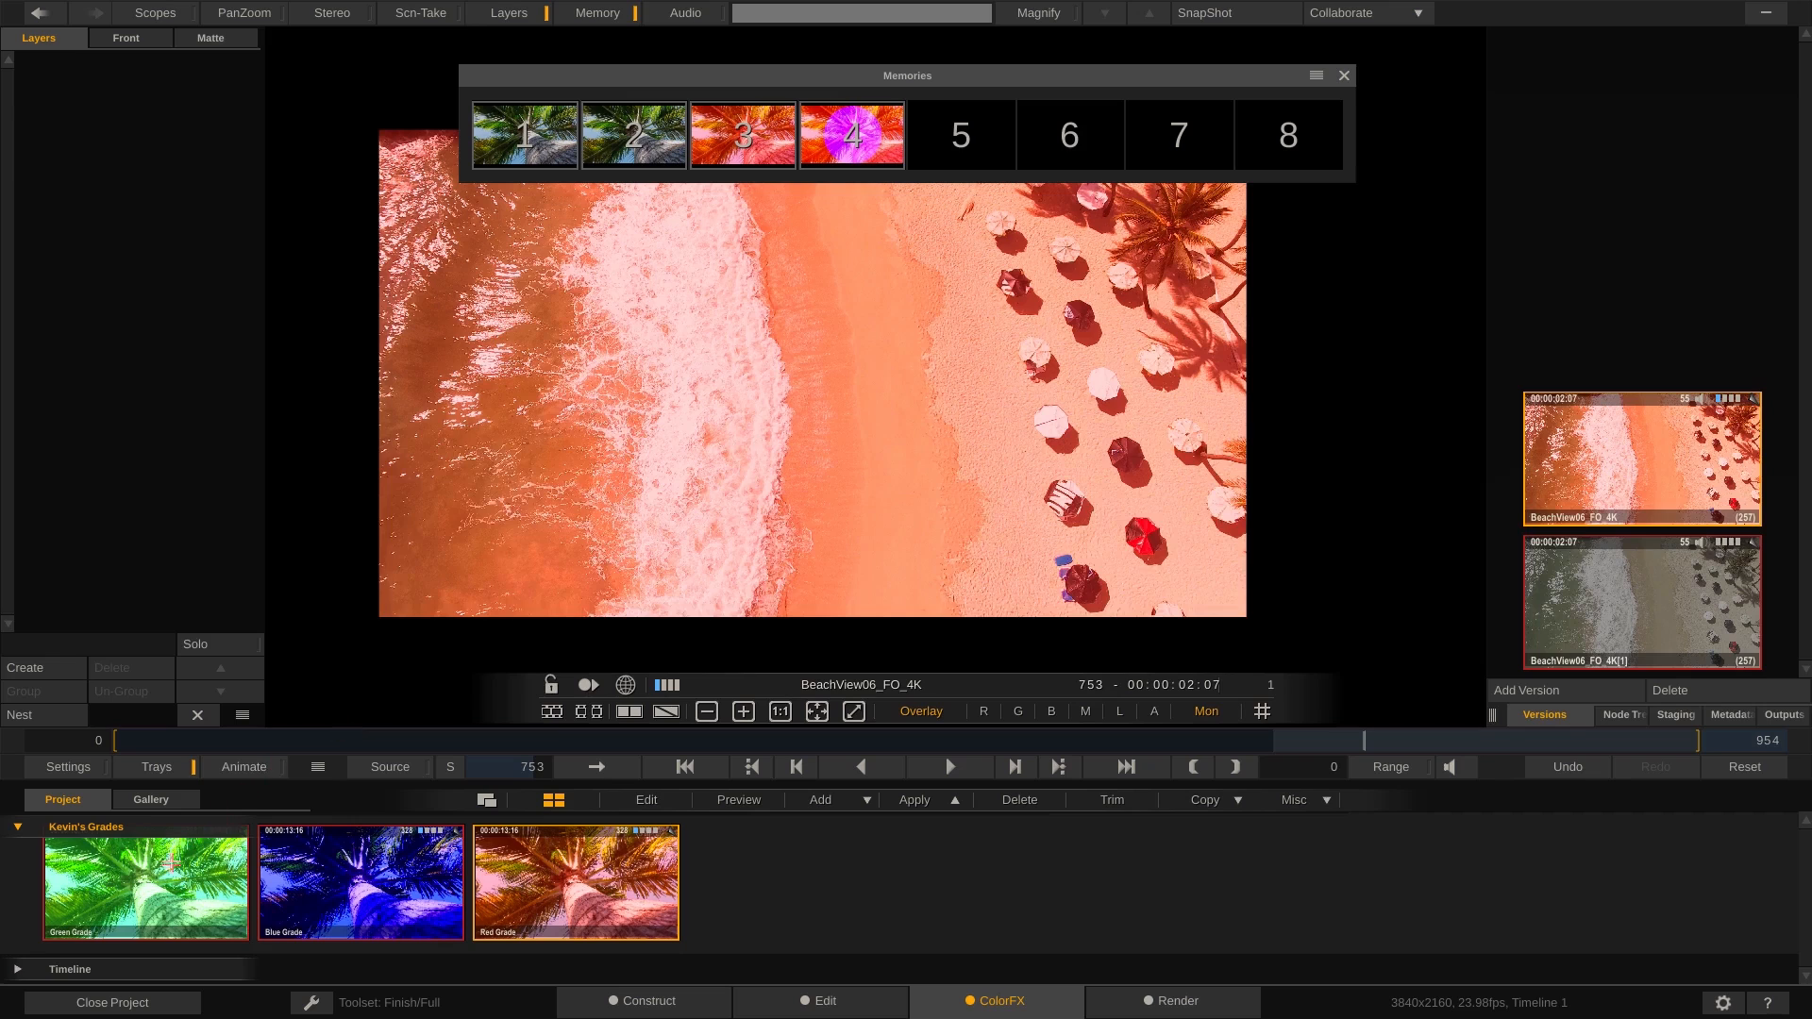
{"action": "left_click_drag", "start_coordinate": [168, 868], "coordinate": [525, 141]}
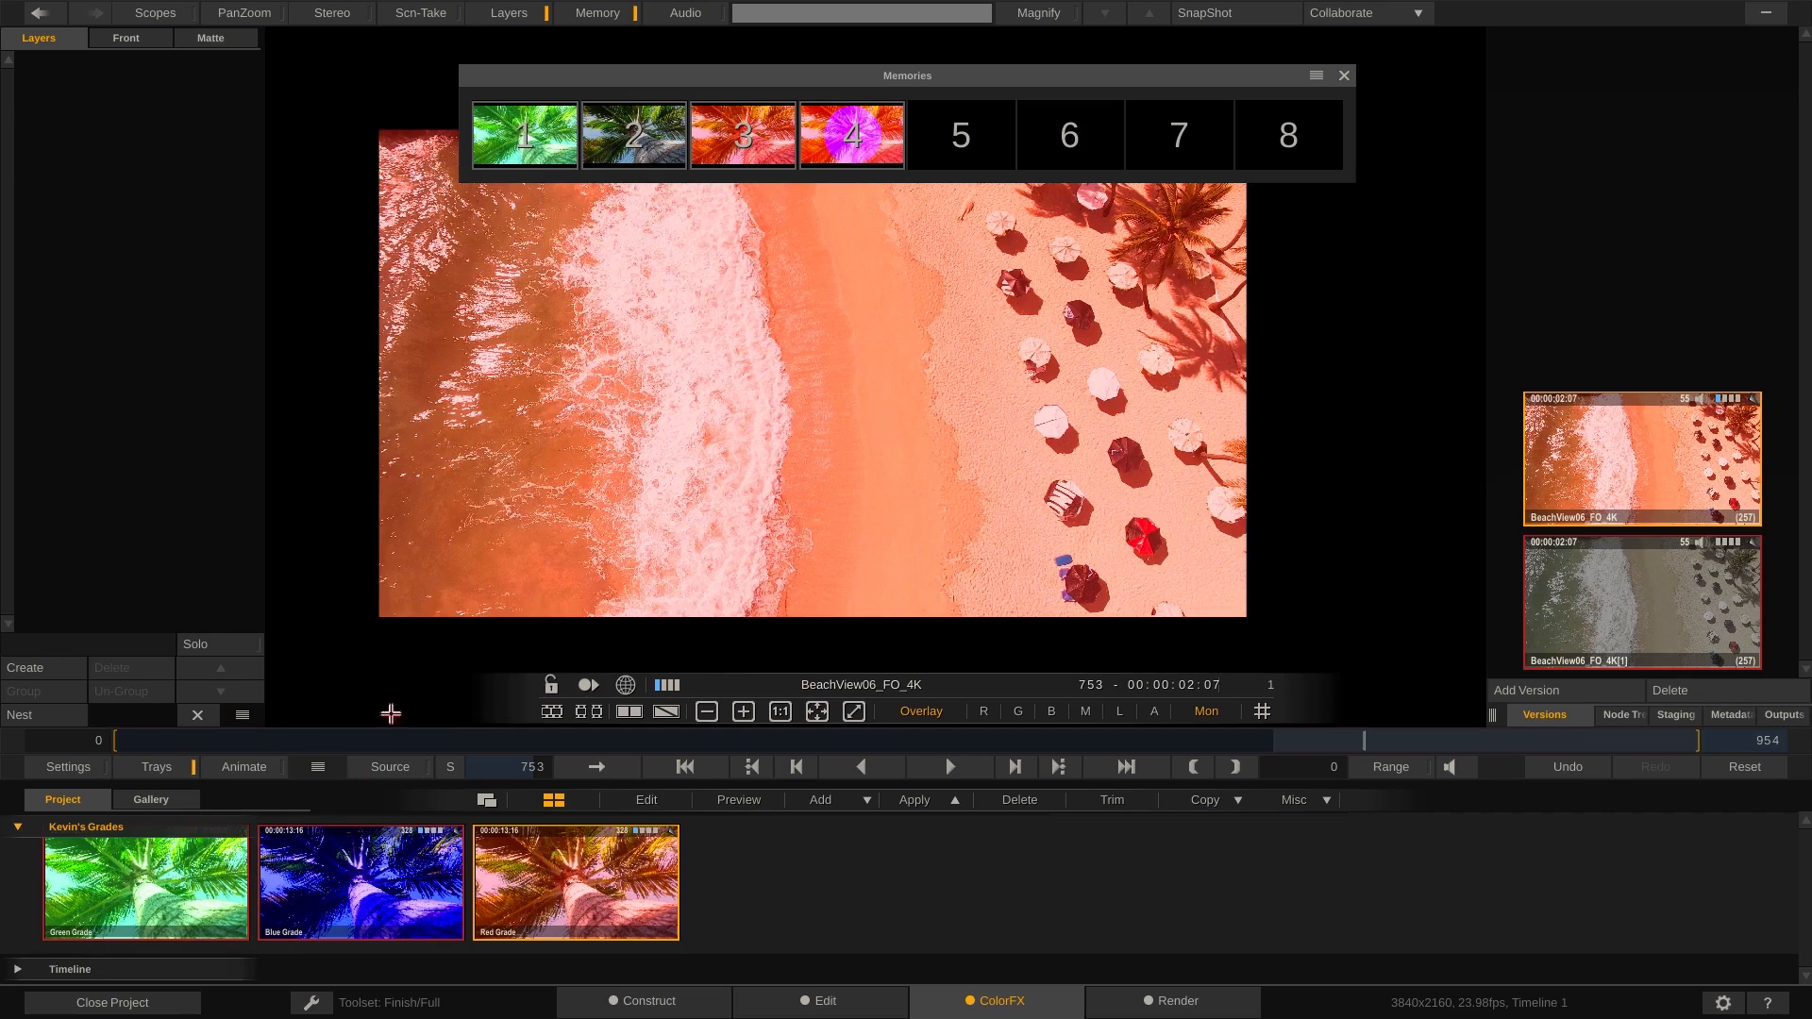
{"action": "left_click_drag", "start_coordinate": [379, 867], "coordinate": [623, 141]}
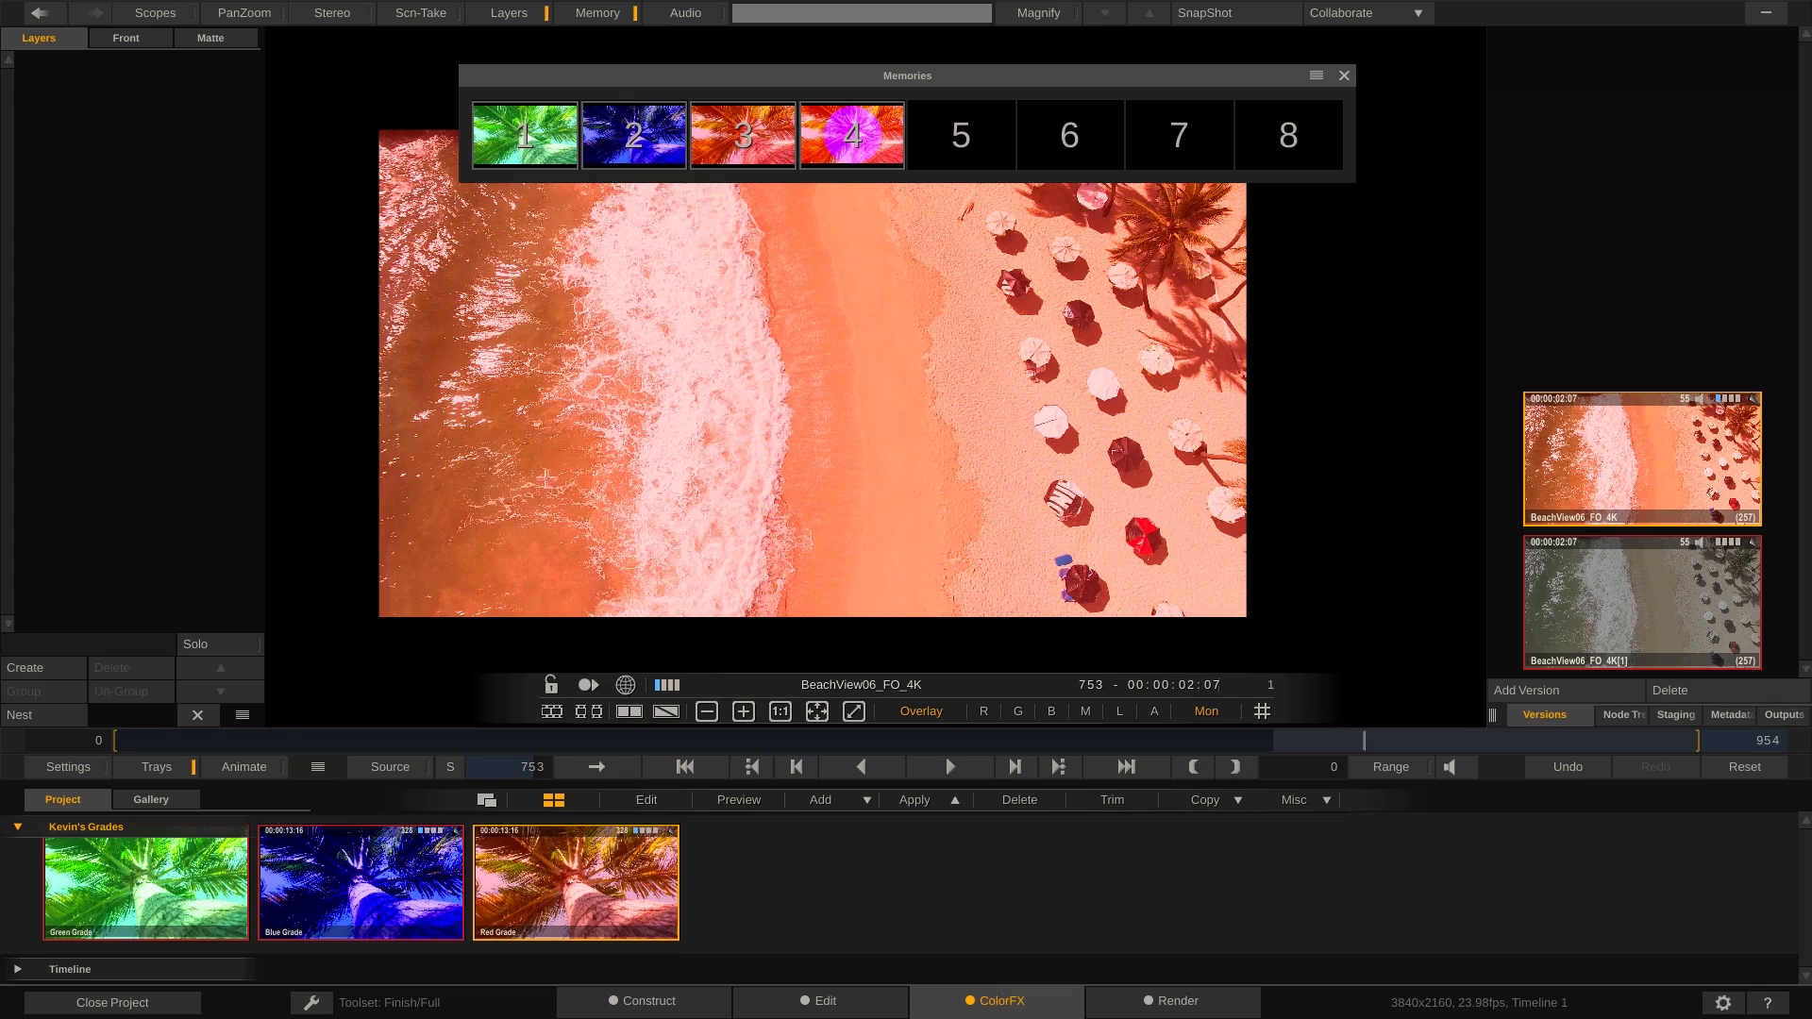
{"action": "left_click_drag", "start_coordinate": [545, 895], "coordinate": [743, 137]}
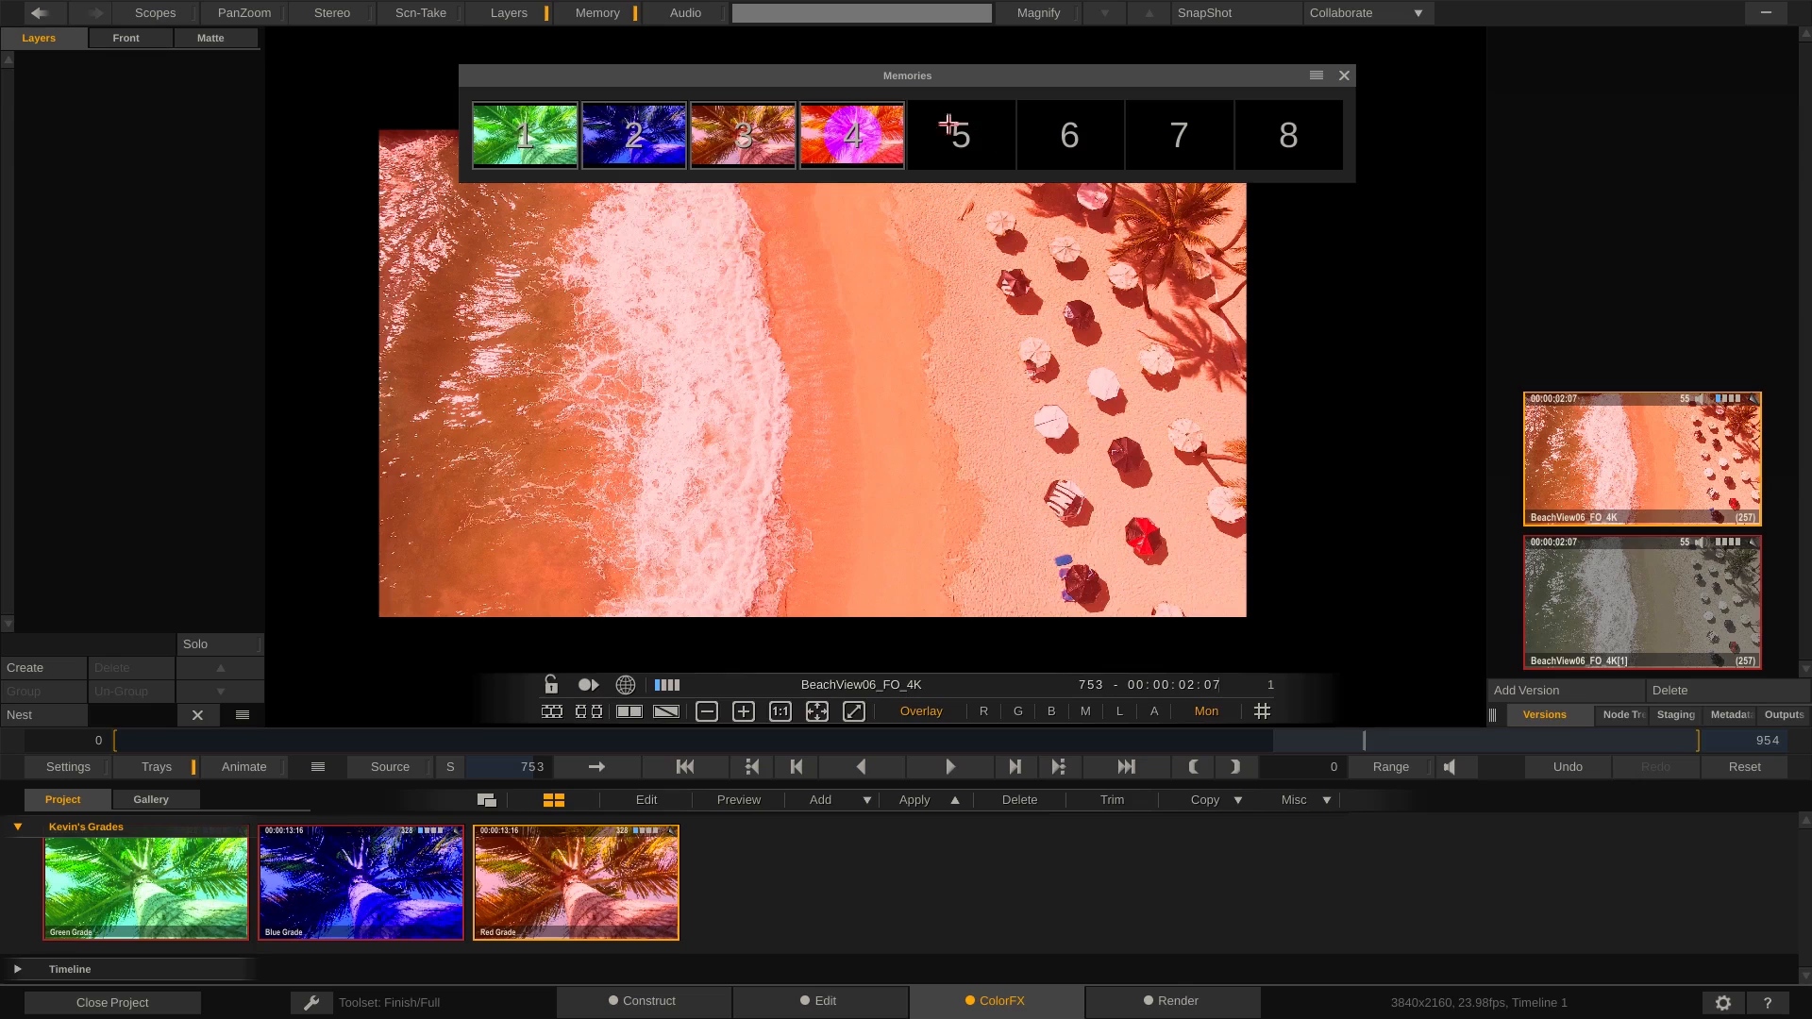
Move the Memories window above the image and apply the stored memories to the beach clip one by one, ending with memory 4.
{"action": "left_click_drag", "start_coordinate": [881, 75], "coordinate": [1104, 227]}
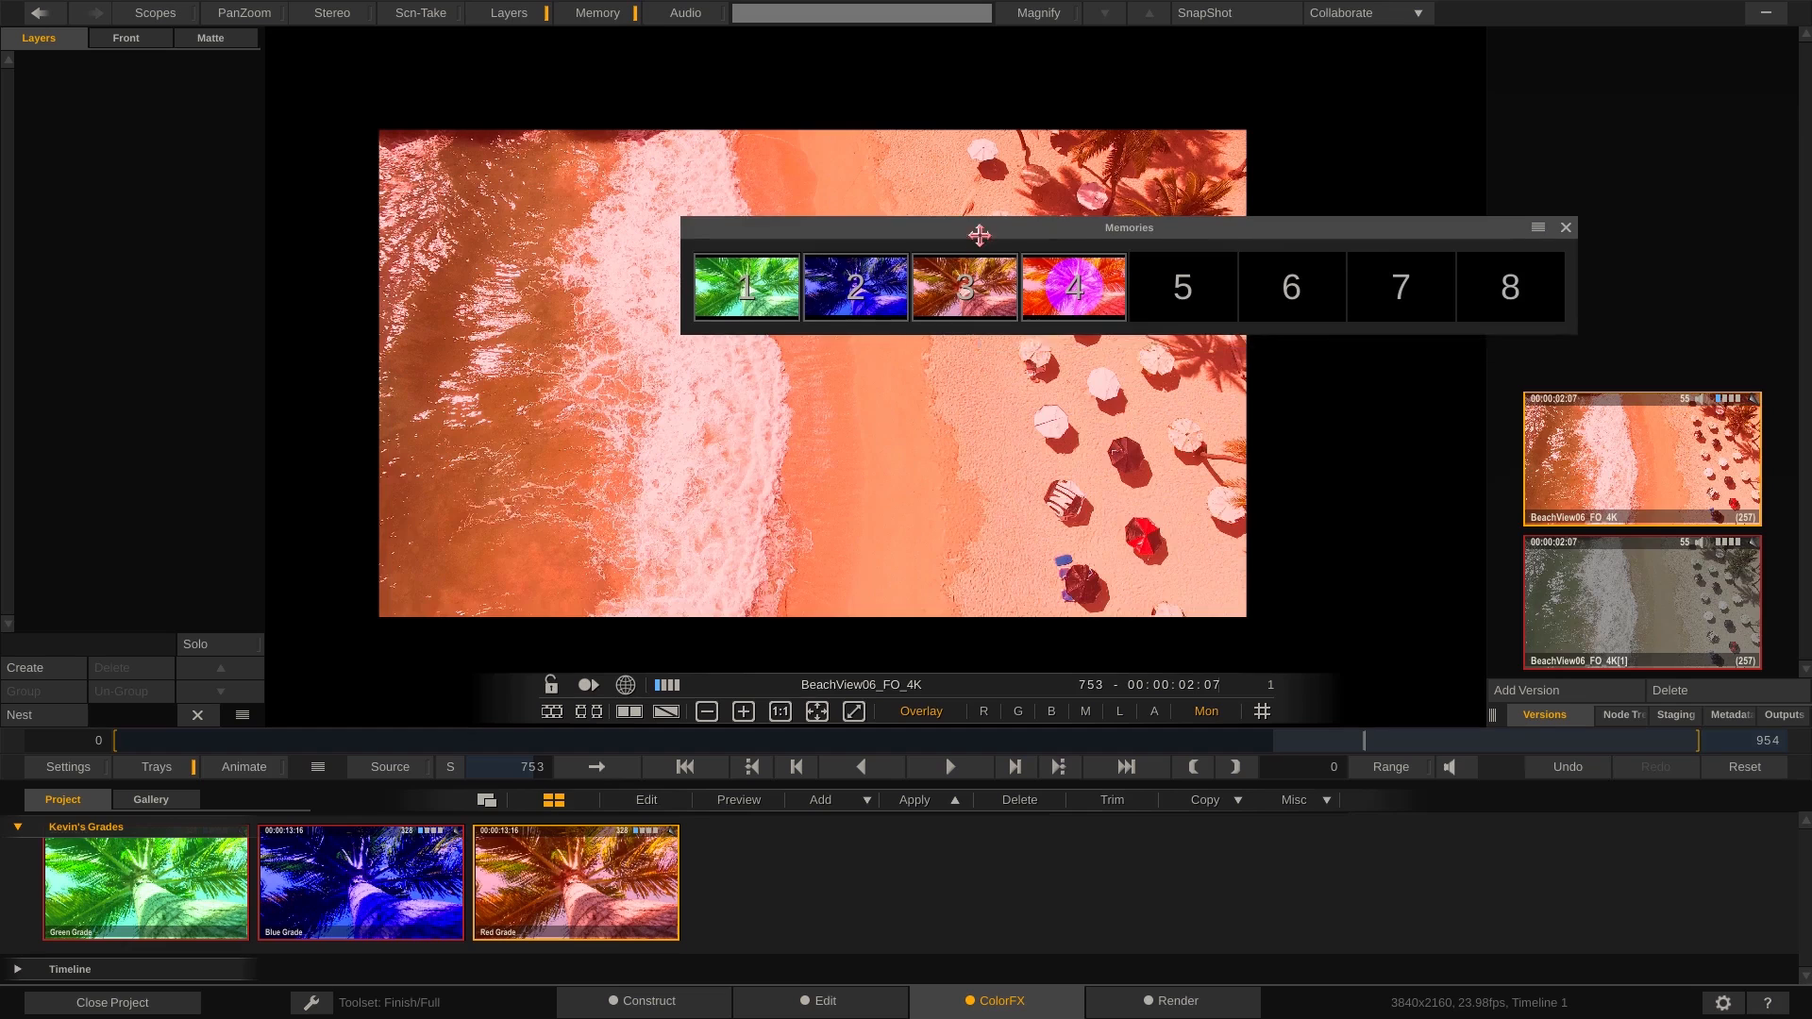
{"action": "left_click_drag", "start_coordinate": [980, 235], "coordinate": [956, 36]}
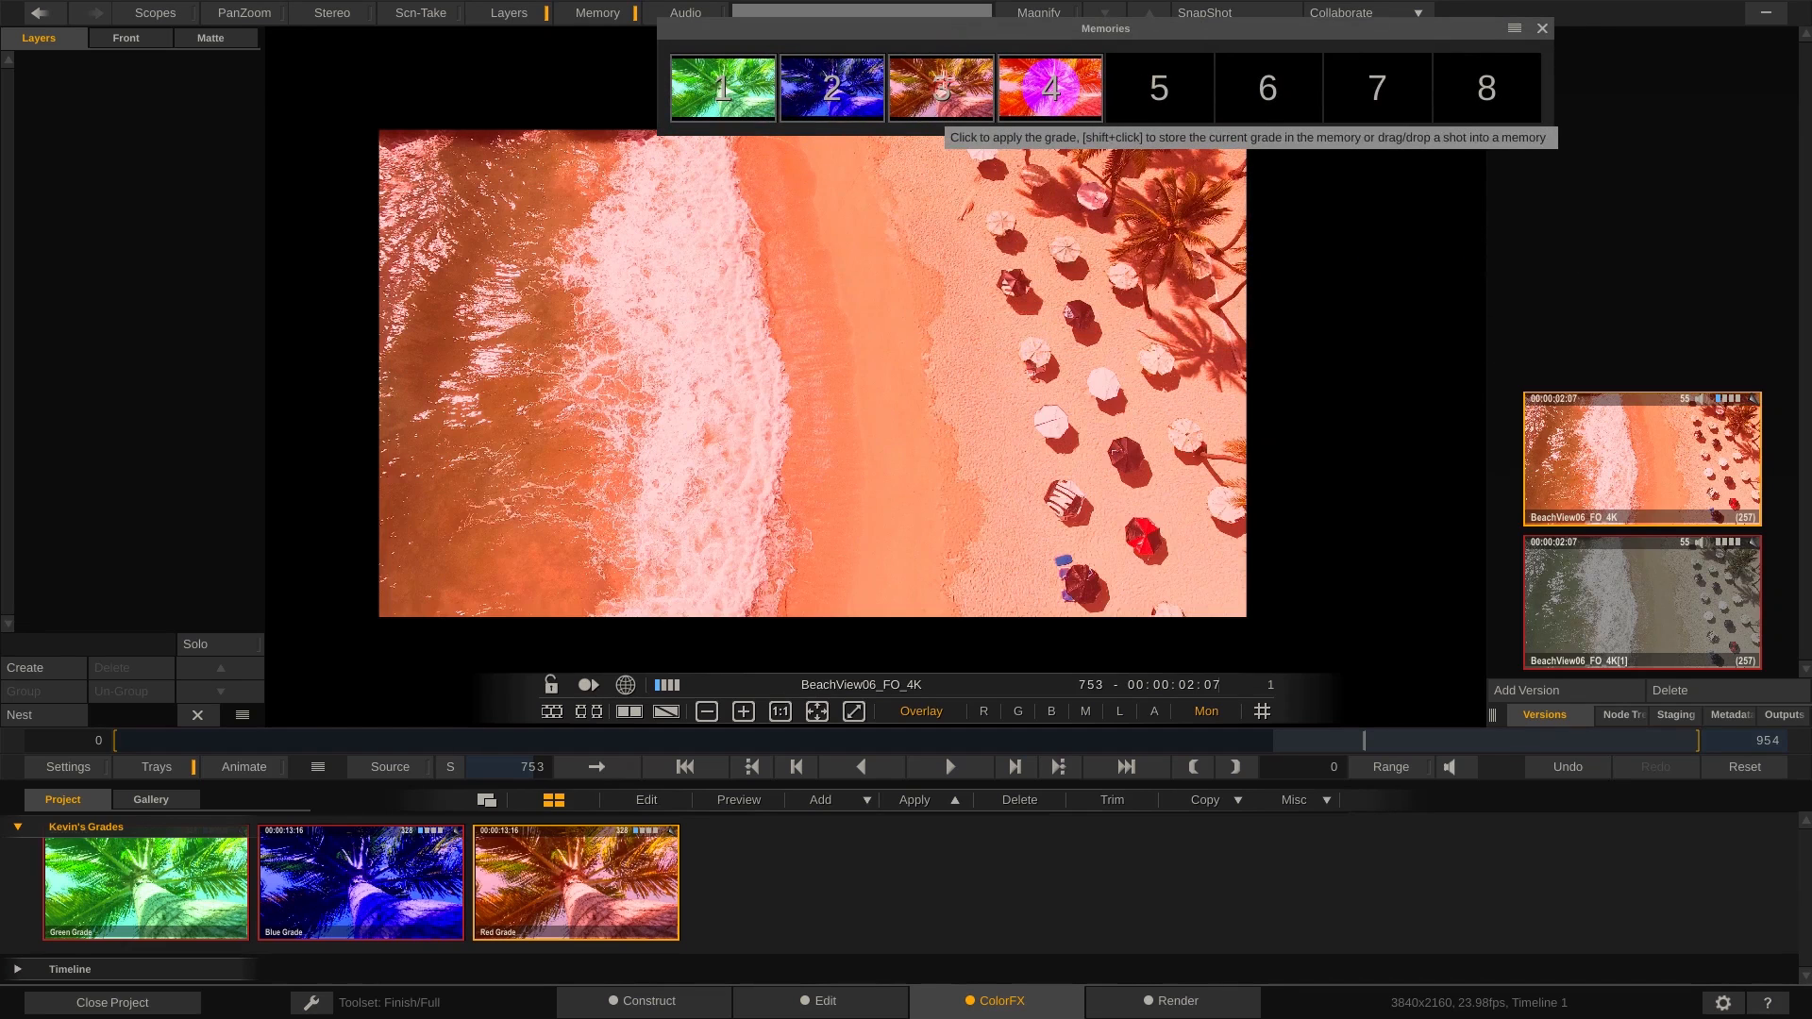
{"action": "left_click", "coordinate": [1036, 72]}
{"action": "left_click", "coordinate": [944, 89]}
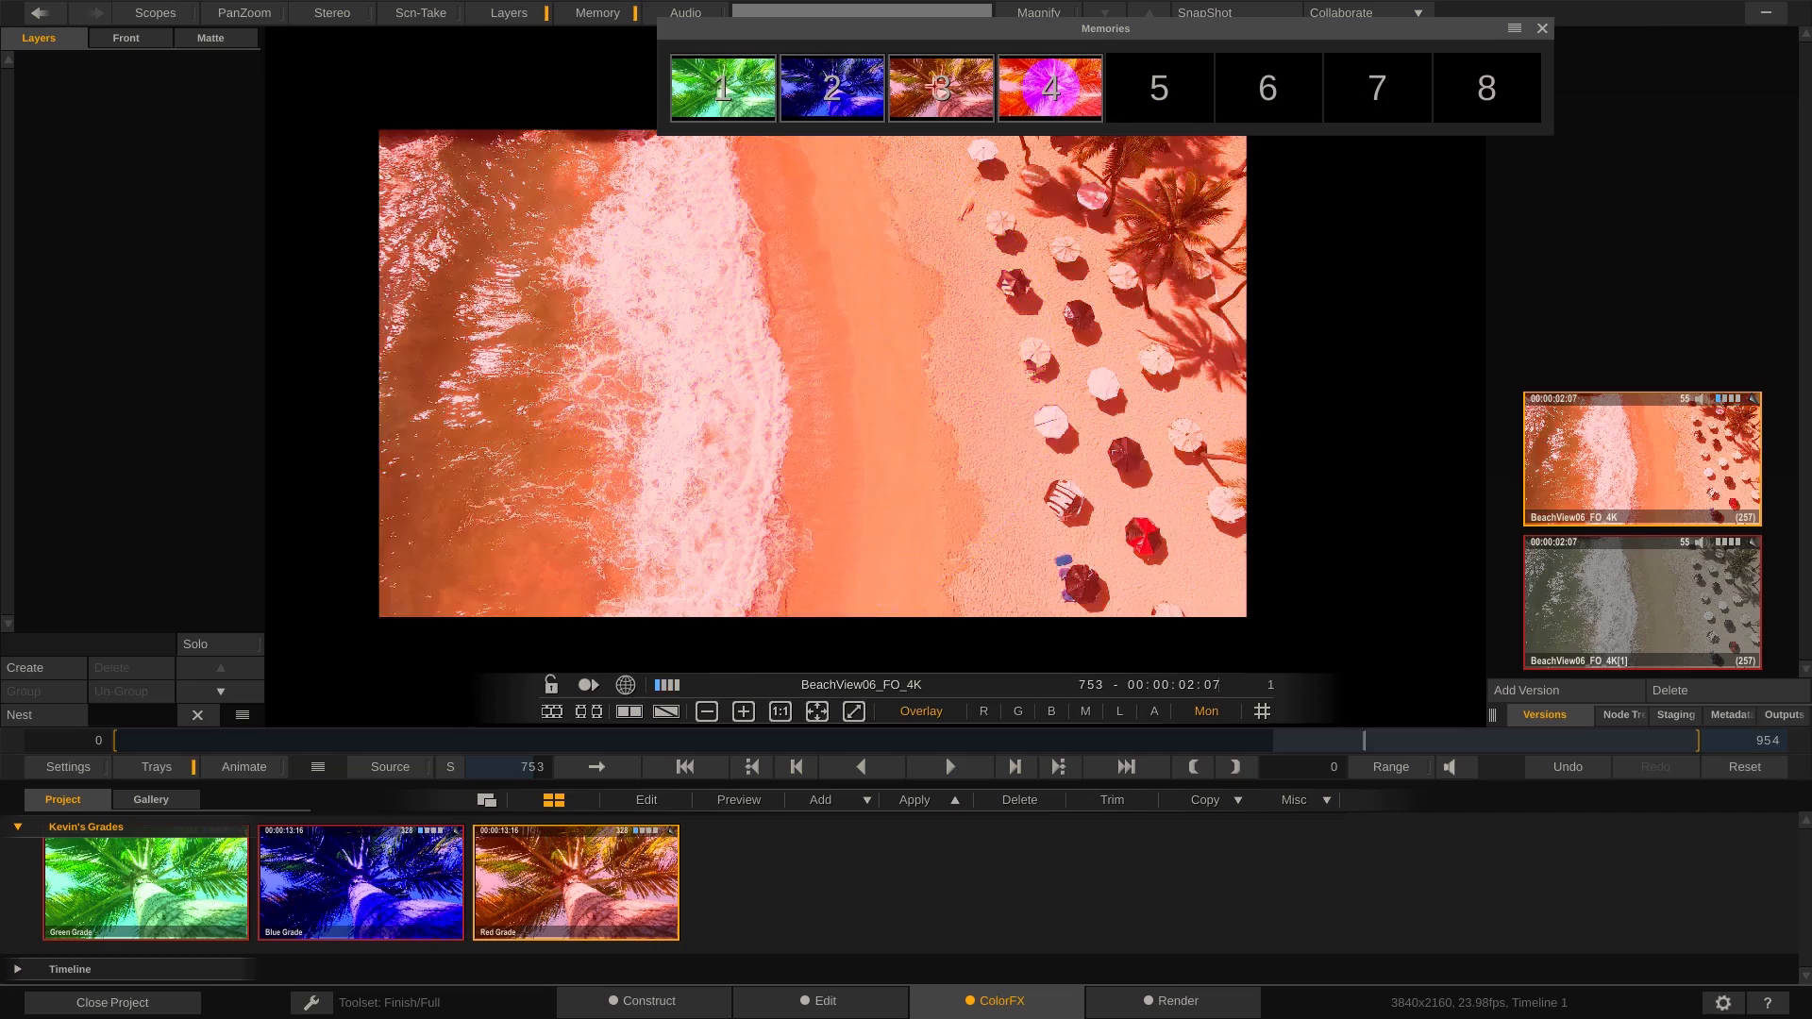
{"action": "left_click", "coordinate": [873, 91]}
{"action": "left_click", "coordinate": [753, 88]}
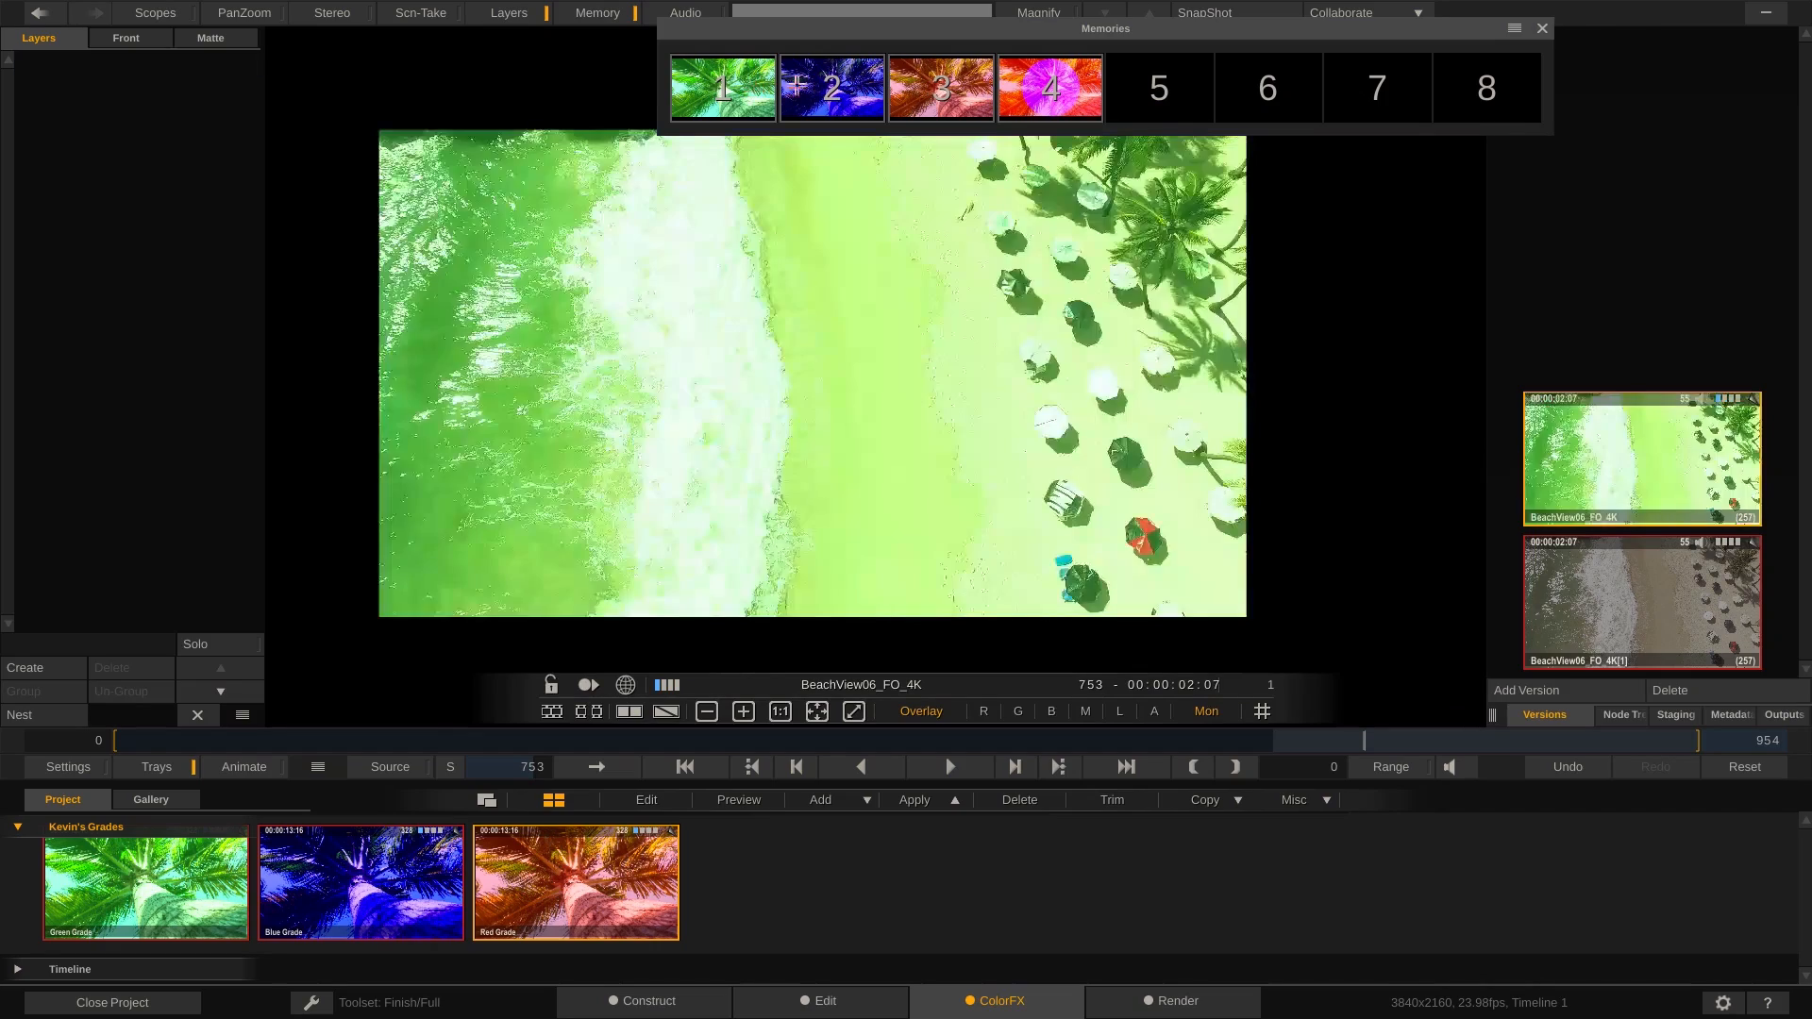
{"action": "left_click", "coordinate": [823, 86]}
{"action": "left_click", "coordinate": [929, 86]}
{"action": "left_click", "coordinate": [1017, 85]}
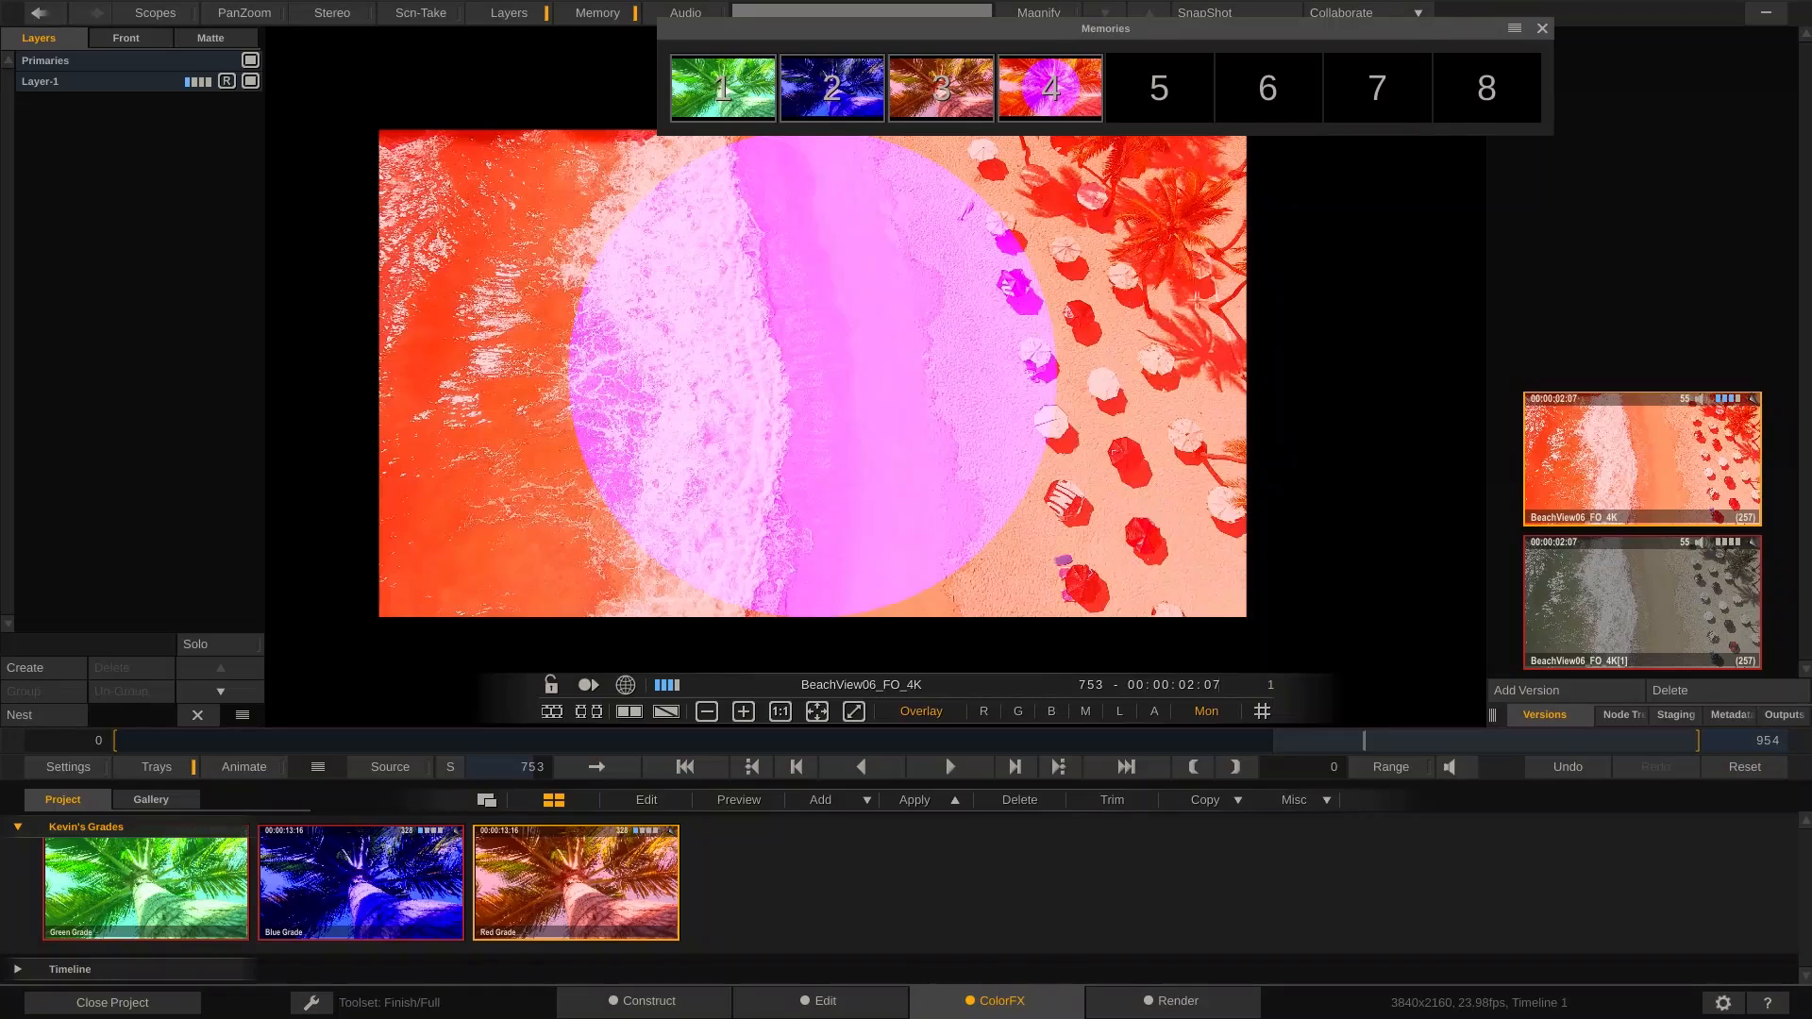